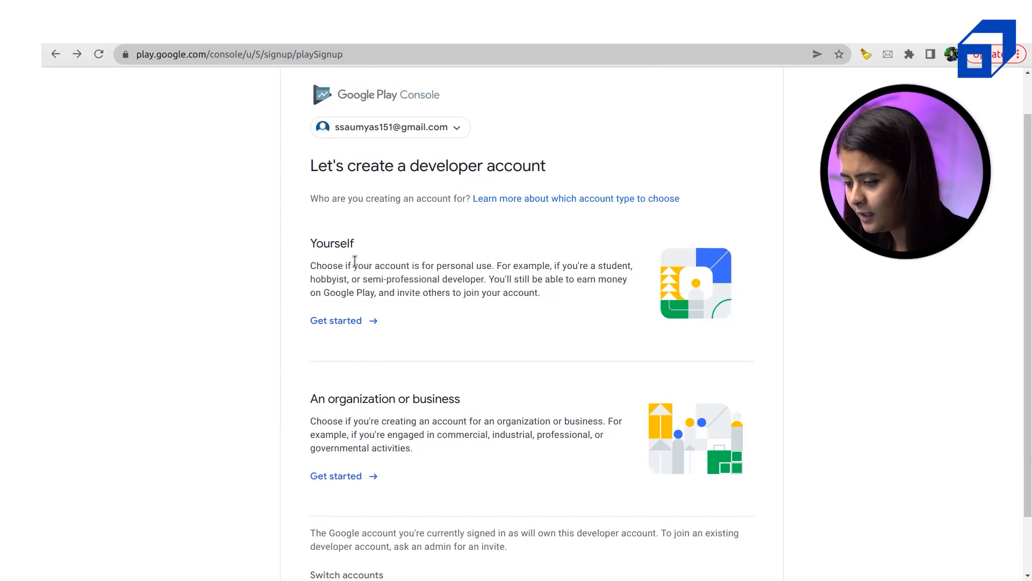
Choose Get started under Yourself to sign up for a personal developer account
left_click_drag(313, 246, 520, 295)
left_click(519, 295)
left_click(332, 325)
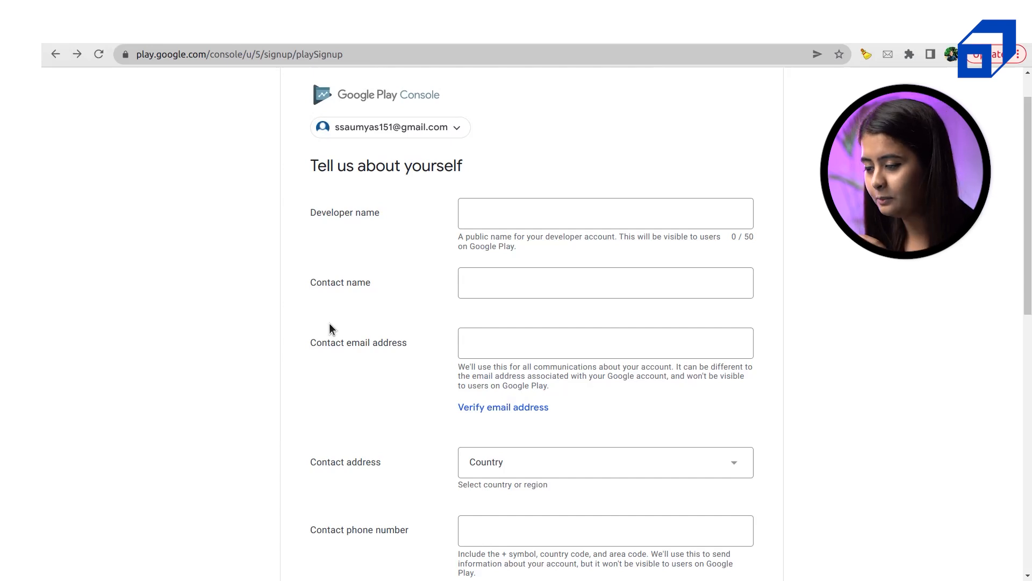
Autofill the developer and contact names from Chrome's saved details, then clear the contact email
left_click(542, 217)
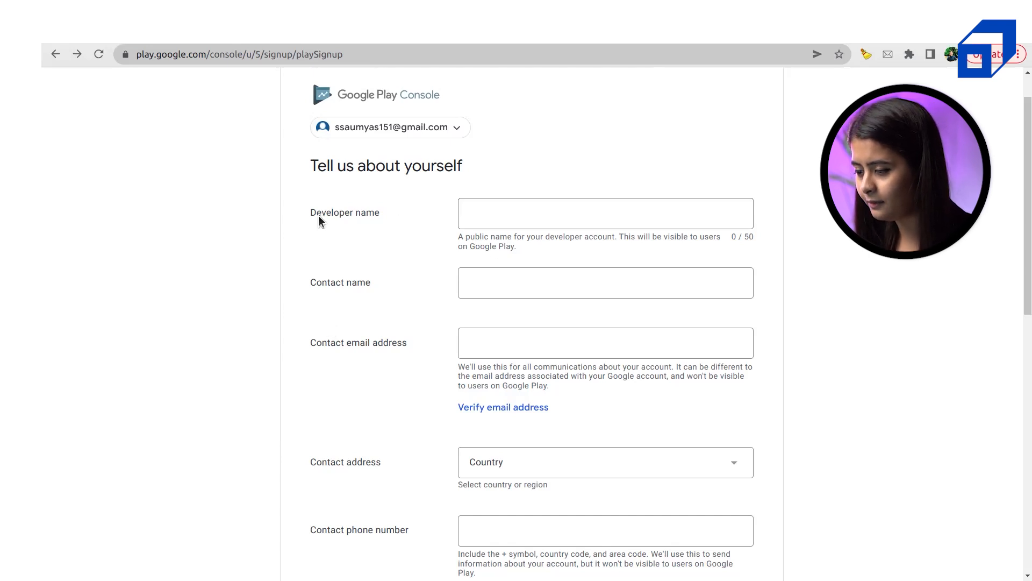
left_click(563, 205)
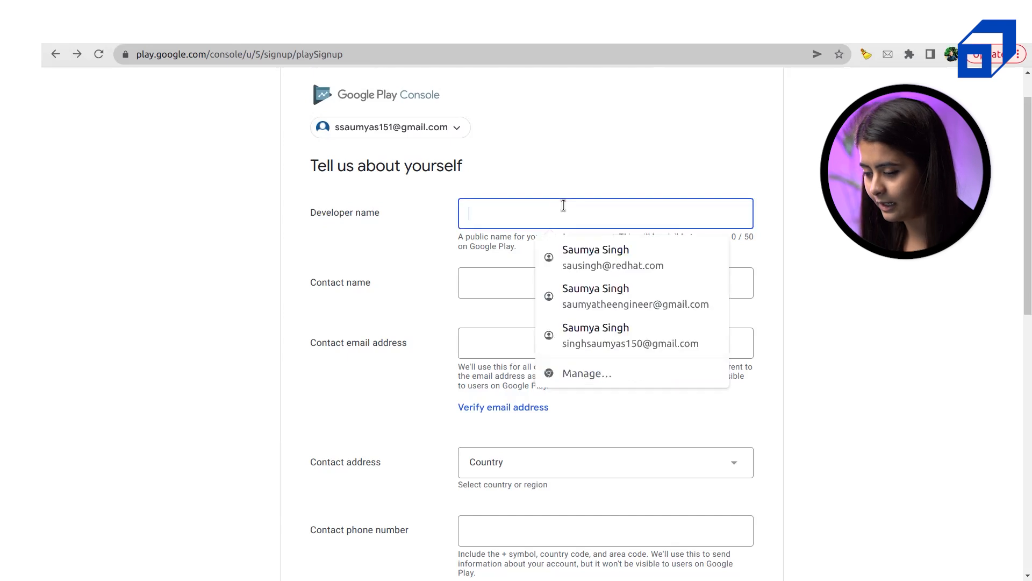
type("sa")
left_click(573, 250)
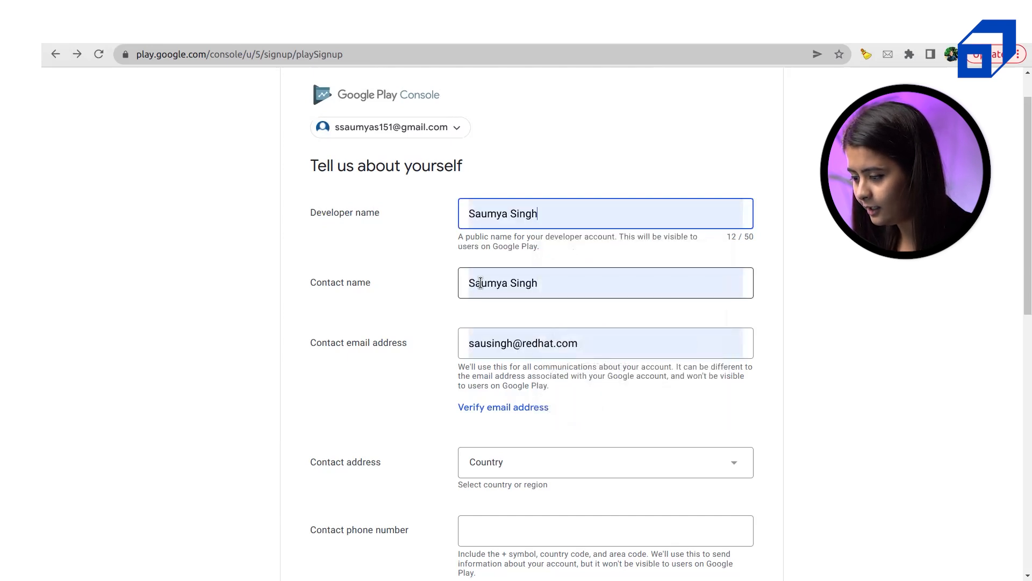
left_click_drag(321, 284, 391, 283)
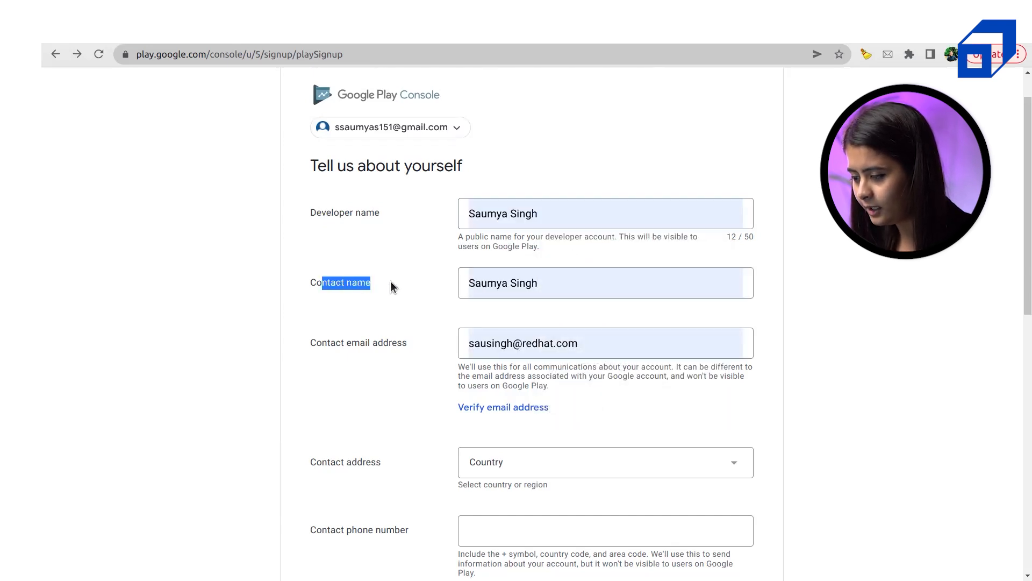
left_click(398, 283)
left_click(528, 284)
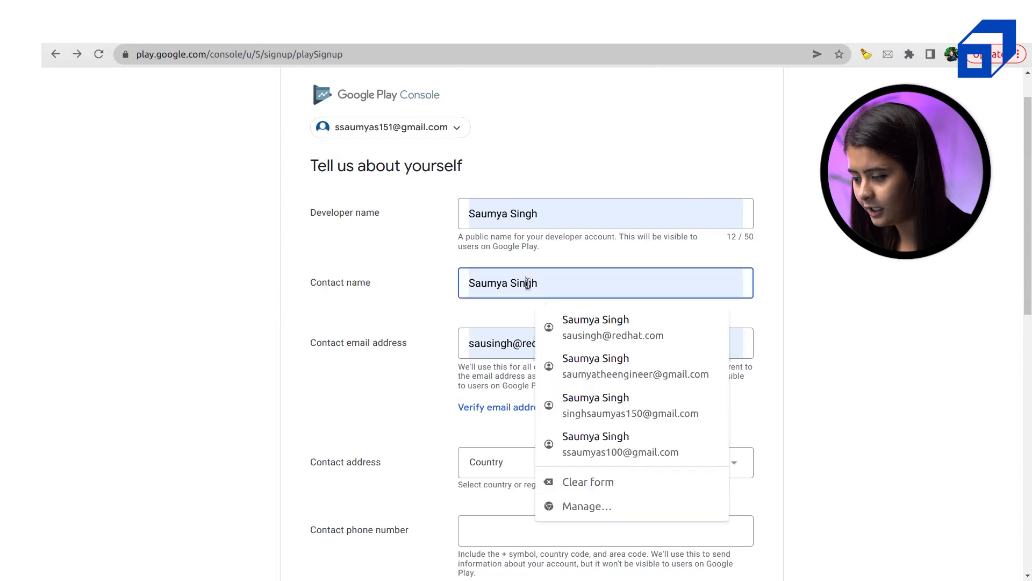
left_click(521, 344)
key("ctrl+a")
key("BackSpace")
key("Escape")
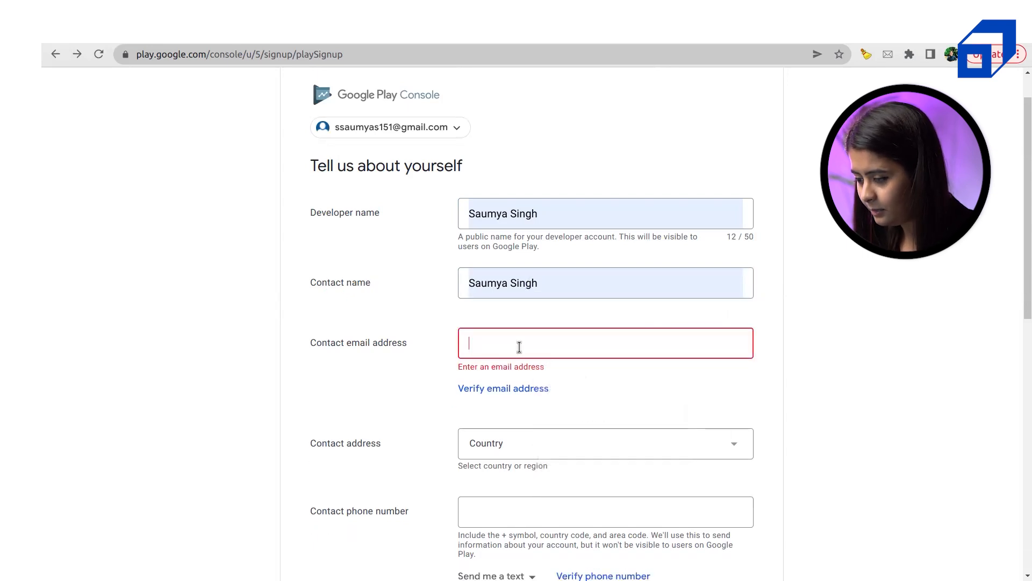
Verify the developer name and contact name fields both hold the developer's full name
left_click(524, 281)
key("ctrl+a")
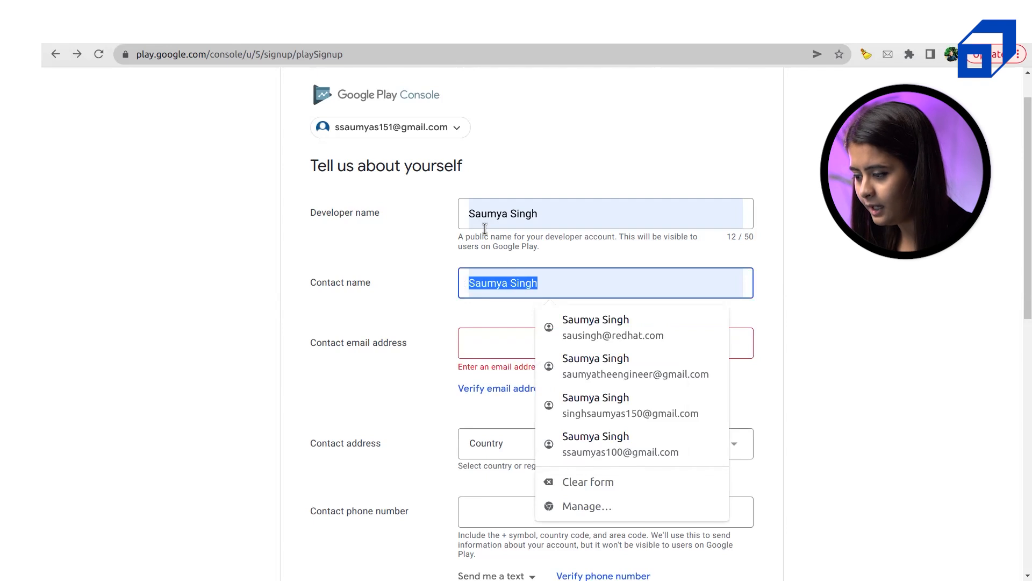
double_click(483, 211)
key("ctrl+a")
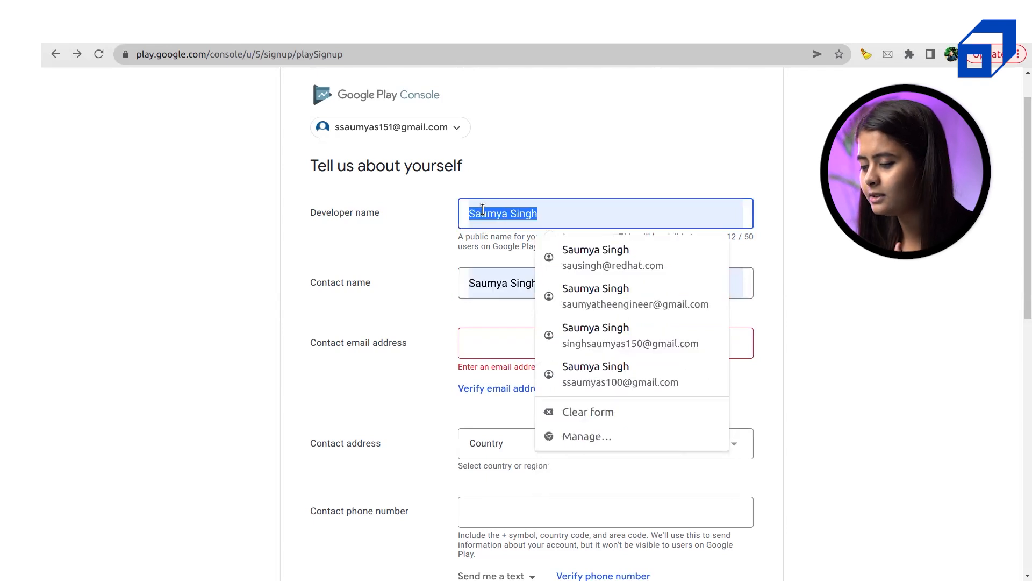
left_click(390, 205)
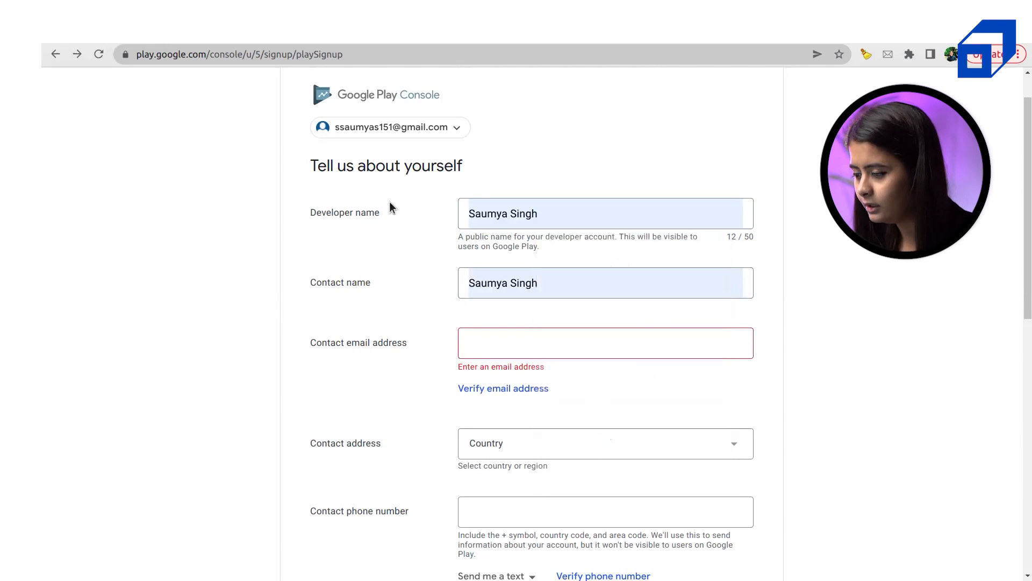
triple_click(498, 212)
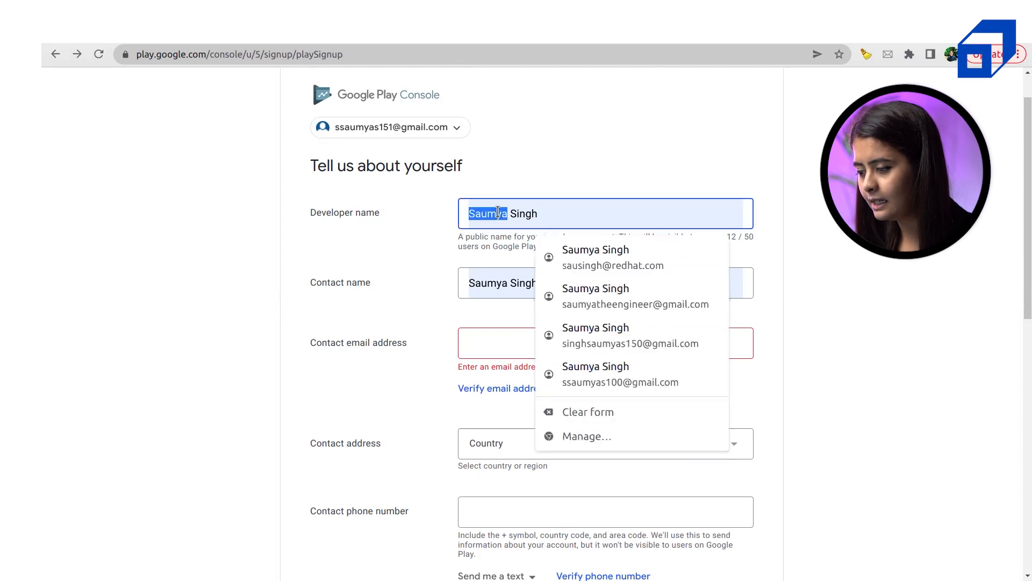
double_click(498, 212)
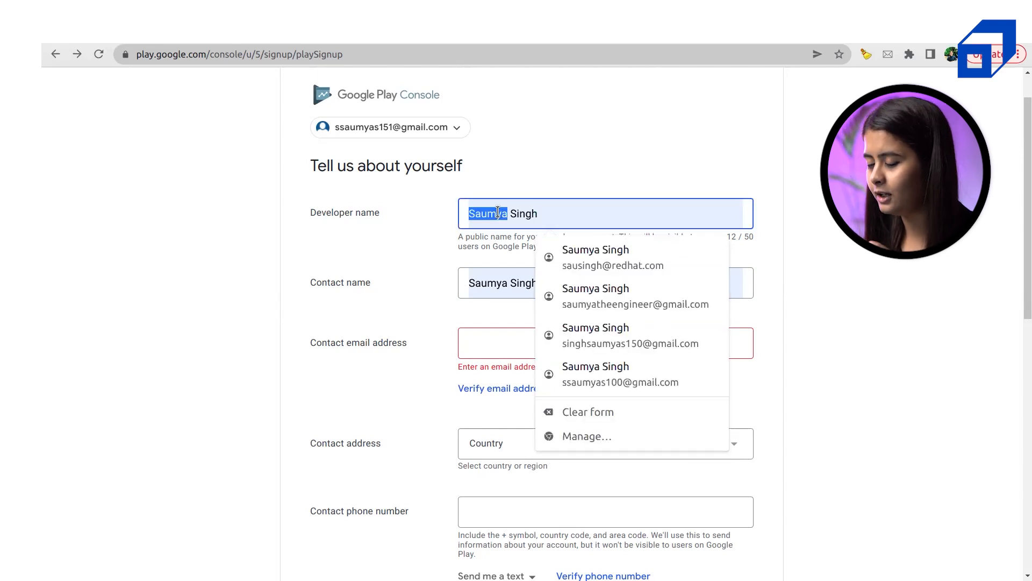
left_click(642, 184)
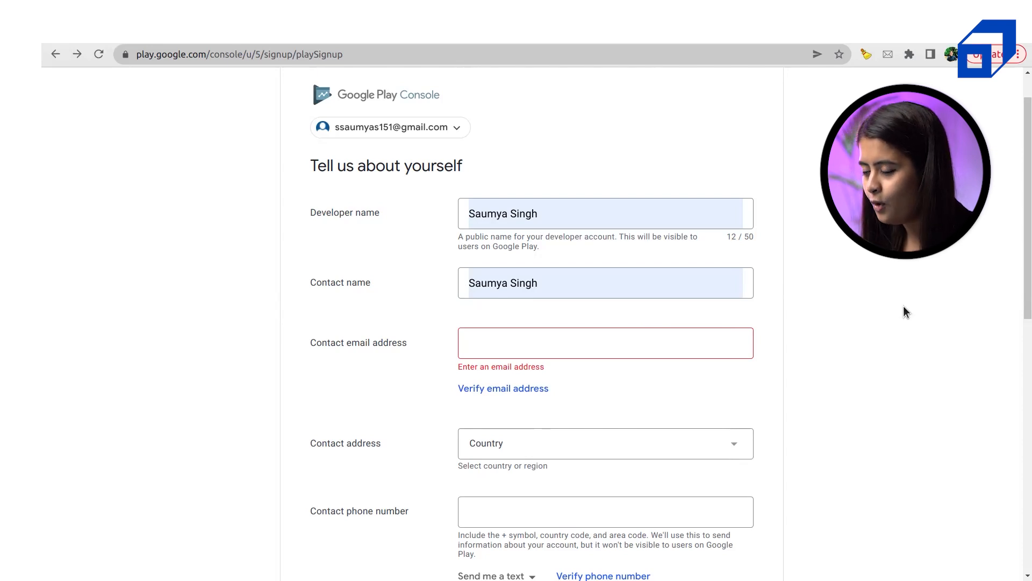
triple_click(548, 219)
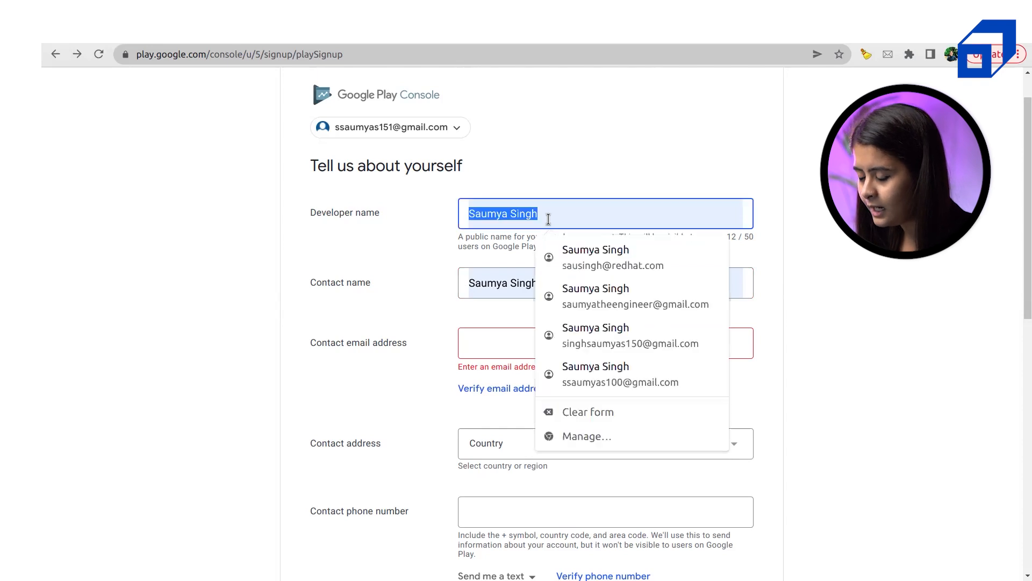
double_click(331, 212)
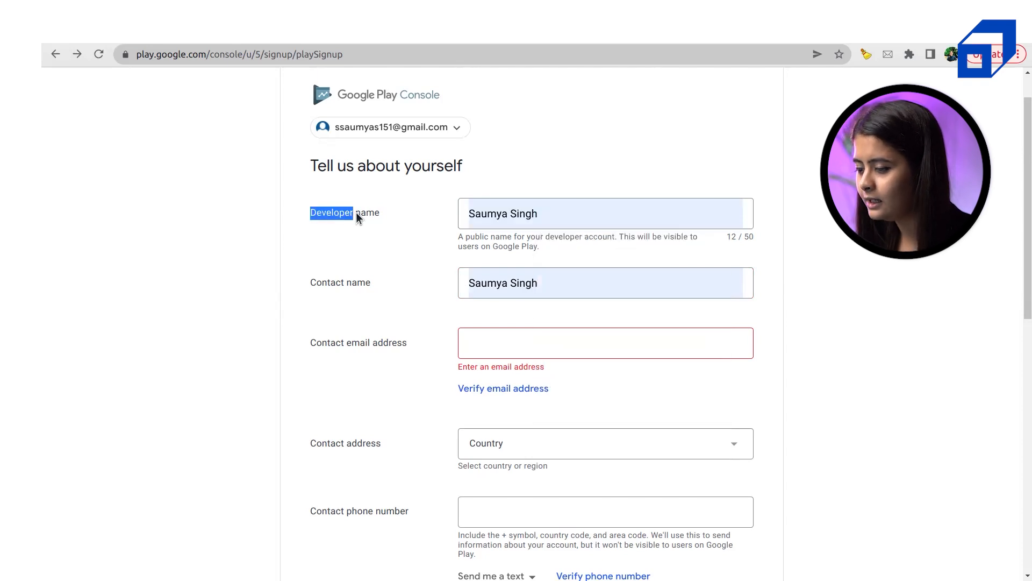
left_click(356, 212)
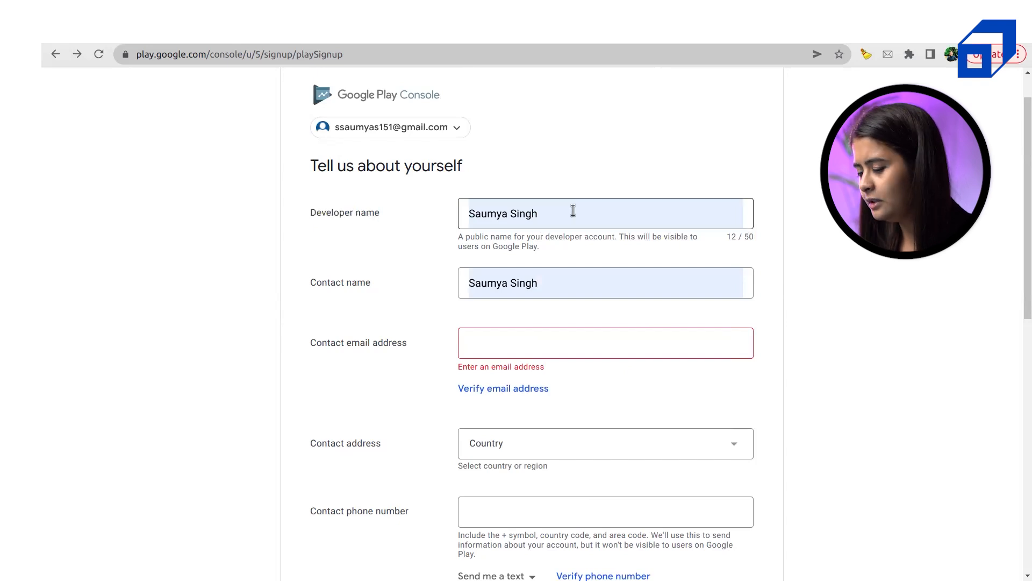
left_click_drag(559, 215, 447, 215)
left_click(439, 215)
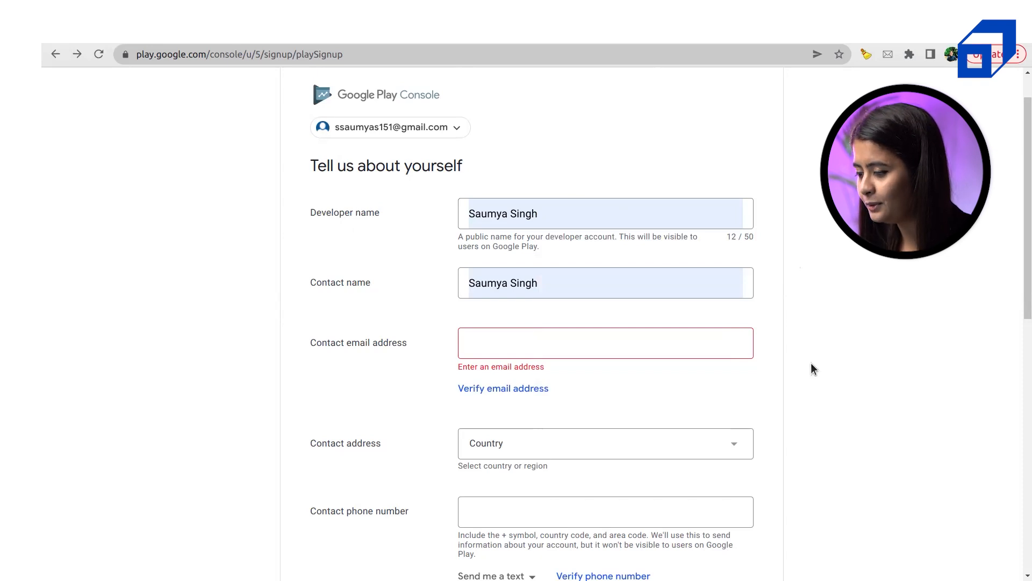
scroll(812, 366, "down", 2)
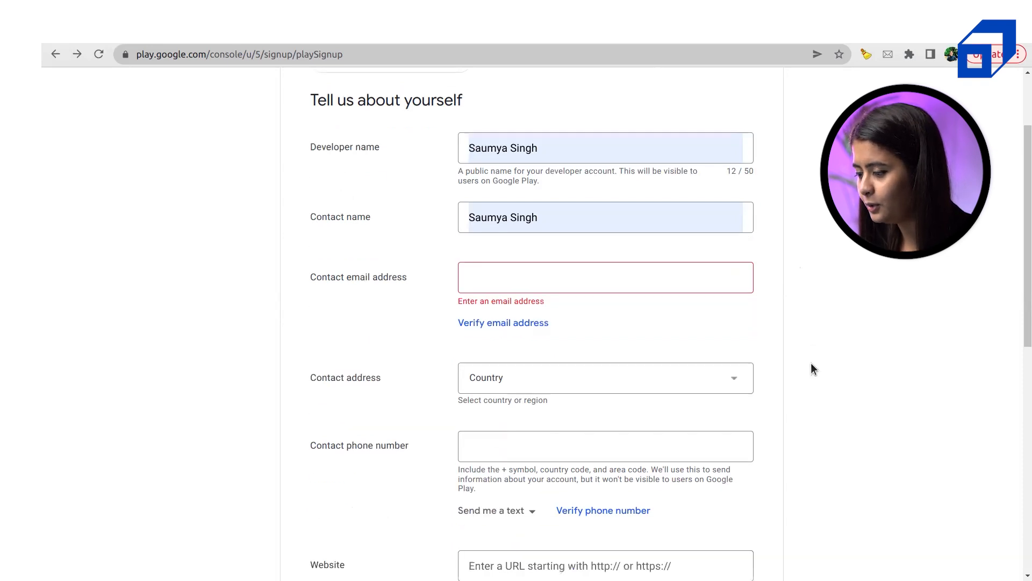
Fill the contact email from autofill and set the contact country to India
left_click(503, 284)
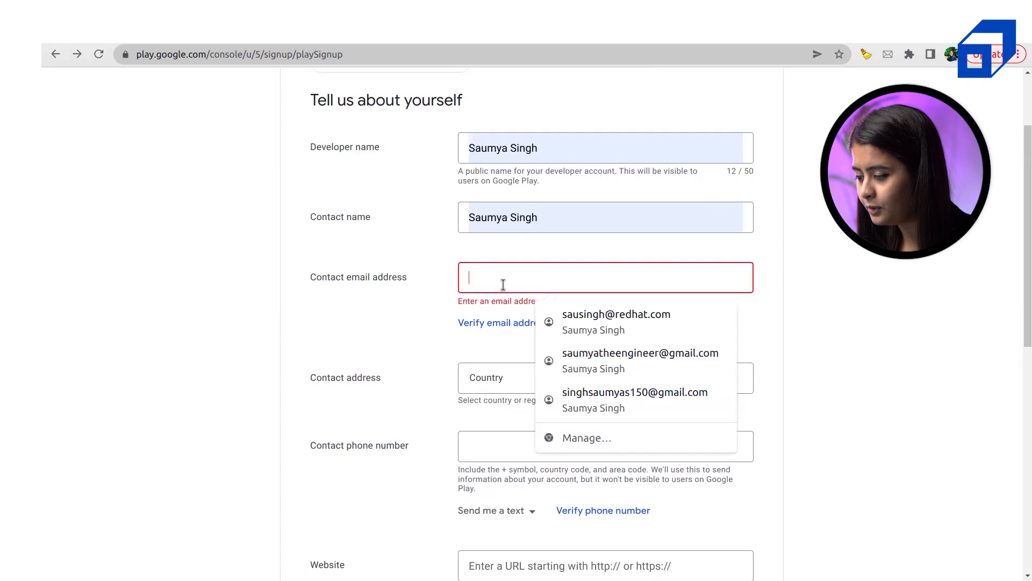
left_click(582, 361)
scroll(831, 349, "down", 5)
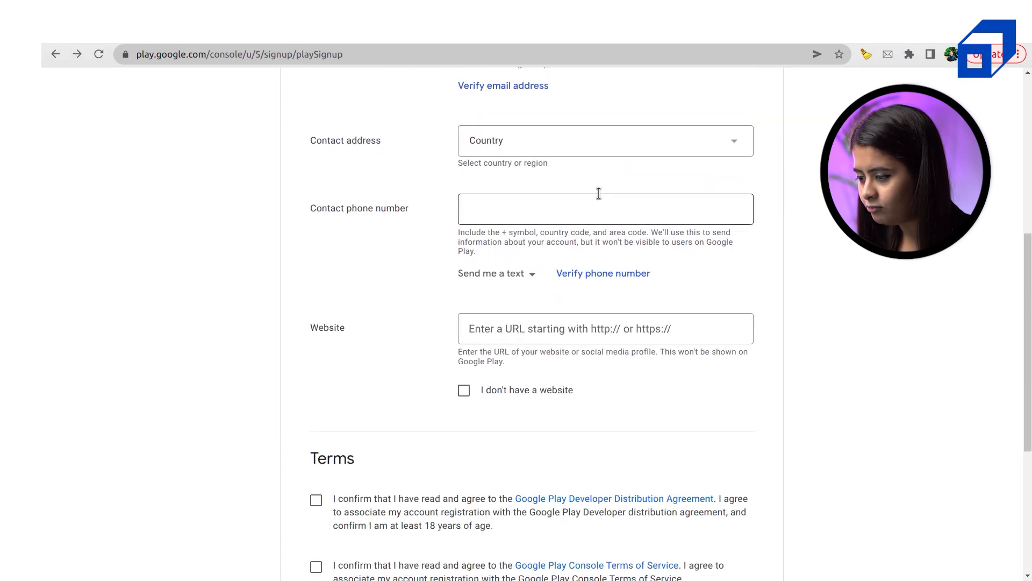
left_click(504, 149)
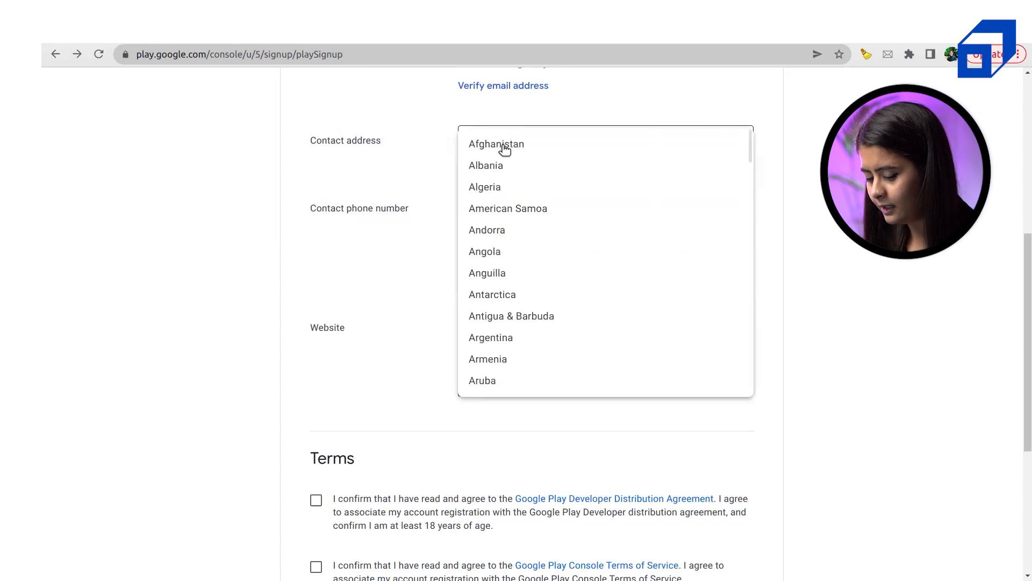
key("i")
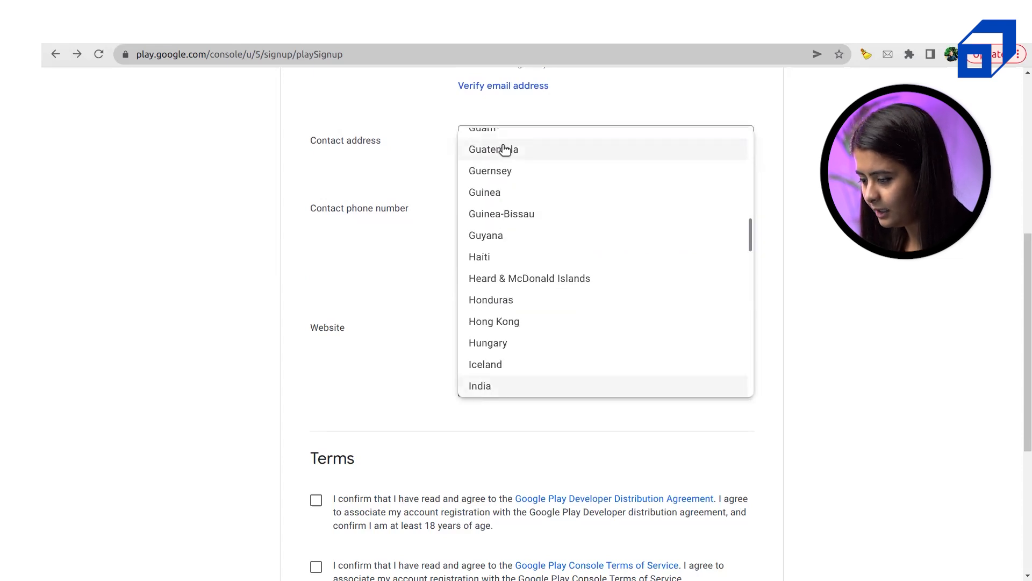
left_click(542, 391)
Move into the empty Website field, which now shows an 'Enter a valid website' error
scroll(662, 332, "down", 1)
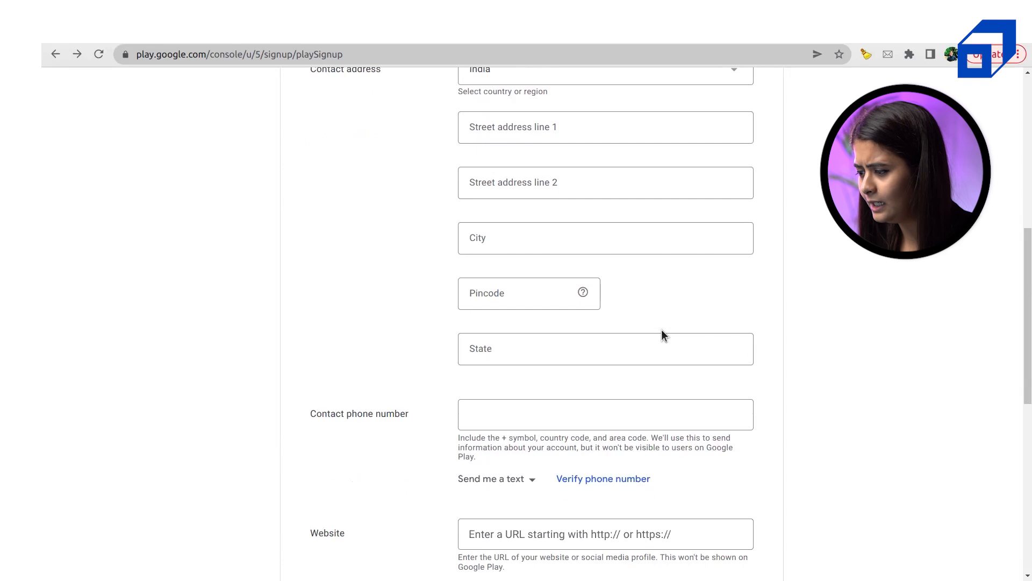
scroll(661, 333, "up", 1)
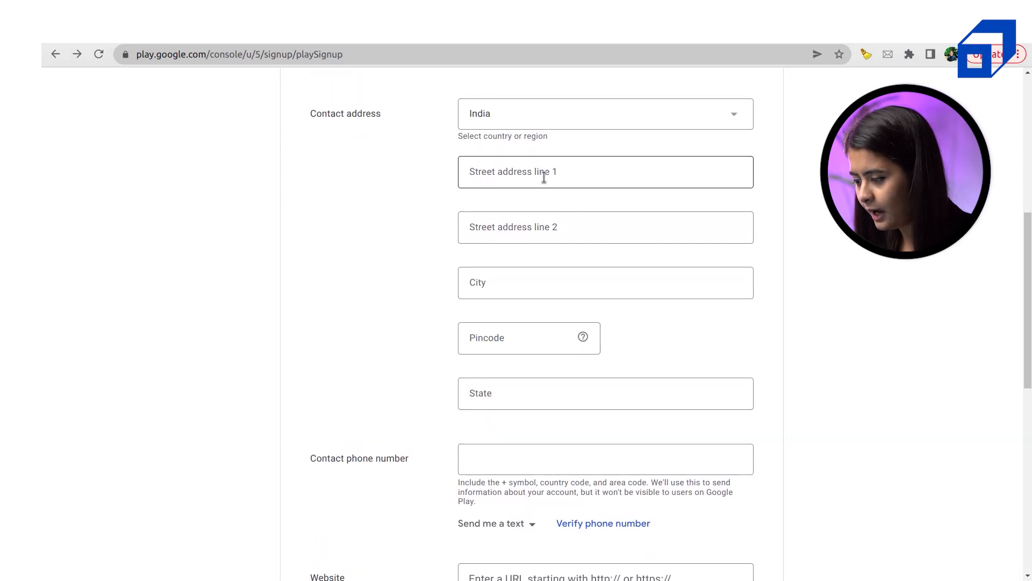
scroll(544, 178, "down", 4)
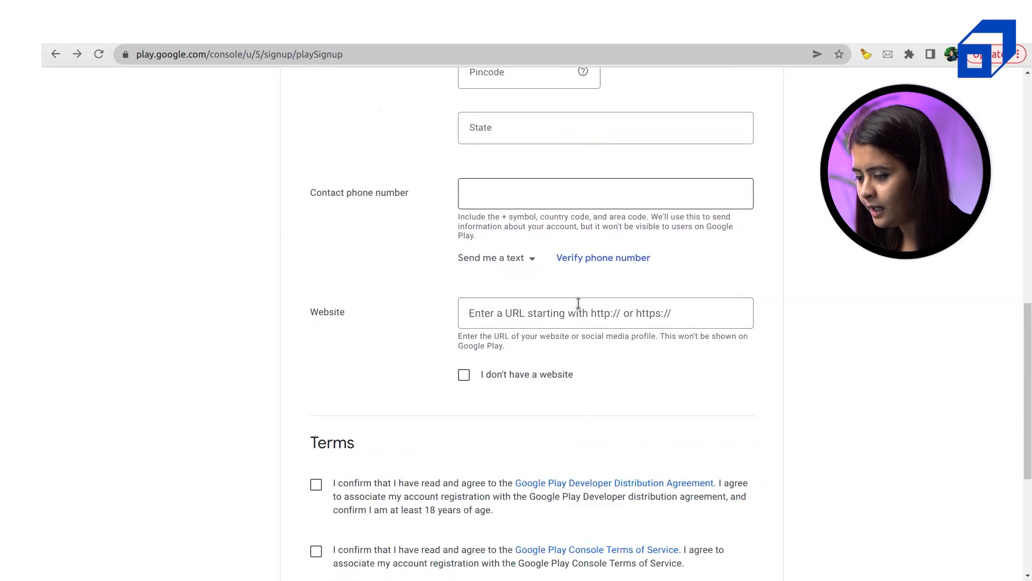
triple_click(326, 189)
left_click(510, 313)
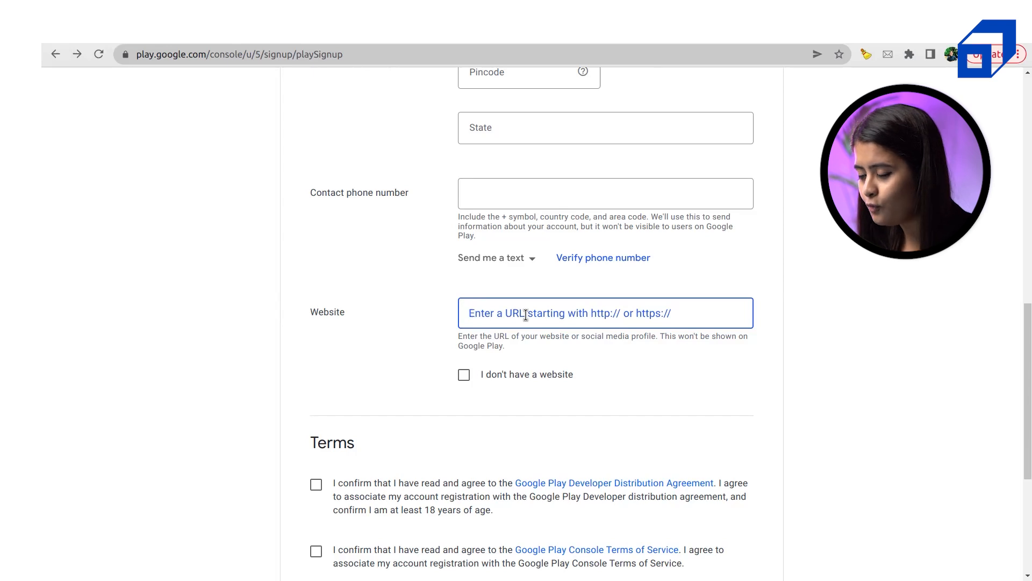
double_click(311, 312)
left_click(379, 312)
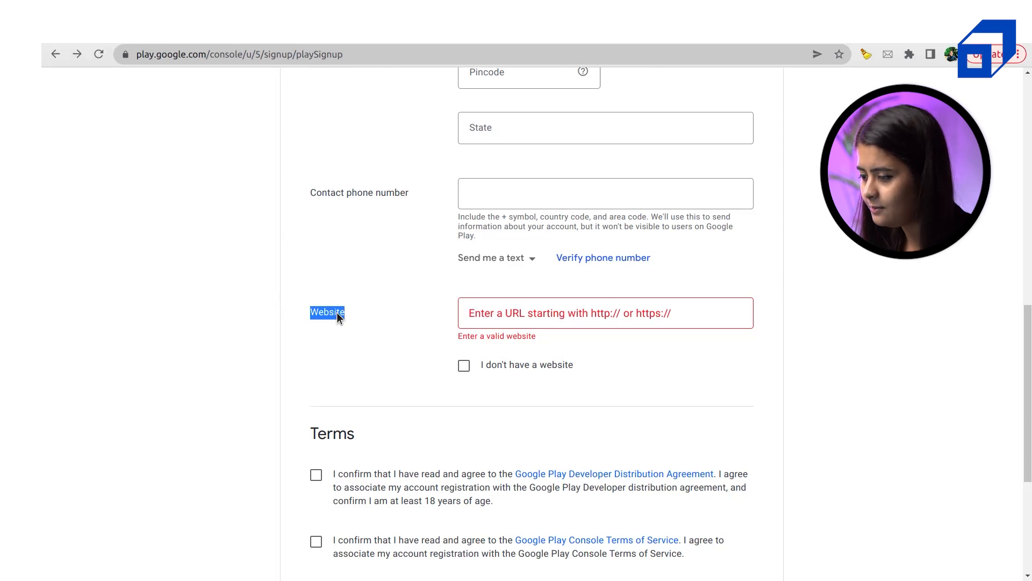
Declare that the developer has no website
left_click(513, 371)
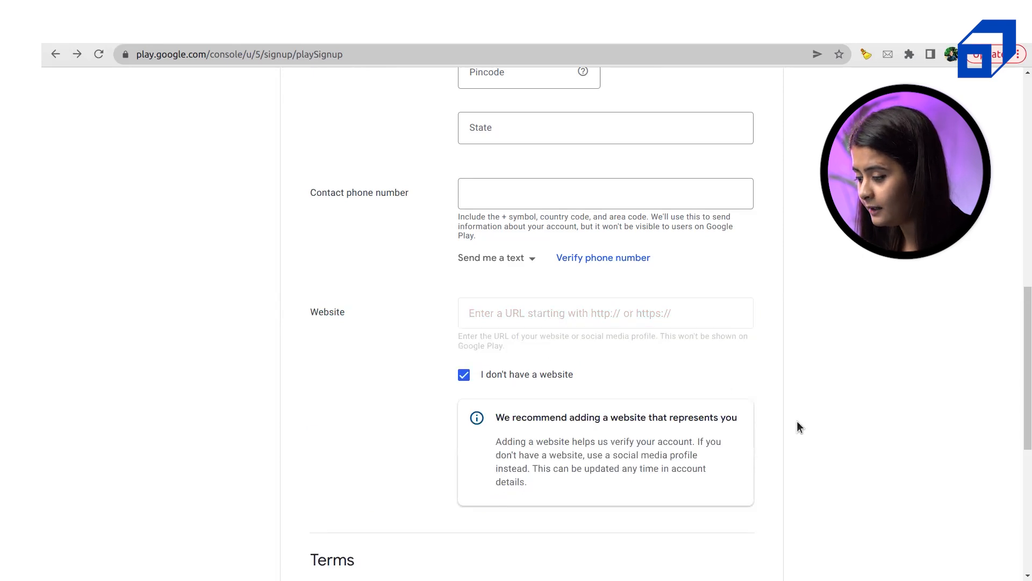
scroll(798, 422, "down", 2)
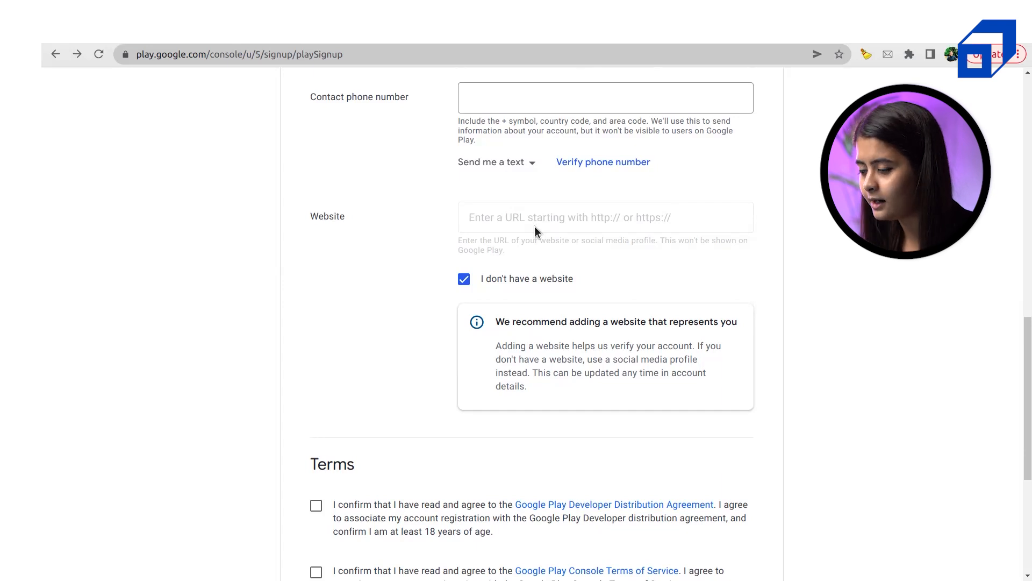
scroll(378, 364, "down", 3)
Accept the Developer Distribution Agreement and the Play Console Terms of Service
left_click(317, 323)
left_click(316, 388)
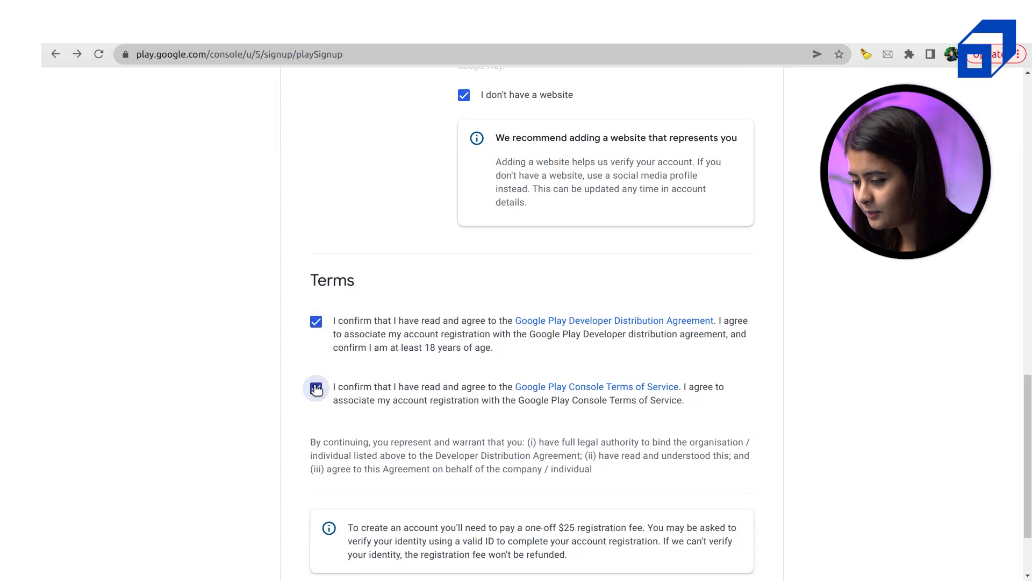
scroll(525, 411, "down", 2)
left_click_drag(339, 218, 493, 245)
left_click(497, 250)
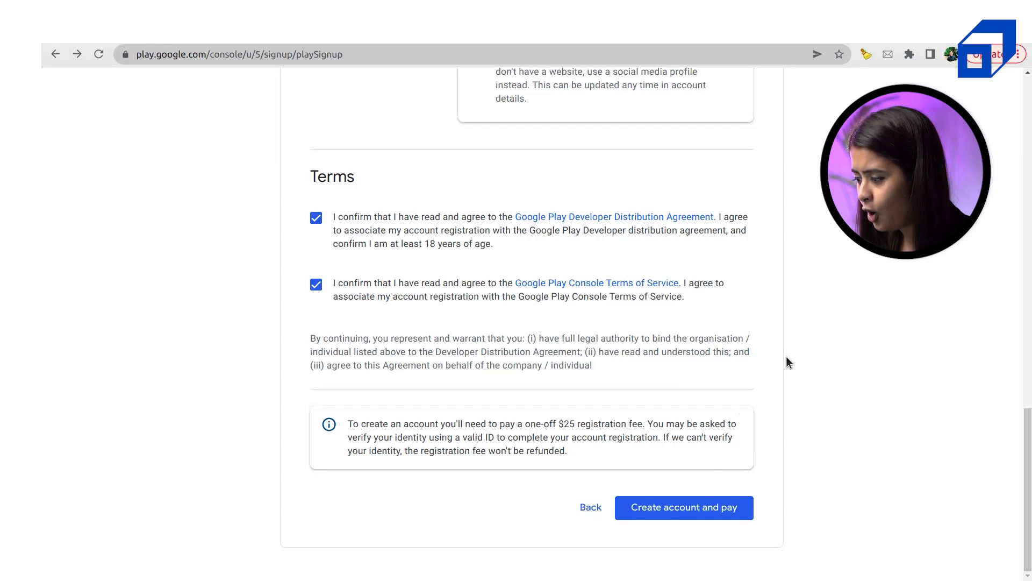
Scroll through the completed signup form to review its contents
scroll(794, 351, "up", 10)
scroll(794, 353, "up", 8)
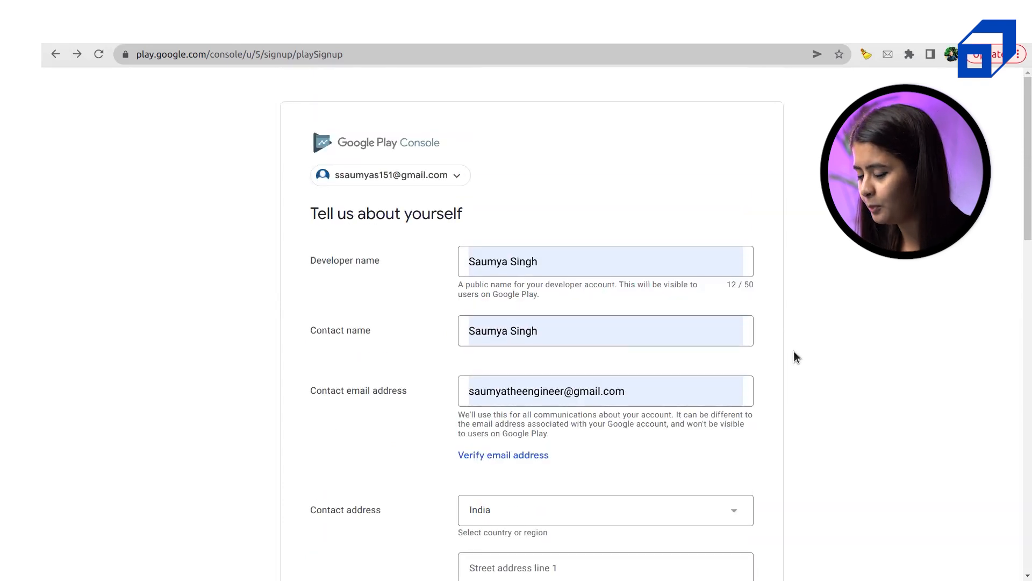
scroll(794, 353, "down", 15)
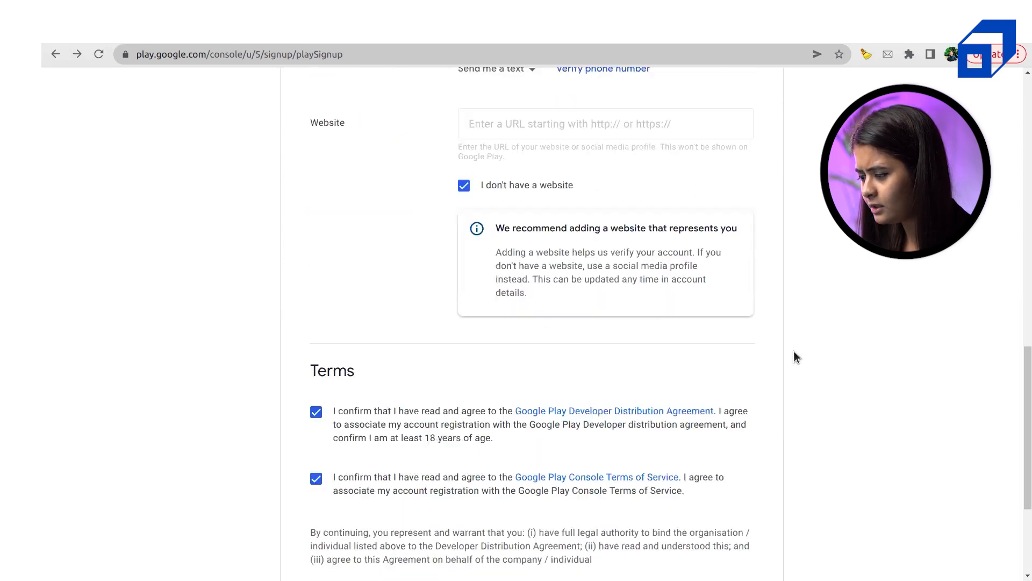
scroll(795, 356, "down", 3)
scroll(794, 355, "up", 12)
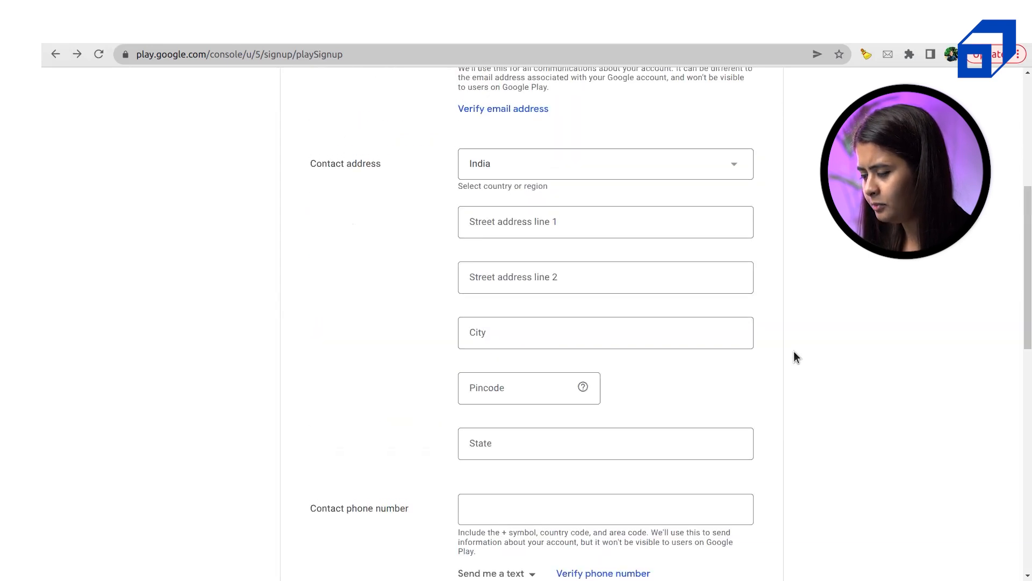
scroll(794, 353, "up", 6)
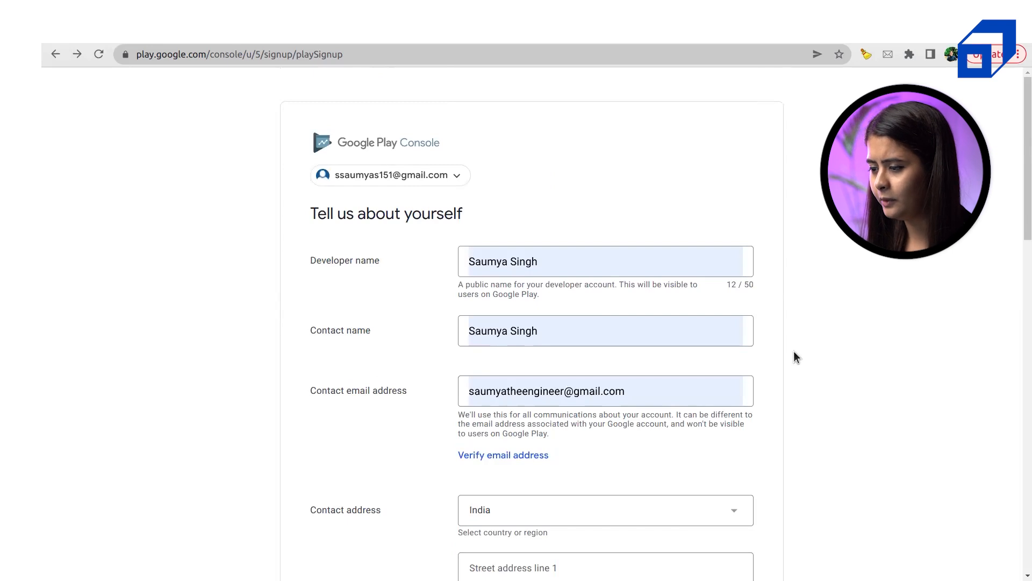
scroll(795, 352, "down", 1)
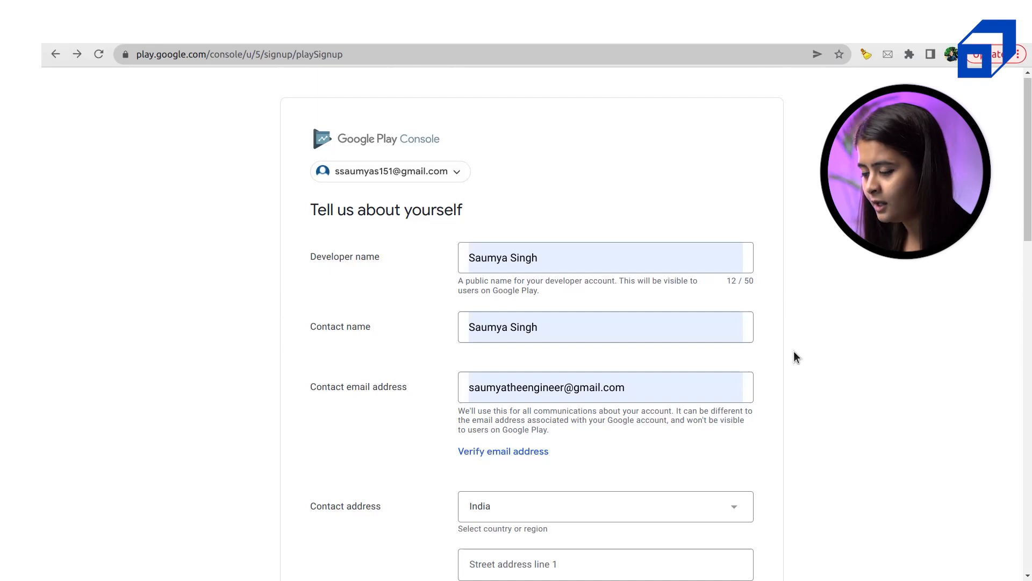
scroll(794, 352, "down", 10)
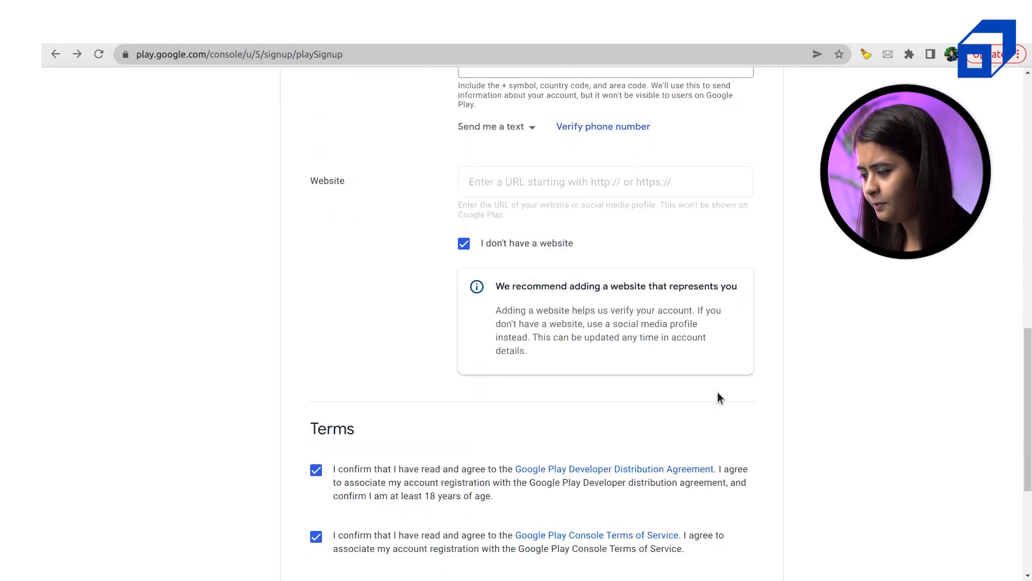
scroll(706, 404, "down", 5)
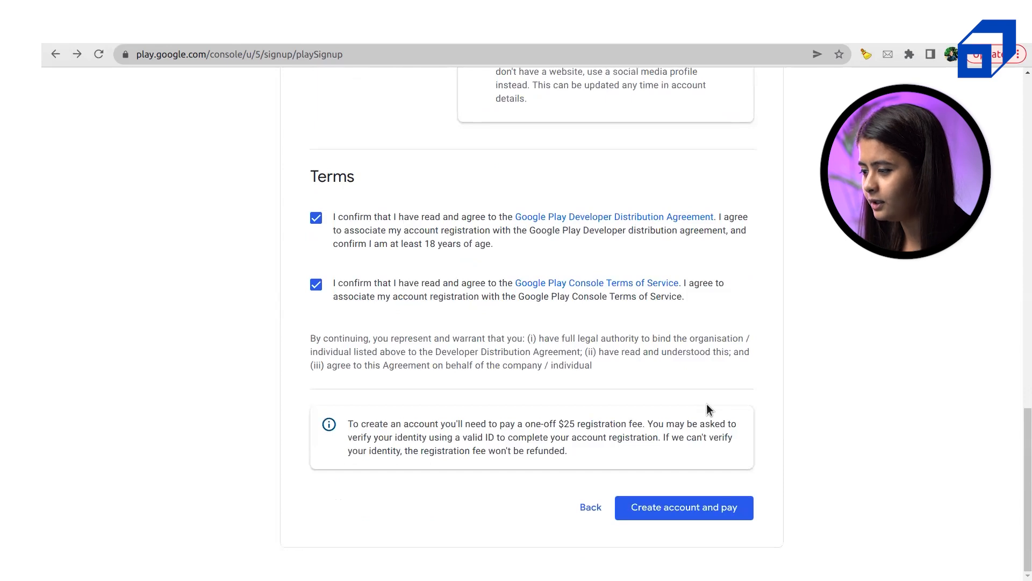
Switch to the Chrome Play Console window listing all 4 apps
scroll(820, 257, "up", 7)
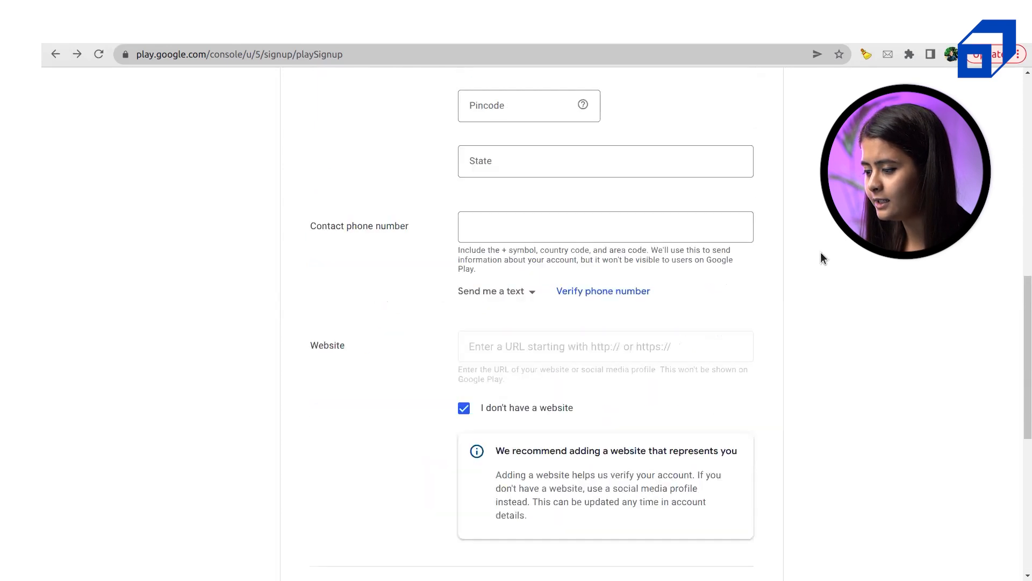
scroll(767, 389, "up", 1)
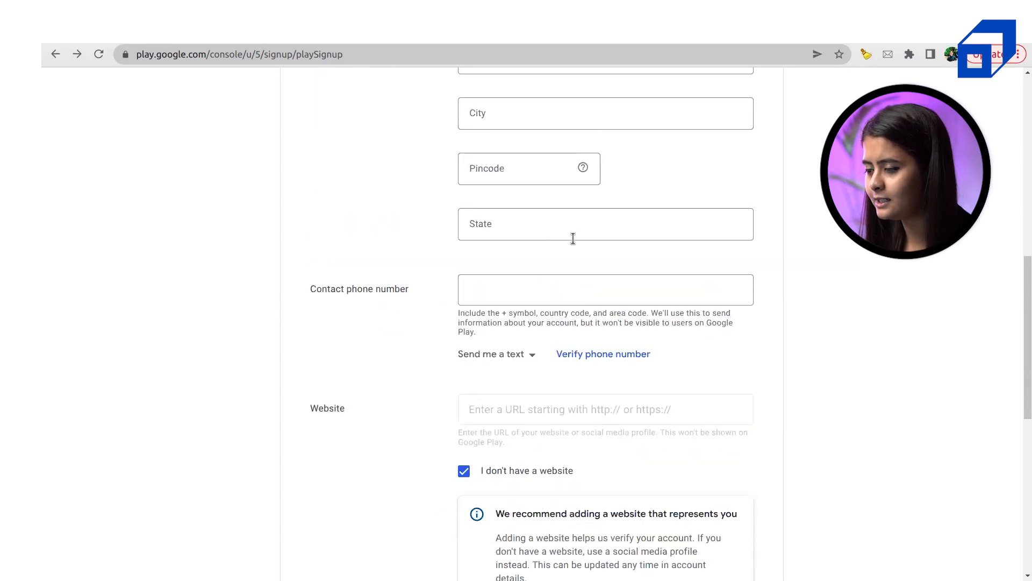
scroll(506, 235, "up", 7)
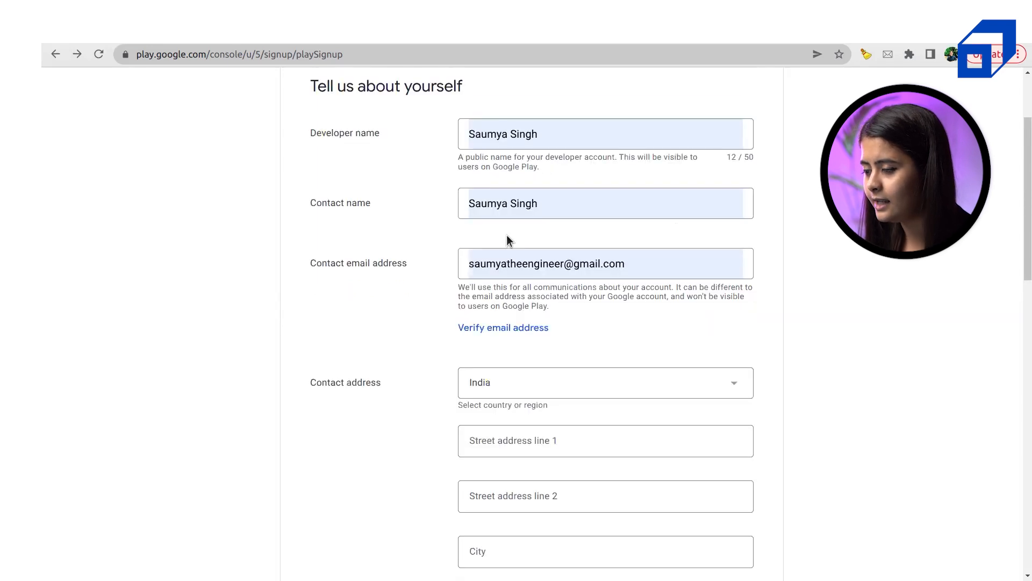
scroll(855, 273, "up", 3)
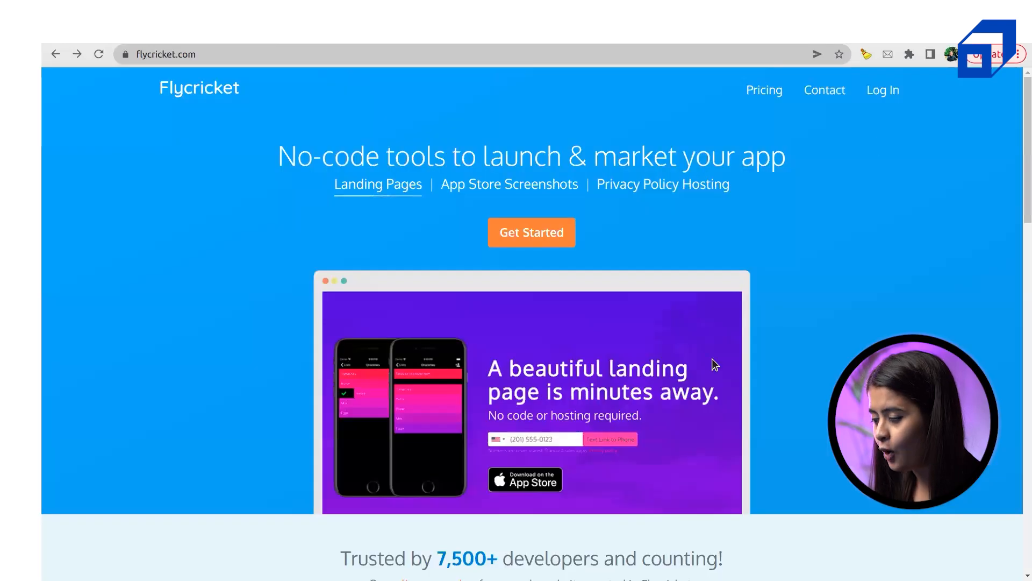
key("super")
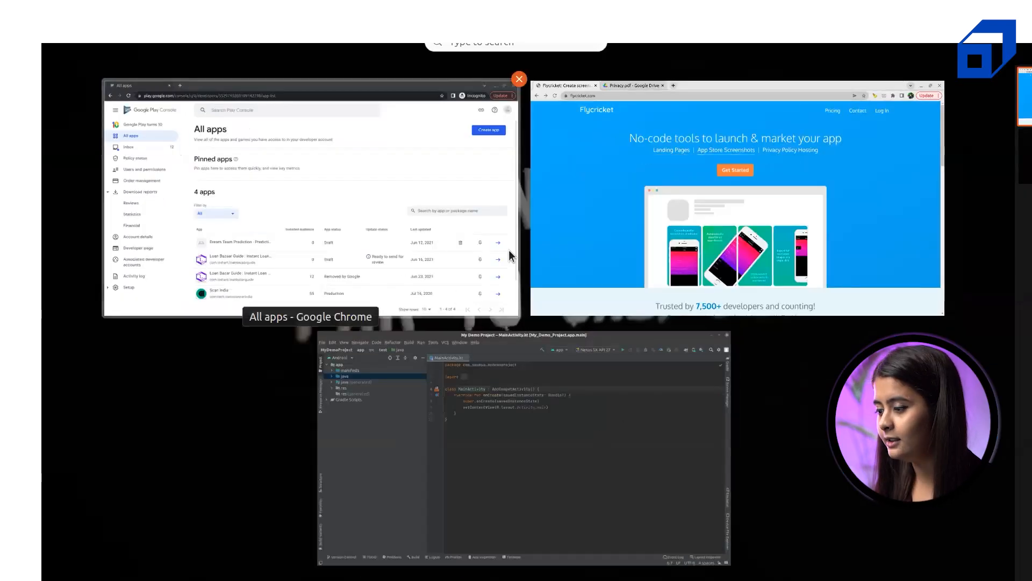
left_click(508, 250)
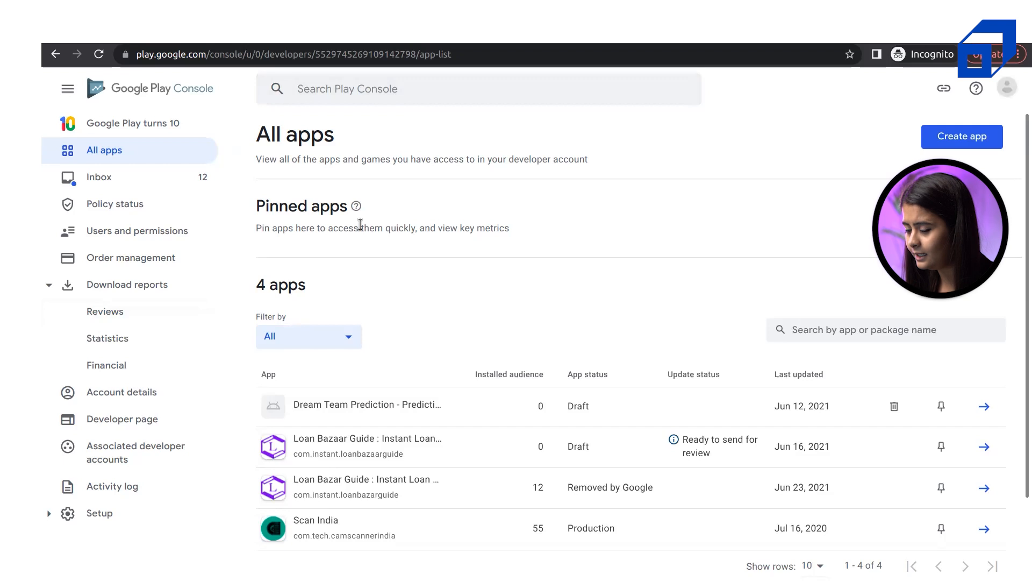
left_click(70, 94)
left_click(69, 91)
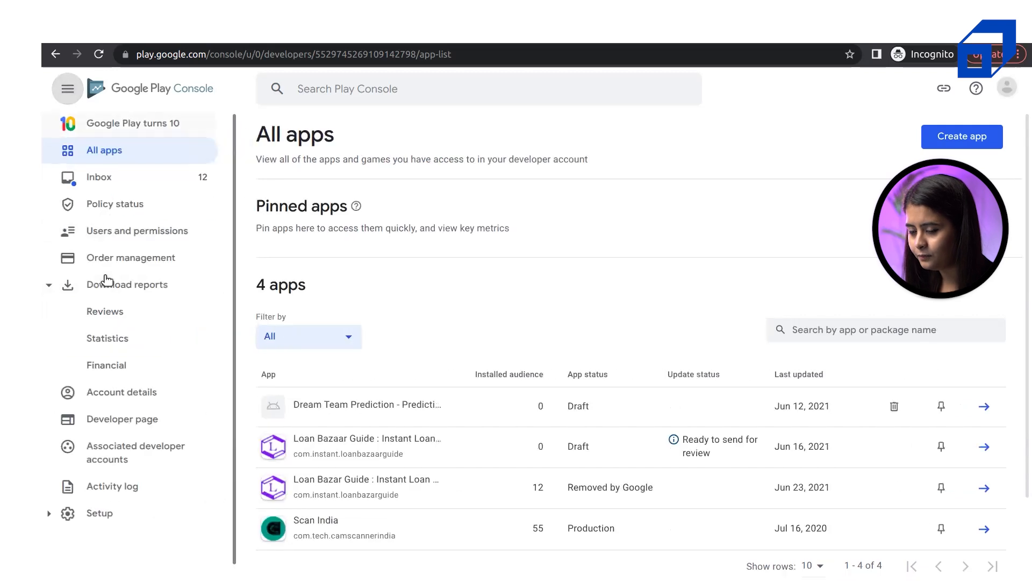
left_click(143, 183)
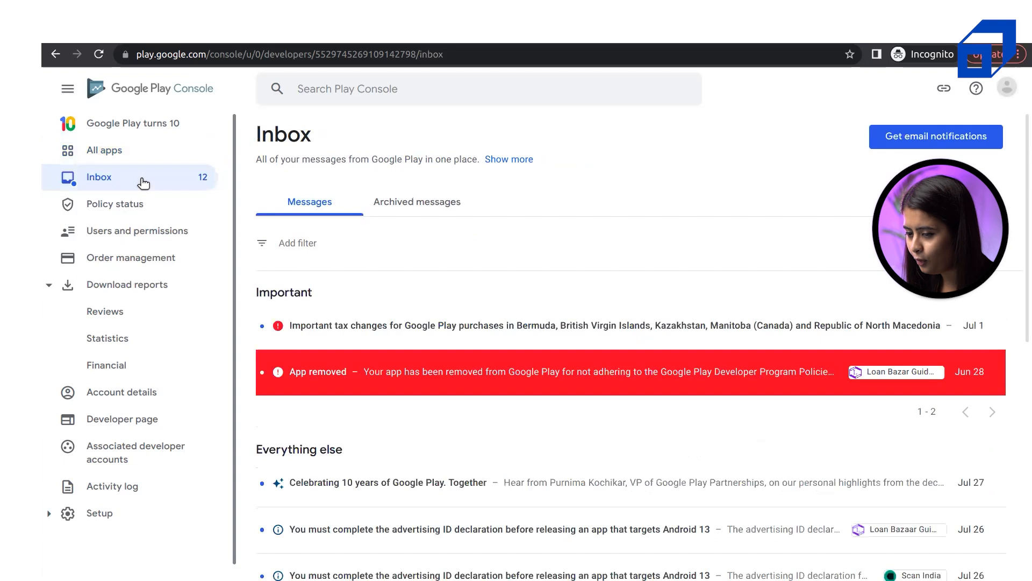
left_click(128, 156)
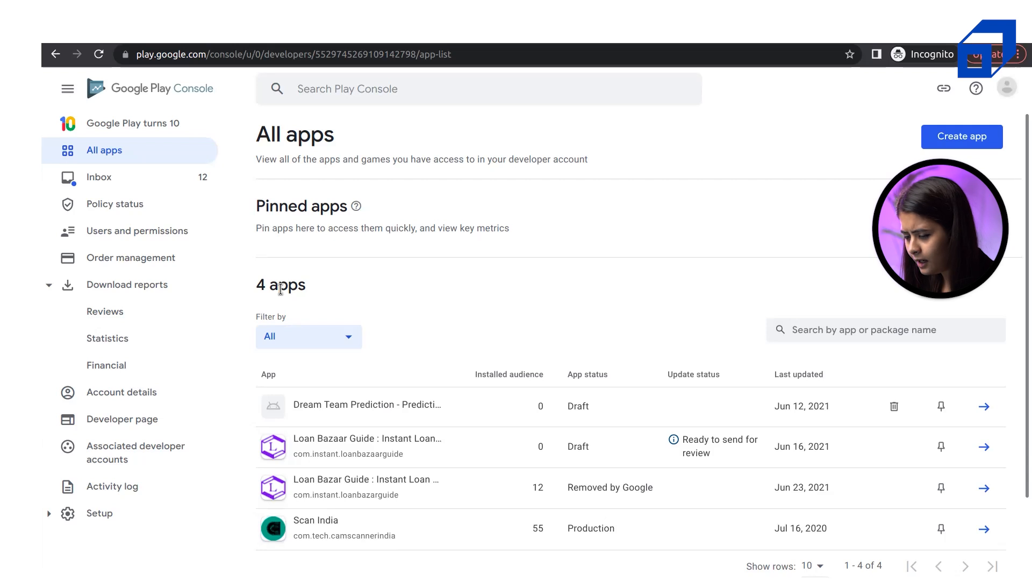
triple_click(281, 289)
left_click(419, 295)
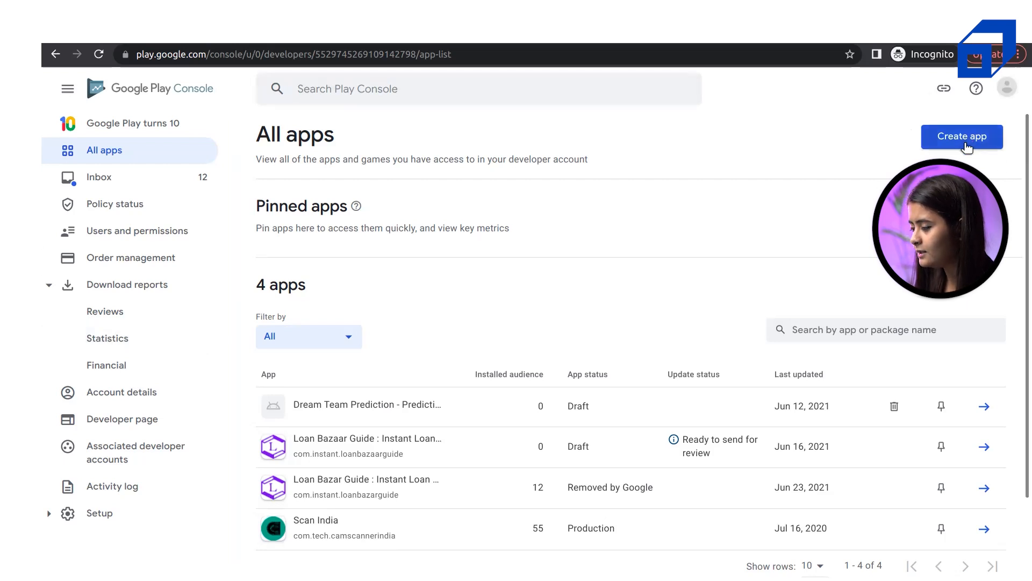
Open the Create app form and place the cursor in the empty App name field
left_click(962, 136)
left_click(598, 222)
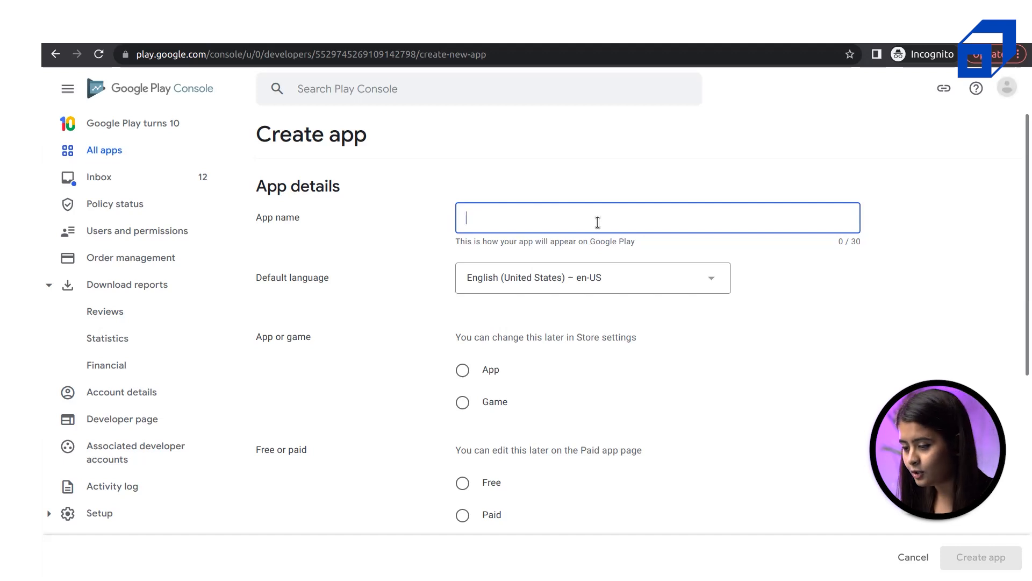
scroll(598, 222, "down", 6)
scroll(600, 226, "up", 8)
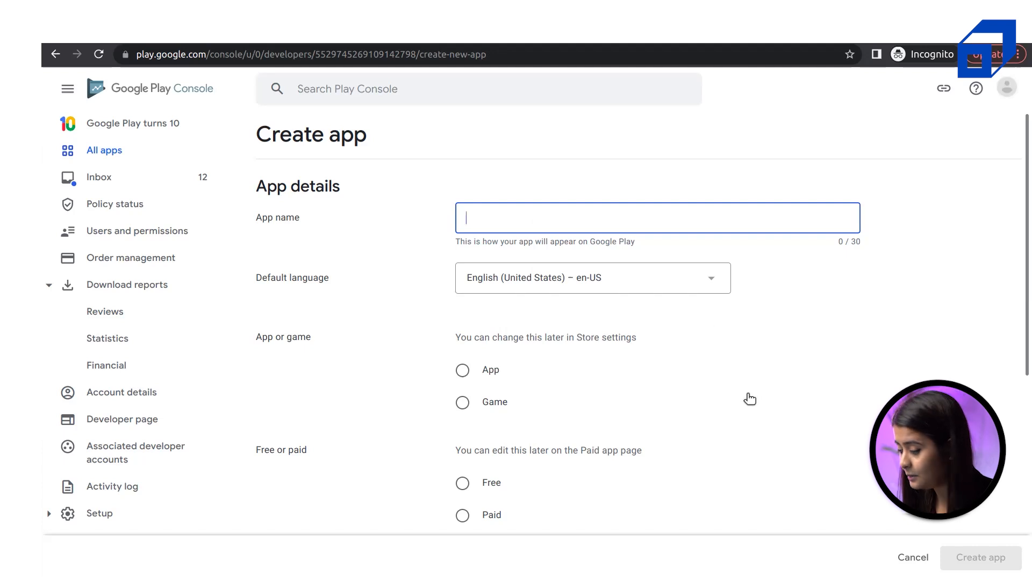
scroll(685, 396, "down", 5)
scroll(685, 396, "up", 5)
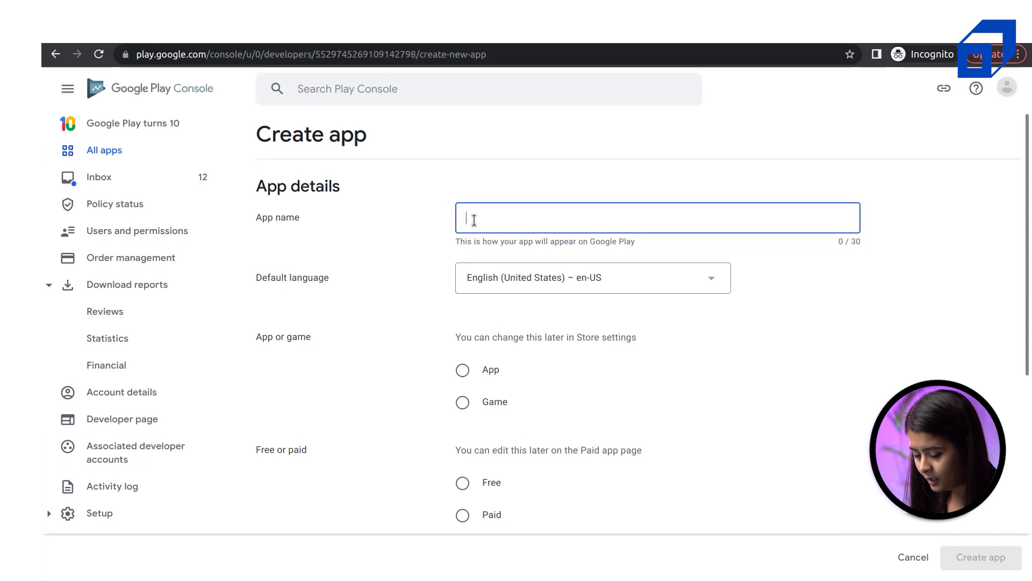
Name the app 'Demo App' with English (United States) as the default language
type("Demo App")
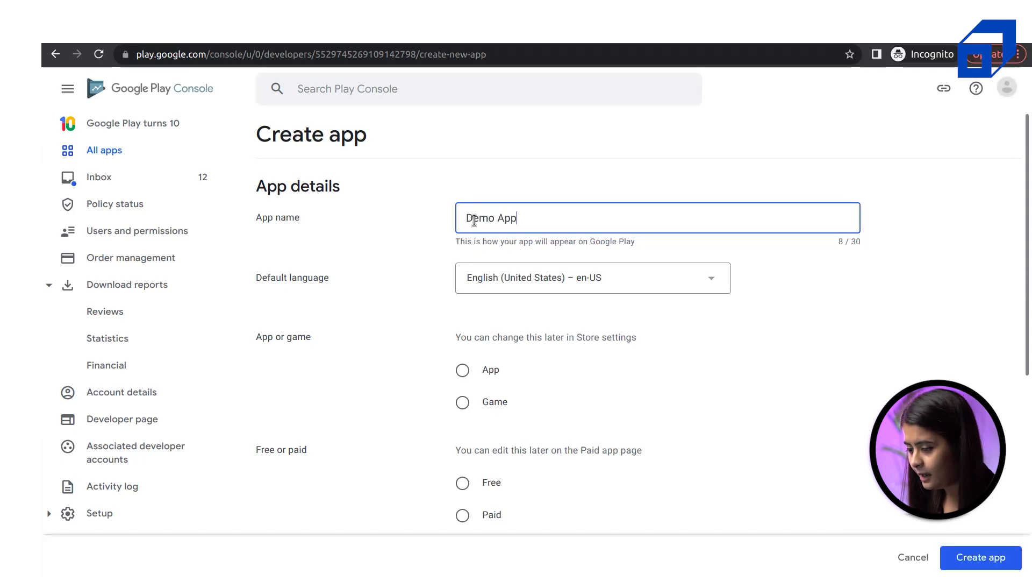
left_click(582, 280)
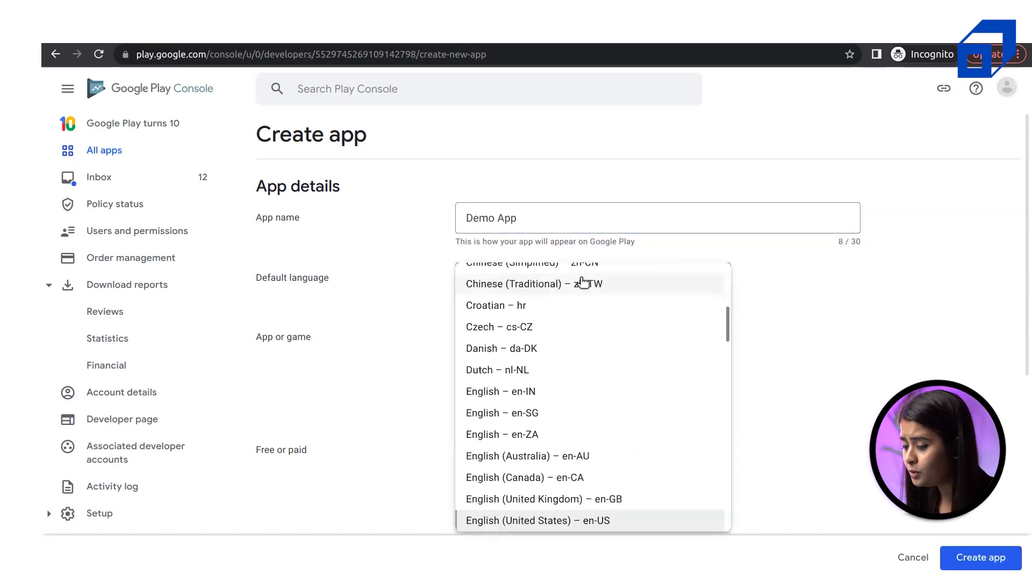
left_click(888, 401)
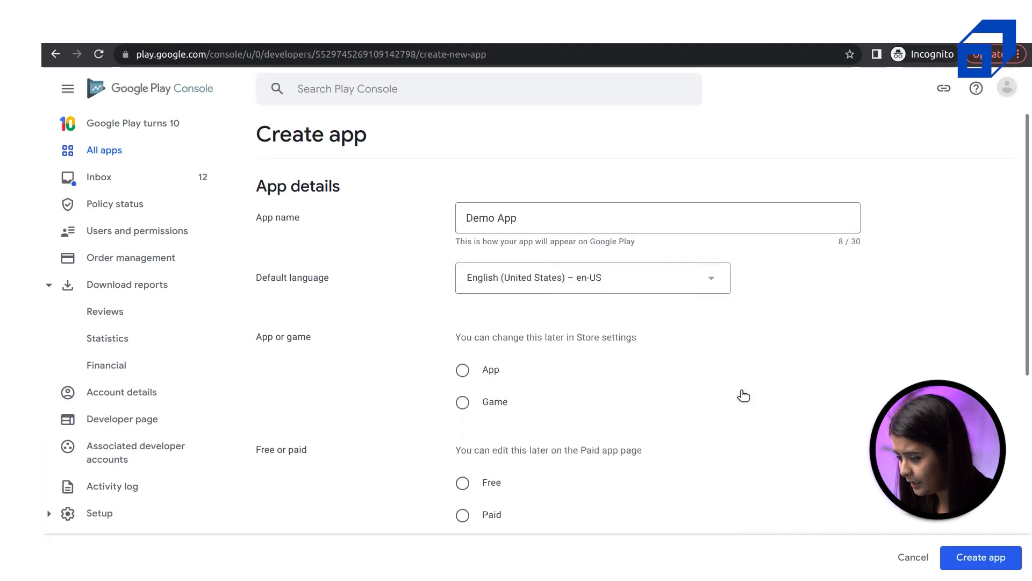
scroll(744, 396, "down", 2)
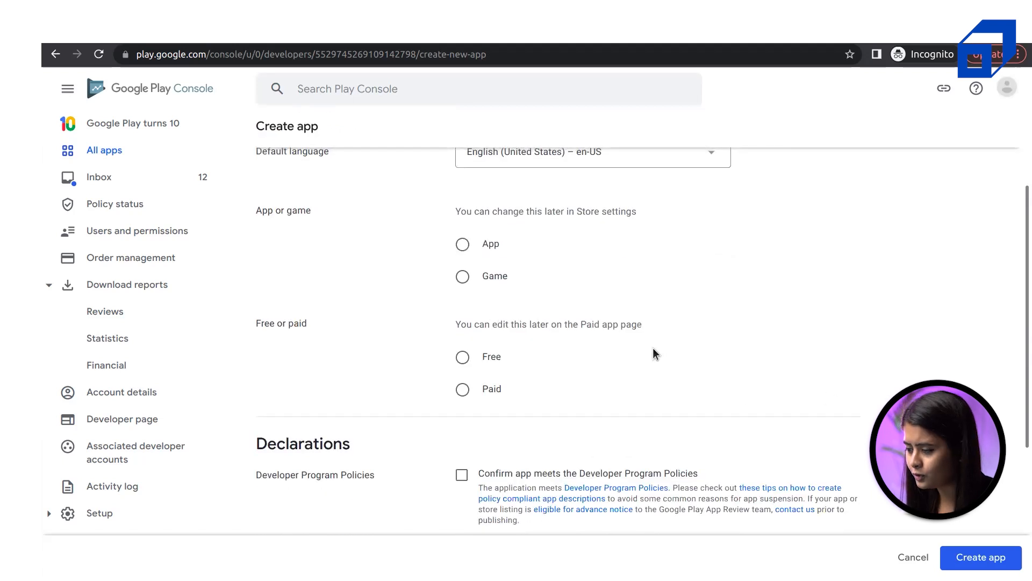
scroll(656, 353, "up", 1)
scroll(655, 353, "up", 2)
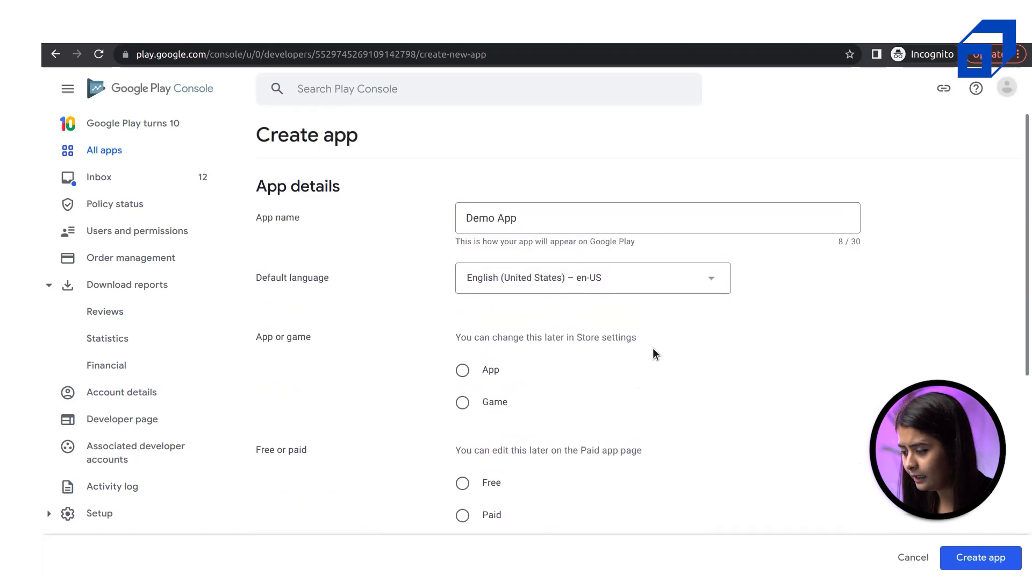
scroll(656, 353, "down", 1)
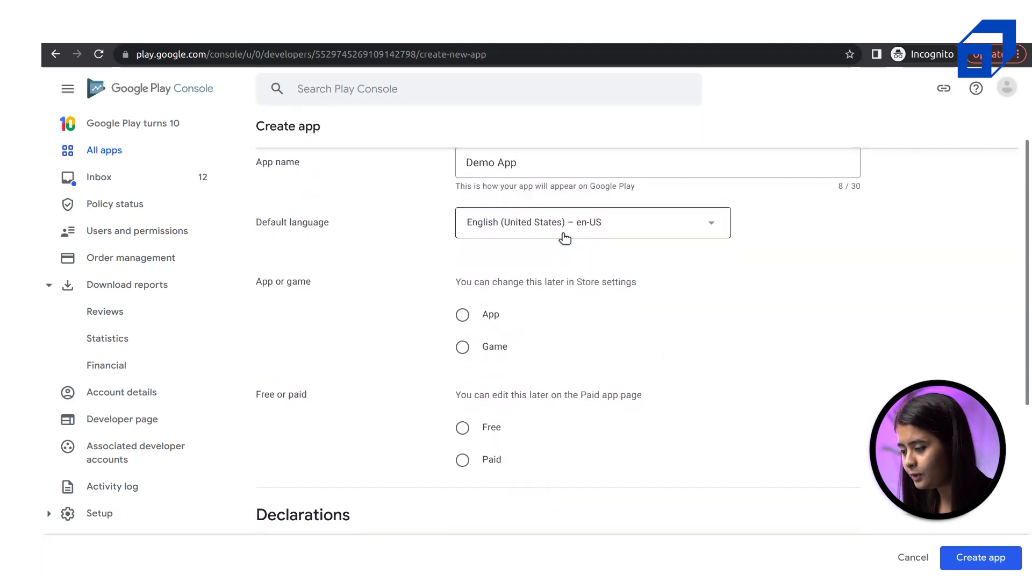
left_click(508, 232)
left_click(868, 296)
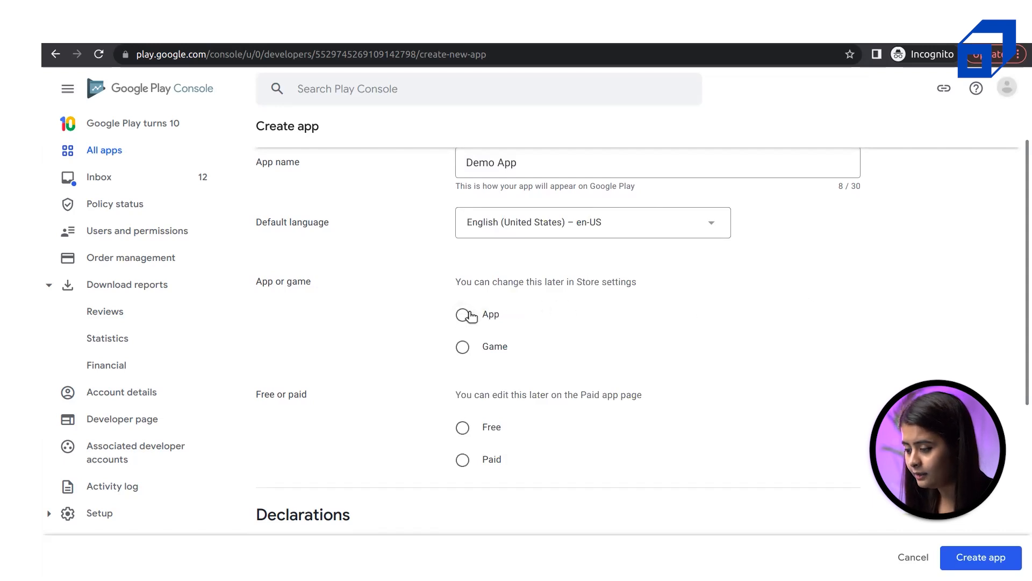
Make it a free App and check the Developer Program Policies and US export laws declarations
left_click(464, 316)
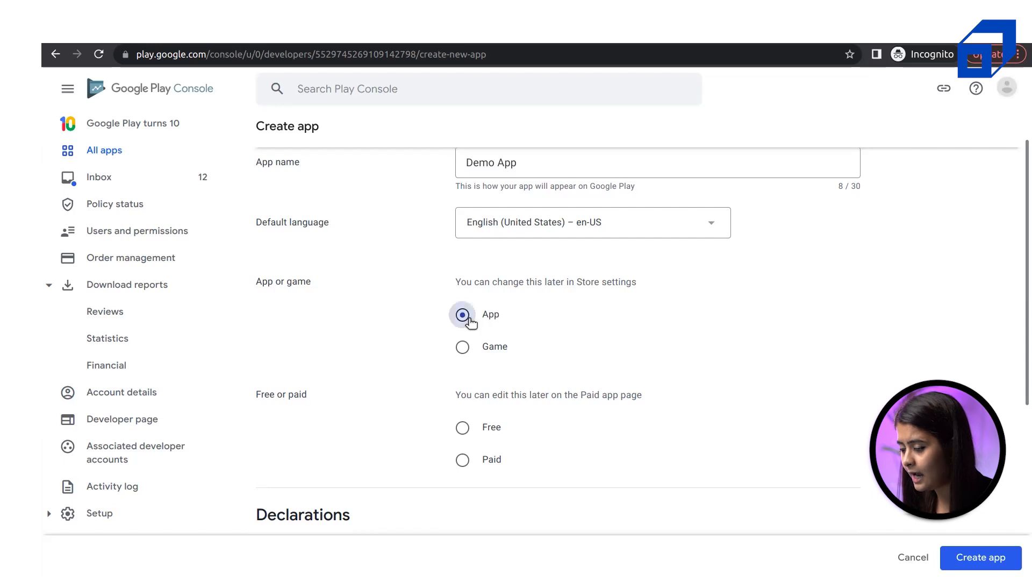
scroll(573, 397, "down", 2)
scroll(572, 397, "down", 5)
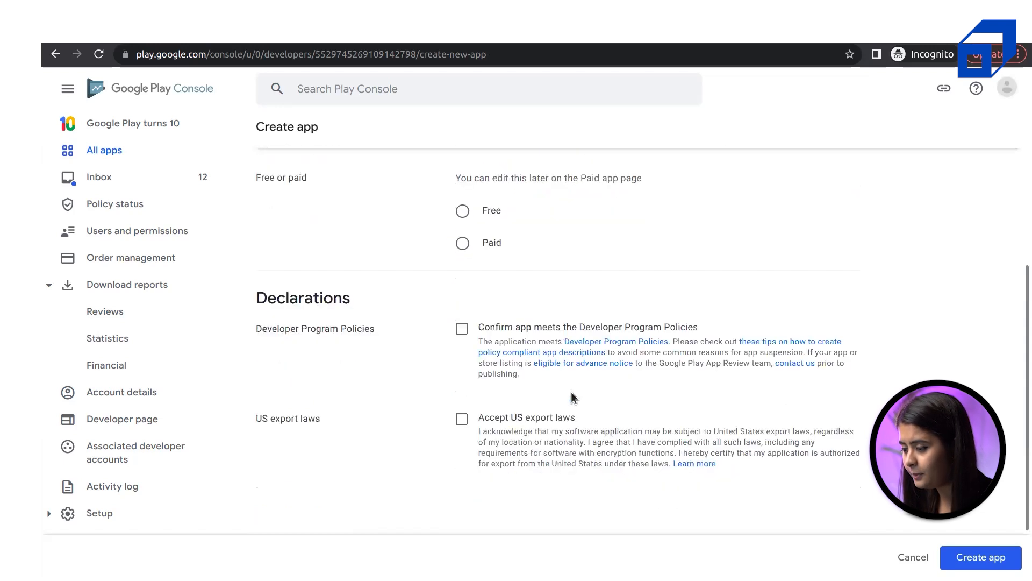
scroll(572, 397, "up", 4)
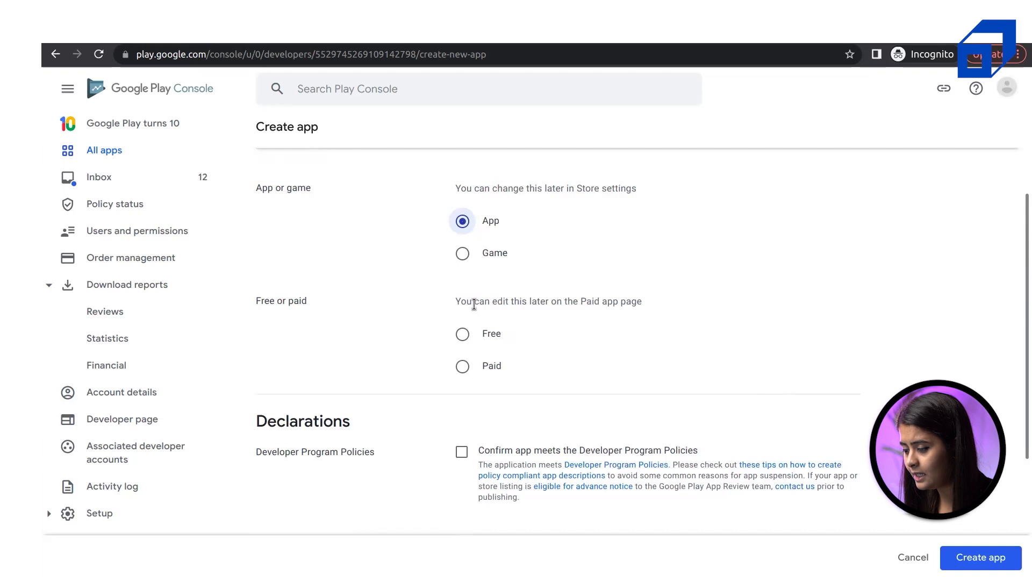
triple_click(475, 304)
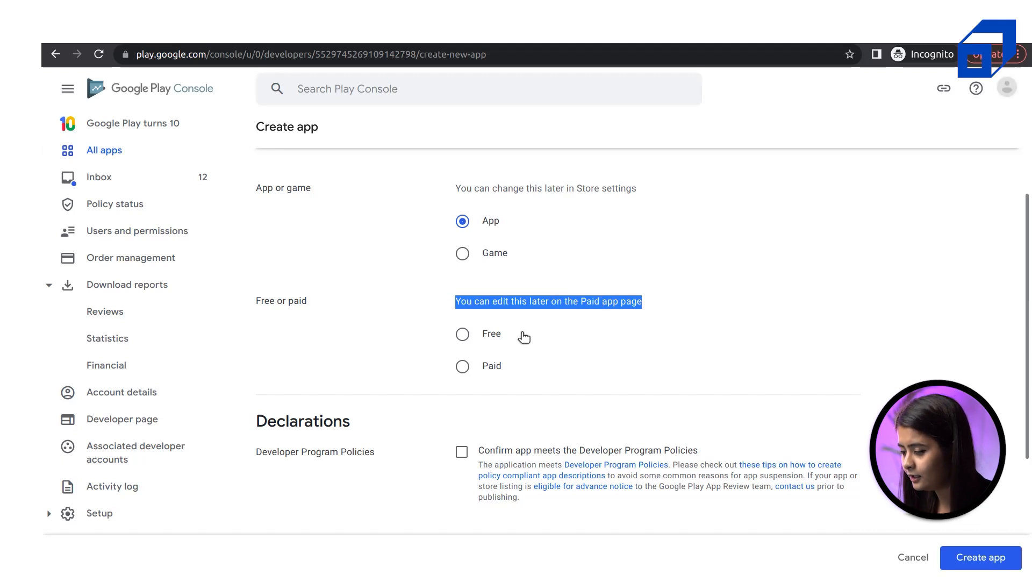
left_click(483, 333)
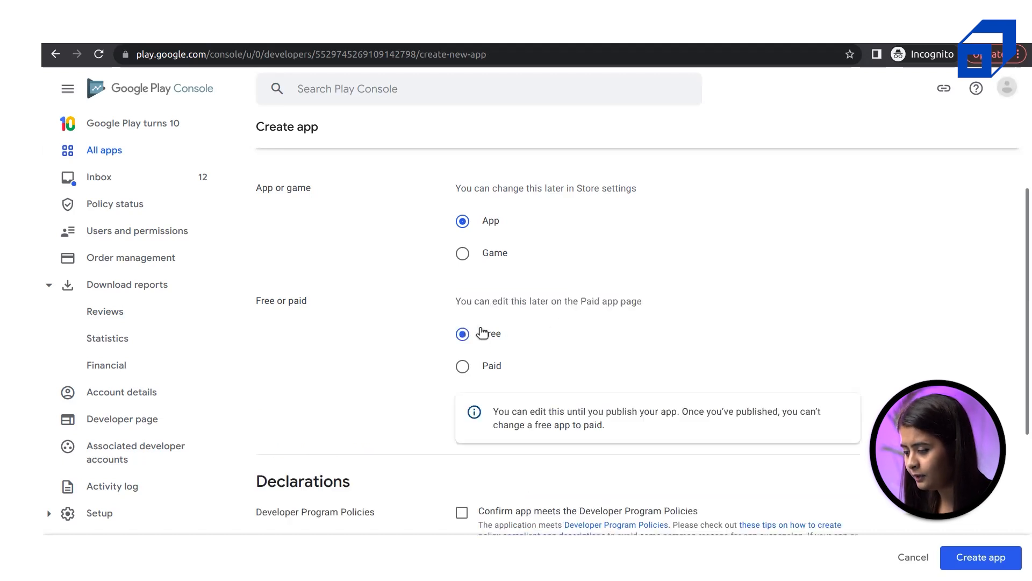
scroll(653, 388, "down", 2)
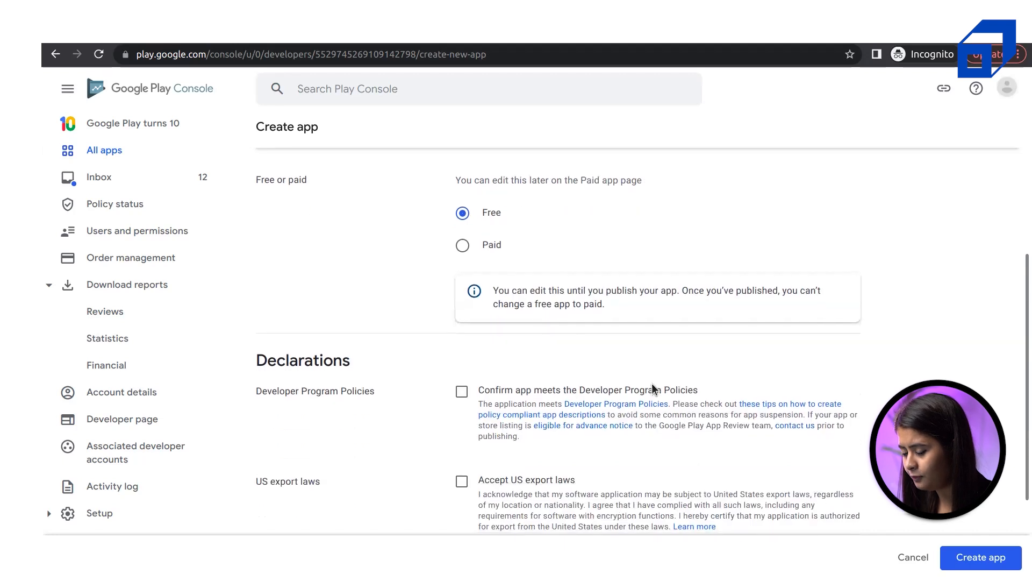
scroll(653, 409, "down", 3)
left_click(462, 250)
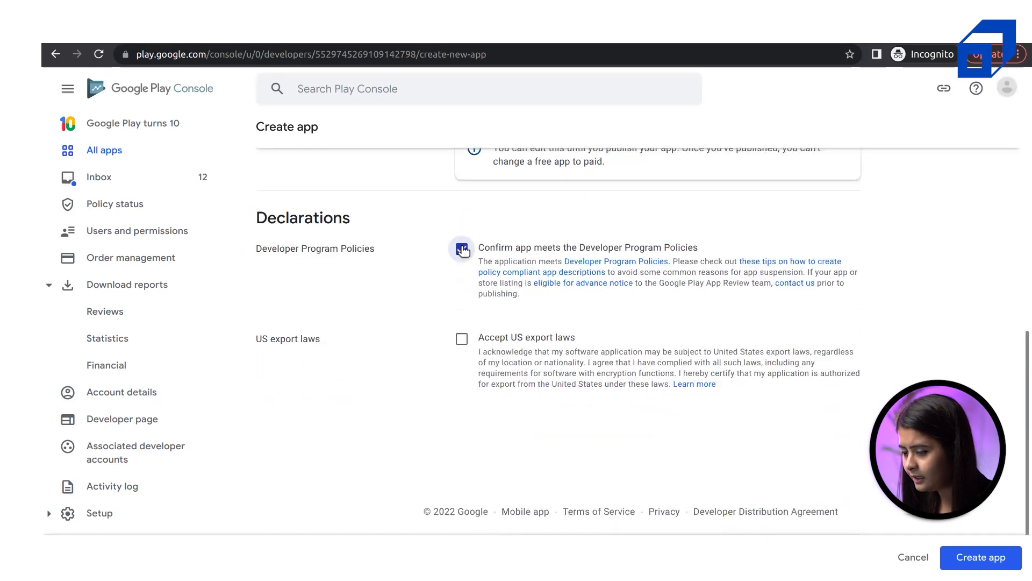
left_click(466, 343)
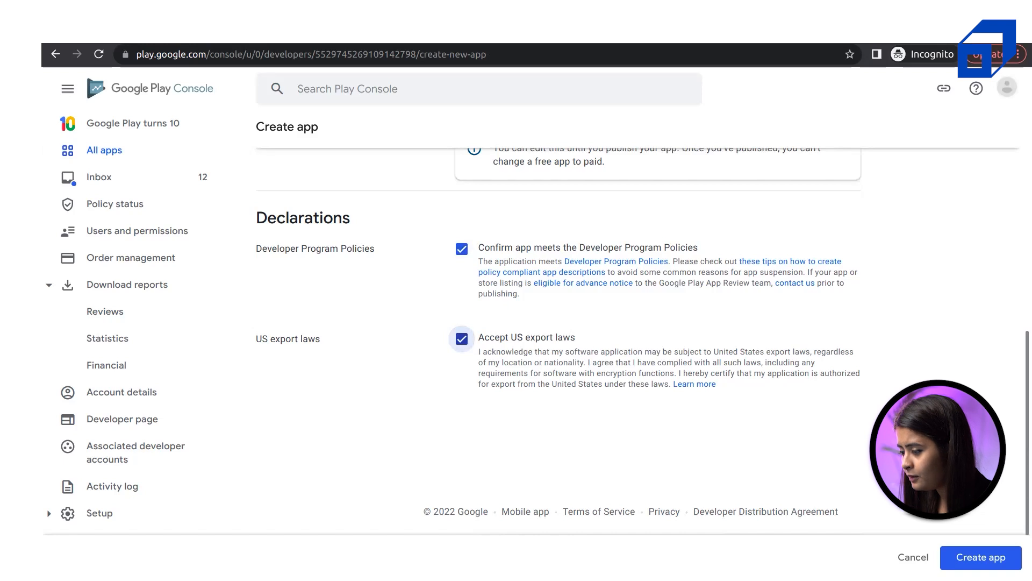
Create Demo App and read the 'Get started setting up your app' intro on its Dashboard
left_click(987, 559)
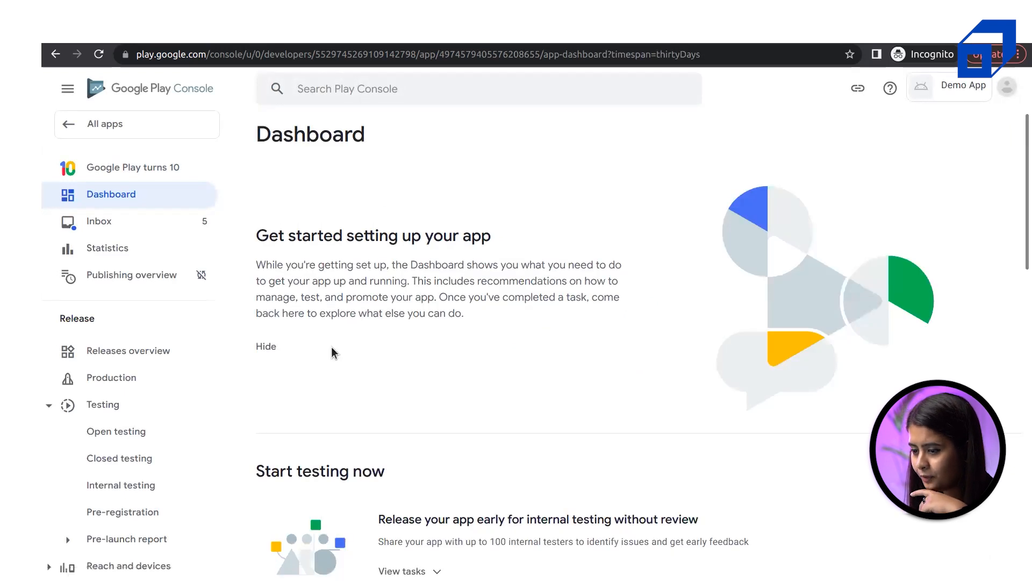
scroll(331, 361, "down", 8)
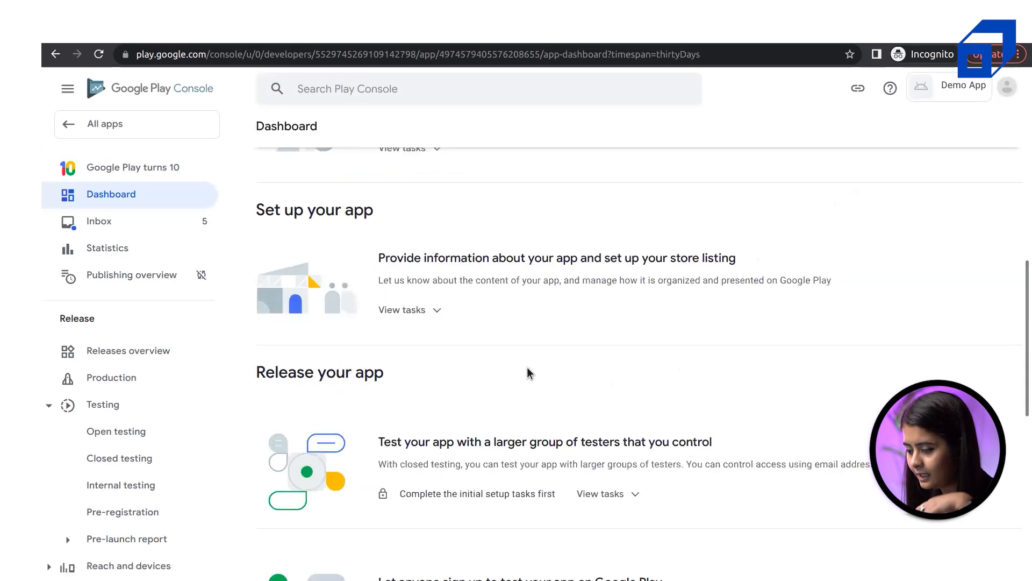
scroll(527, 367, "down", 7)
scroll(527, 367, "up", 15)
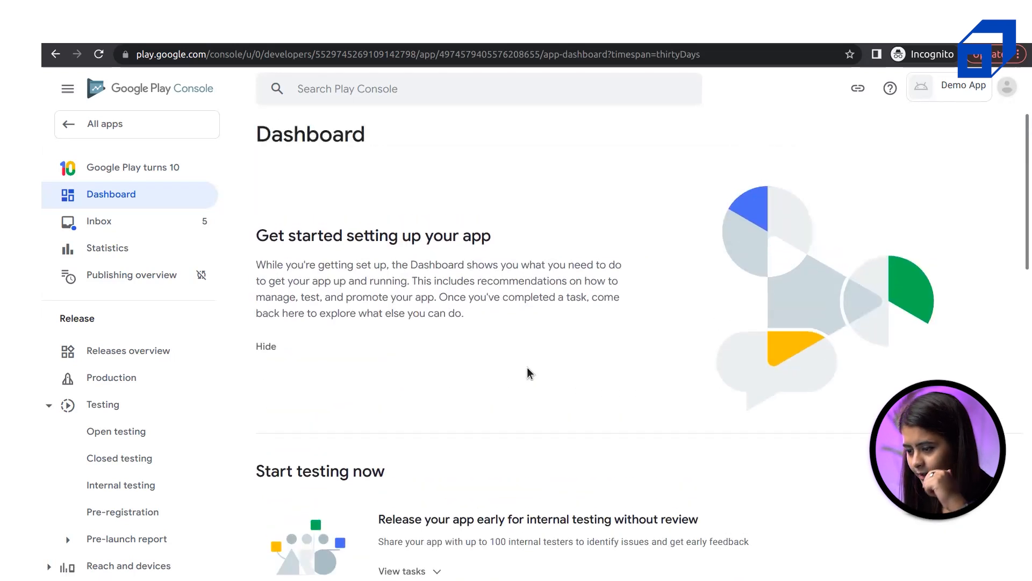
left_click_drag(464, 312, 257, 241)
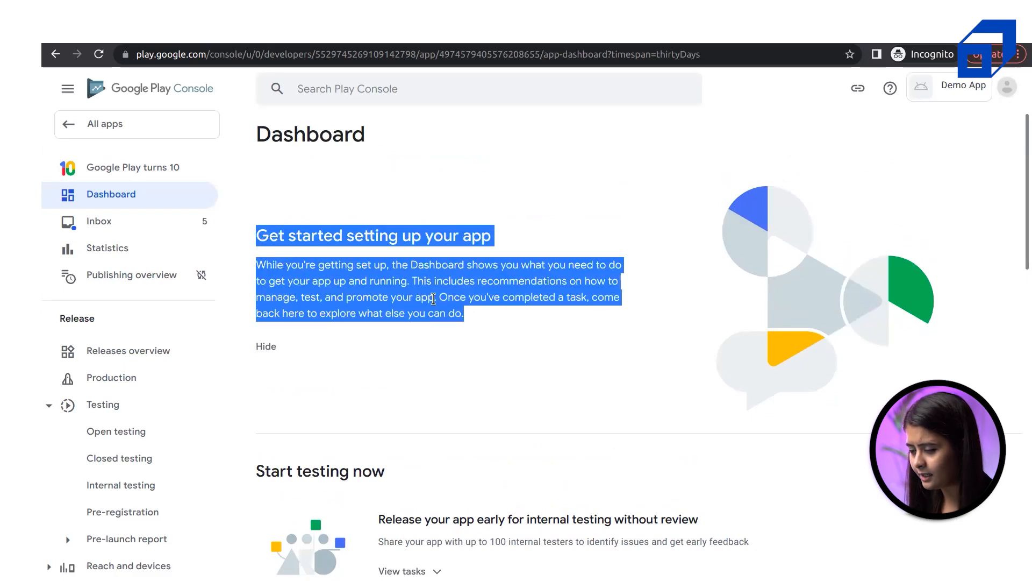
left_click(433, 299)
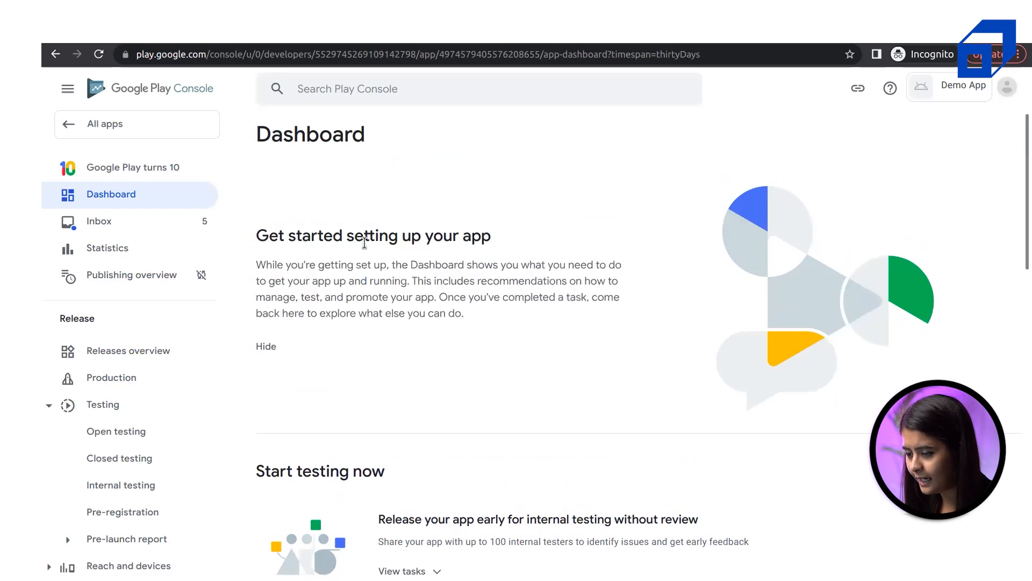
left_click_drag(334, 241, 497, 244)
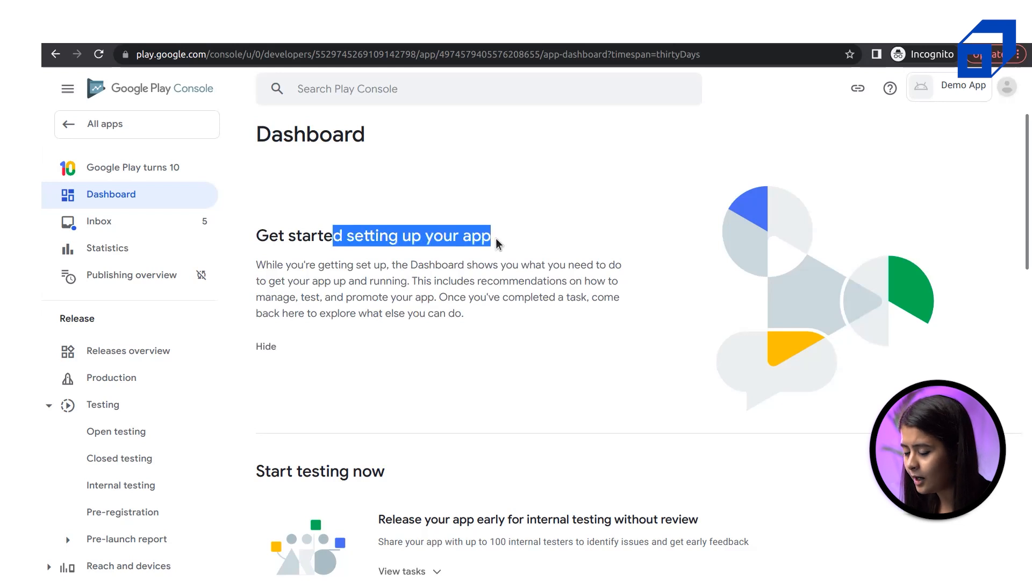
left_click(497, 244)
Scroll through the Demo App Dashboard to review its setup and testing sections
scroll(640, 538, "down", 10)
scroll(640, 537, "down", 6)
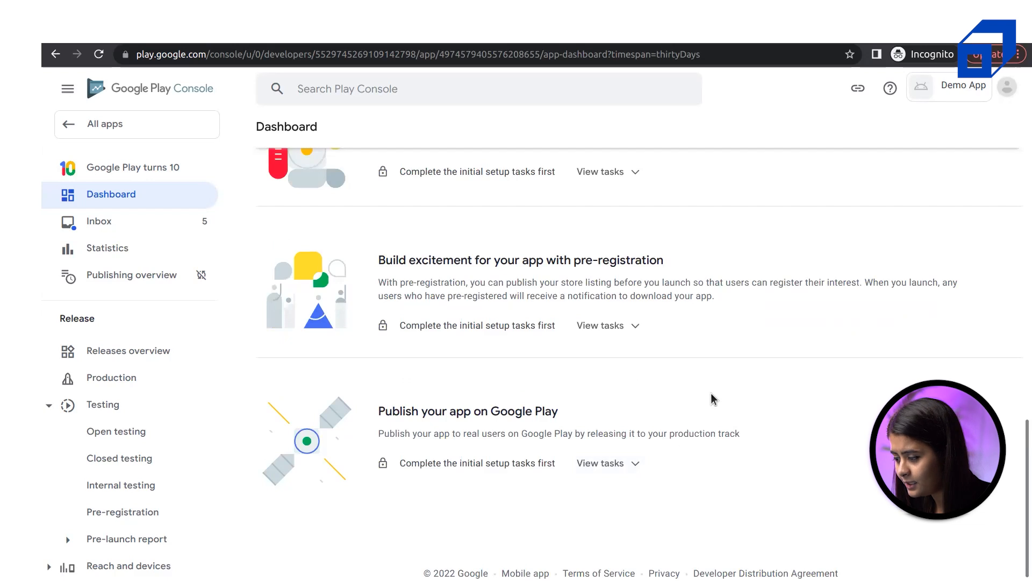
scroll(712, 398, "up", 10)
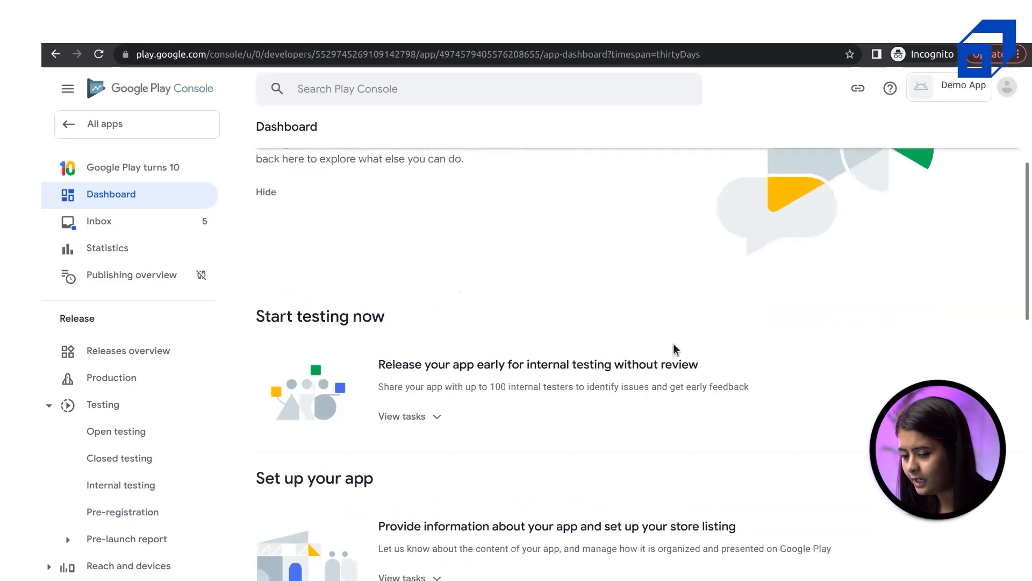
scroll(676, 349, "down", 3)
scroll(676, 349, "up", 5)
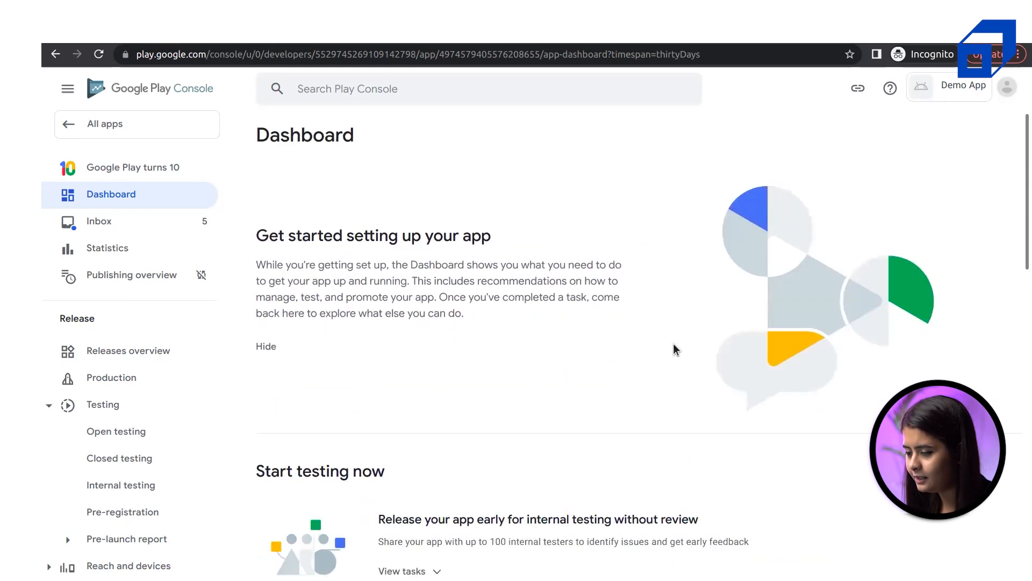
scroll(676, 349, "down", 7)
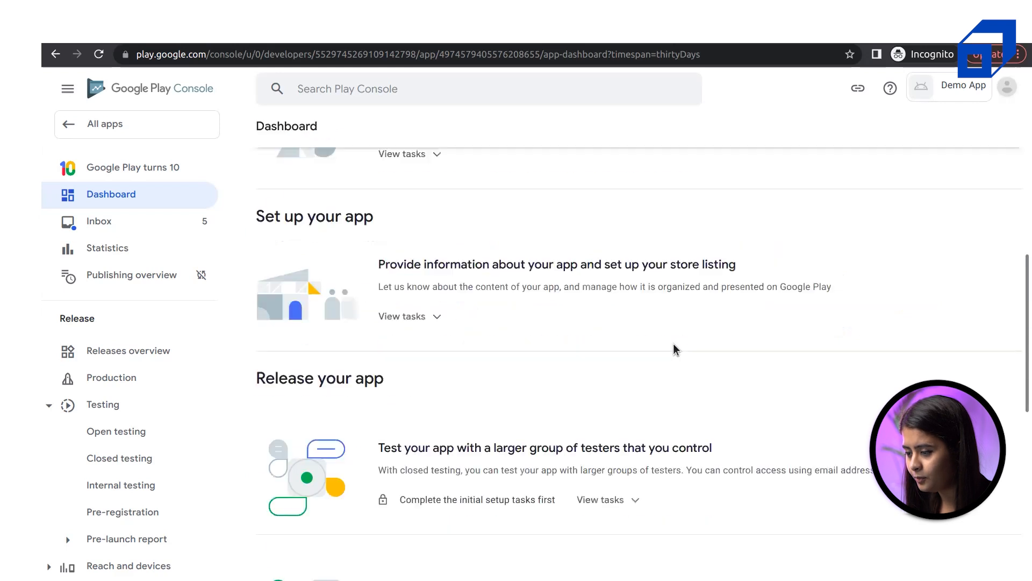
scroll(667, 344, "up", 5)
scroll(291, 323, "up", 3)
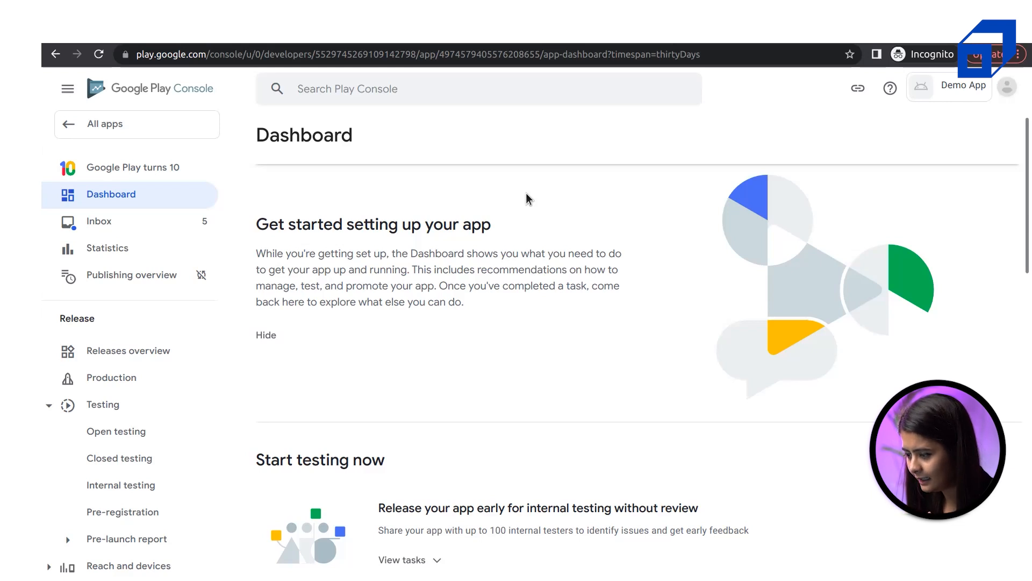
Expand the internal testing tasks under the Start testing now section
scroll(529, 198, "down", 4)
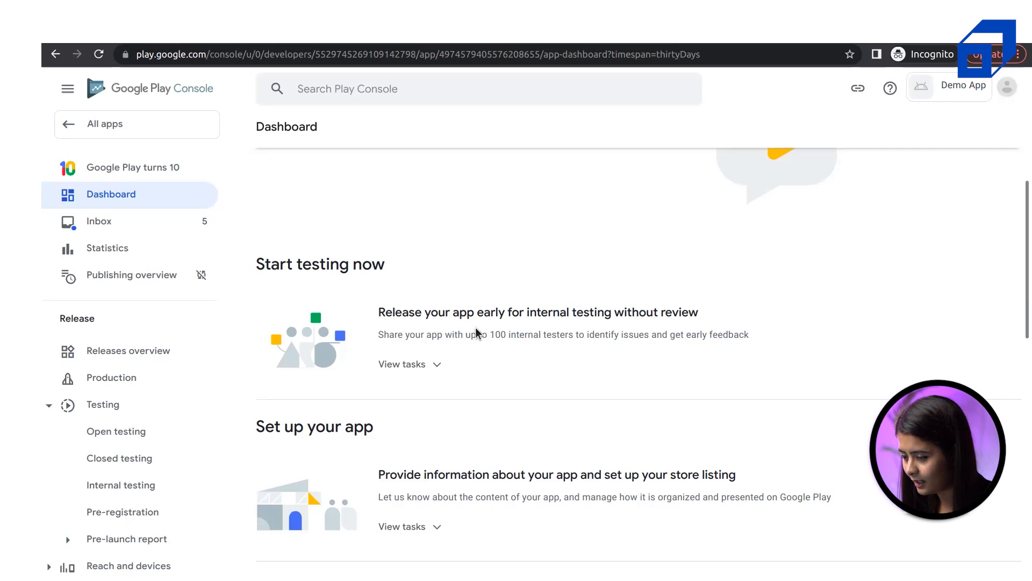
scroll(477, 332, "down", 1)
scroll(473, 329, "up", 1)
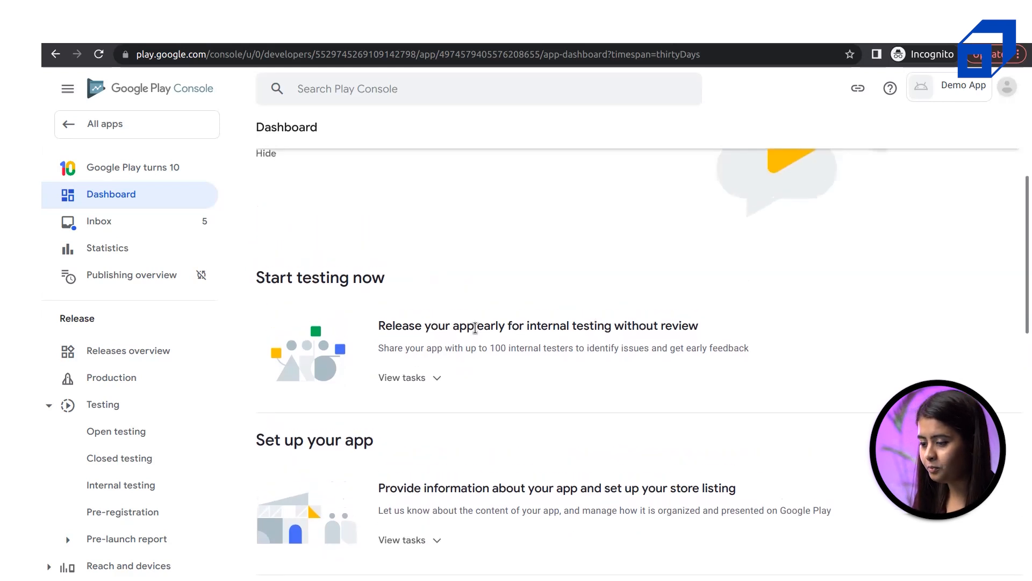
left_click_drag(278, 270, 396, 275)
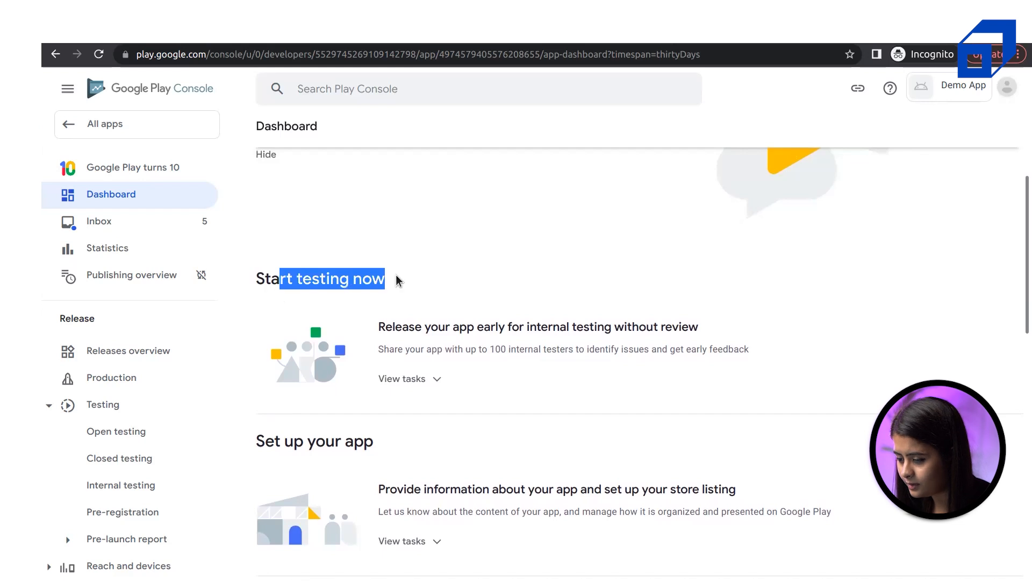
left_click(396, 274)
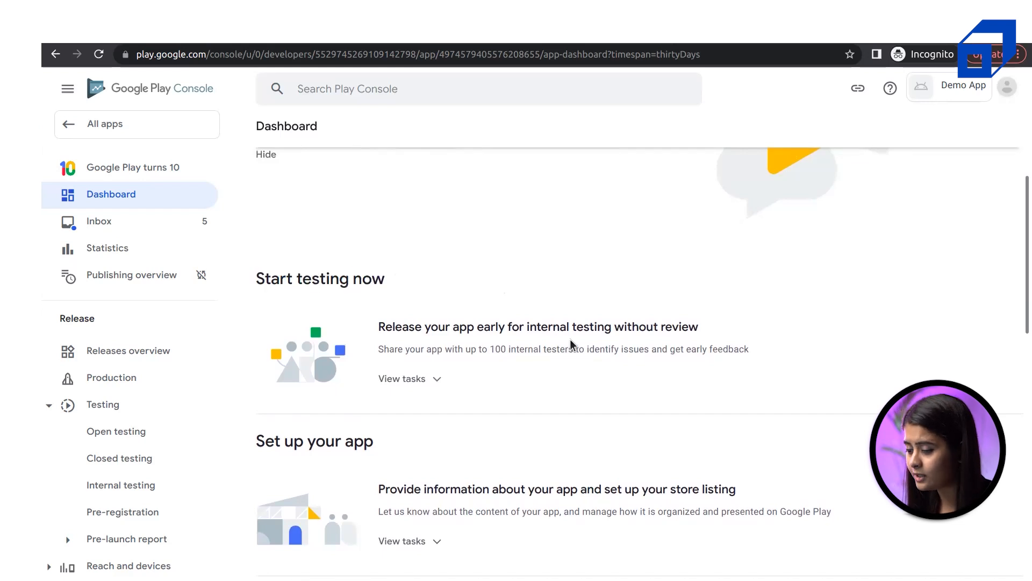
scroll(570, 339, "down", 1)
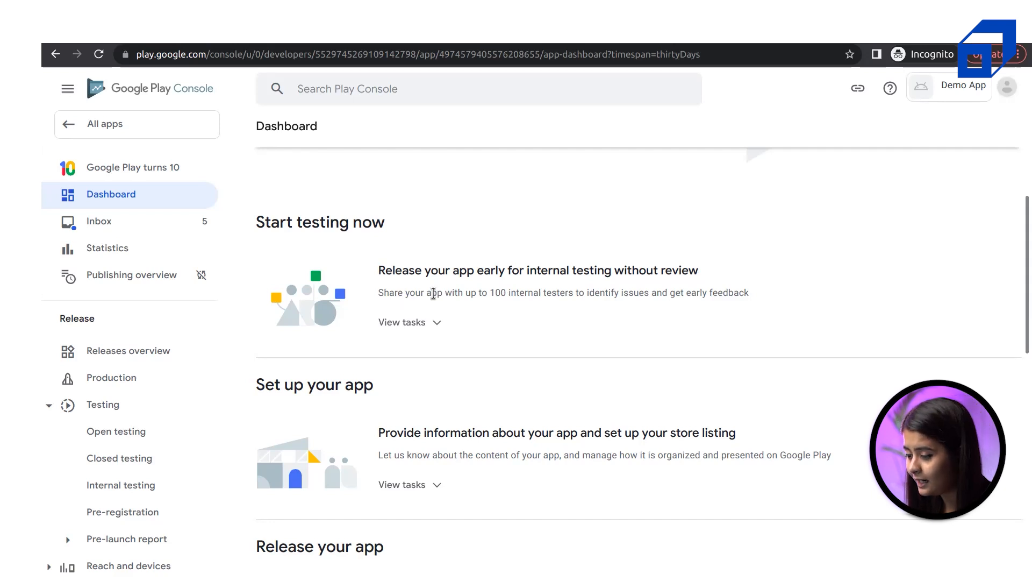
left_click_drag(455, 293, 657, 293)
double_click(660, 293)
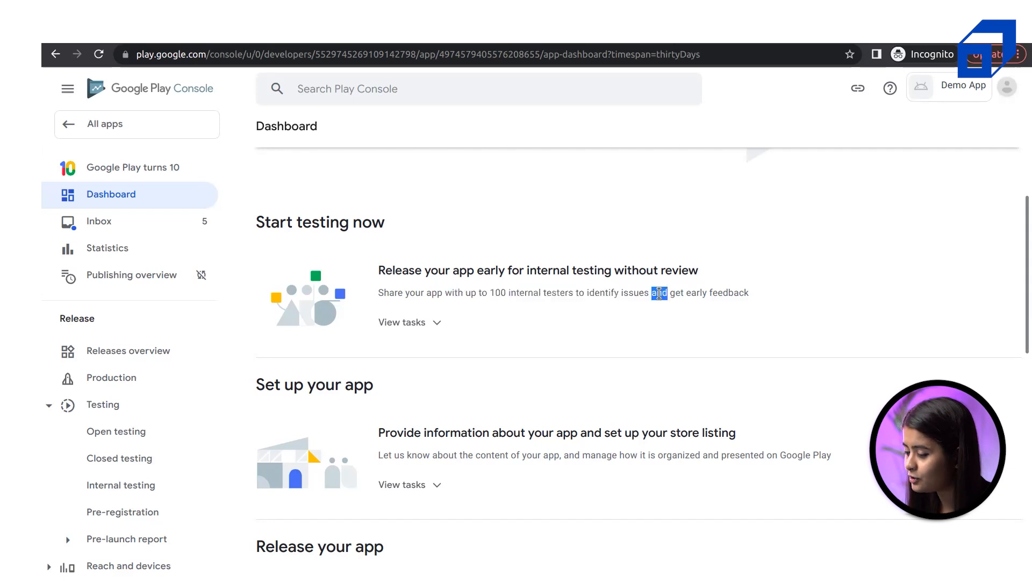
left_click(403, 323)
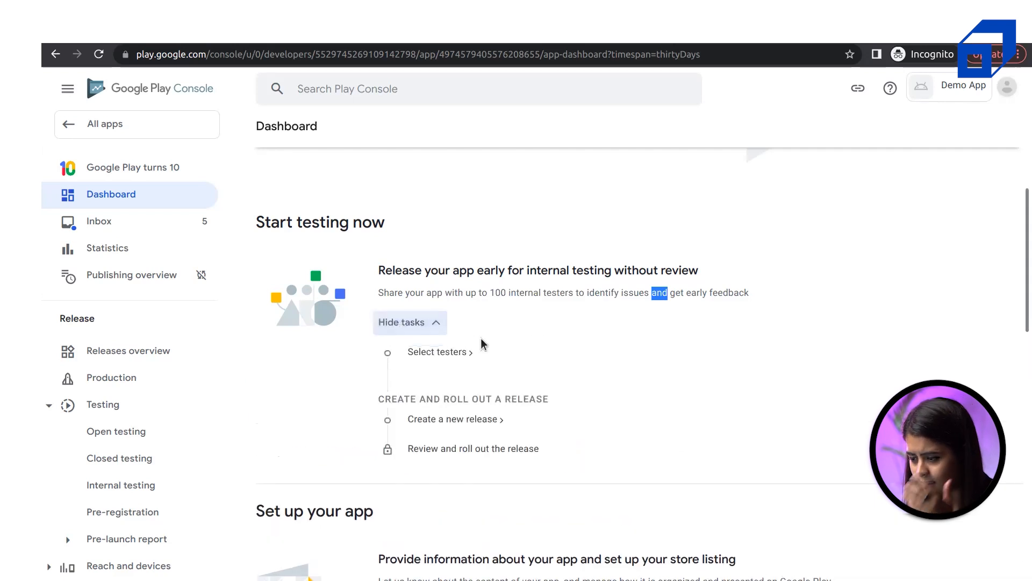
Scroll down to the Set up your app section and highlight its headings
scroll(481, 339, "down", 4)
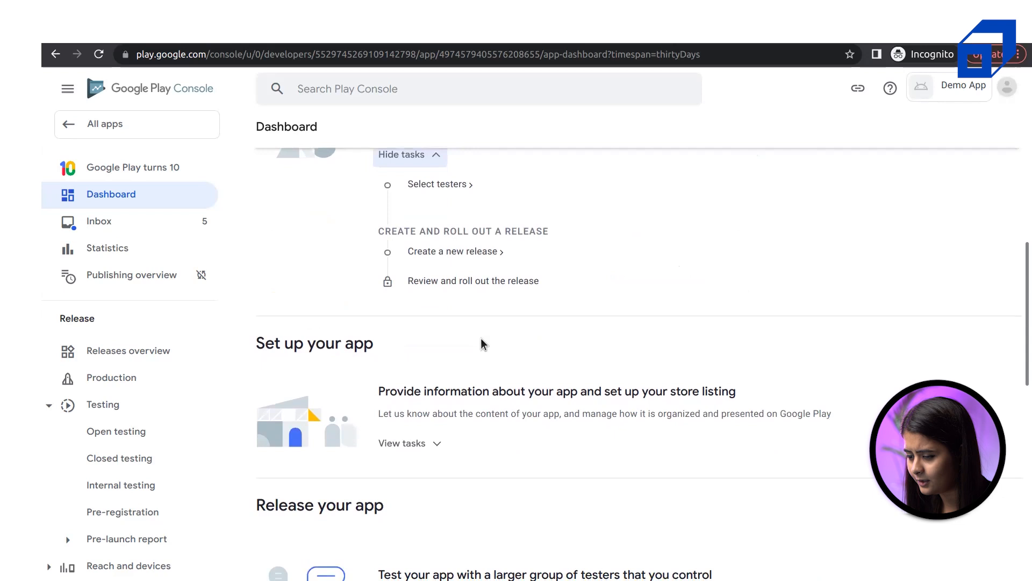
left_click_drag(249, 284, 428, 284)
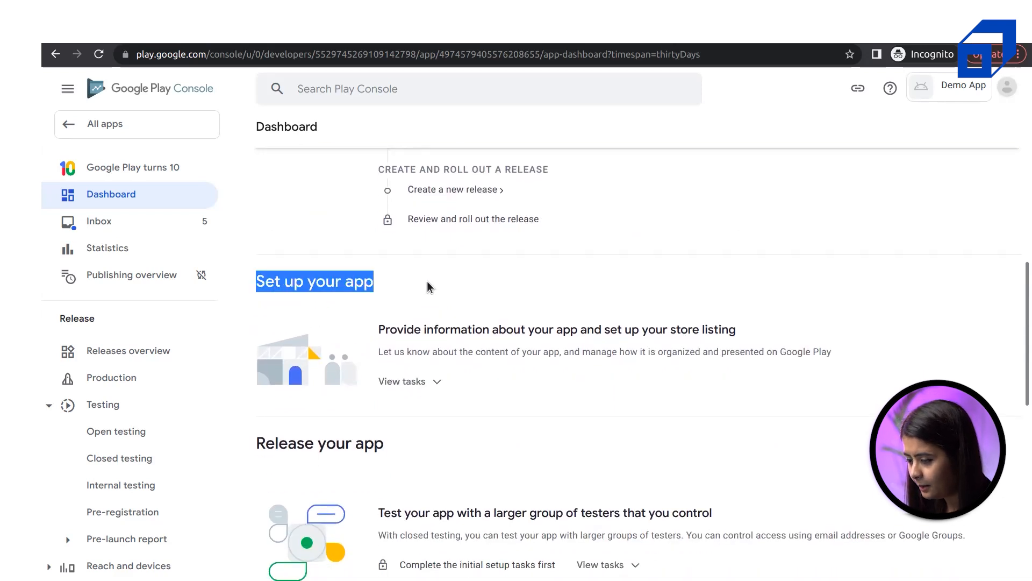
left_click(428, 283)
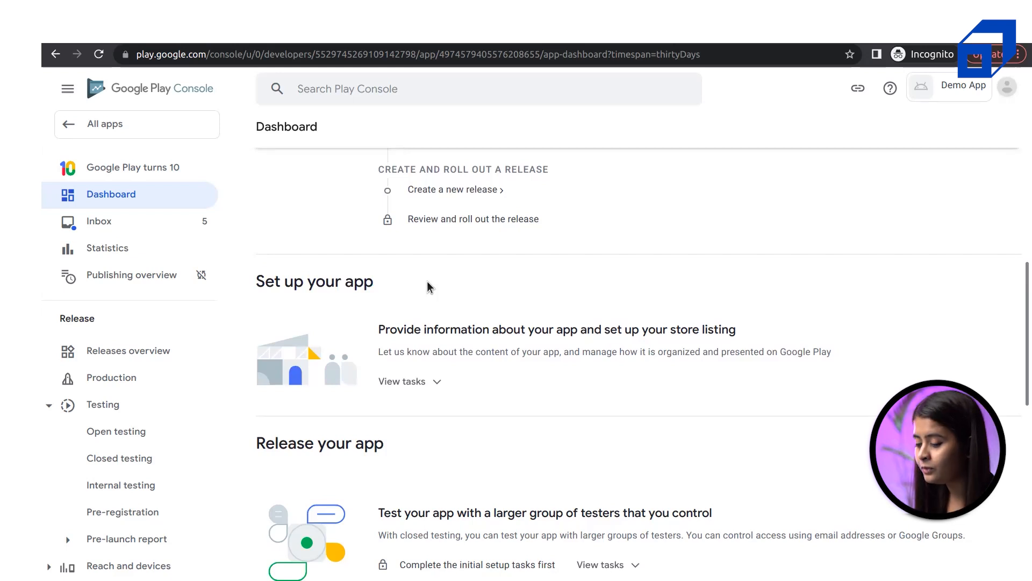
left_click_drag(451, 330, 706, 321)
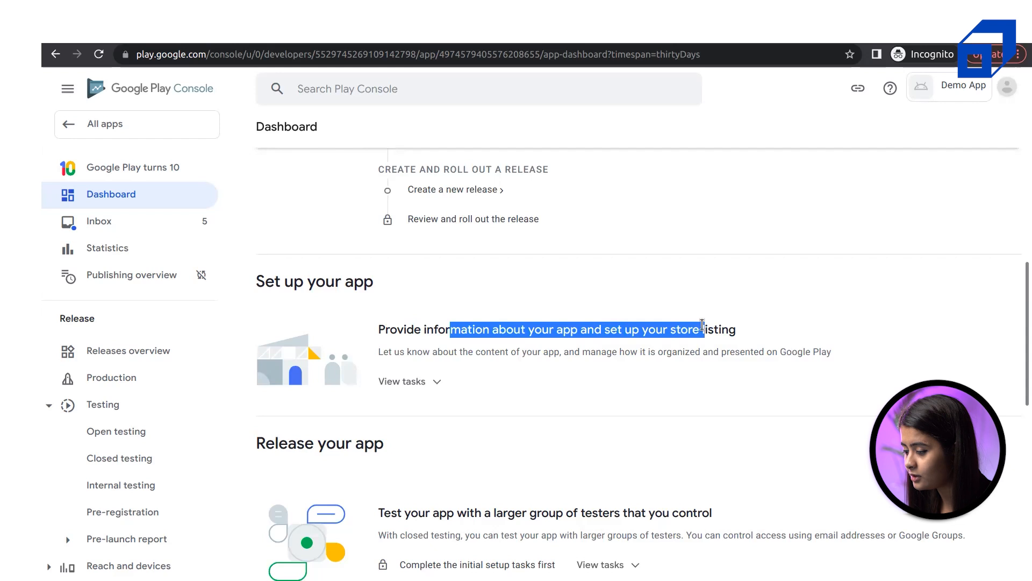
Expand the 'Provide information about your app' task list to show Content rating, Target audience and others
left_click(658, 329)
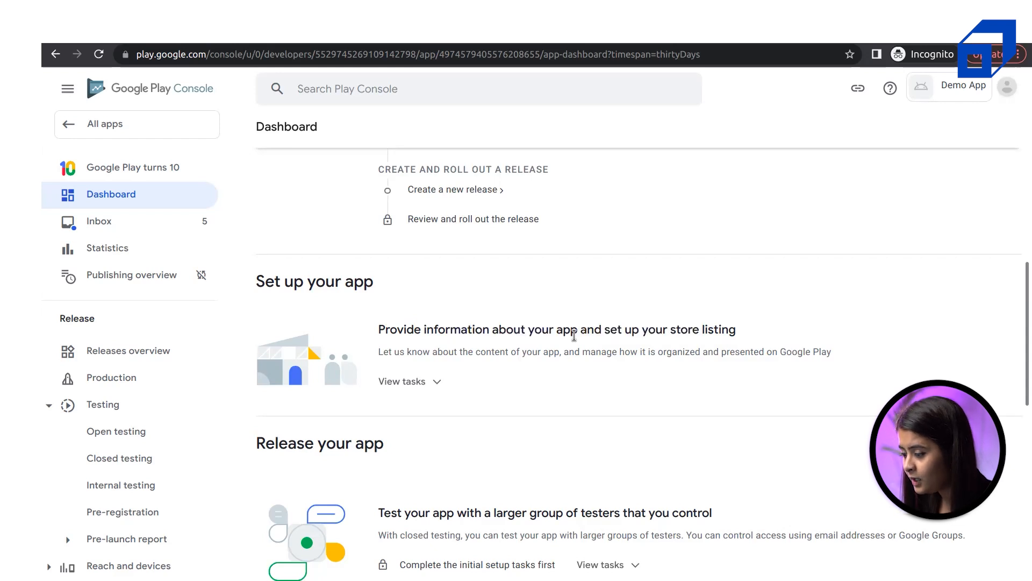
left_click(408, 383)
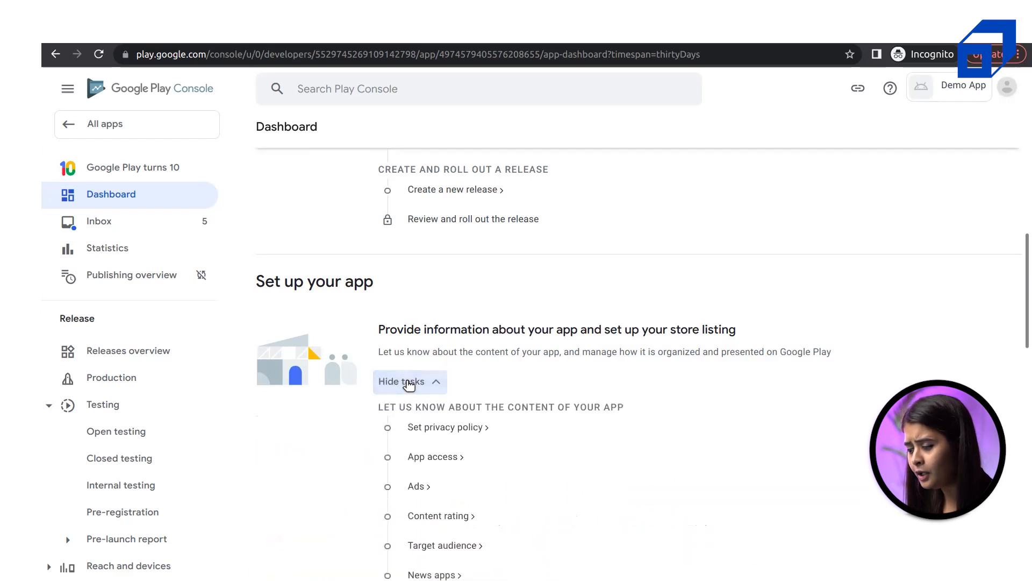
left_click_drag(623, 329, 758, 325)
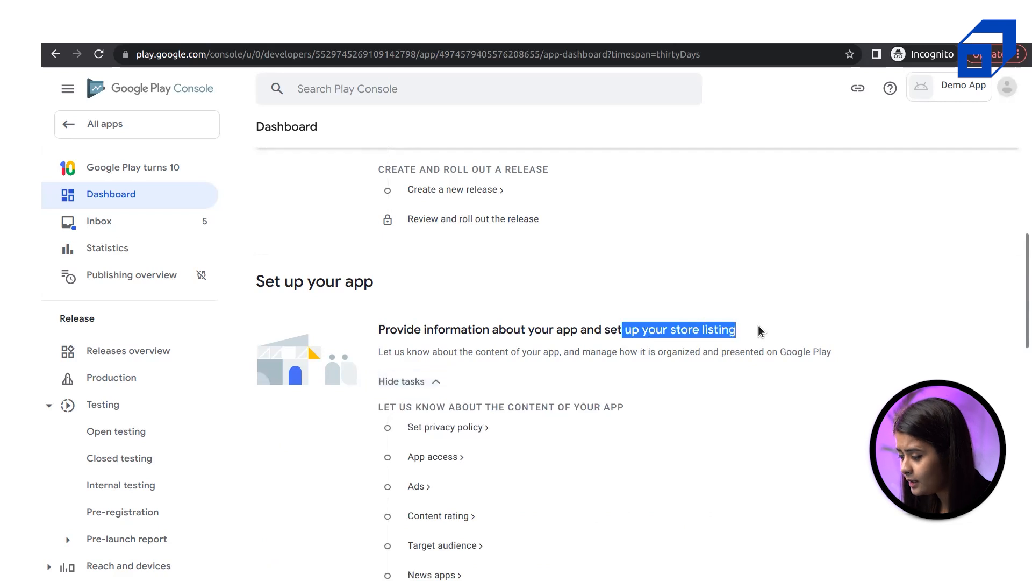
scroll(759, 325, "down", 5)
scroll(712, 316, "up", 6)
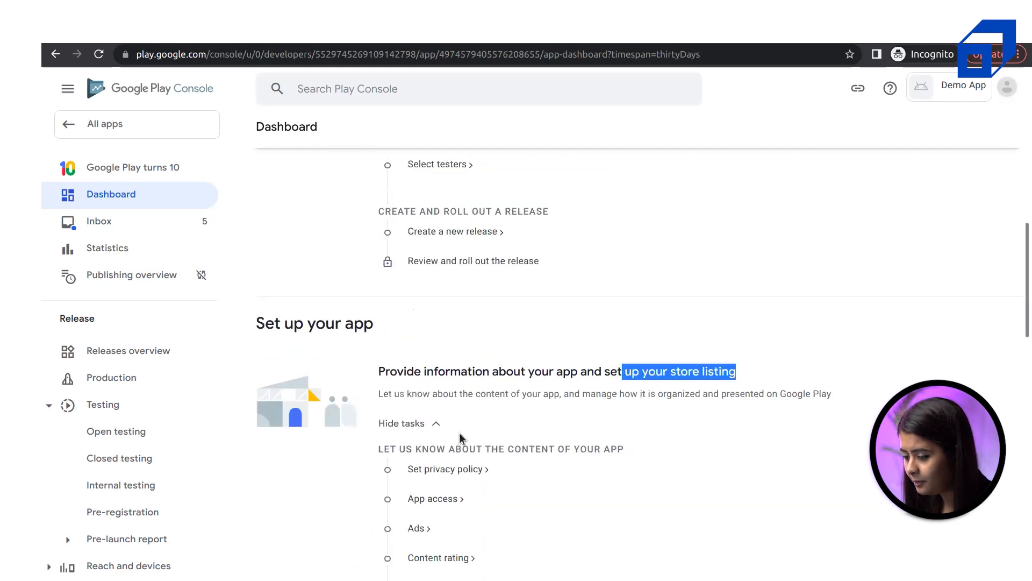
scroll(459, 432, "down", 5)
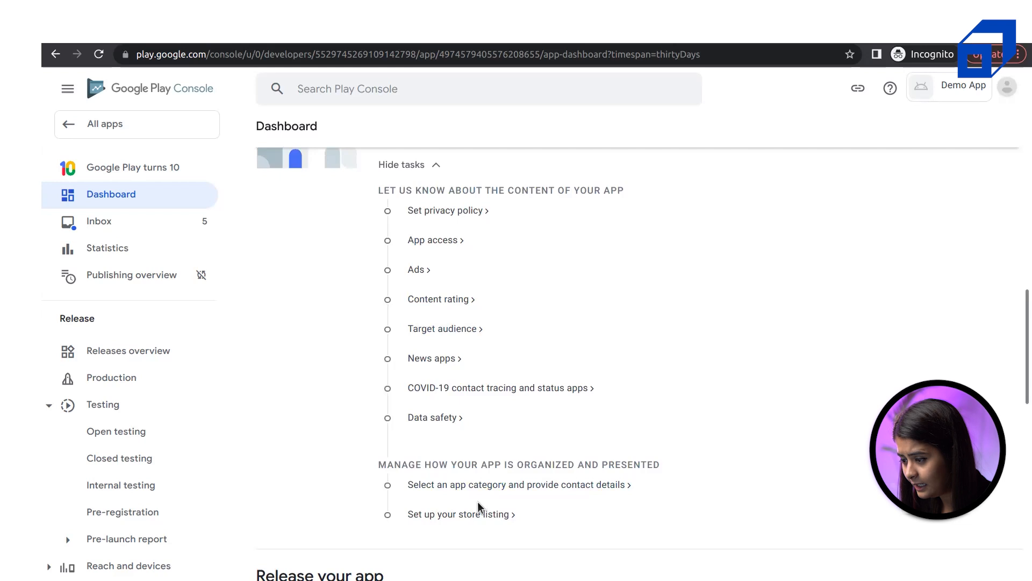
scroll(673, 499, "up", 8)
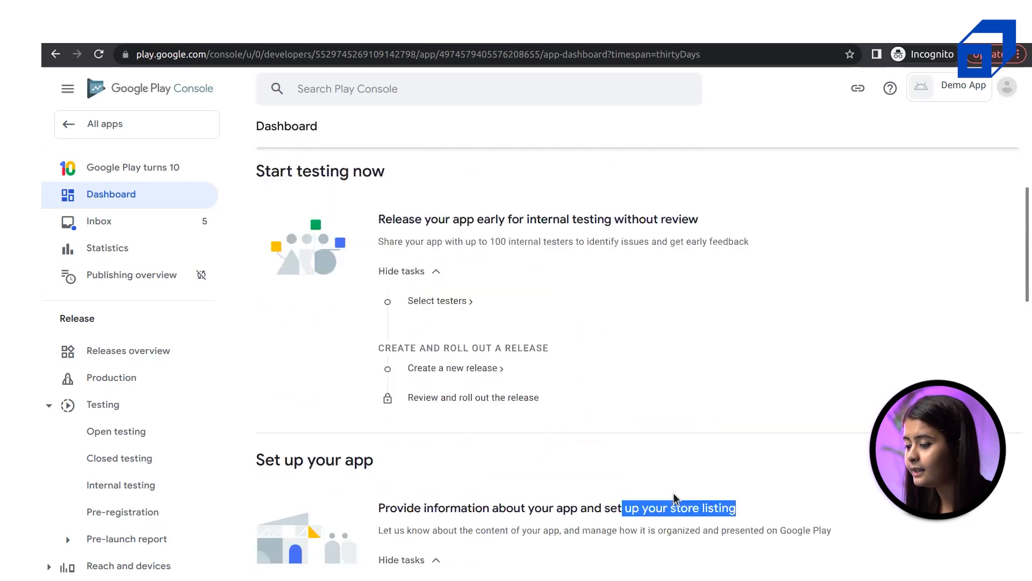
Scroll down to the locked closed testing, open testing and pre-registration cards
left_click_drag(293, 206, 419, 202)
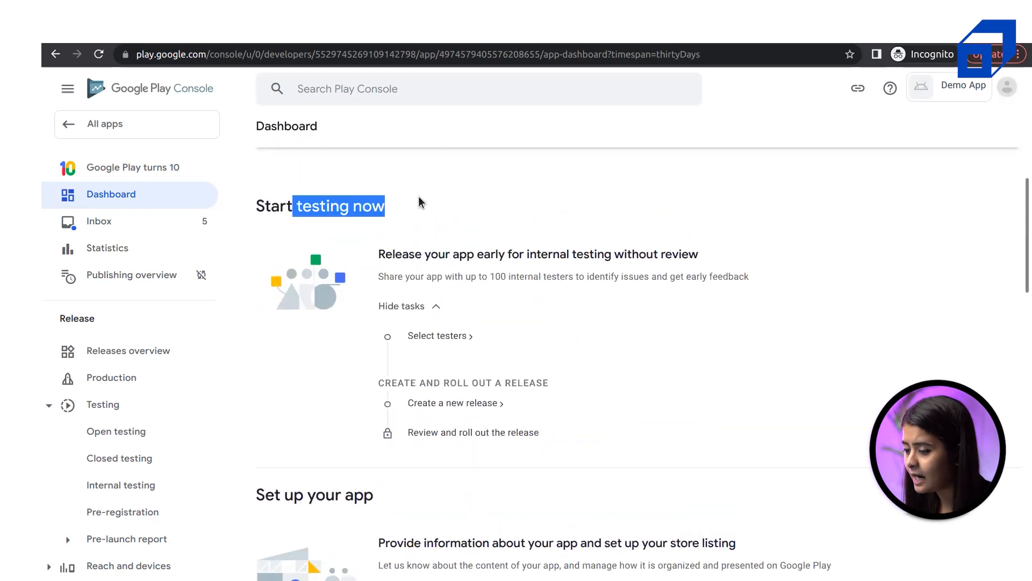
left_click(419, 197)
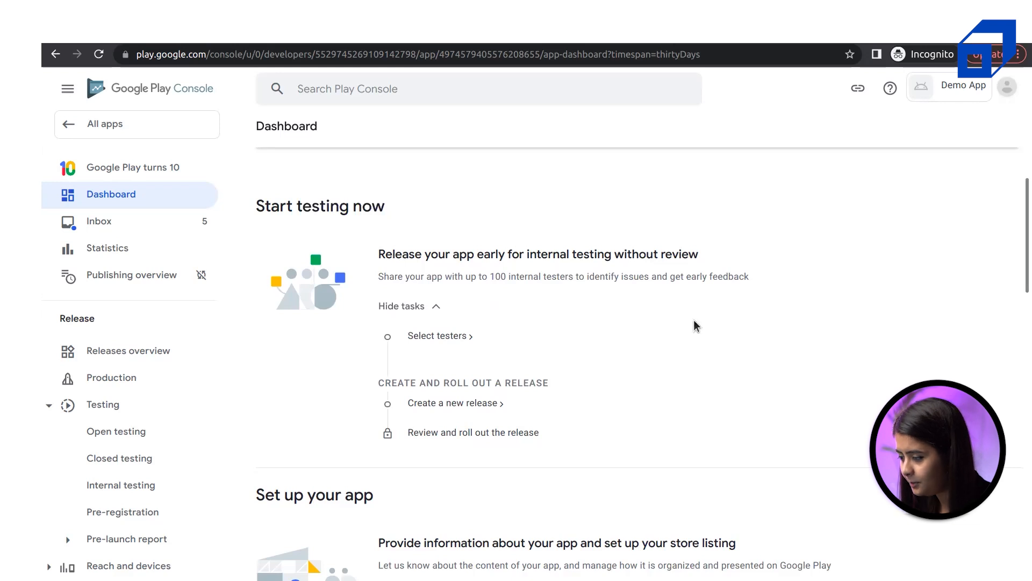
scroll(694, 319, "down", 20)
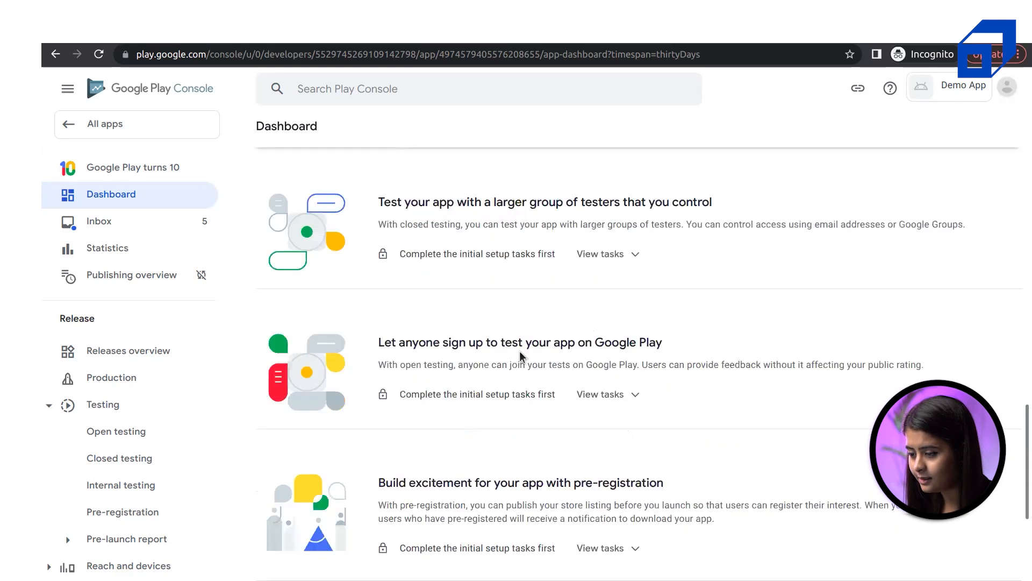
scroll(520, 351, "up", 2)
left_click_drag(280, 254, 434, 260)
left_click(434, 260)
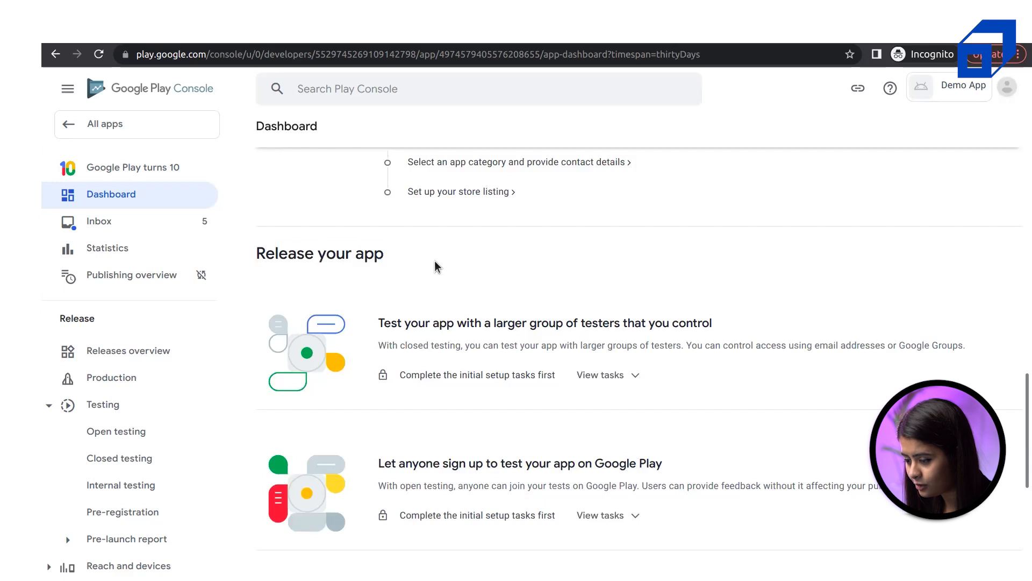
scroll(481, 362, "down", 2)
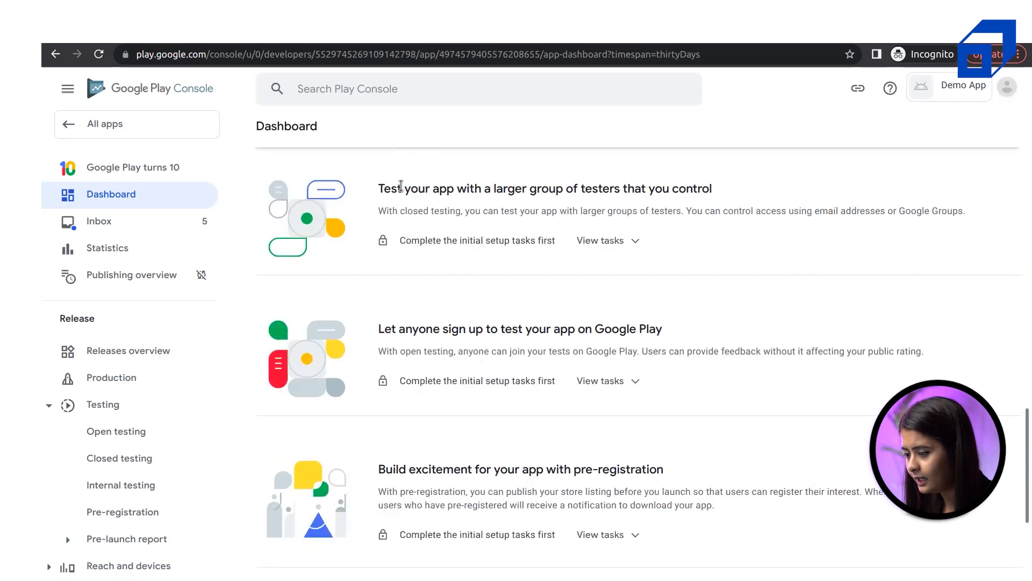
left_click_drag(396, 186, 604, 186)
triple_click(605, 185)
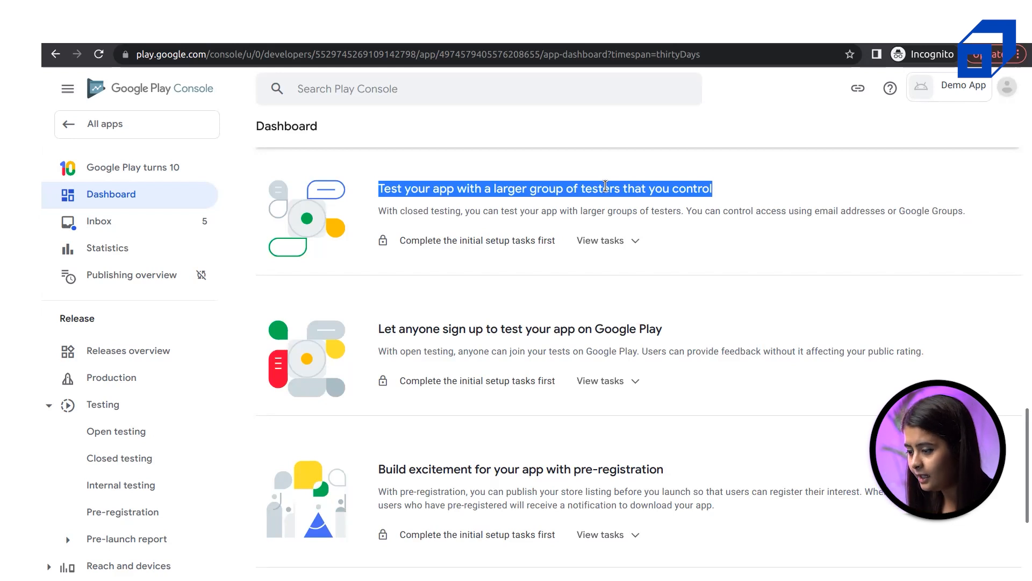
Expand the closed testing card to show its locked setup and release tasks
left_click(621, 246)
scroll(621, 246, "up", 1)
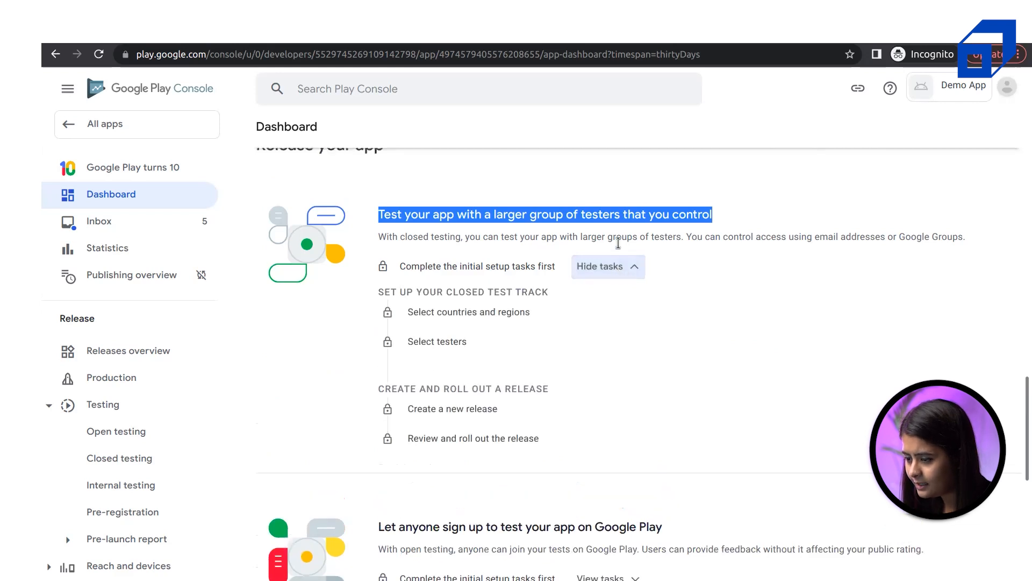
triple_click(304, 150)
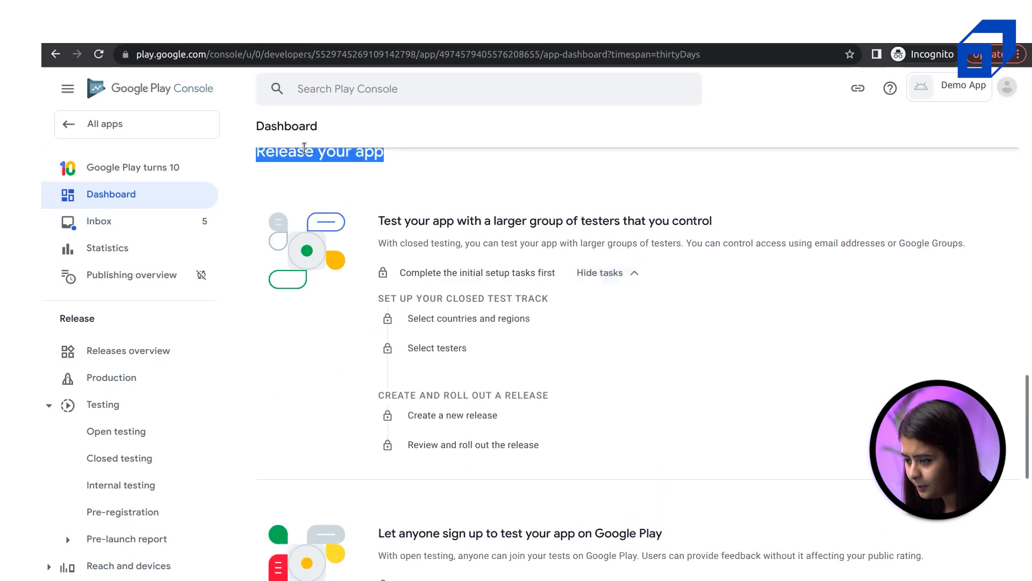
scroll(534, 263, "down", 2)
scroll(533, 269, "down", 1)
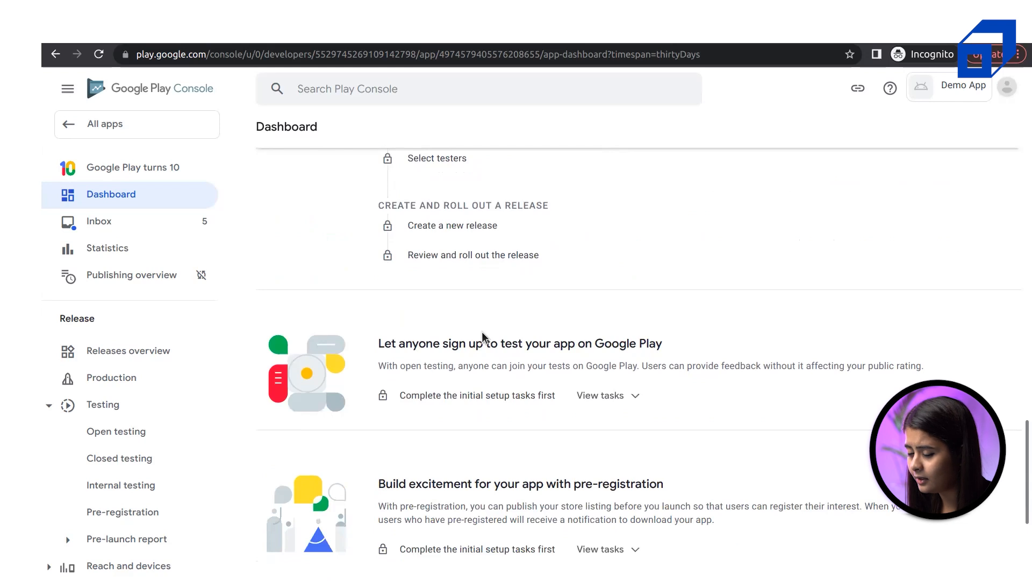
Expand the open testing card to reveal its task list
left_click(634, 400)
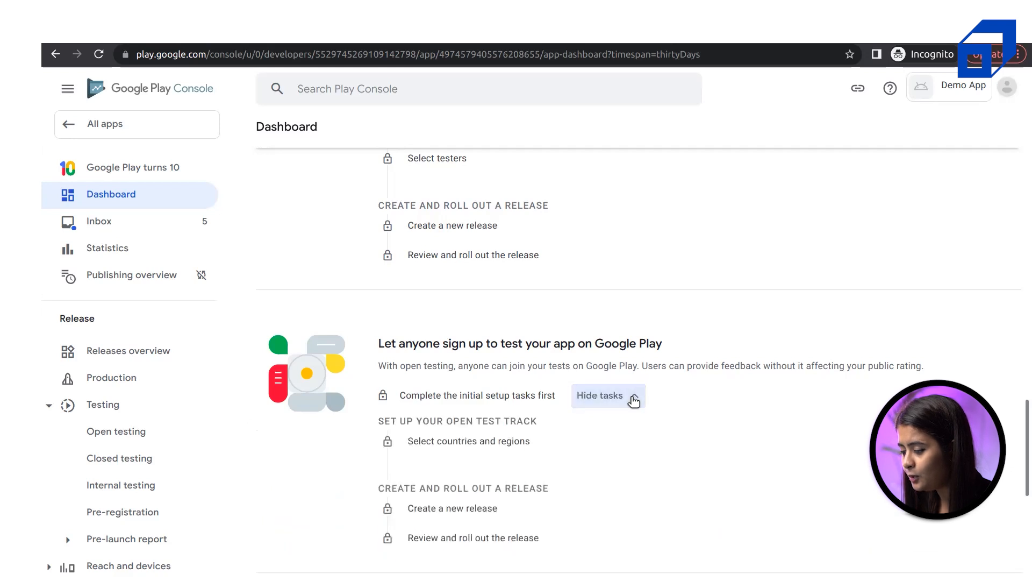
left_click_drag(386, 349, 689, 349)
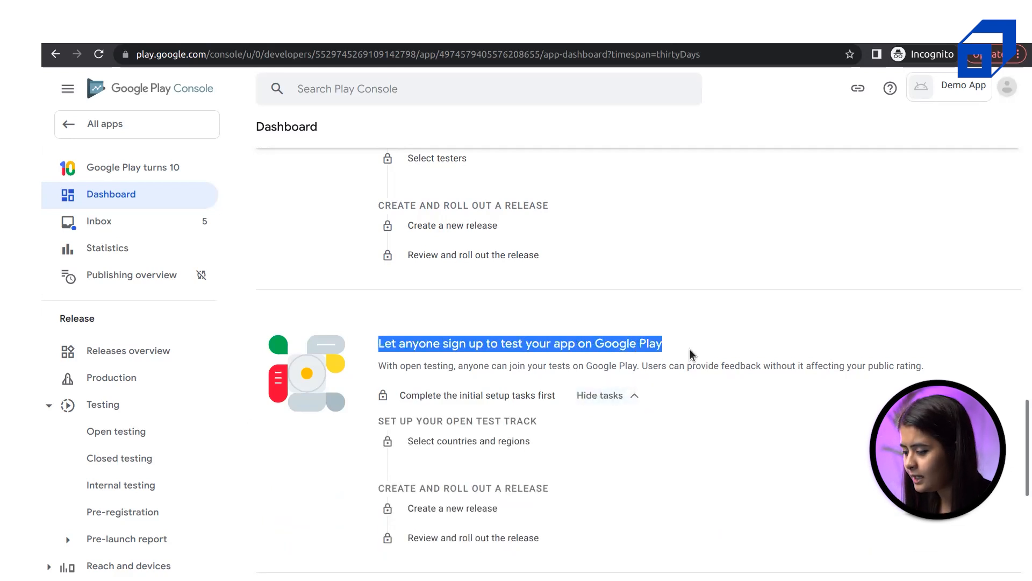
double_click(560, 342)
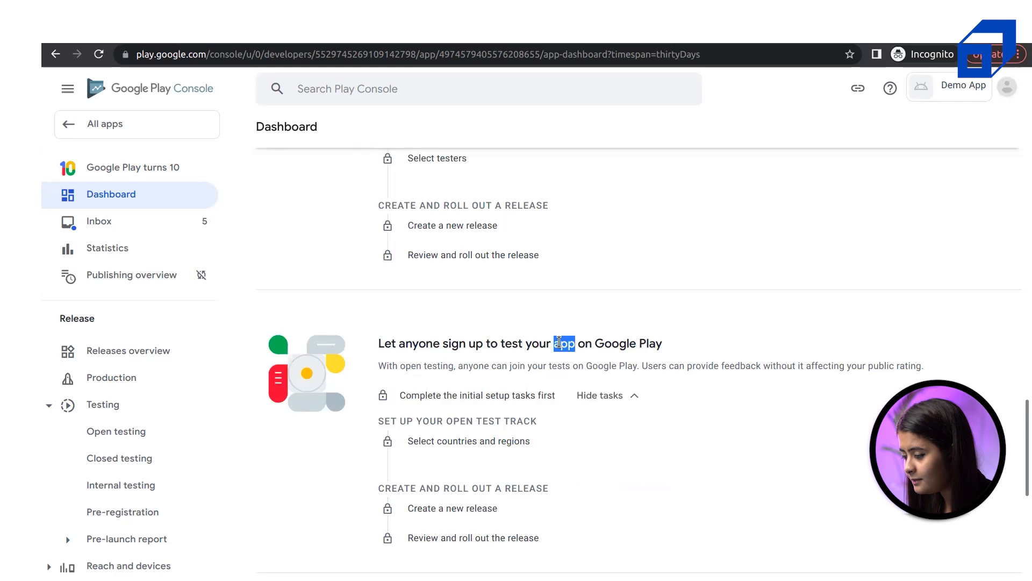
scroll(763, 437, "down", 3)
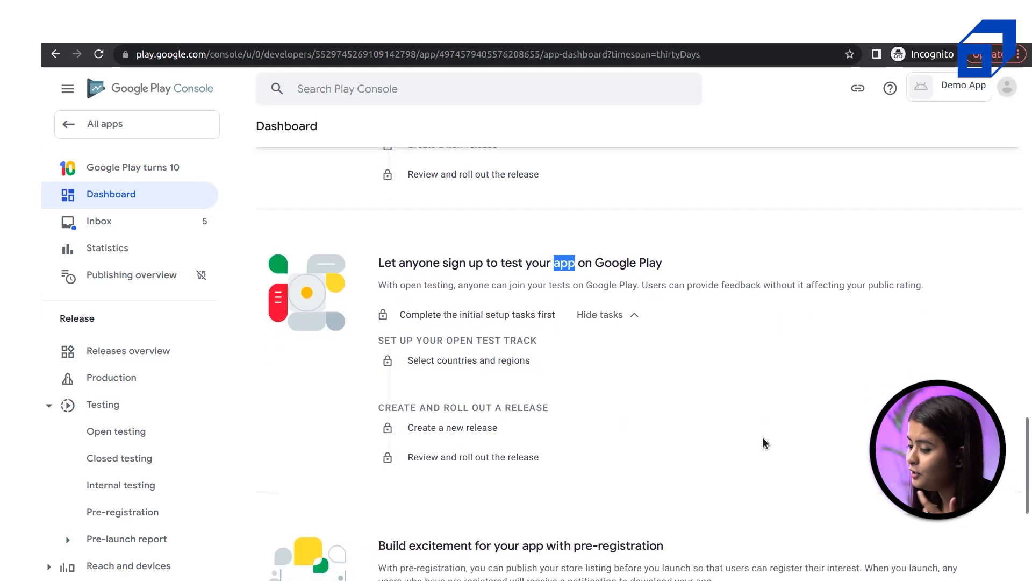
scroll(763, 439, "down", 4)
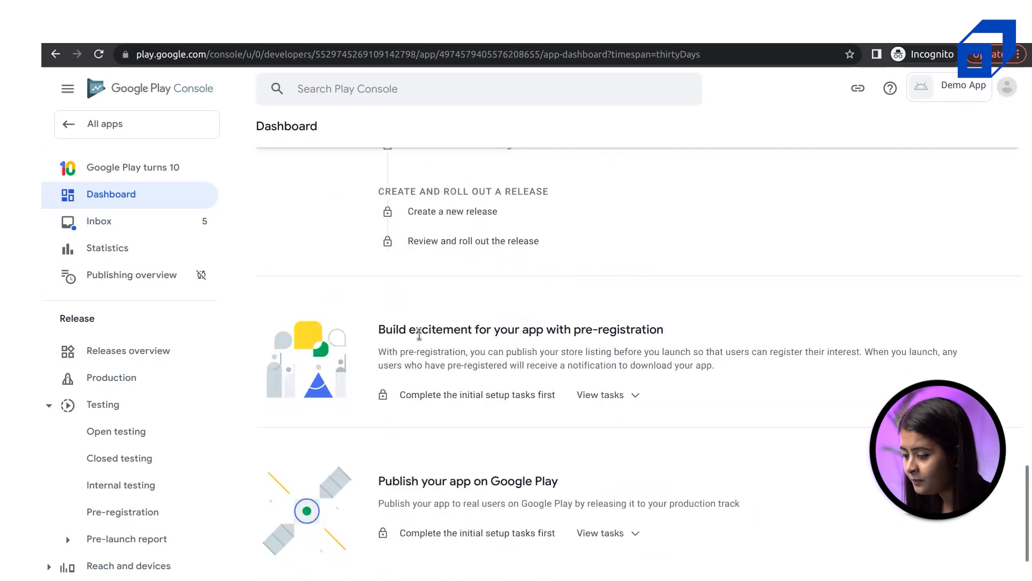
Review the pre-registration card and the Publish your app on Google Play card below
left_click_drag(387, 331, 659, 385)
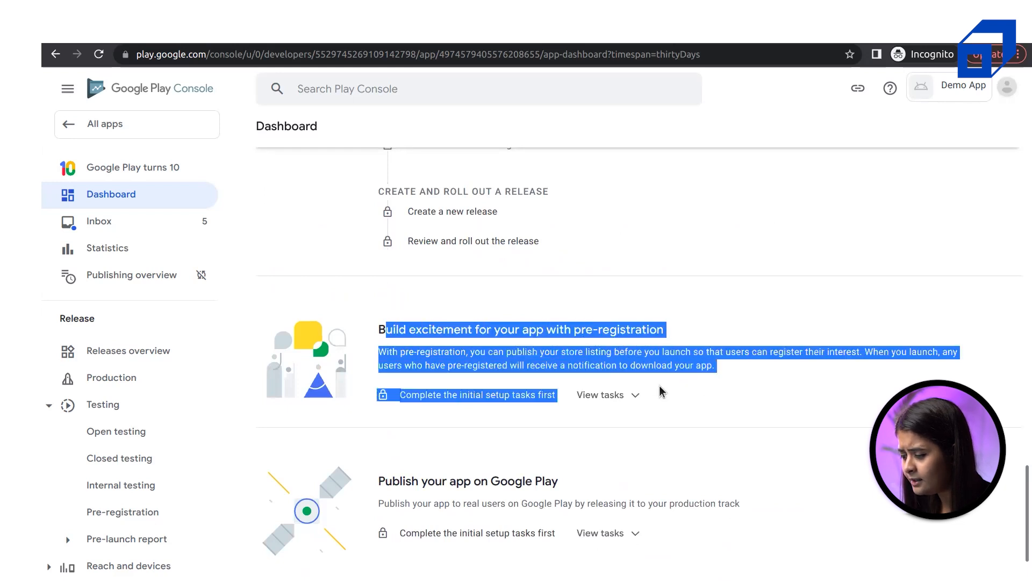
scroll(659, 385, "up", 2)
scroll(659, 386, "down", 3)
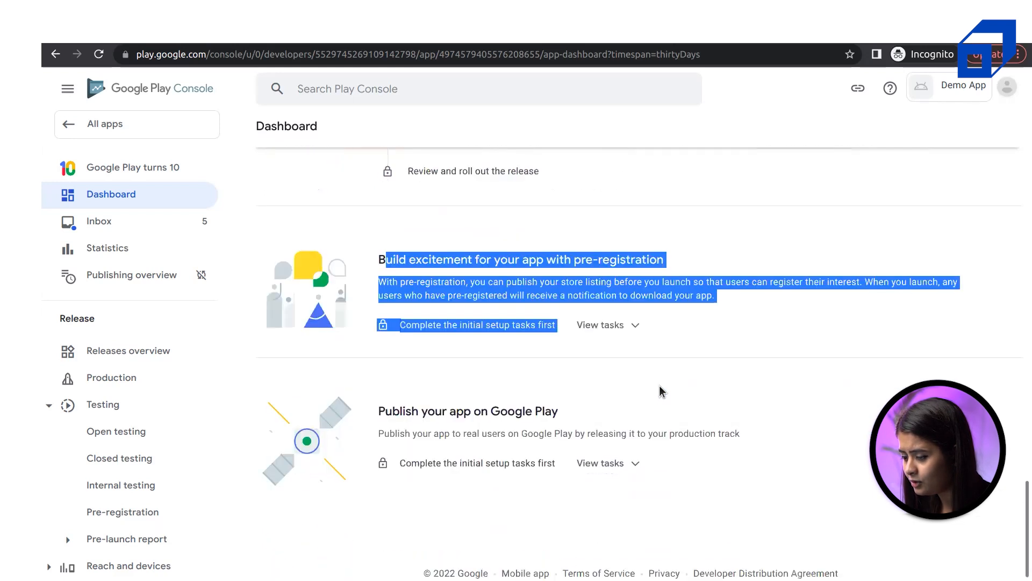
left_click_drag(379, 411, 589, 412)
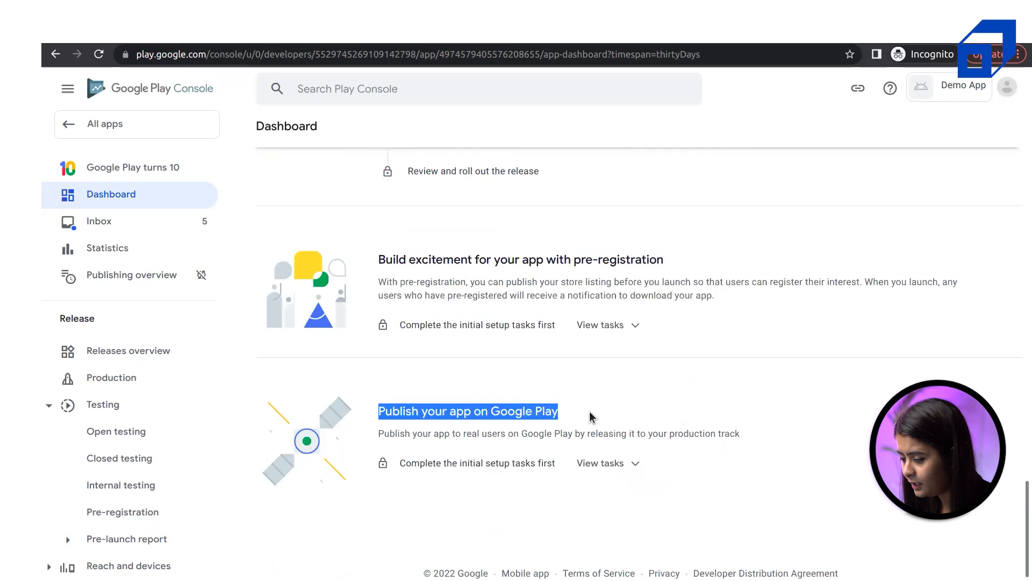
left_click(589, 411)
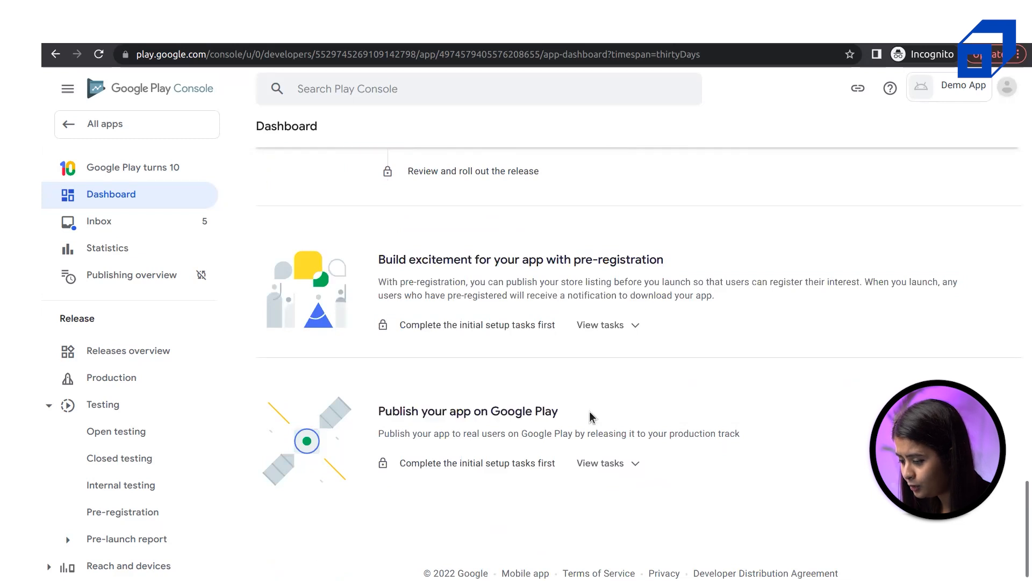
left_click(618, 463)
scroll(617, 470, "up", 10)
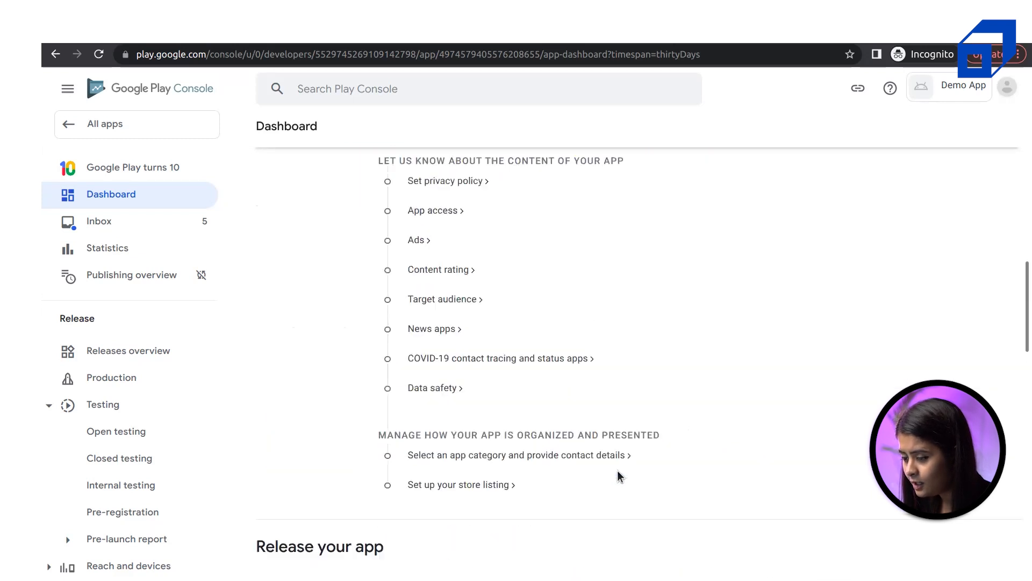
scroll(617, 470, "down", 3)
left_click_drag(257, 246, 413, 251)
scroll(413, 251, "down", 5)
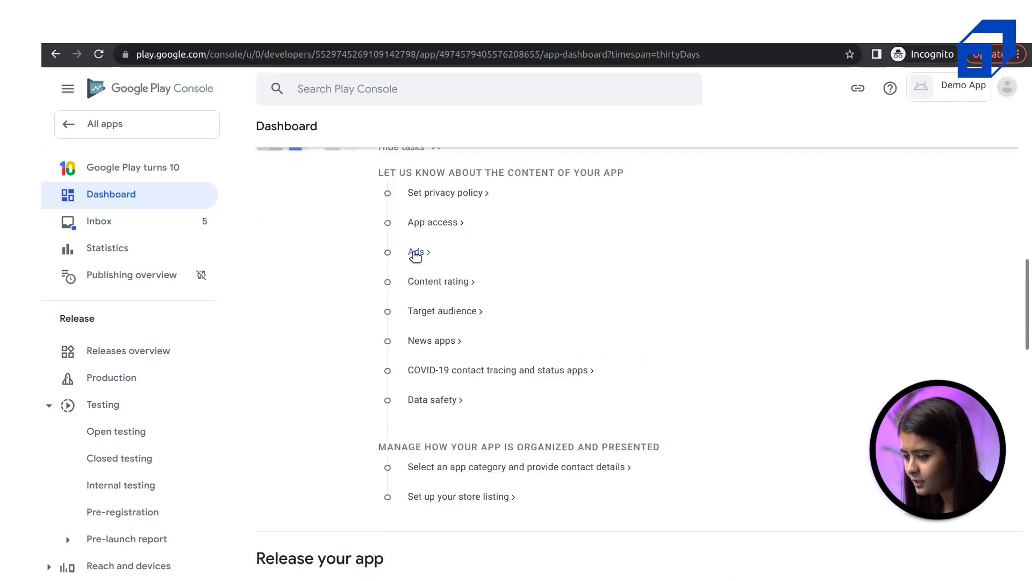
scroll(413, 250, "down", 5)
scroll(537, 411, "down", 5)
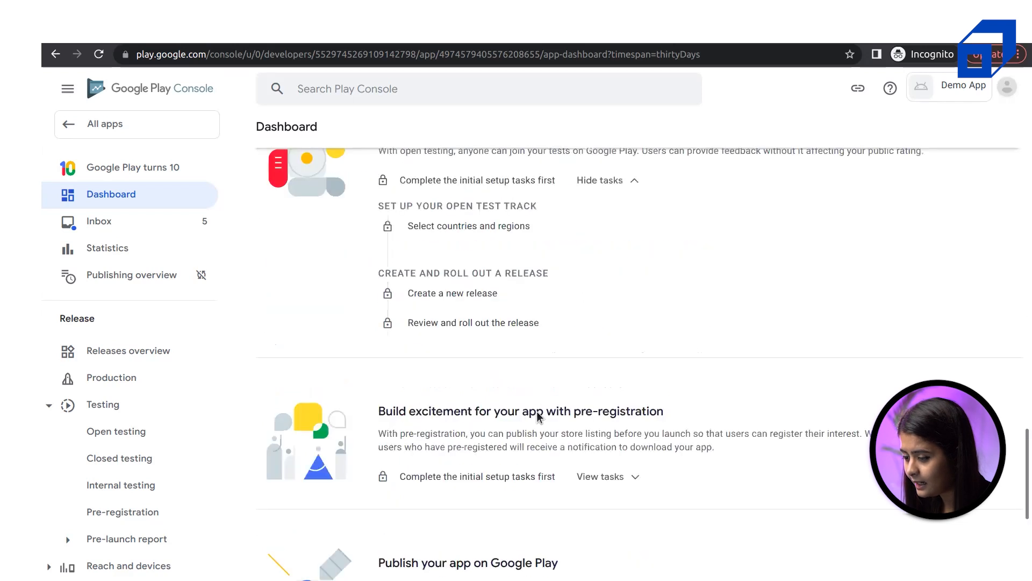
scroll(439, 449, "down", 4)
left_click_drag(373, 282, 621, 282)
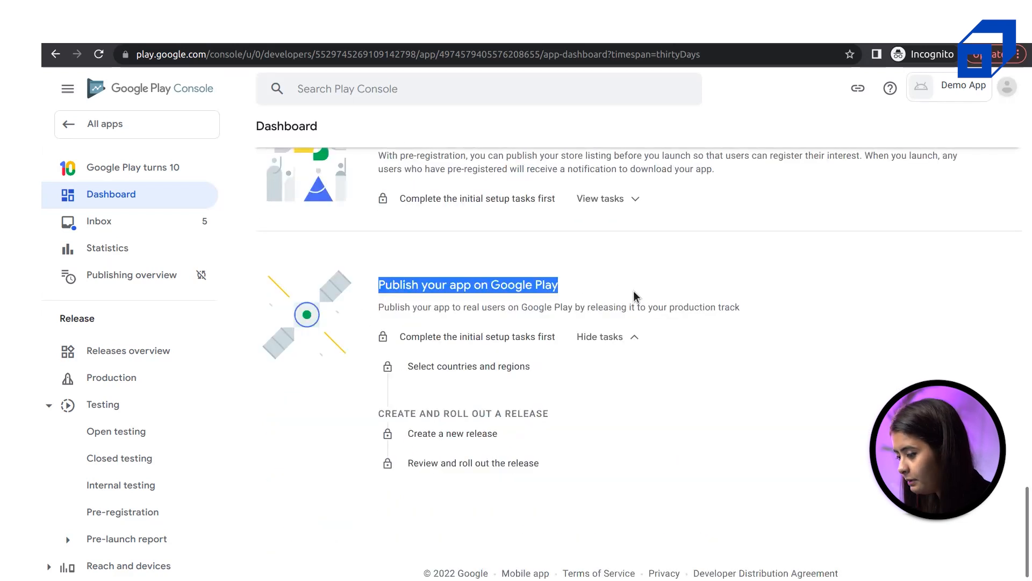
scroll(731, 357, "up", 8)
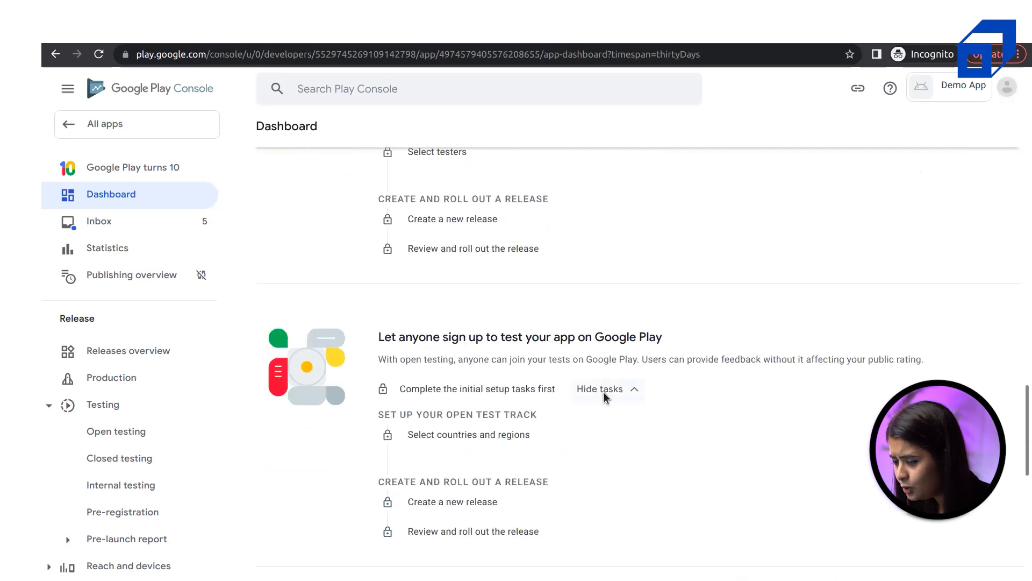
scroll(603, 392, "up", 10)
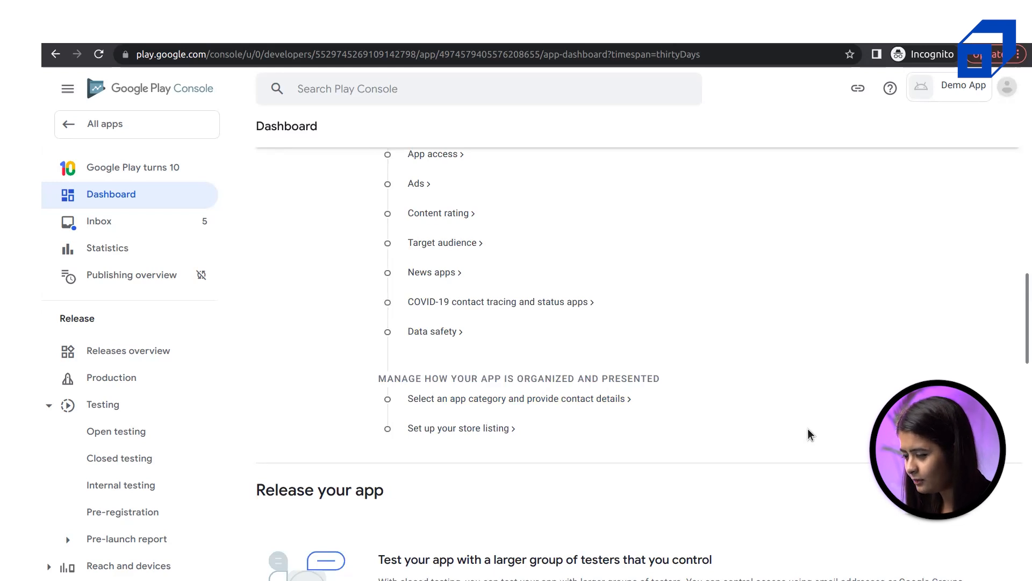
scroll(738, 412, "up", 7)
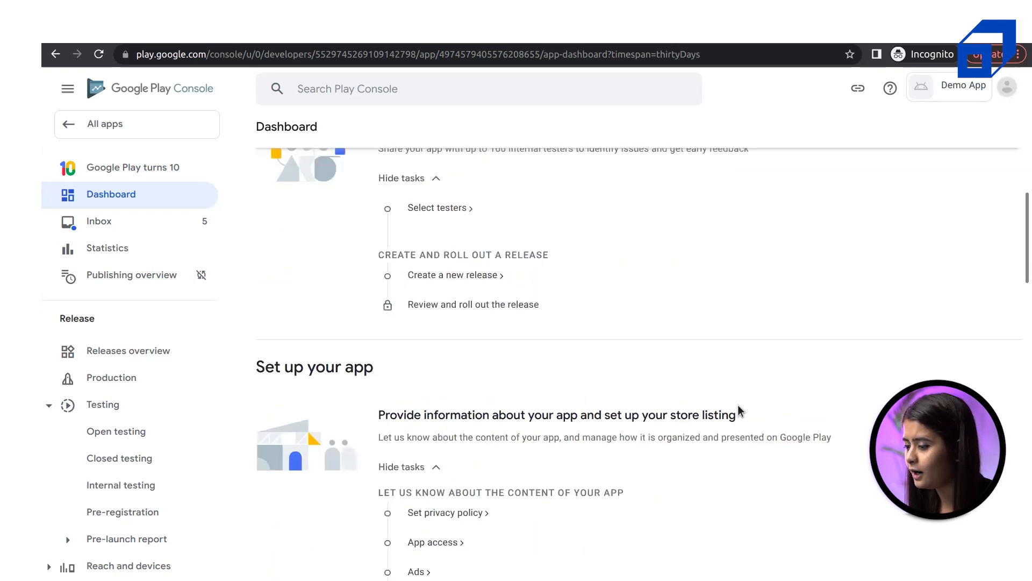
scroll(739, 411, "up", 6)
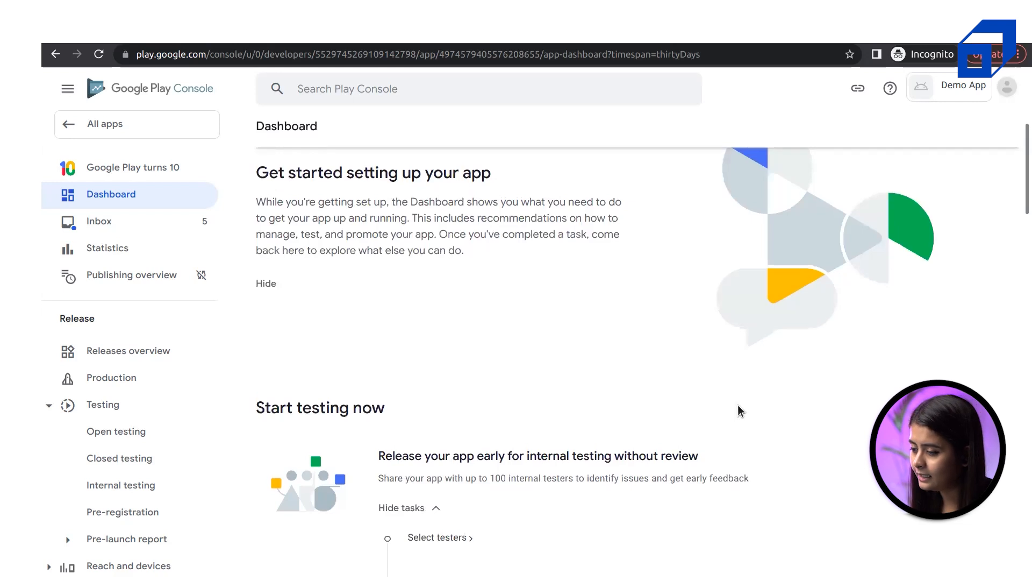
scroll(740, 411, "down", 6)
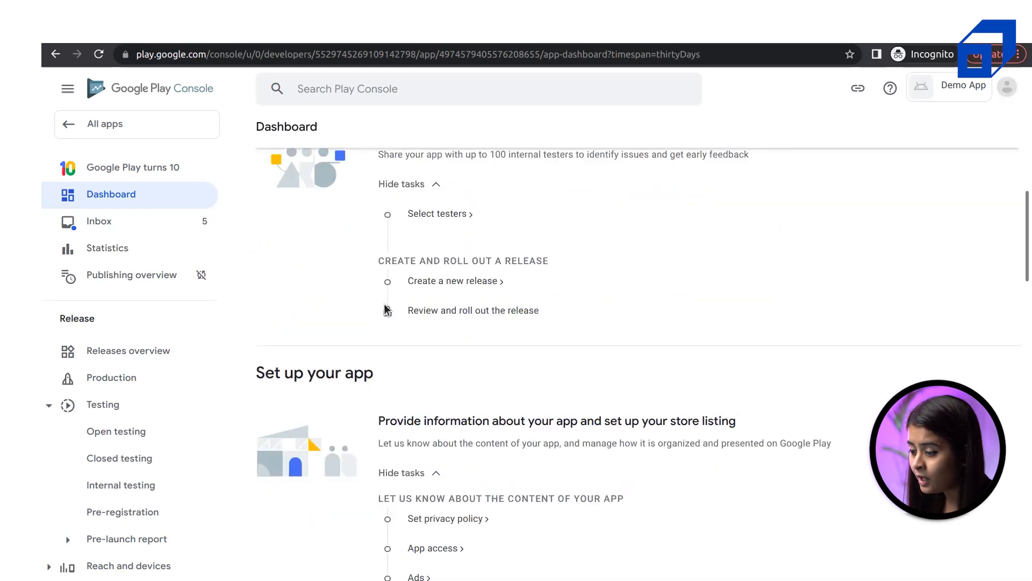
scroll(385, 306, "down", 7)
scroll(385, 306, "up", 6)
scroll(384, 303, "up", 3)
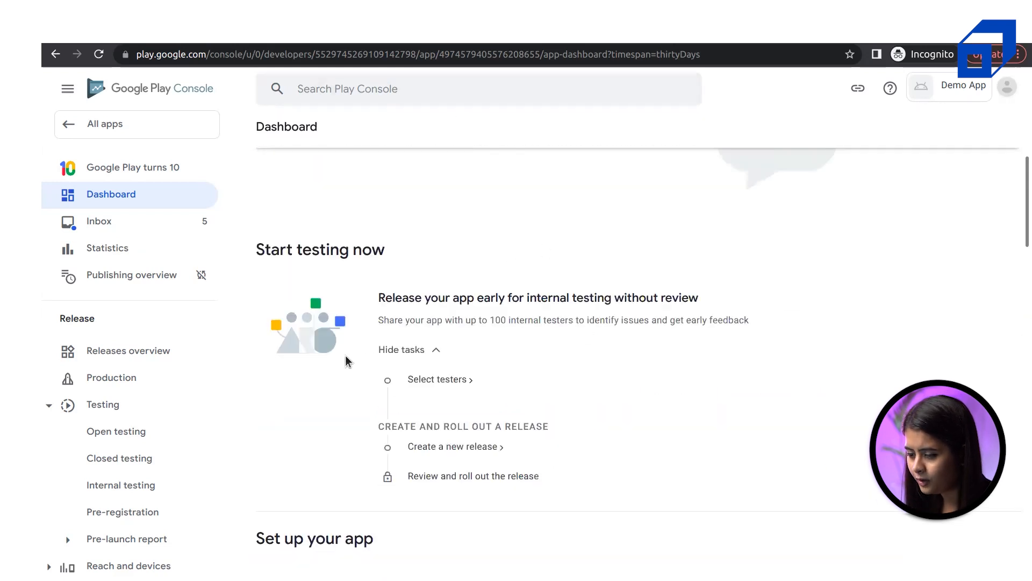
scroll(333, 355, "down", 2)
scroll(106, 428, "down", 5)
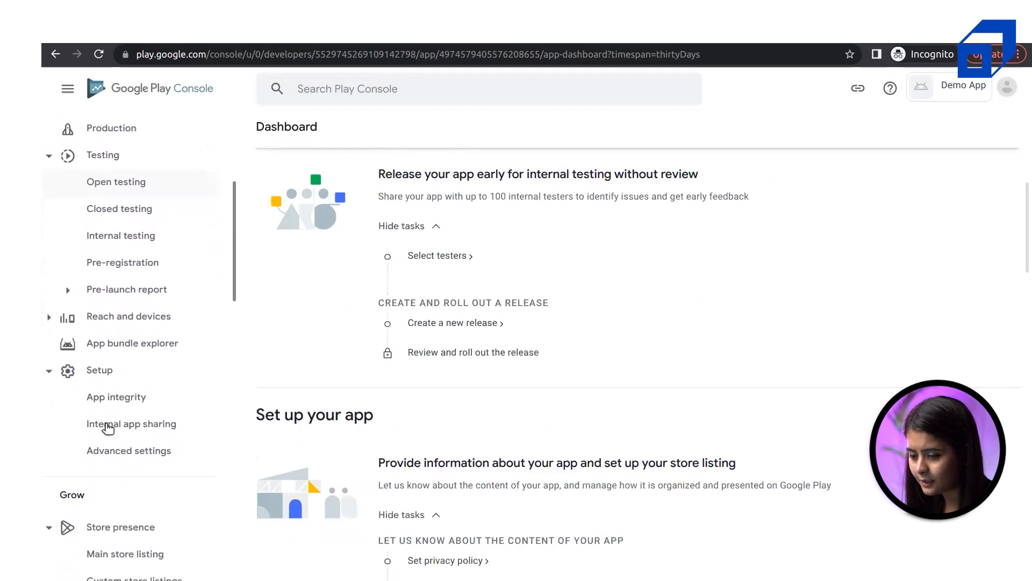
scroll(108, 427, "down", 4)
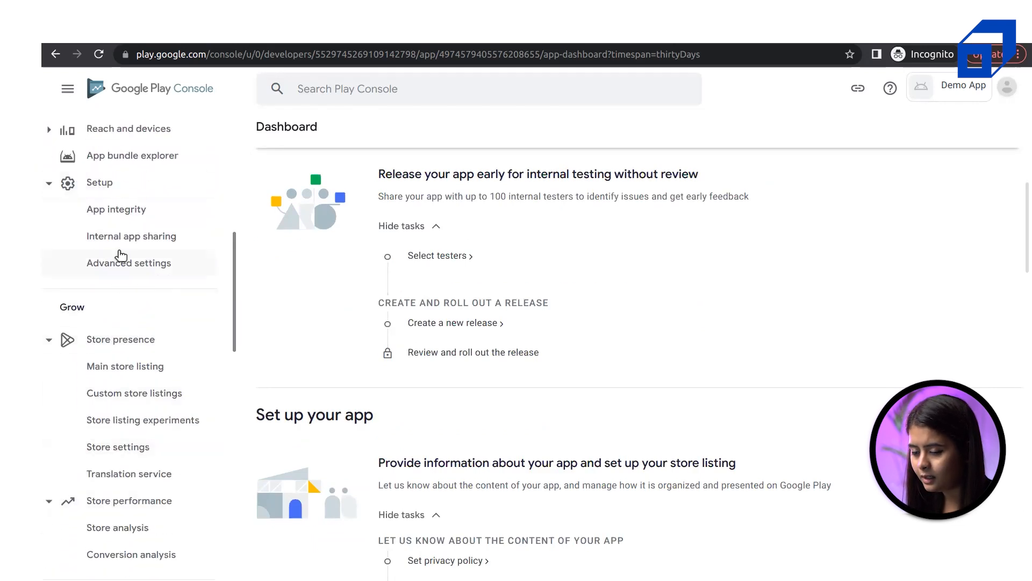
scroll(121, 256, "up", 2)
scroll(120, 301, "down", 1)
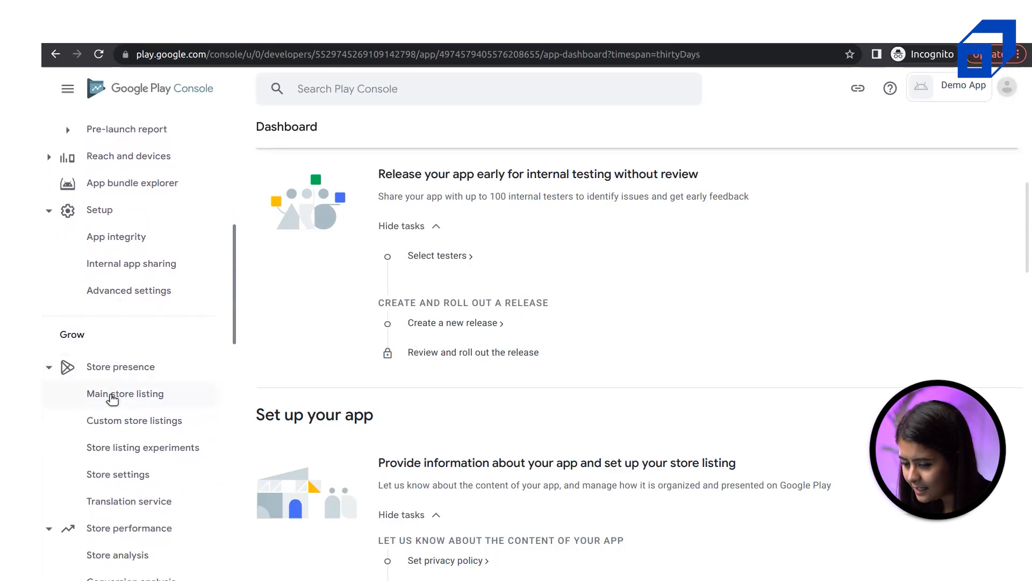
scroll(108, 497, "down", 4)
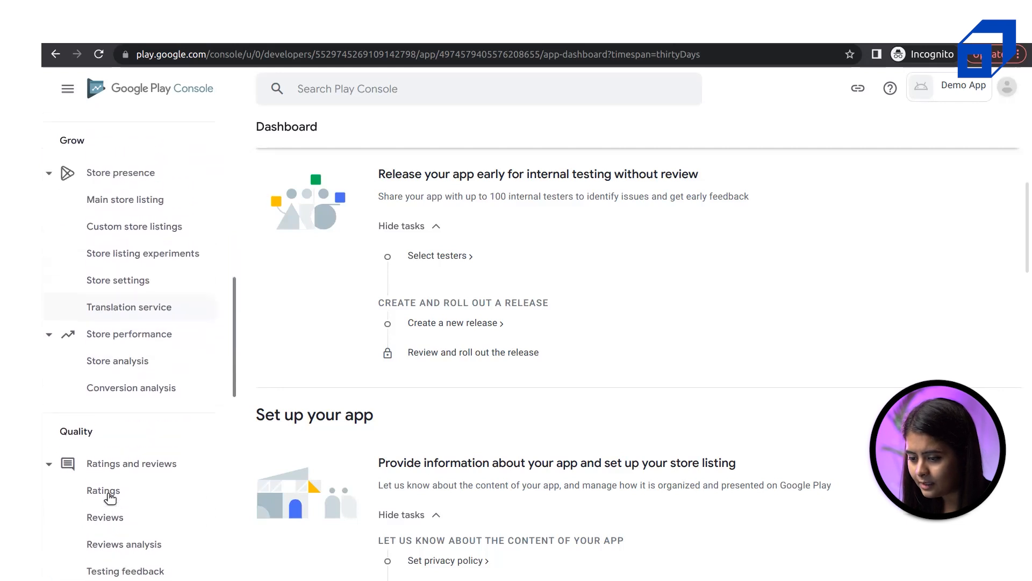
scroll(120, 415, "up", 8)
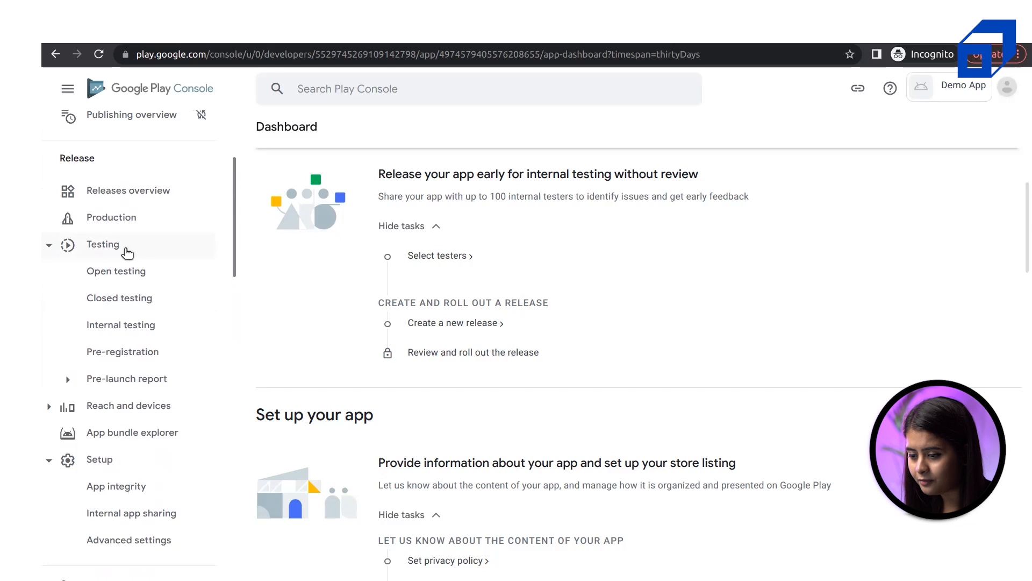
scroll(127, 252, "up", 3)
scroll(614, 398, "up", 6)
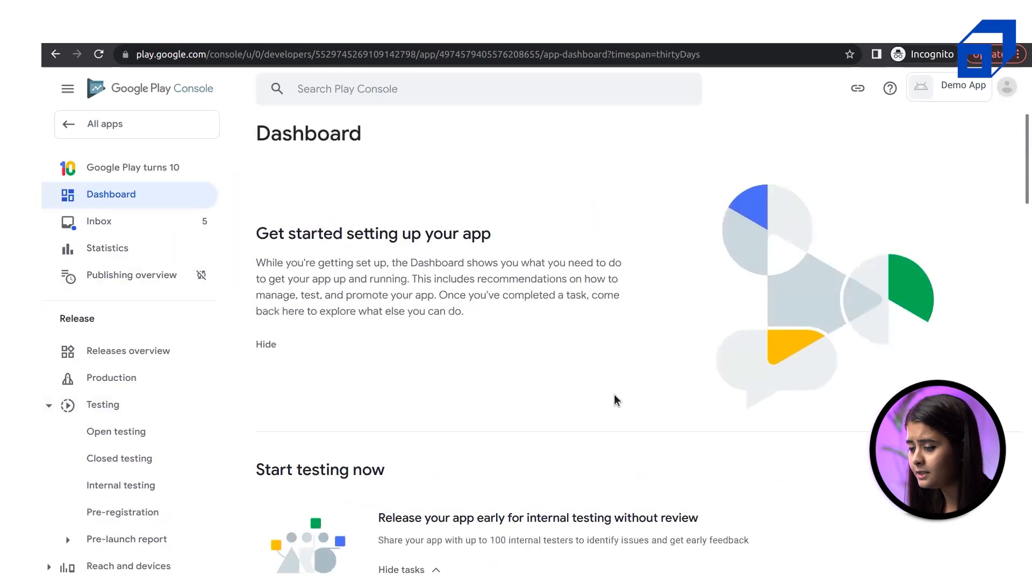
scroll(530, 223, "down", 9)
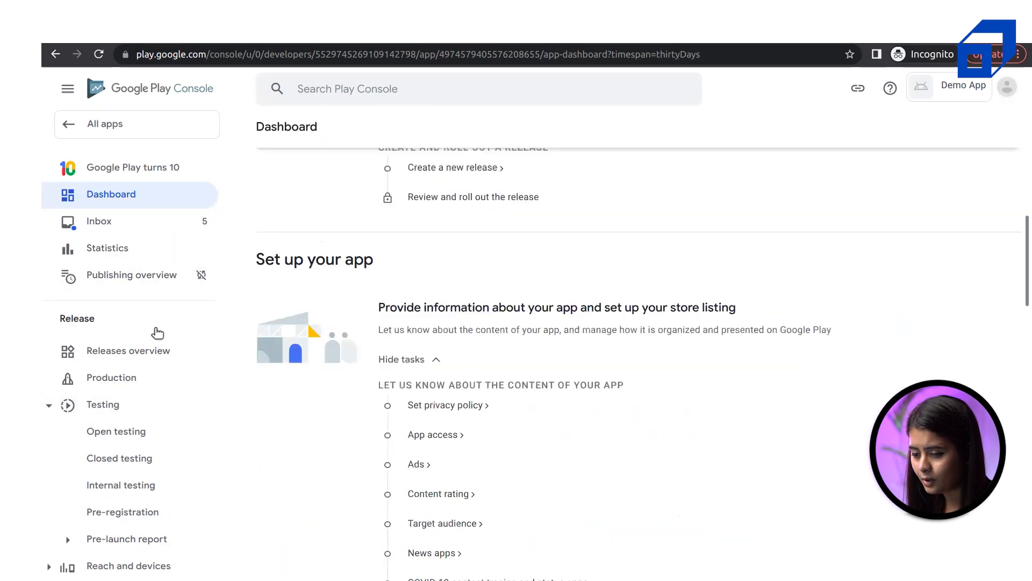
scroll(568, 418, "down", 4)
scroll(568, 419, "up", 8)
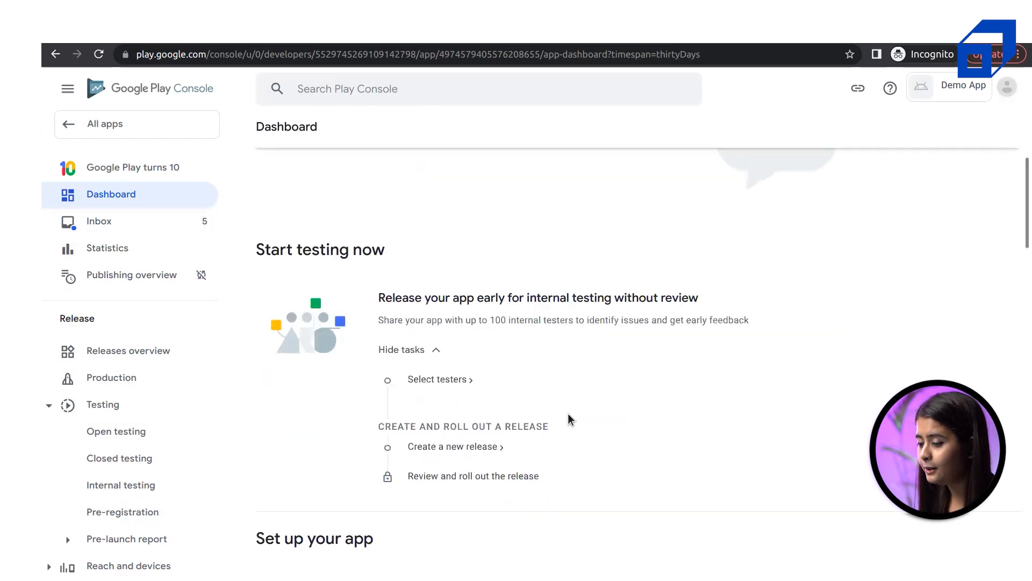
scroll(569, 414, "up", 1)
scroll(568, 418, "up", 4)
scroll(568, 419, "down", 10)
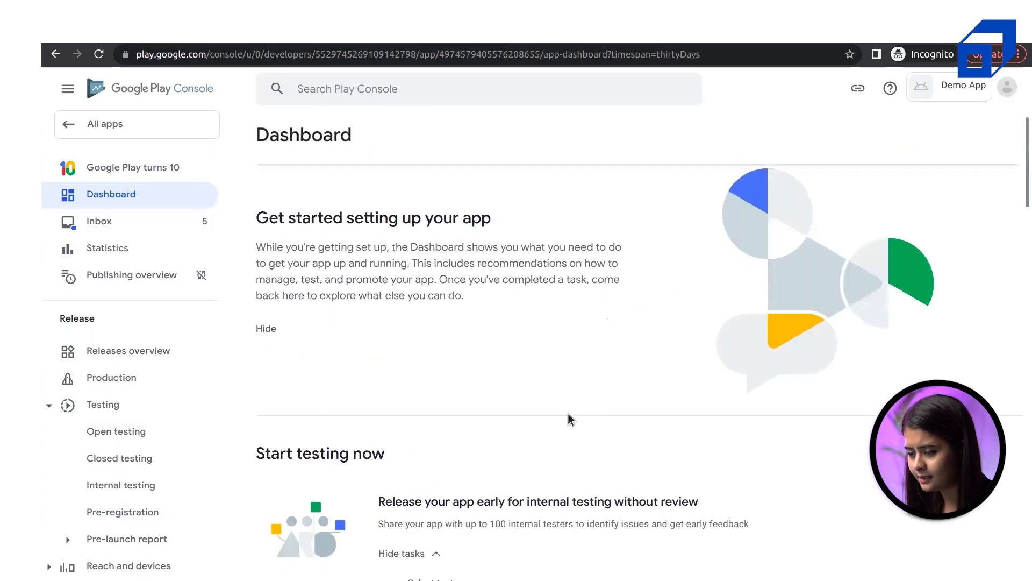
left_click_drag(264, 277, 410, 288)
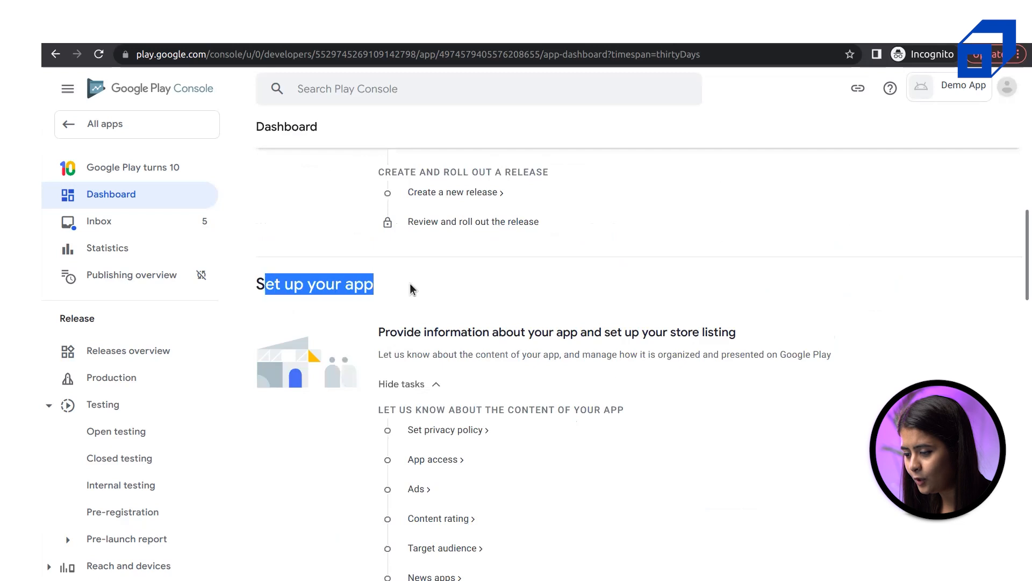
left_click(421, 289)
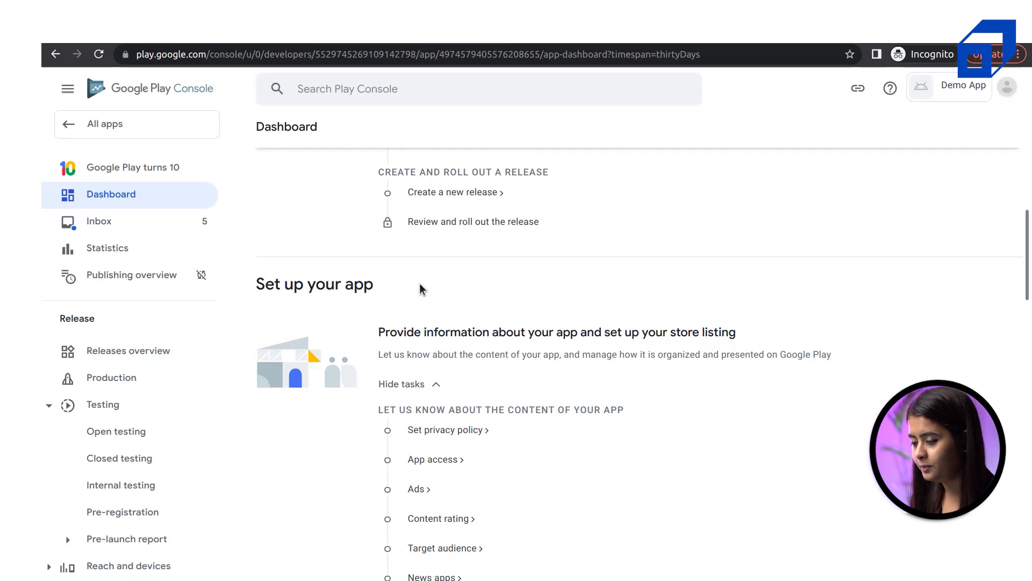
scroll(569, 298, "up", 9)
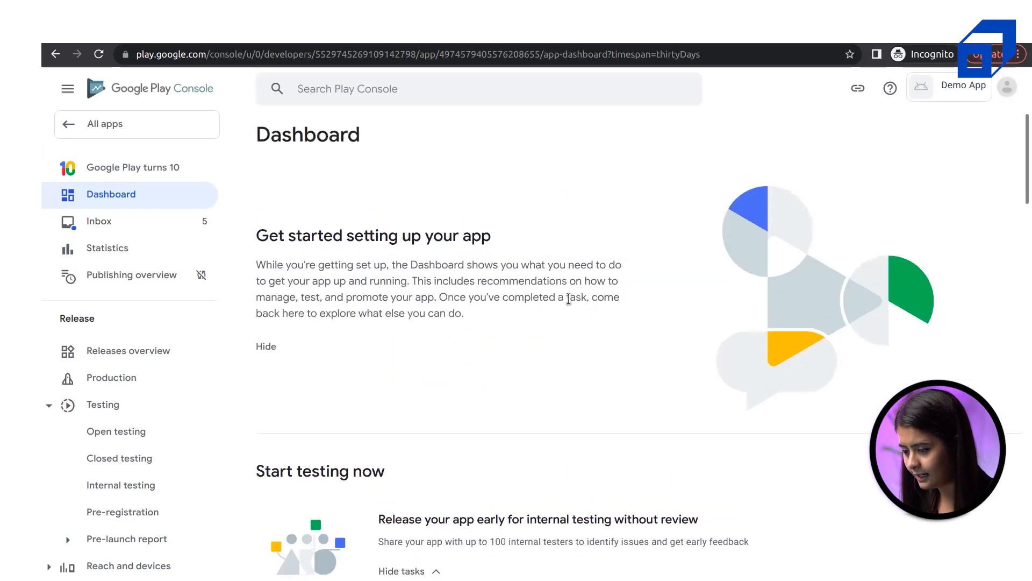
scroll(569, 298, "down", 15)
scroll(569, 298, "up", 5)
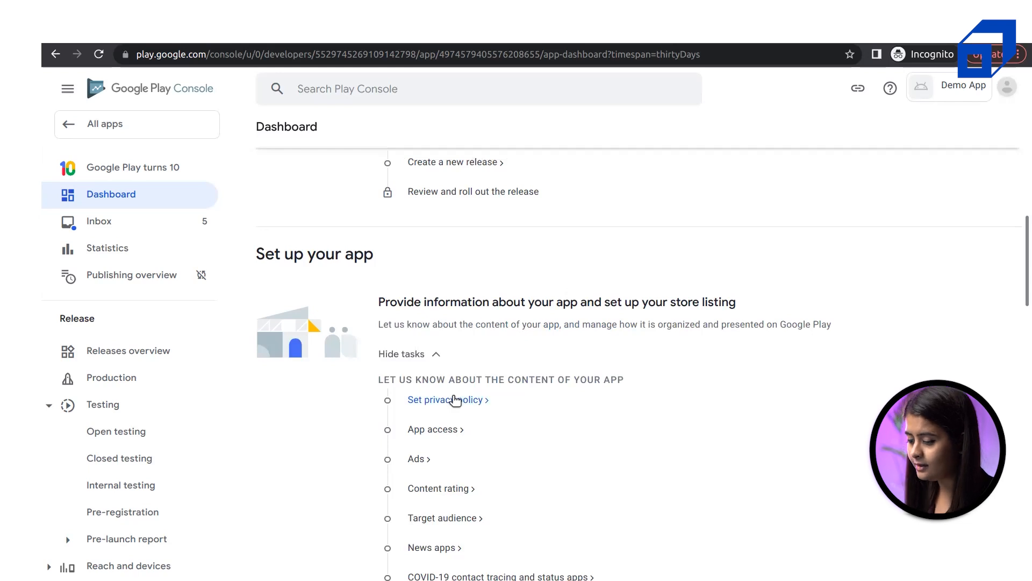
Open the Set privacy policy task and focus its empty Privacy policy URL field
left_click(455, 400)
left_click(342, 278)
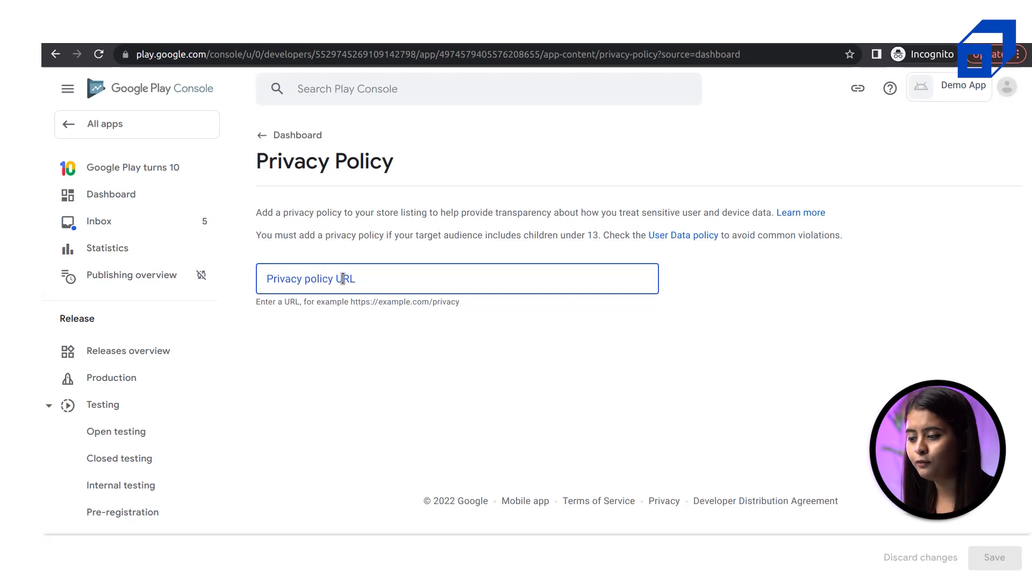
Switch to the Flycricket browser window, browse the flycricket.com homepage, and choose Get Started
key("super")
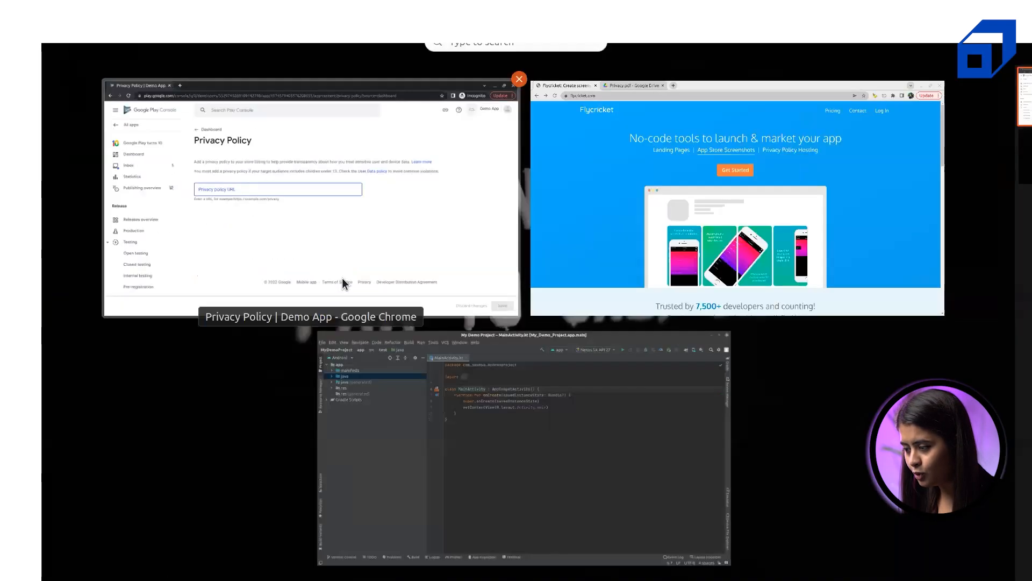
left_click(694, 229)
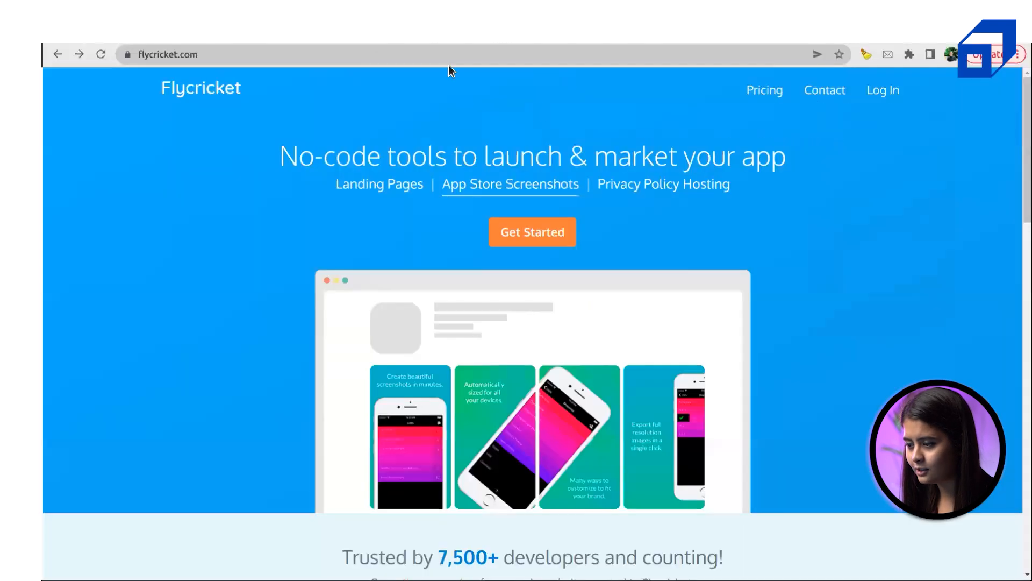
left_click(253, 57)
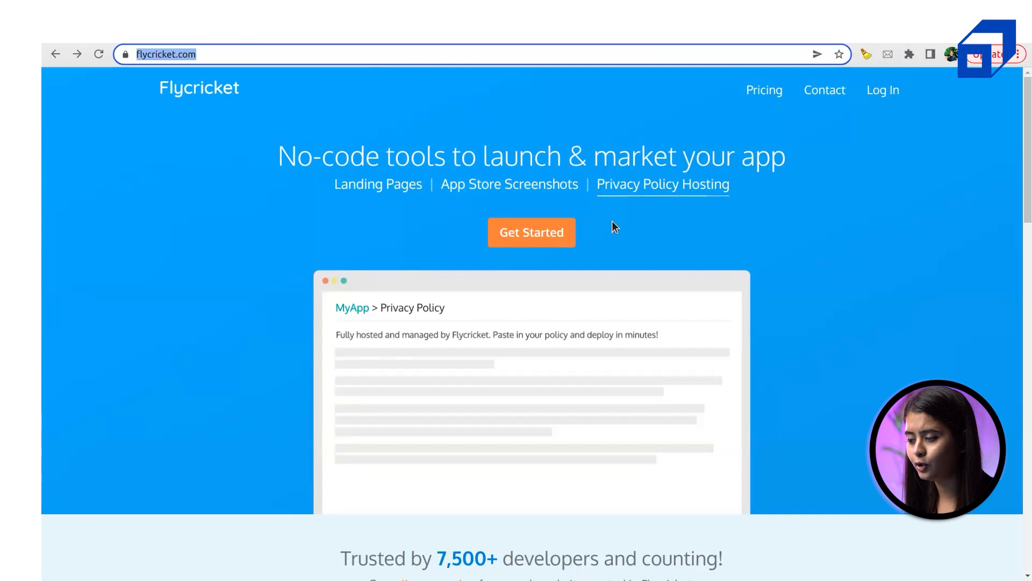
scroll(787, 337, "down", 5)
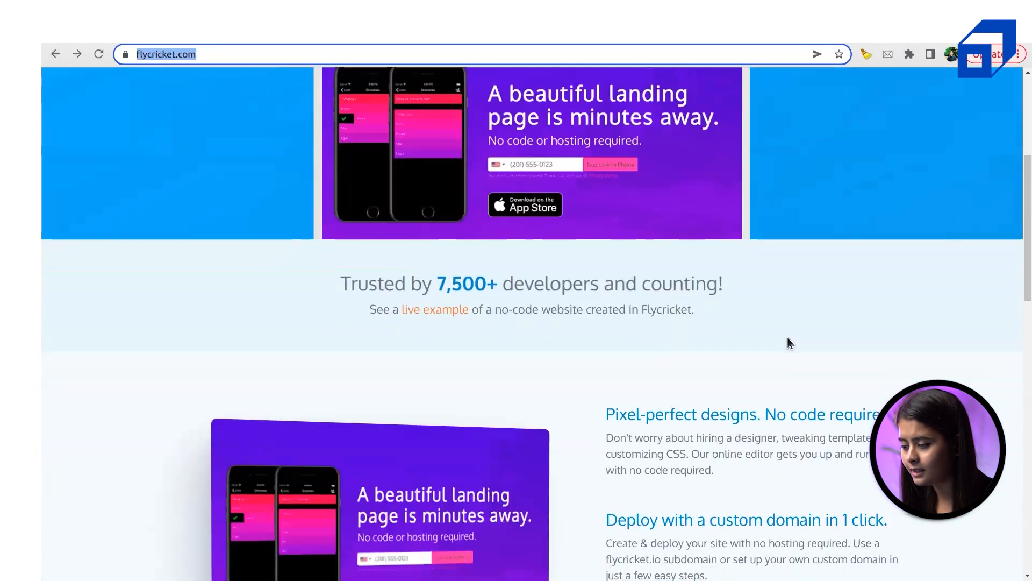
scroll(818, 320, "up", 5)
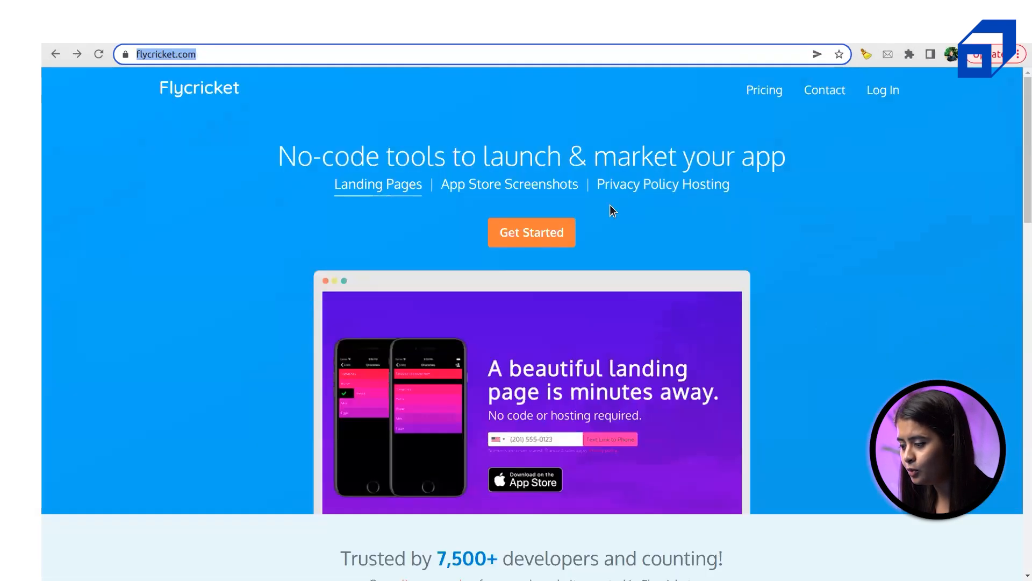
left_click(516, 235)
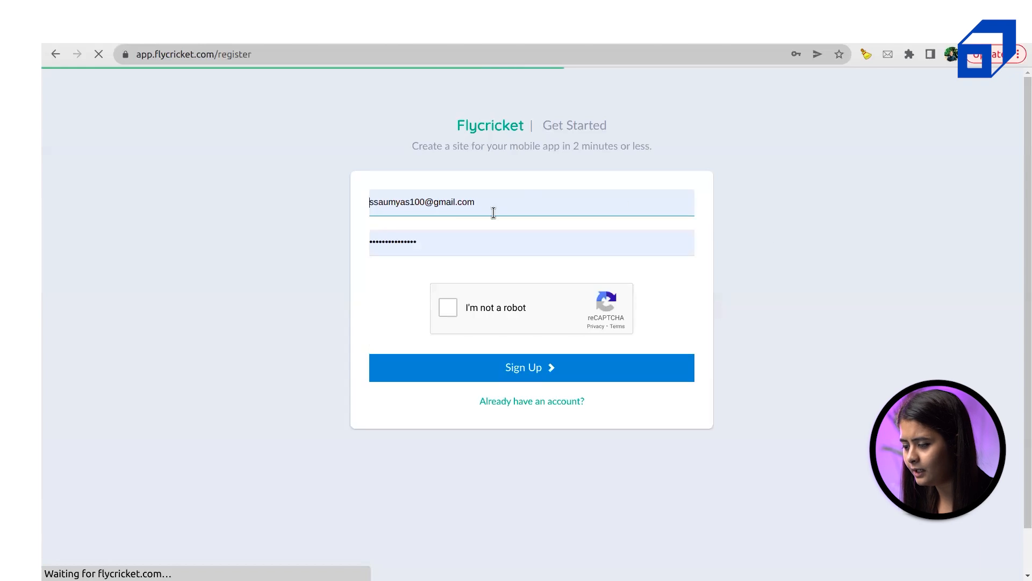
Attempt sign-up, dismiss the account-already-exists error, and log in to the existing Flycricket account
left_click(450, 313)
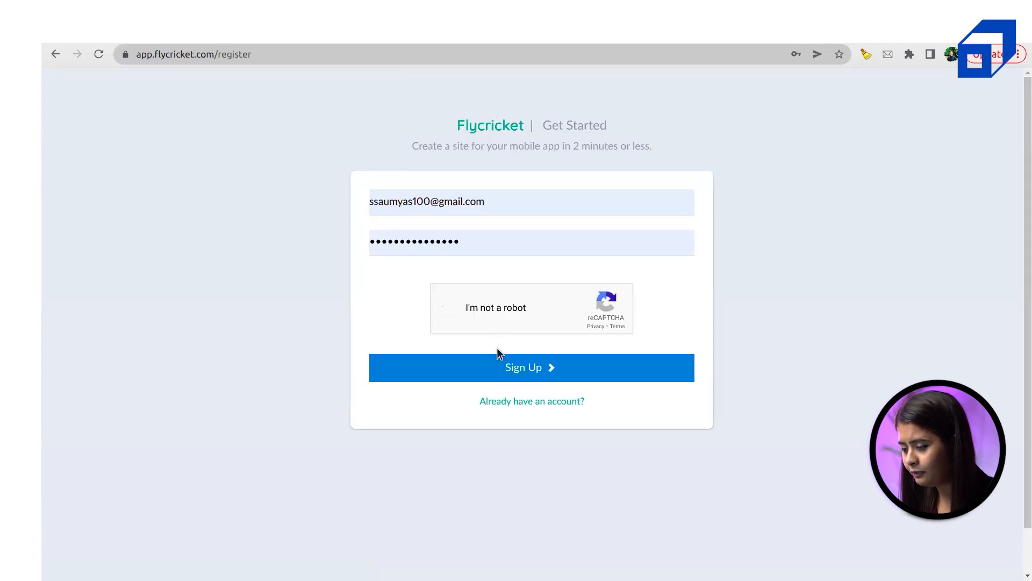
left_click(510, 373)
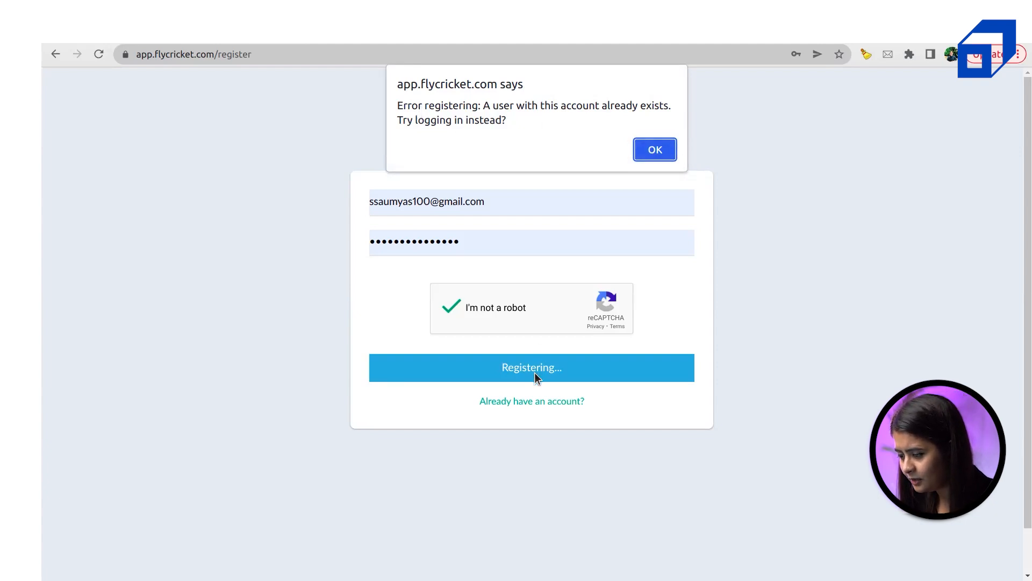
left_click(643, 156)
left_click(503, 401)
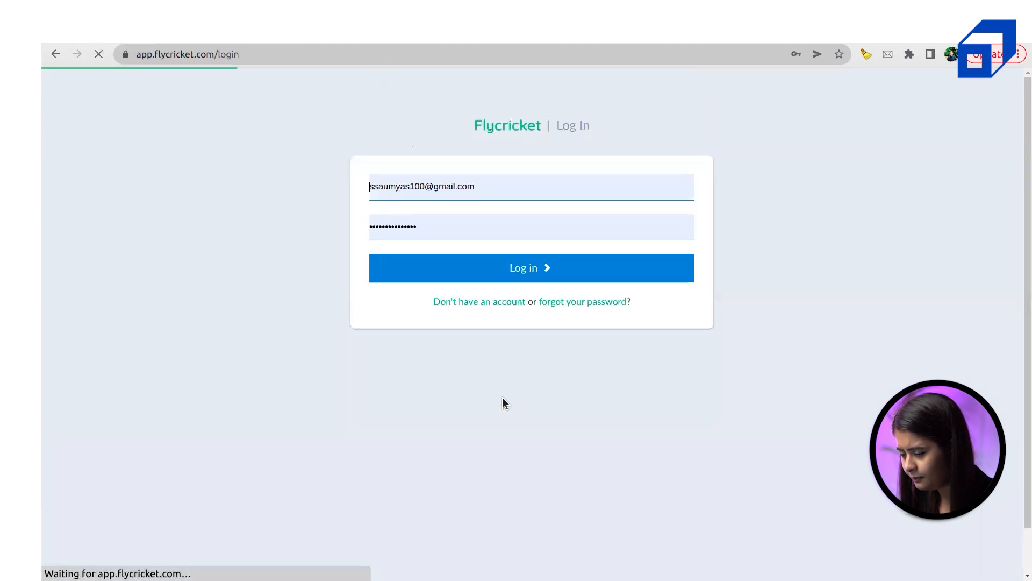
left_click(528, 273)
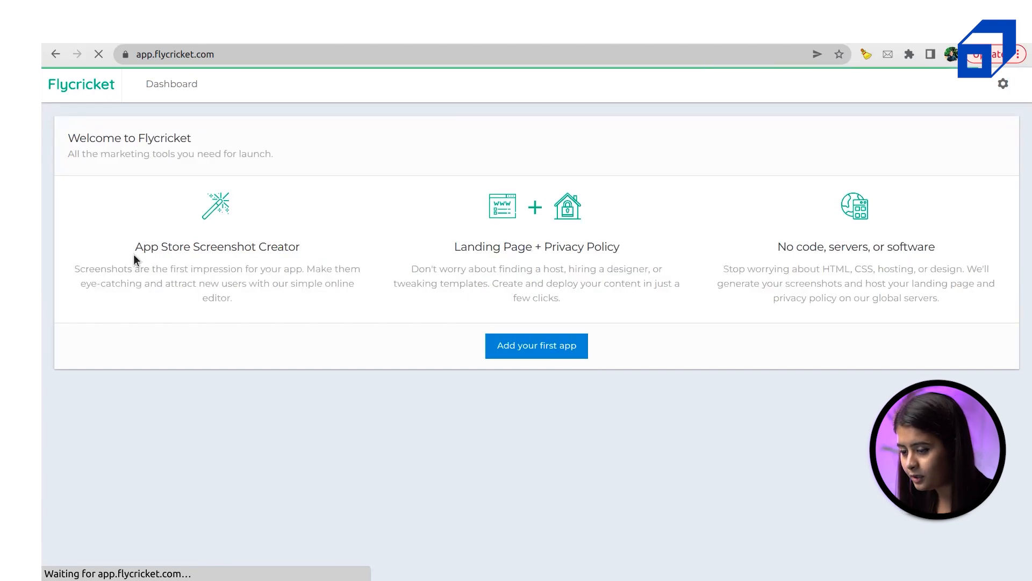
Highlight the Screenshot Creator and Landing Page + Privacy Policy headings, then choose Add your first app
left_click_drag(135, 247, 302, 246)
triple_click(294, 247)
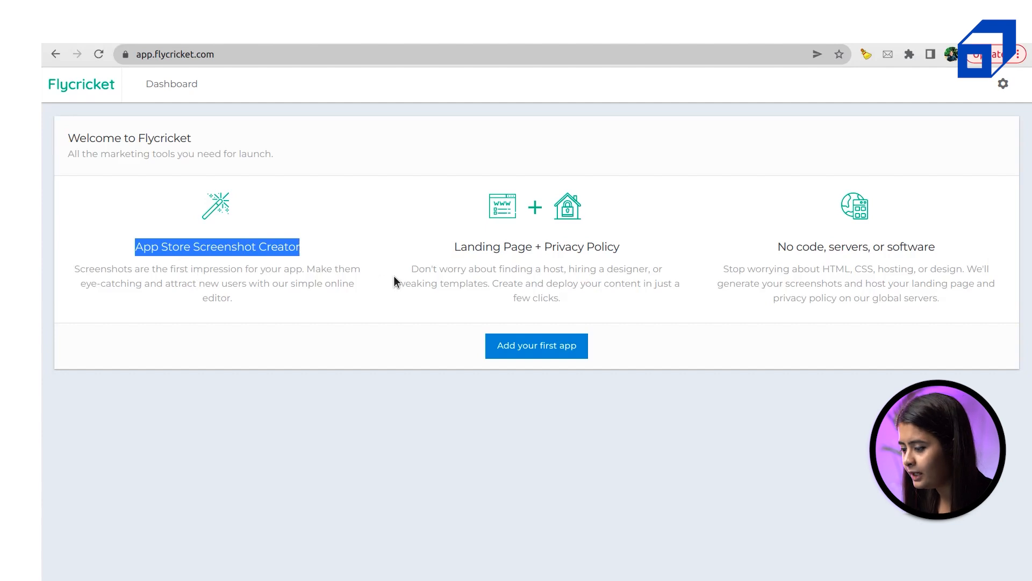
left_click(452, 250)
left_click_drag(519, 243, 642, 248)
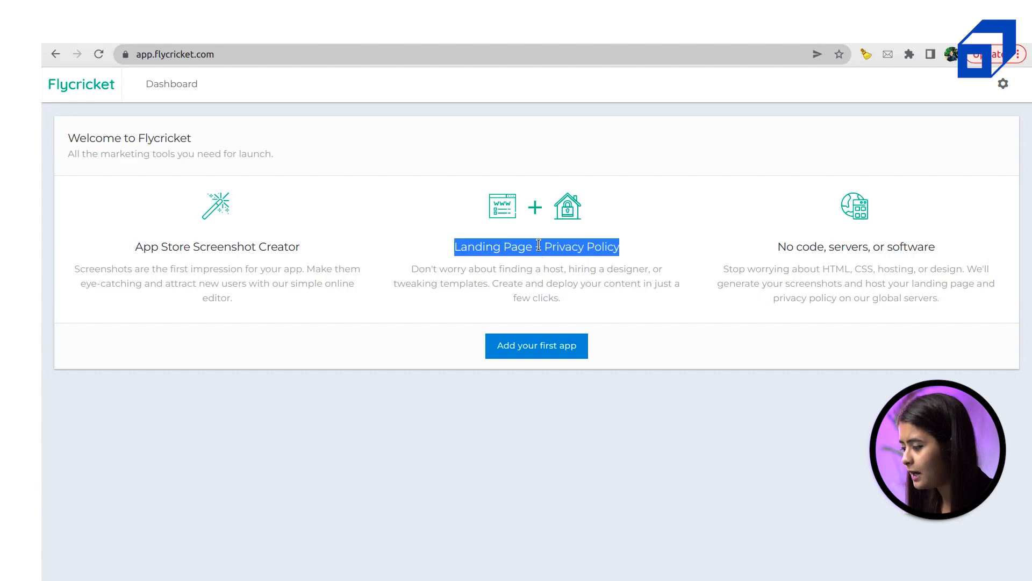
left_click(543, 293)
left_click_drag(619, 248, 542, 248)
left_click(537, 271)
left_click(527, 348)
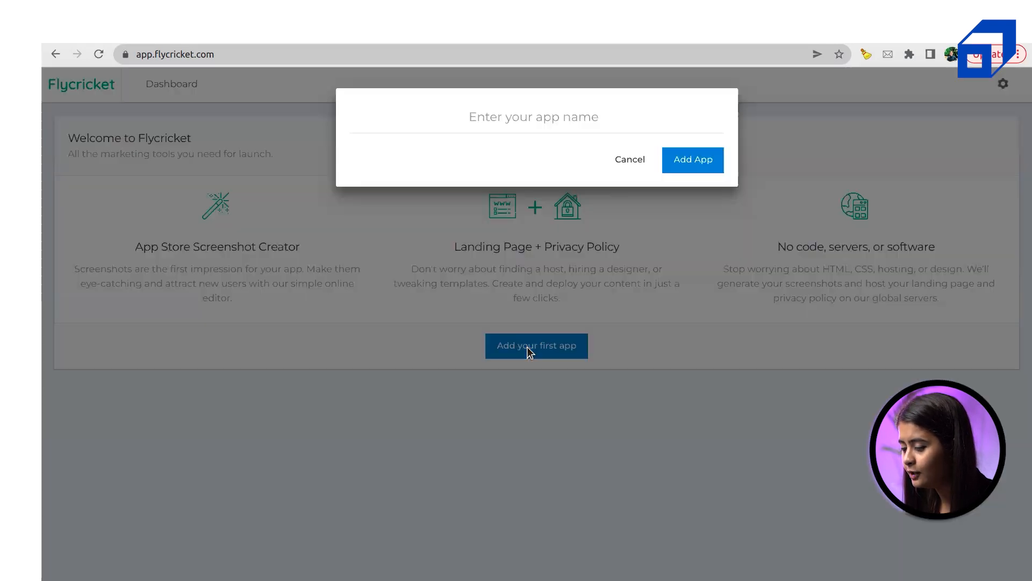
Name the new Flycricket app 'Demo App' and add it
left_click(541, 129)
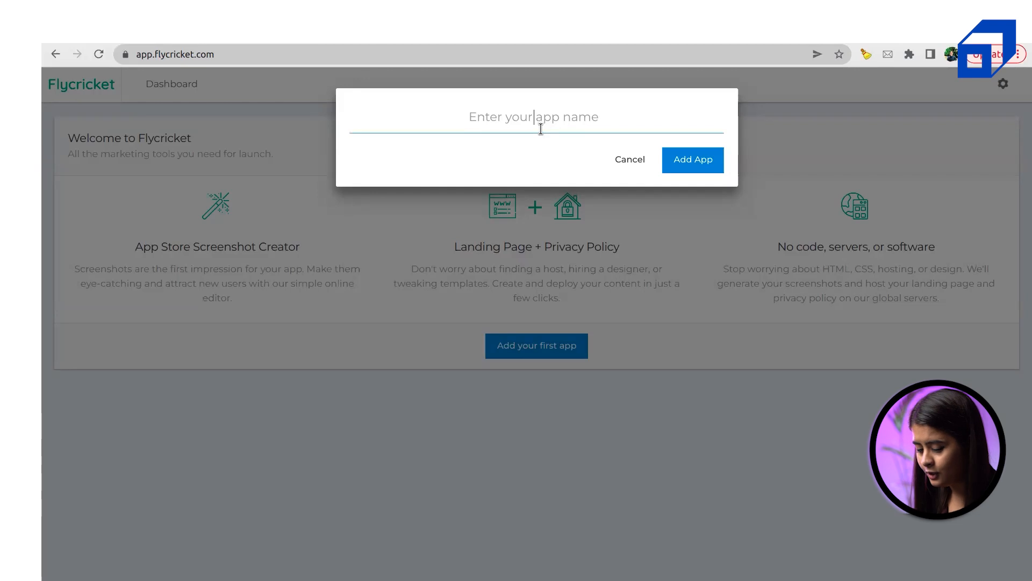
type("dEMO")
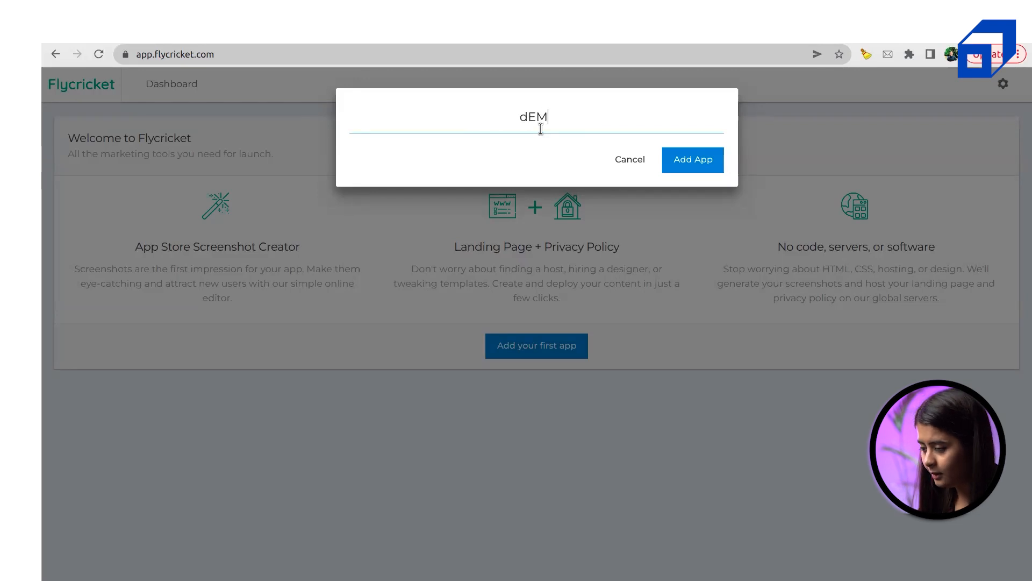
key("BackSpace")
key("BackSpace")
key("BackSpace")
key("BackSpace")
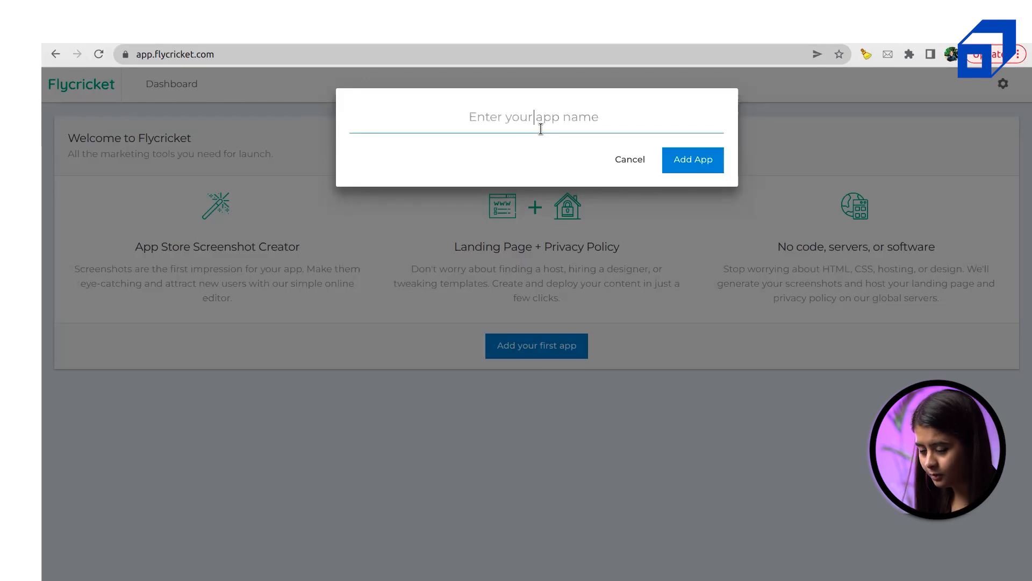
type("Demo App")
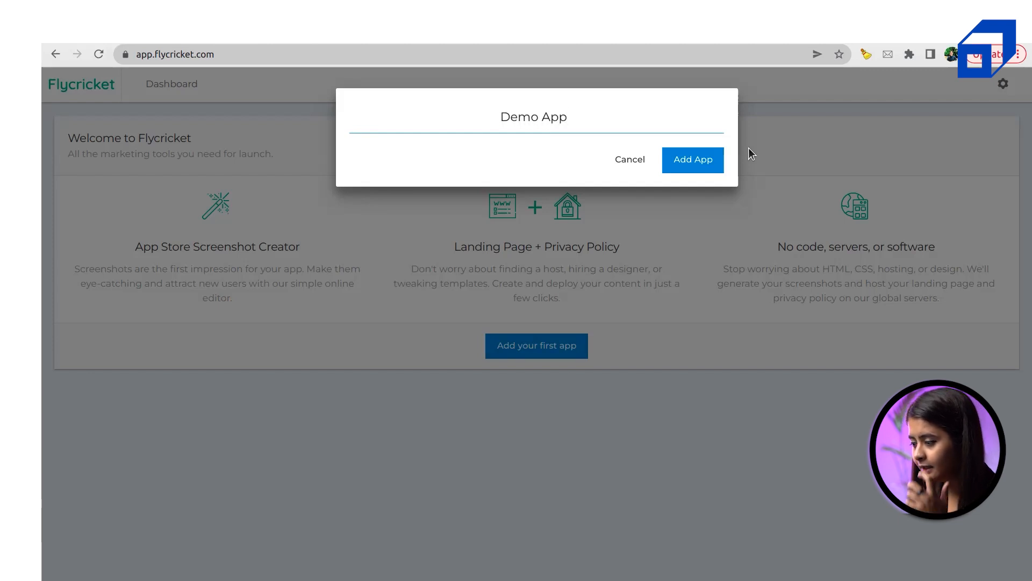
left_click(694, 161)
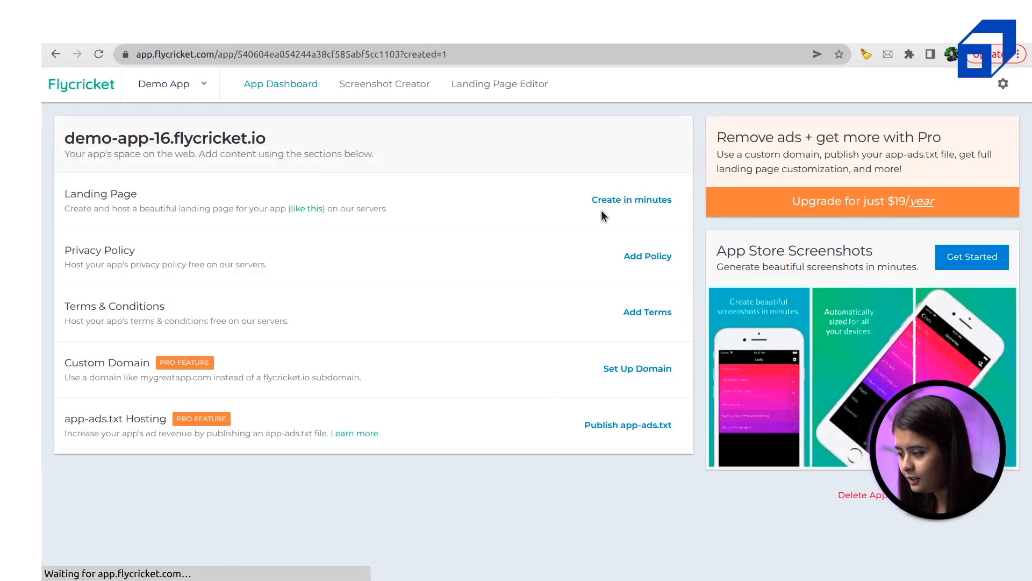
Add a privacy policy for Demo App and place the cursor in its empty editor
triple_click(107, 253)
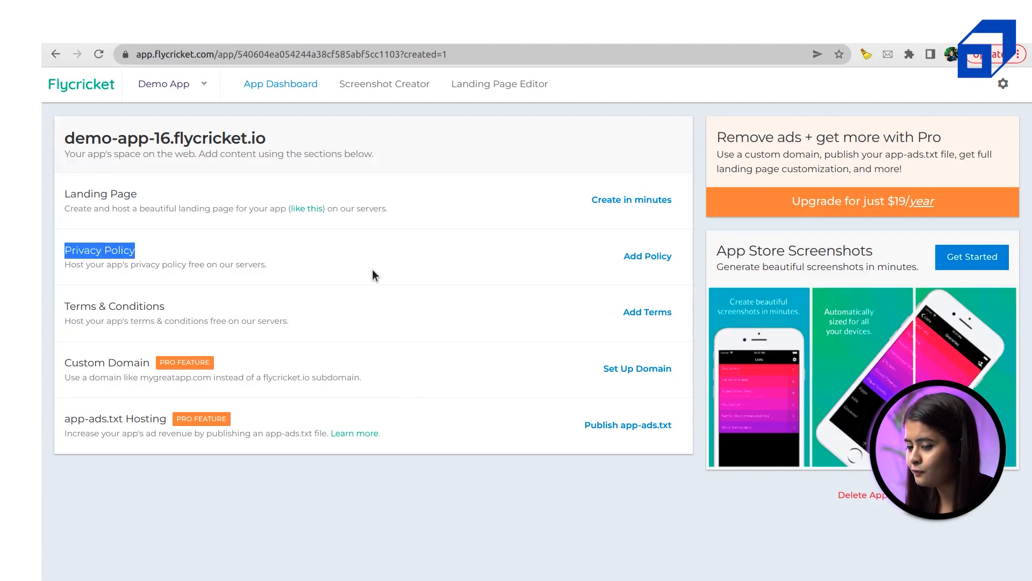
left_click(626, 251)
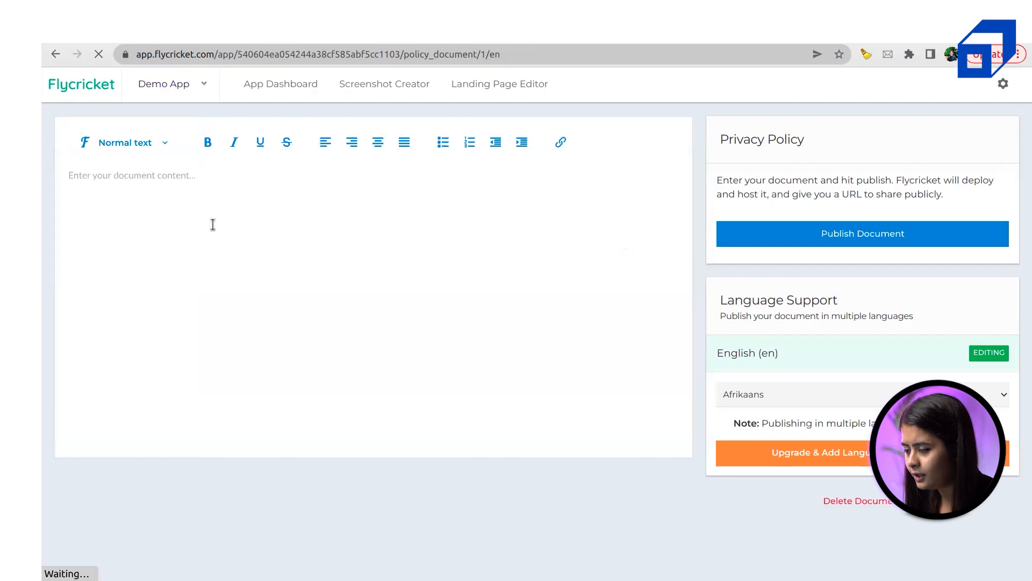
left_click(104, 192)
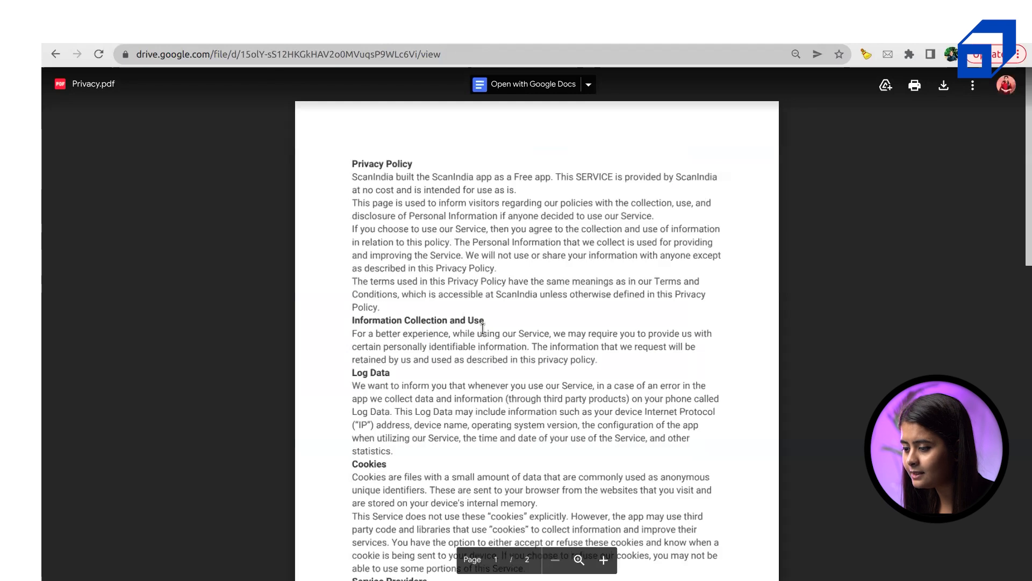
Scroll through Privacy.pdf in Google Drive and select its web link in the address bar
scroll(483, 328, "down", 8)
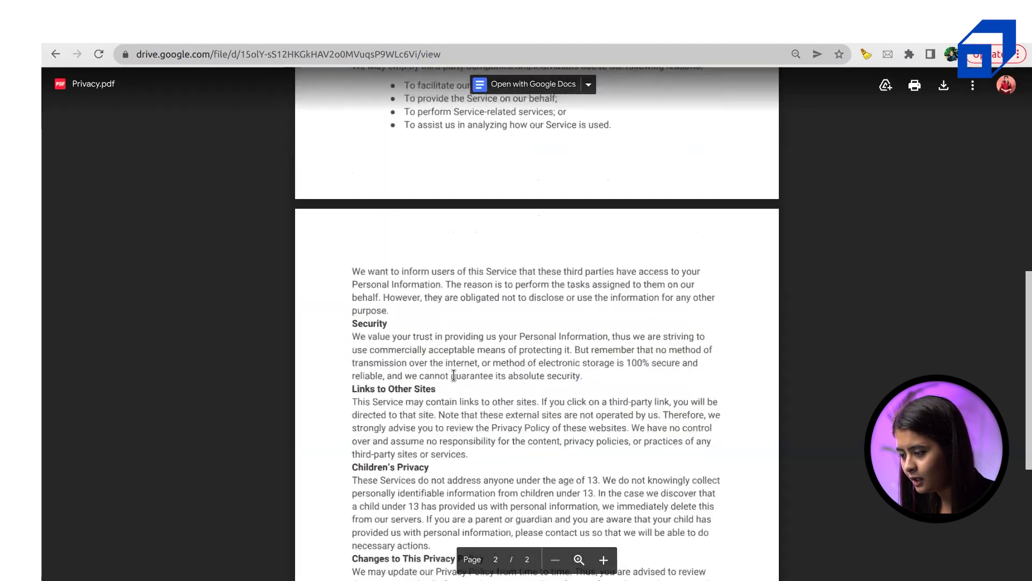
scroll(454, 375, "down", 4)
scroll(454, 375, "up", 12)
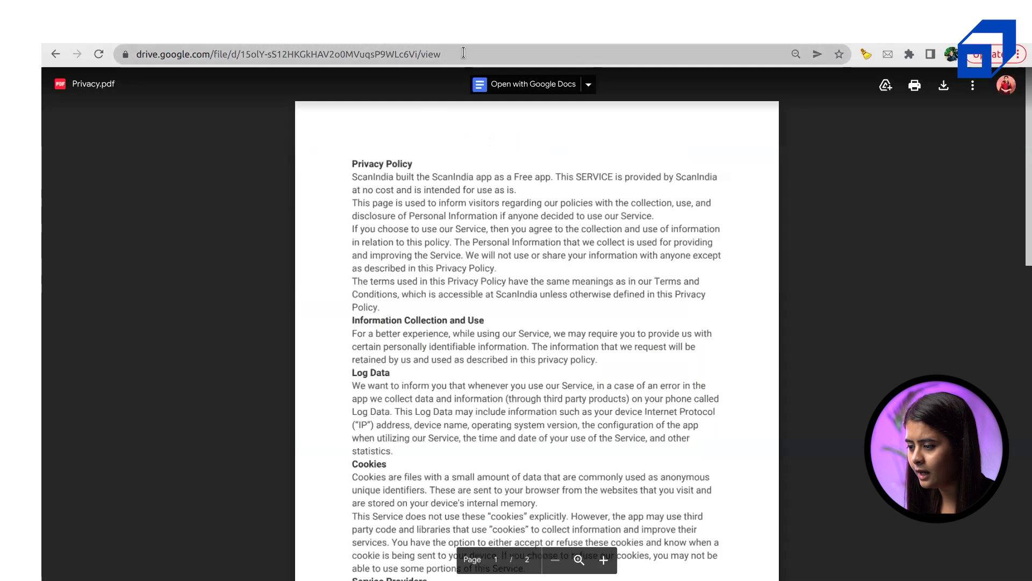
left_click(464, 52)
key("ctrl+c")
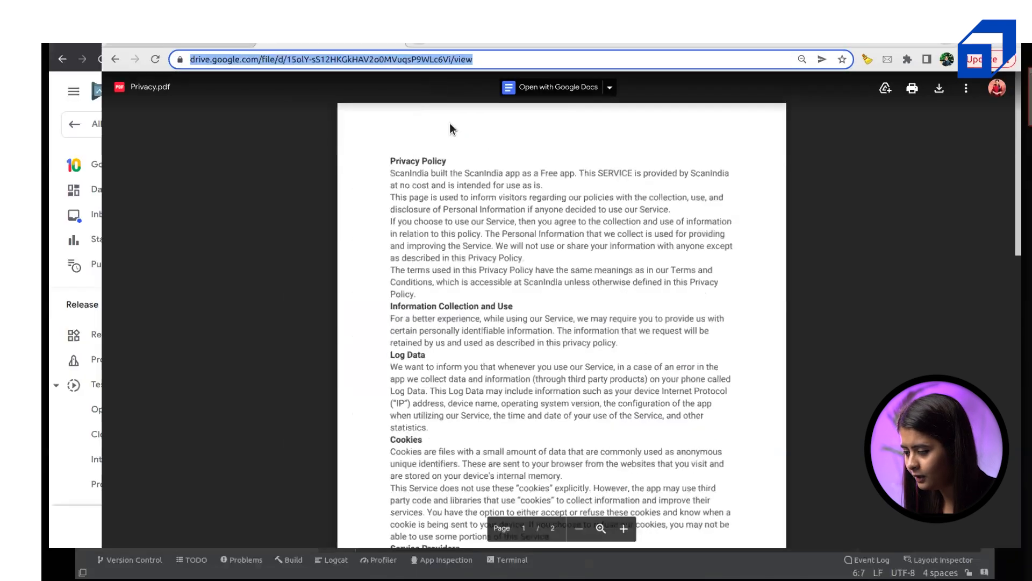
Paste the Privacy.pdf Drive link into Play Console's Privacy policy URL field, then return to Drive
key("super")
left_click(413, 246)
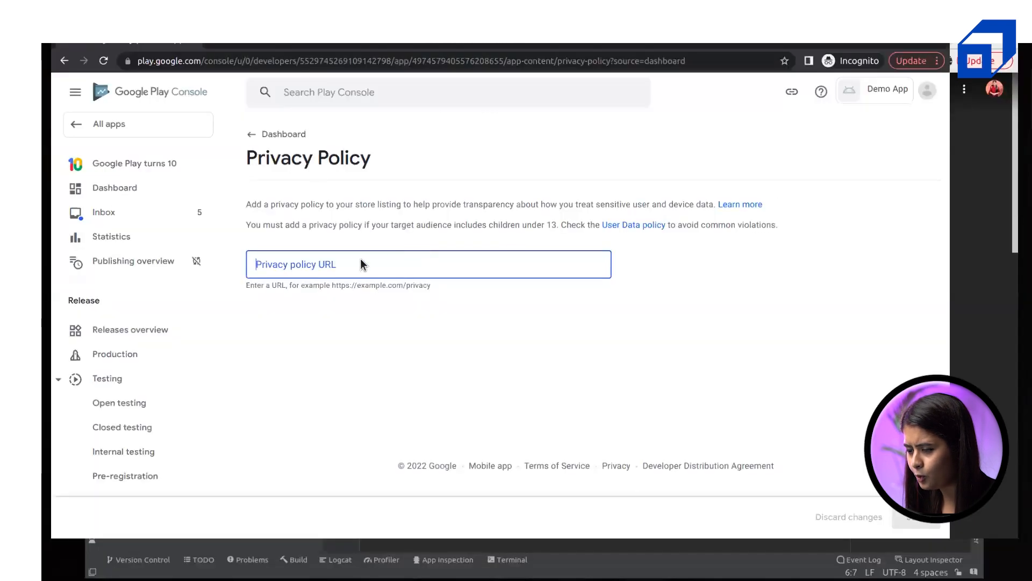
left_click(337, 272)
key("ctrl+v")
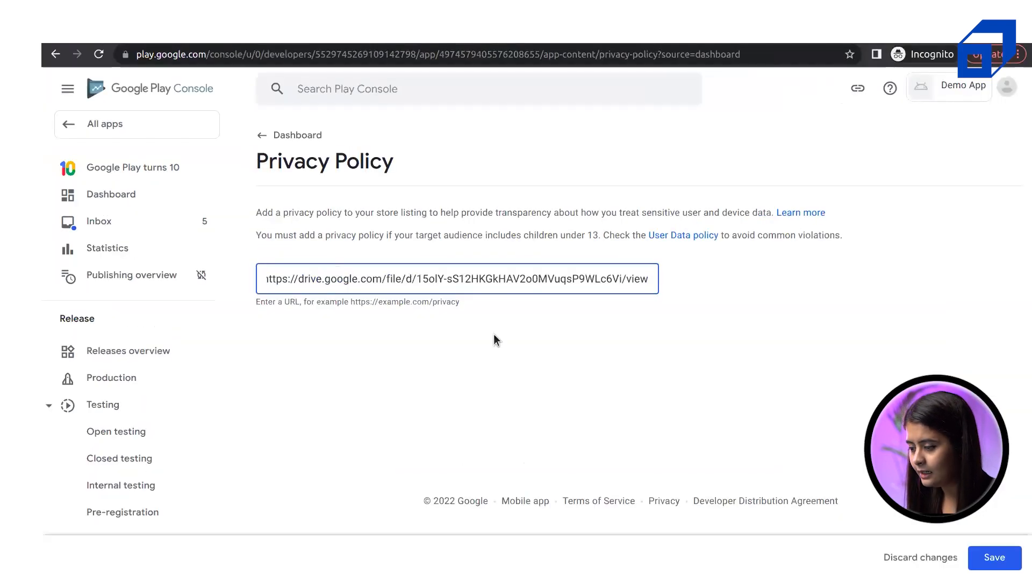
key("super")
left_click(743, 274)
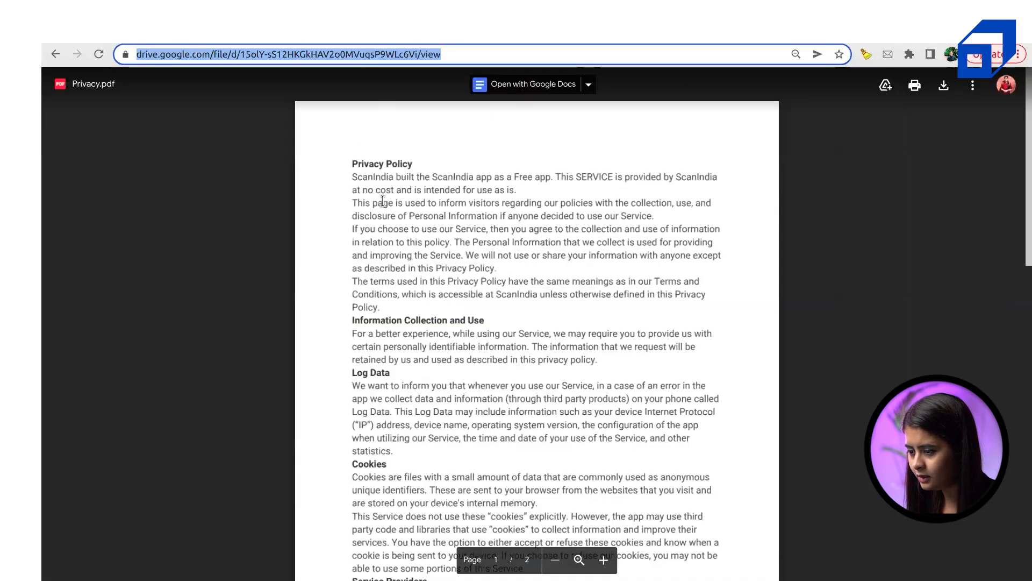
Select the Privacy.pdf policy text from its title downward, then return to the Flycricket editor
scroll(430, 386, "down", 7)
scroll(430, 385, "down", 9)
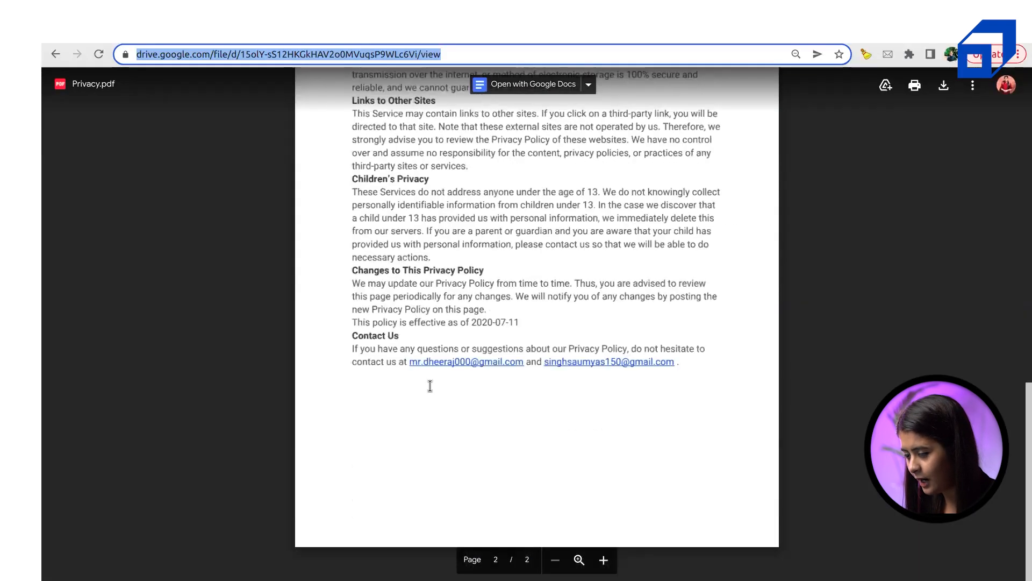
scroll(427, 385, "up", 15)
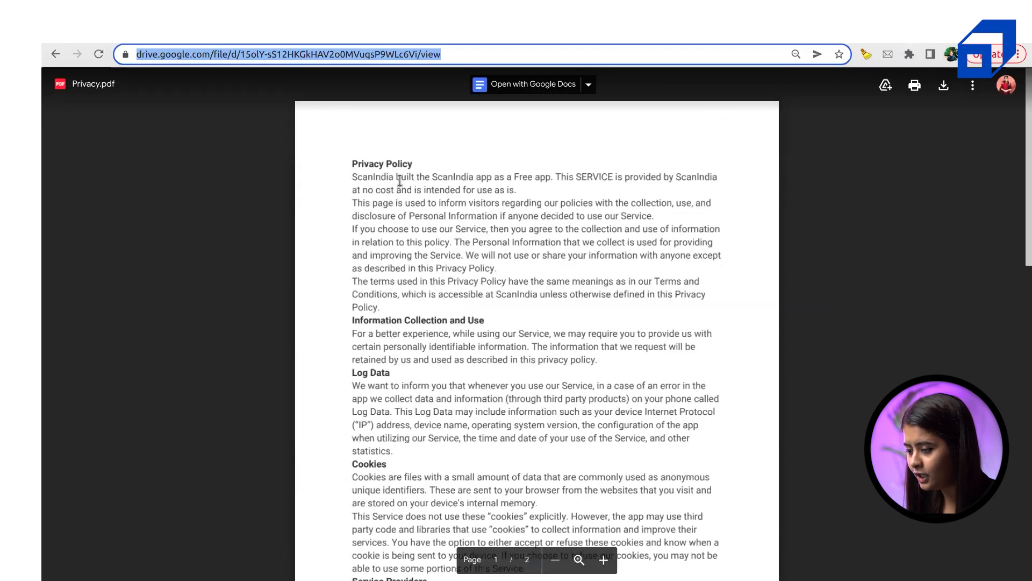
left_click_drag(396, 177, 504, 177)
left_click(374, 193)
left_click_drag(349, 163, 409, 565)
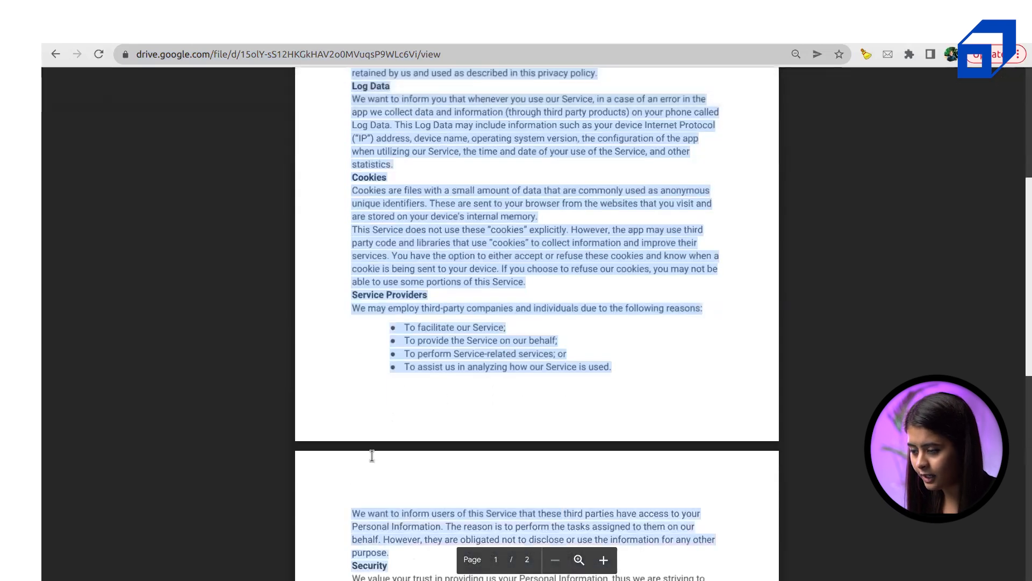
left_click(142, 43)
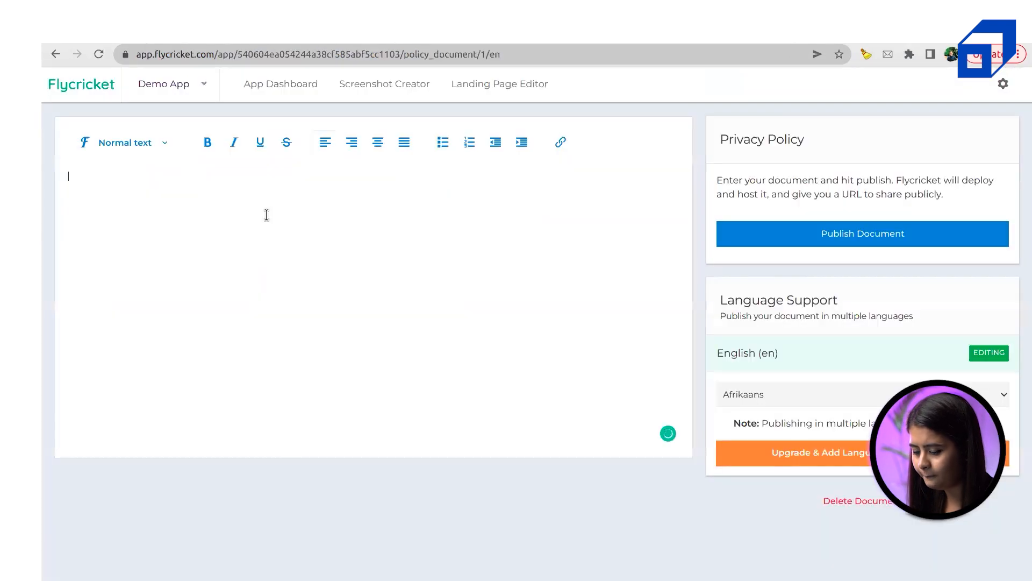
Paste the ScanIndia privacy policy text into Flycricket's Demo App editor and scroll through it to check
key("ctrl+v")
scroll(509, 260, "up", 15)
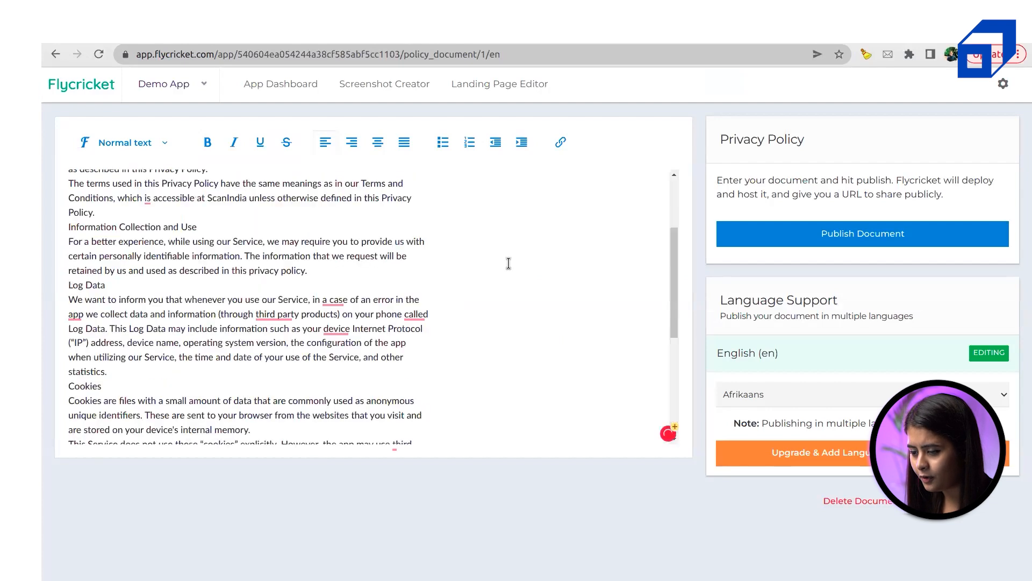
double_click(118, 174)
left_click(234, 209)
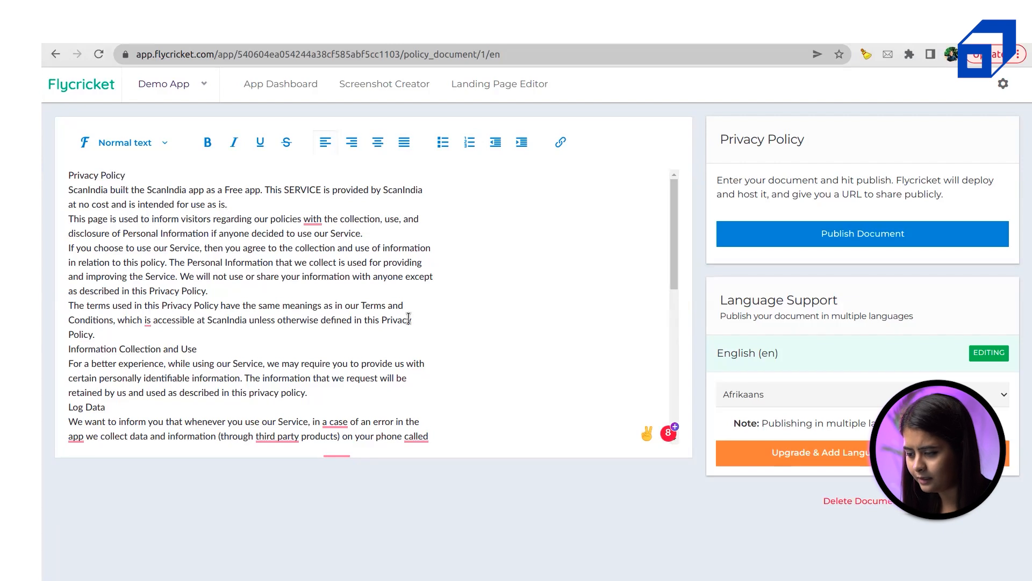
scroll(408, 317, "down", 2)
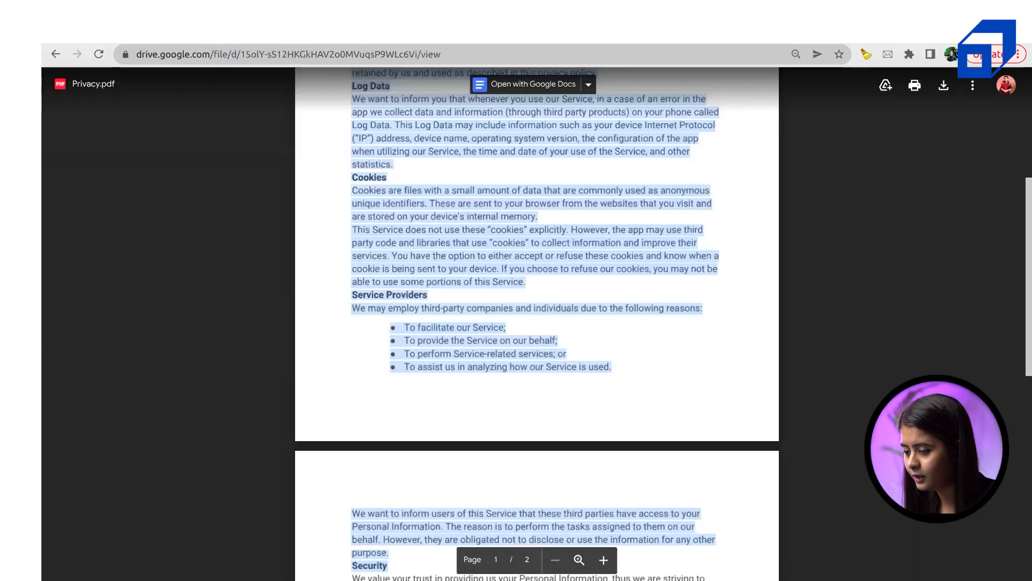
scroll(662, 419, "up", 10)
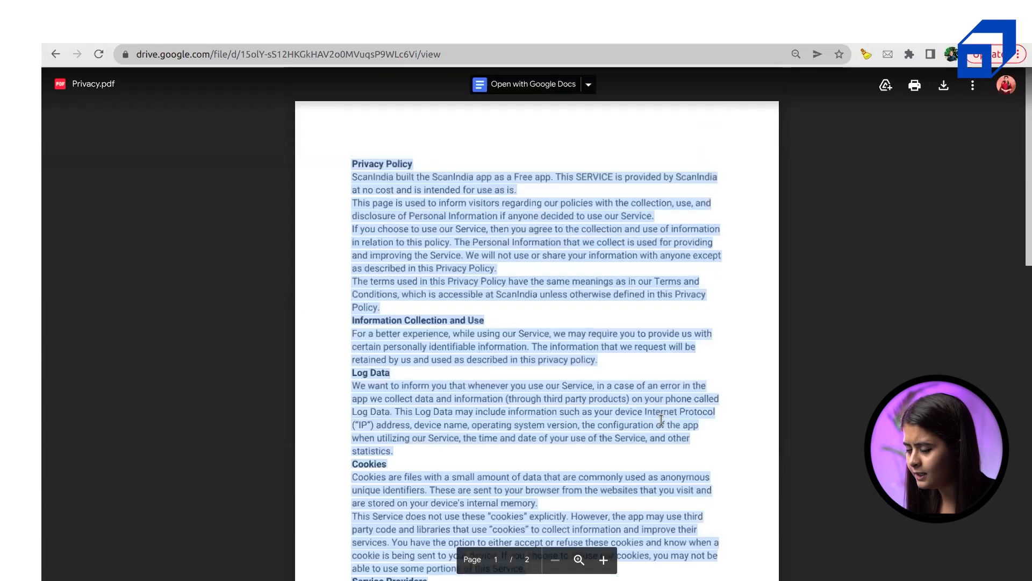
Leave the Drive Privacy.pdf viewer and return to the Play Console window
key("super+Tab")
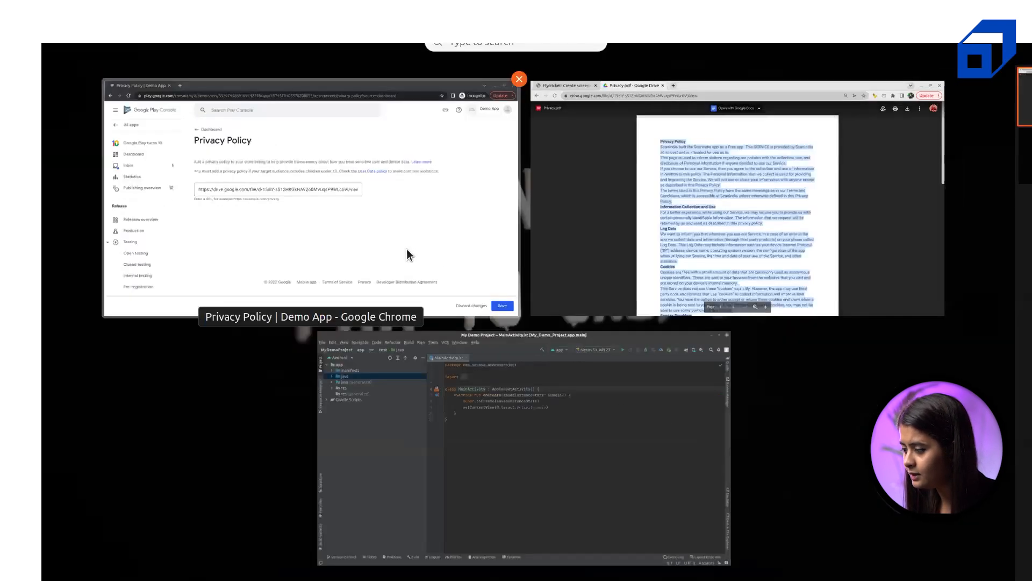
left_click(648, 212)
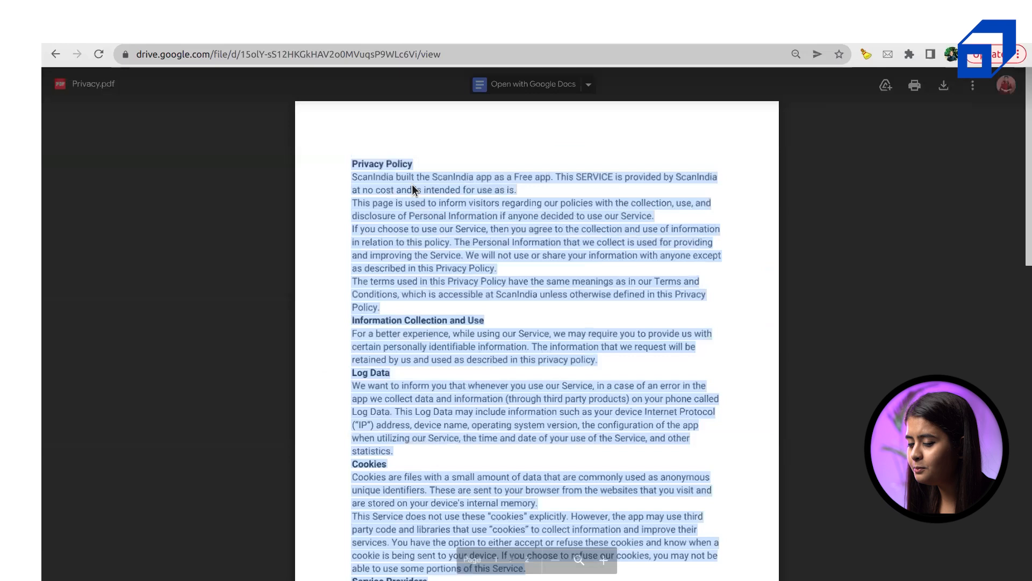
key("super")
left_click(413, 185)
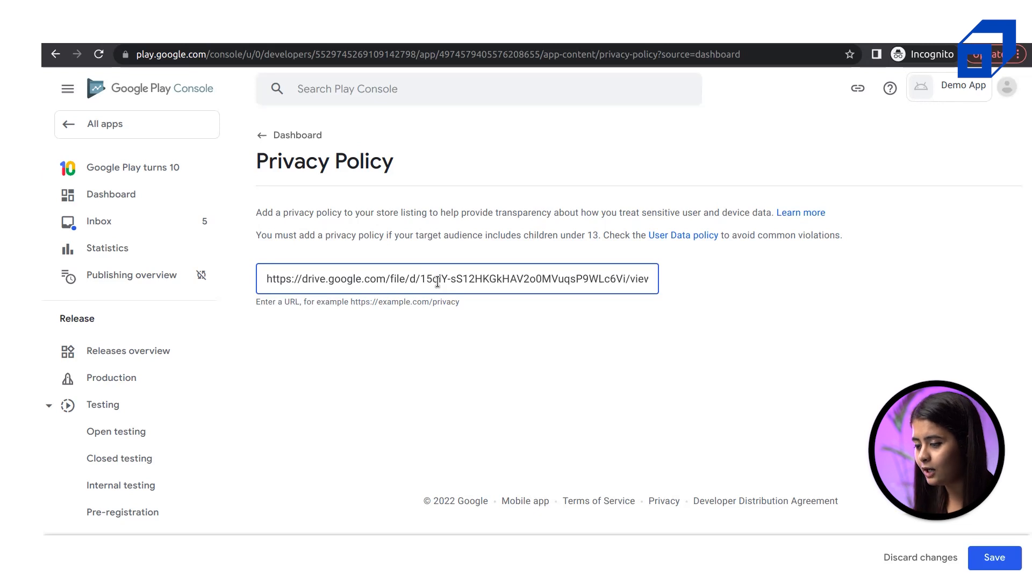
Keep the Google Drive link to Privacy.pdf as Demo App's privacy policy URL and save it
left_click(530, 340)
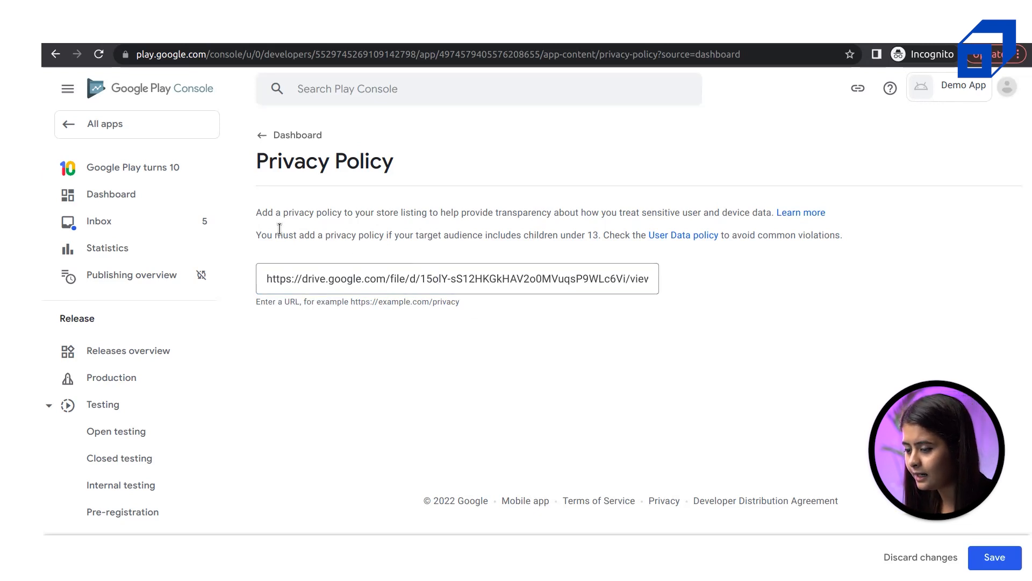
left_click_drag(256, 235, 588, 235)
left_click(608, 239)
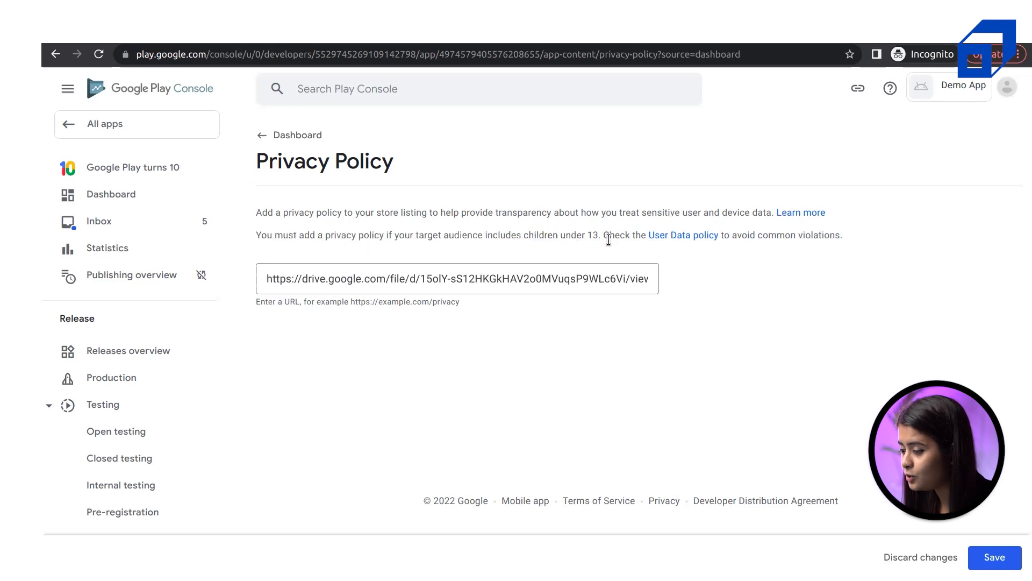
left_click_drag(598, 233, 459, 228)
left_click(459, 228)
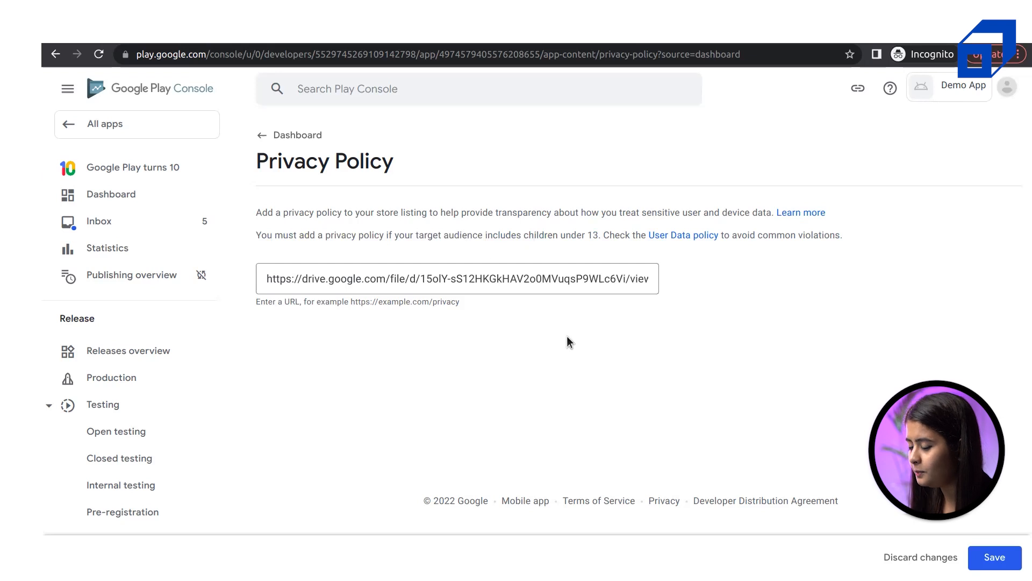
left_click(998, 545)
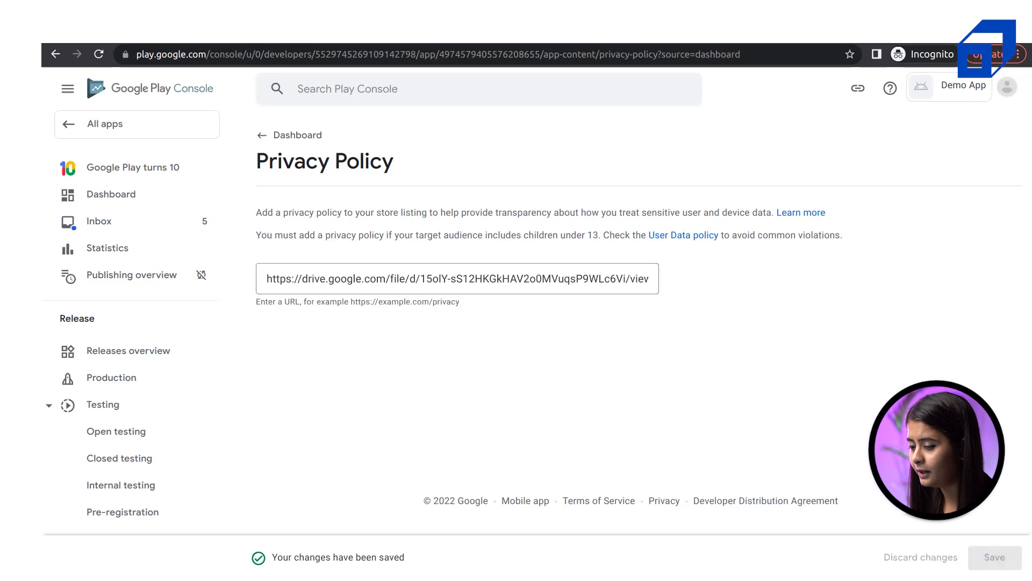
Declare in App access that all functionality is available without special access, save, and return to the dashboard
left_click(284, 140)
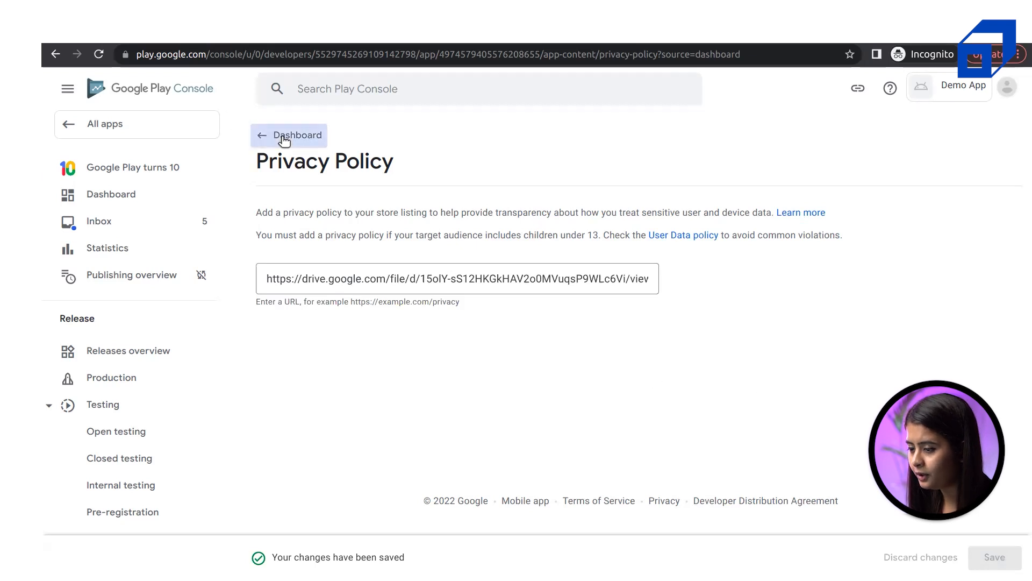
scroll(574, 425, "down", 5)
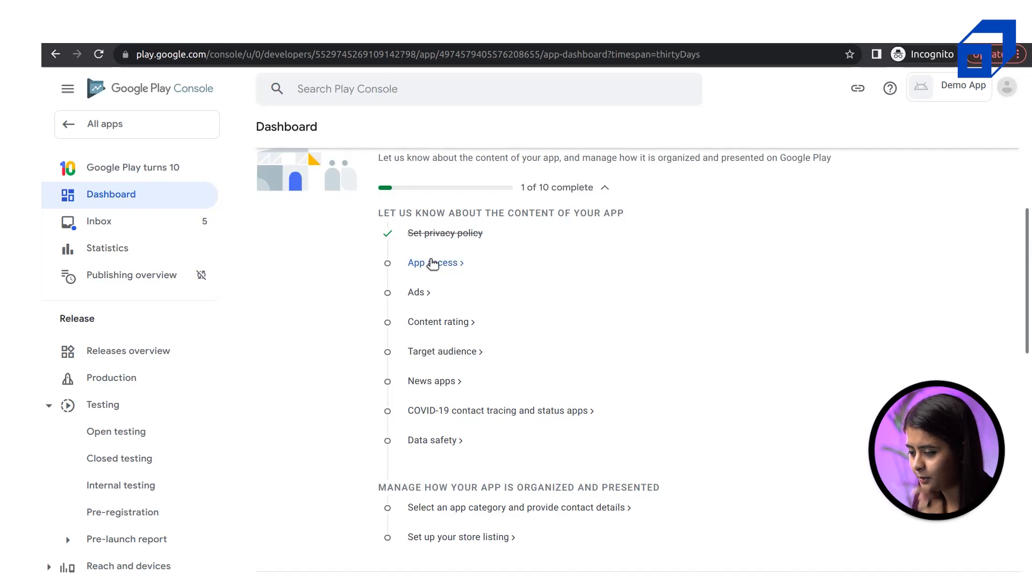
left_click(433, 264)
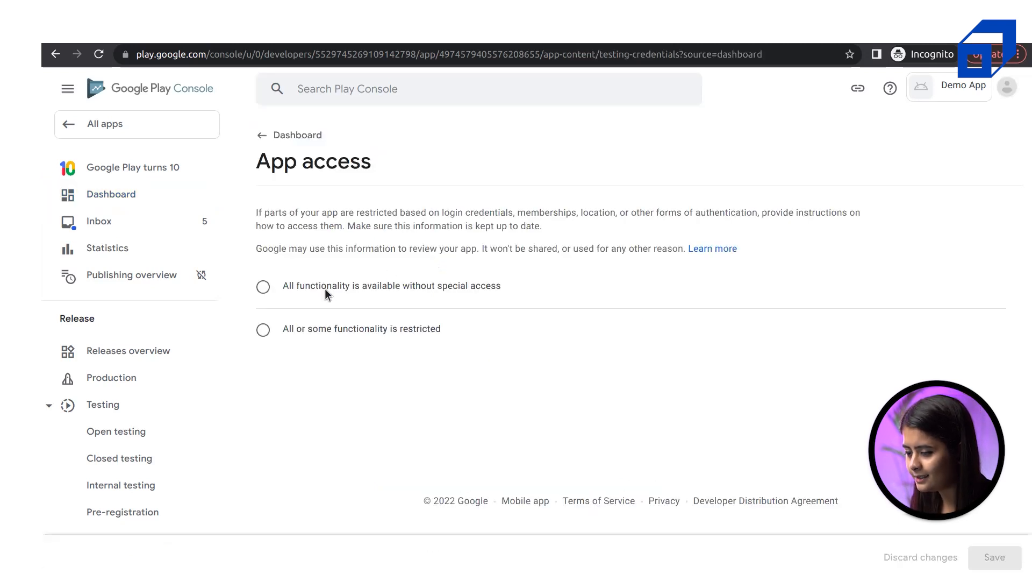
left_click(288, 291)
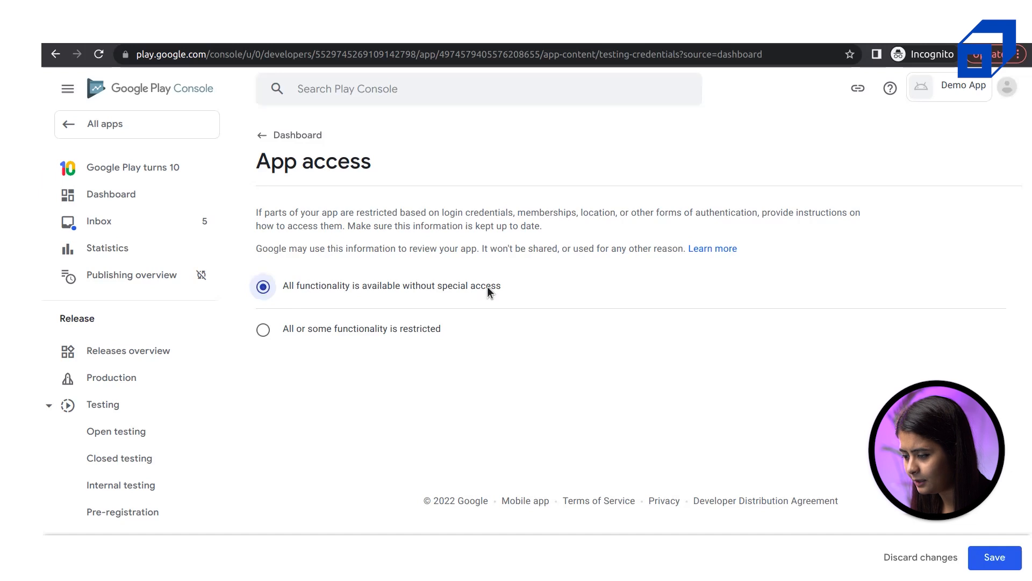
left_click(291, 328)
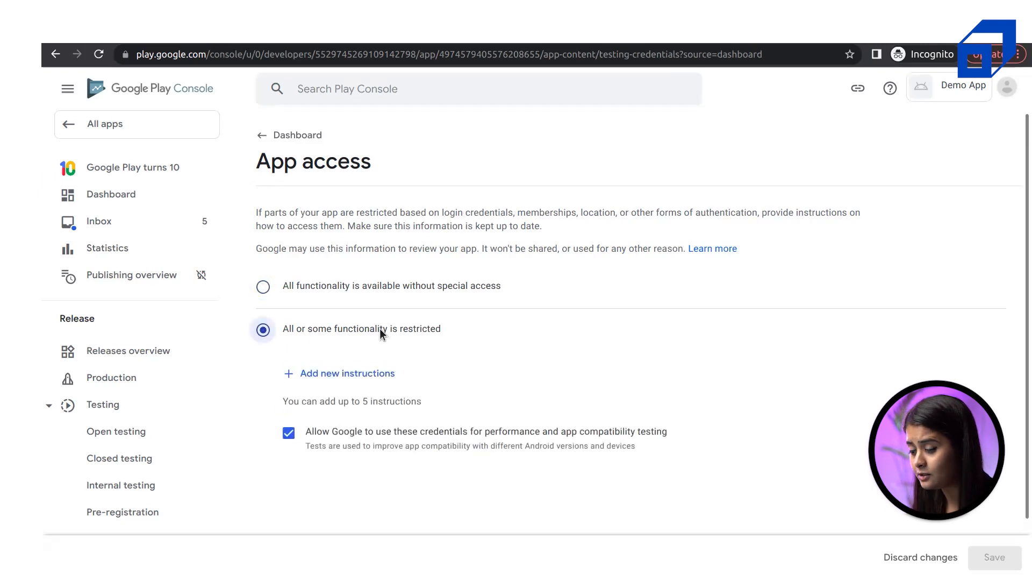
left_click(321, 291)
left_click(1002, 558)
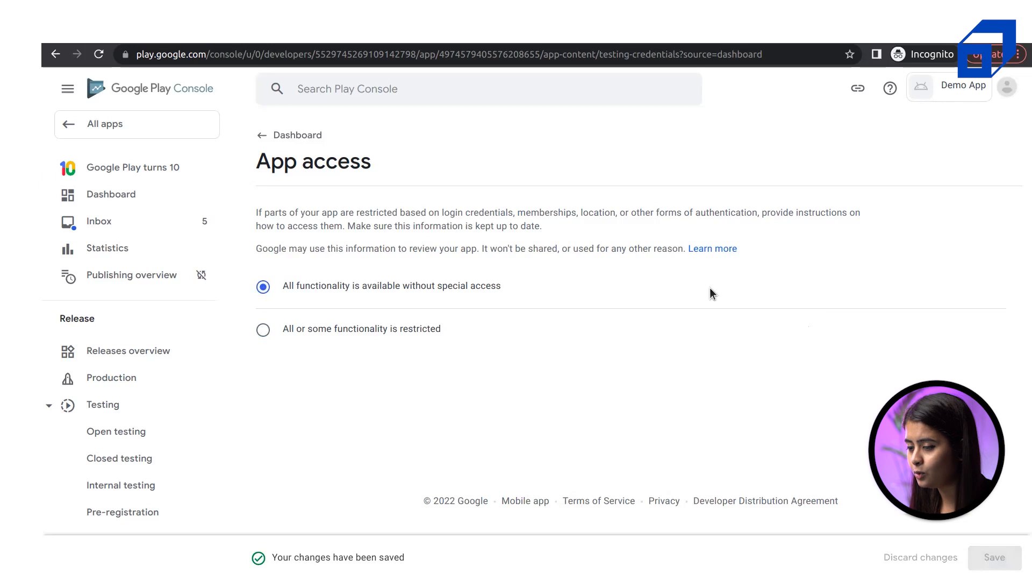
left_click(286, 141)
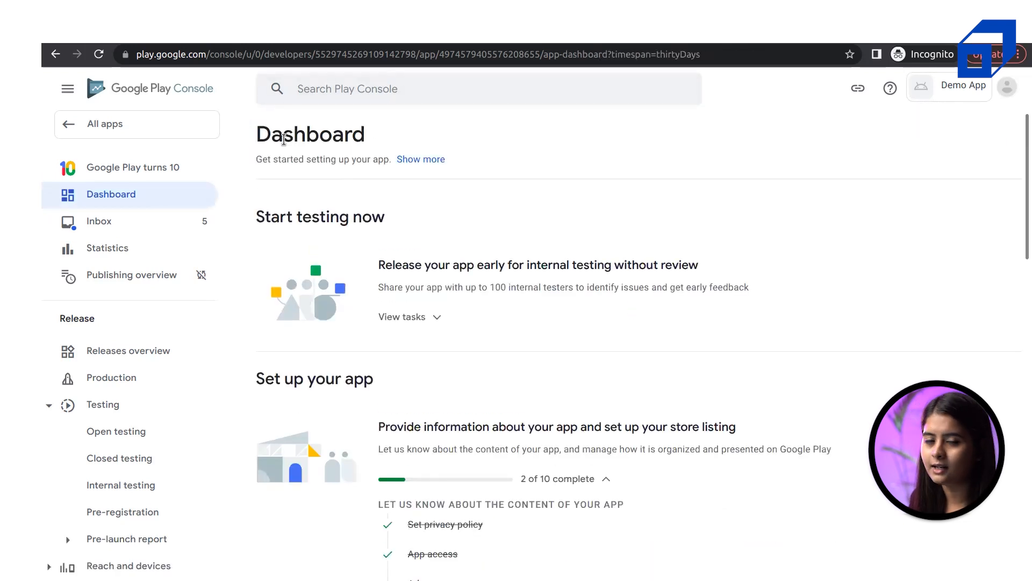
Declare 'No, my app does not contain ads' in the Ads section, save, and return to the dashboard
scroll(585, 335, "down", 7)
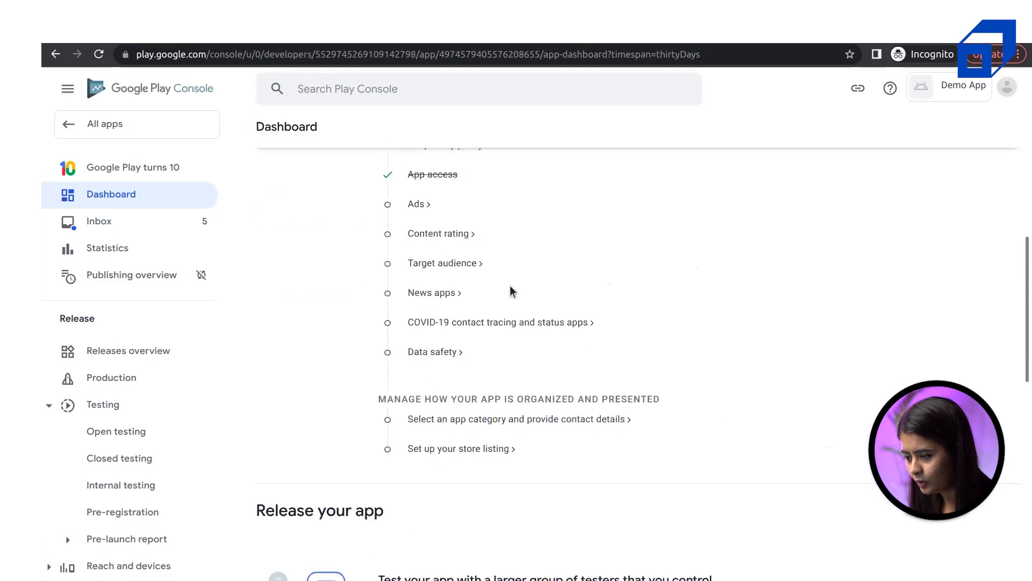
left_click(422, 205)
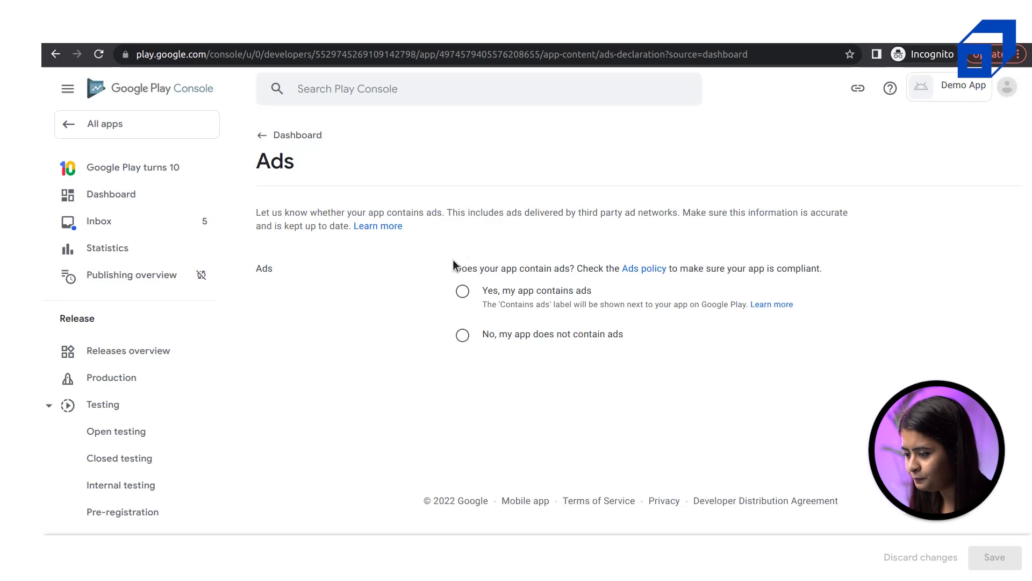
left_click_drag(459, 271, 576, 269)
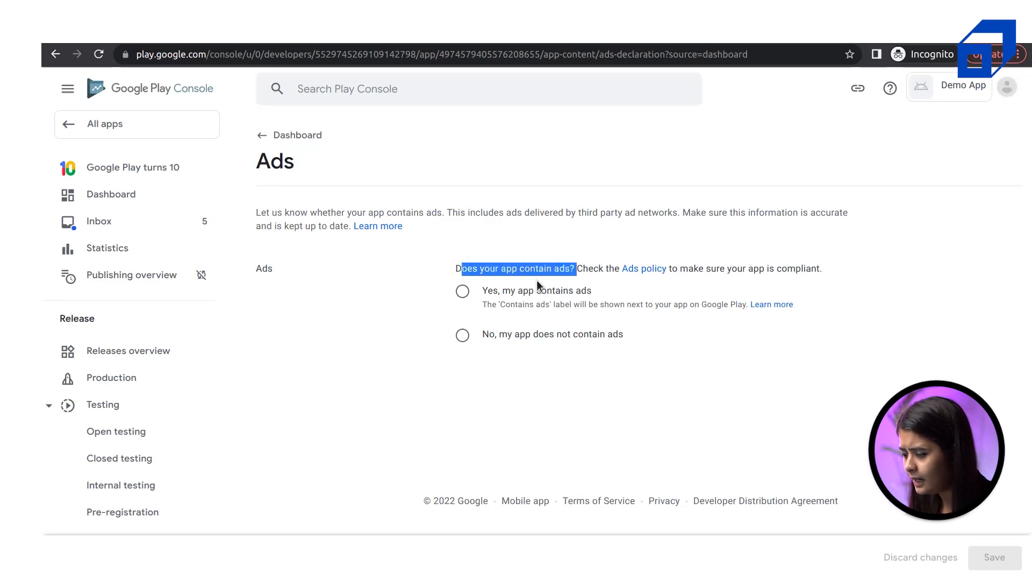
left_click(465, 335)
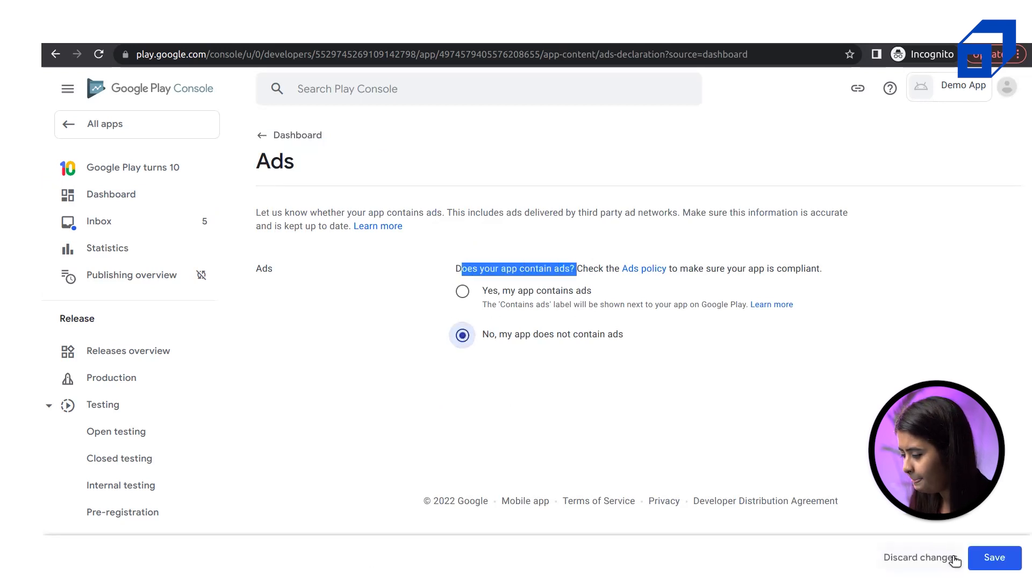
left_click(1009, 565)
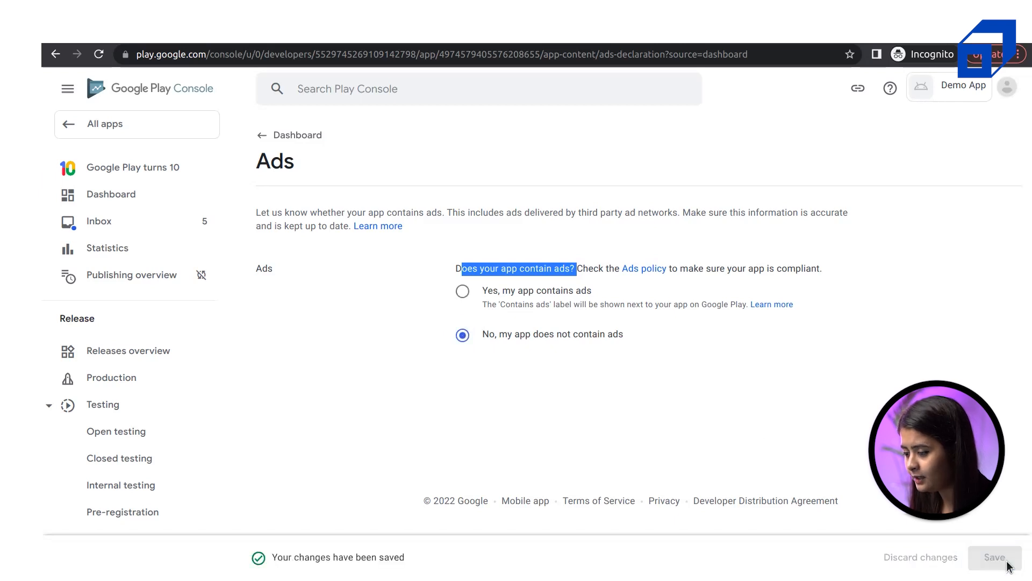
left_click(263, 135)
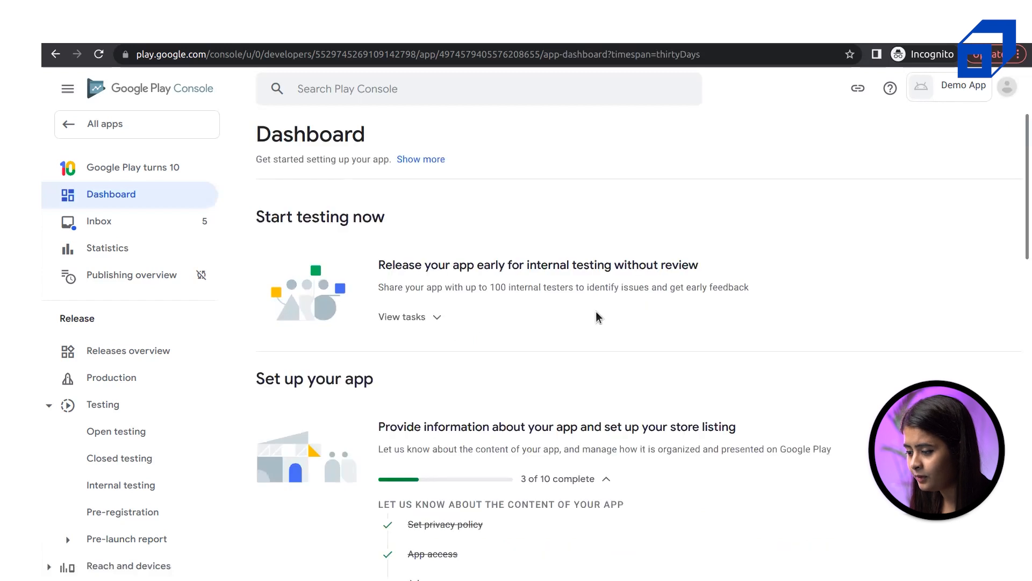
scroll(595, 317, "down", 3)
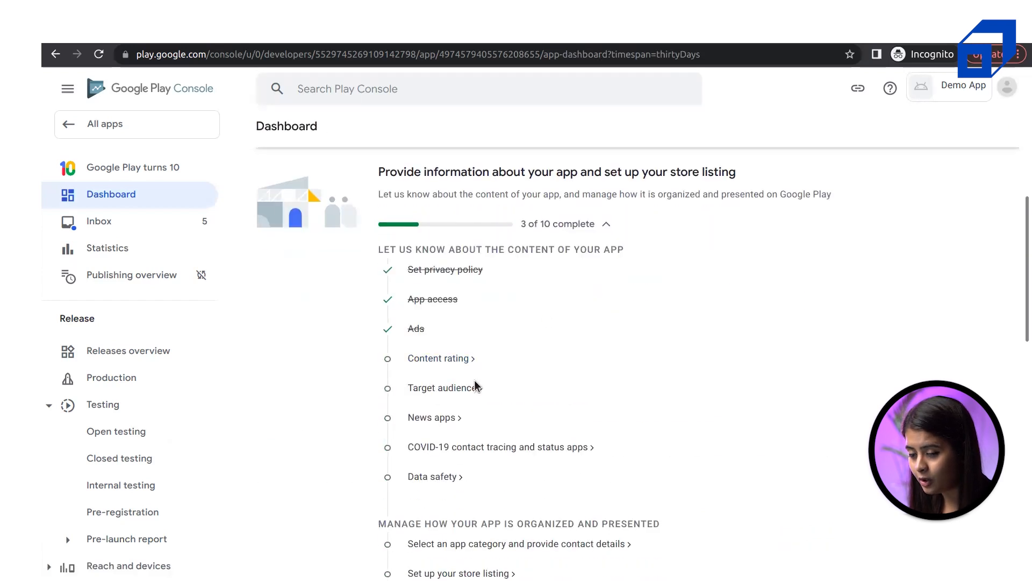
scroll(155, 433, "down", 9)
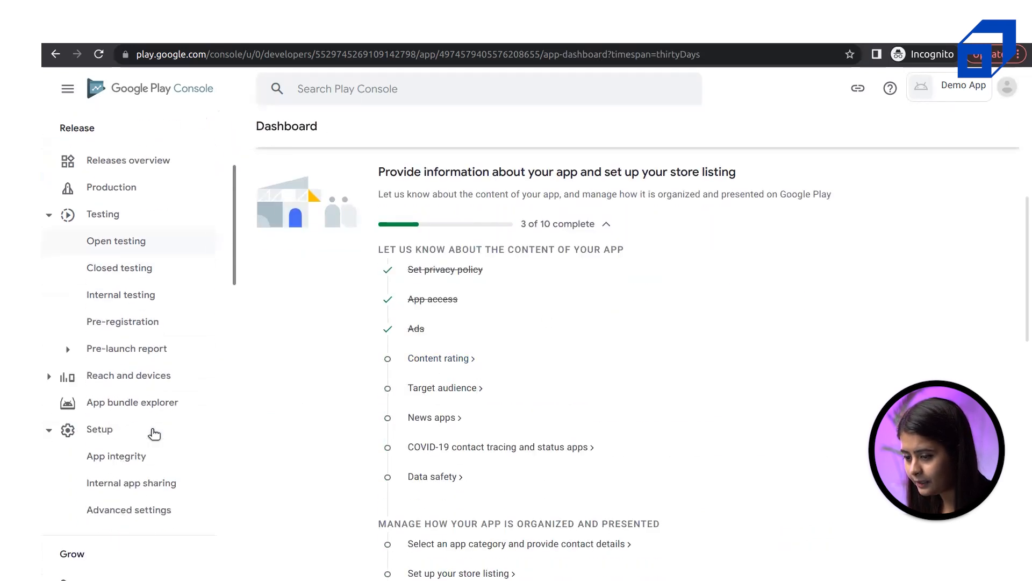
scroll(154, 434, "down", 10)
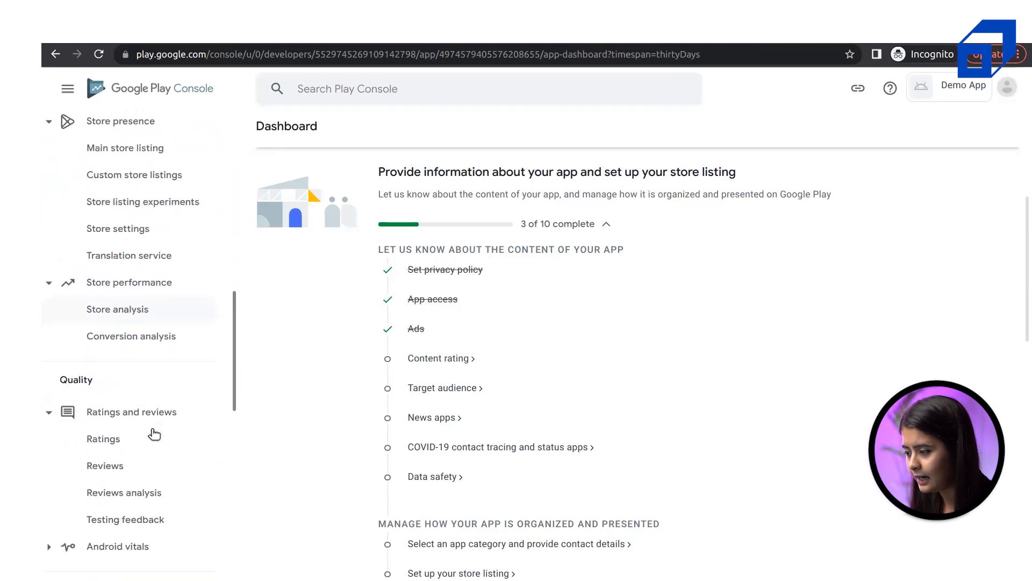
scroll(154, 434, "down", 2)
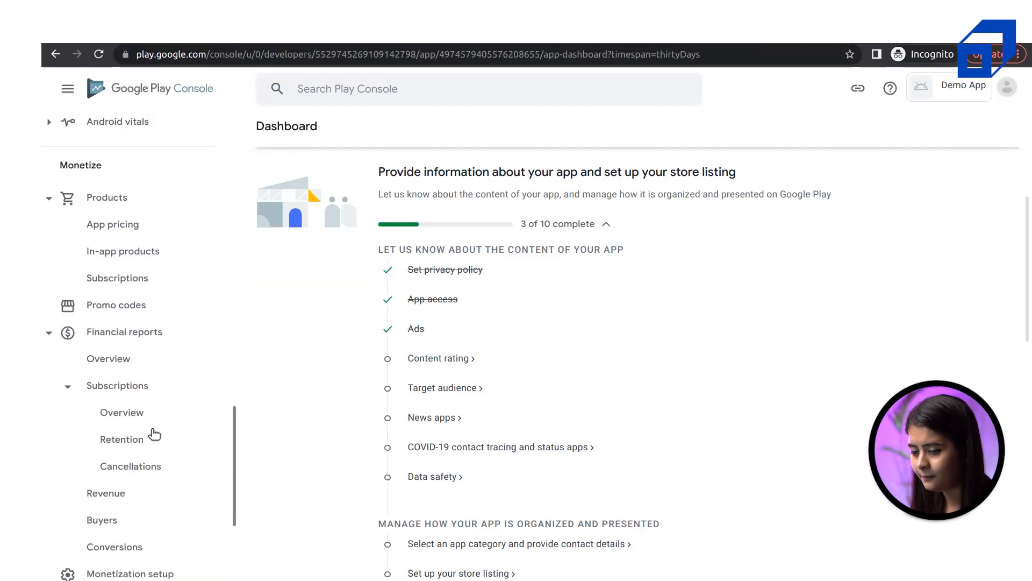
scroll(154, 433, "down", 4)
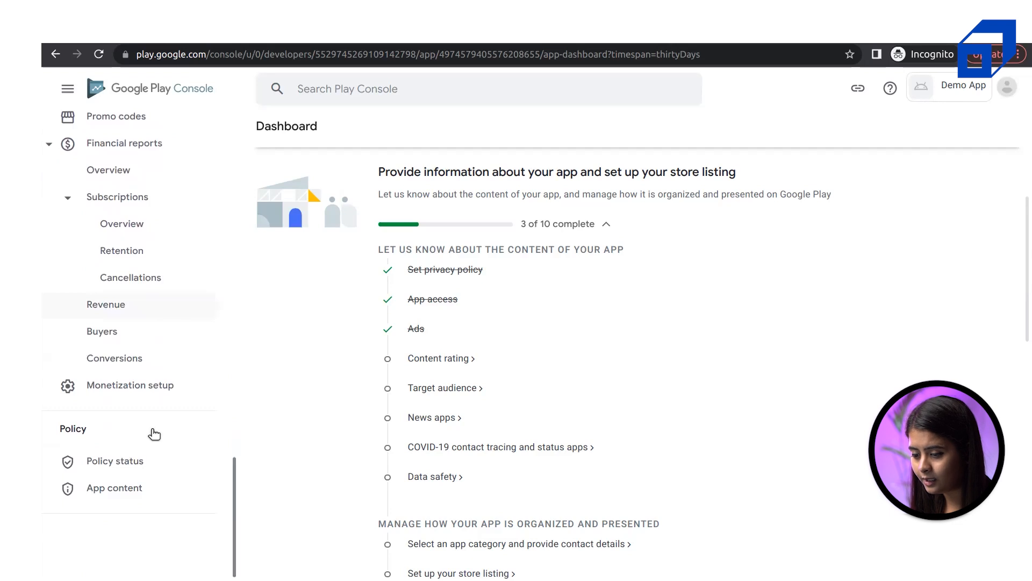
scroll(154, 433, "up", 15)
scroll(154, 433, "up", 10)
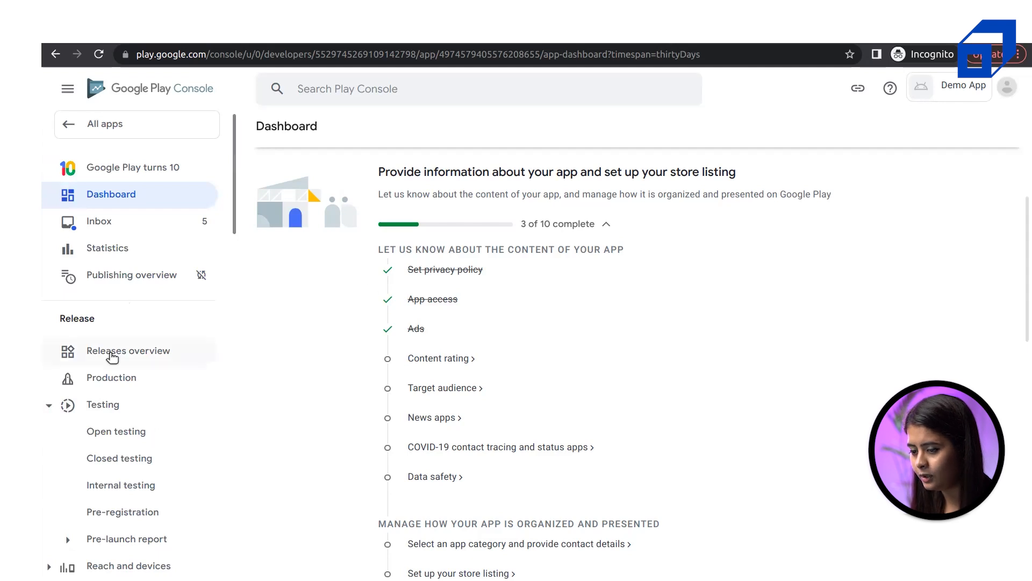
scroll(146, 253, "down", 4)
scroll(146, 253, "up", 4)
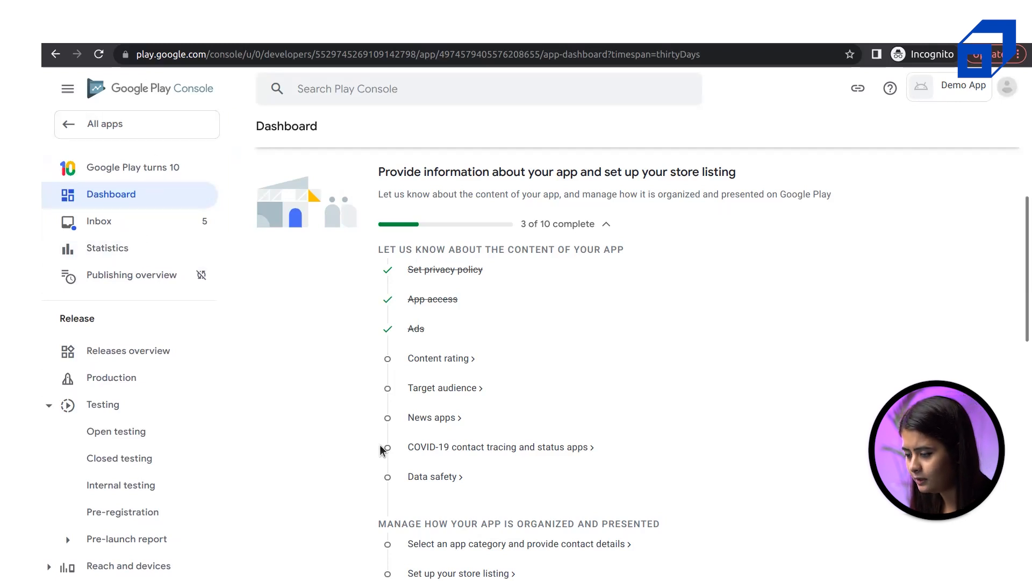
Open the Content rating questionnaire and fill in the contact e-mail address
left_click(438, 358)
left_click_drag(426, 159, 256, 167)
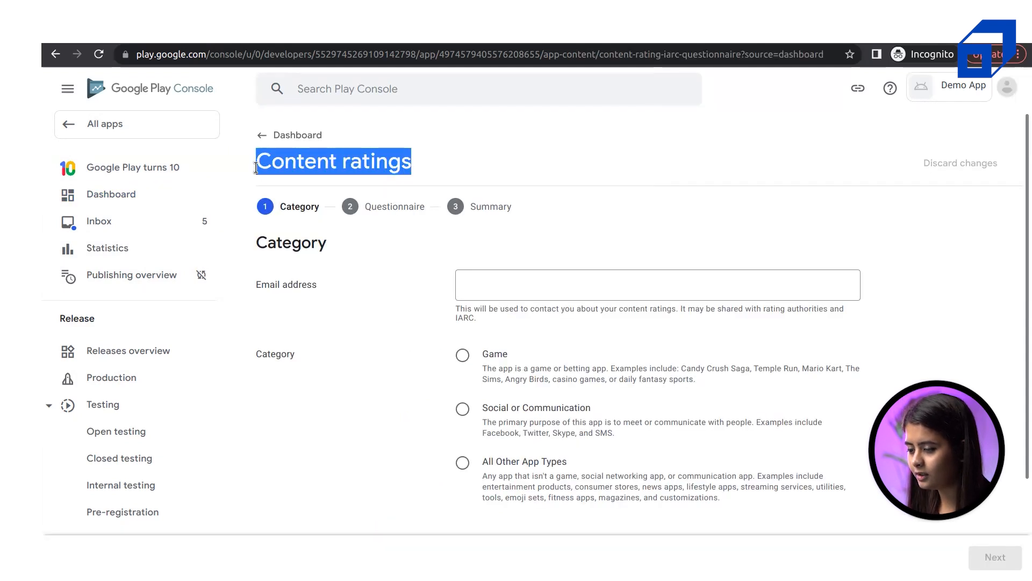
left_click(515, 294)
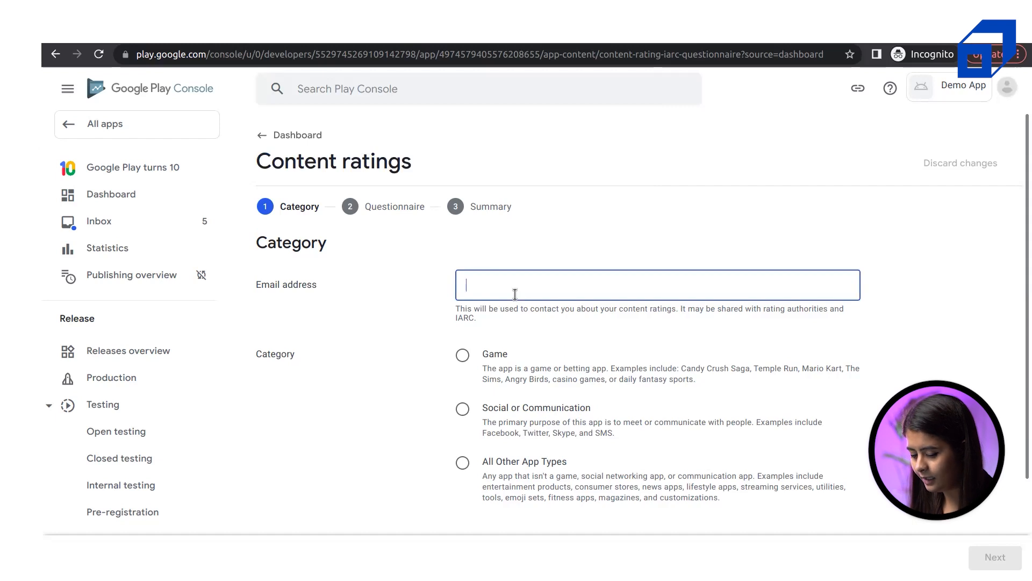
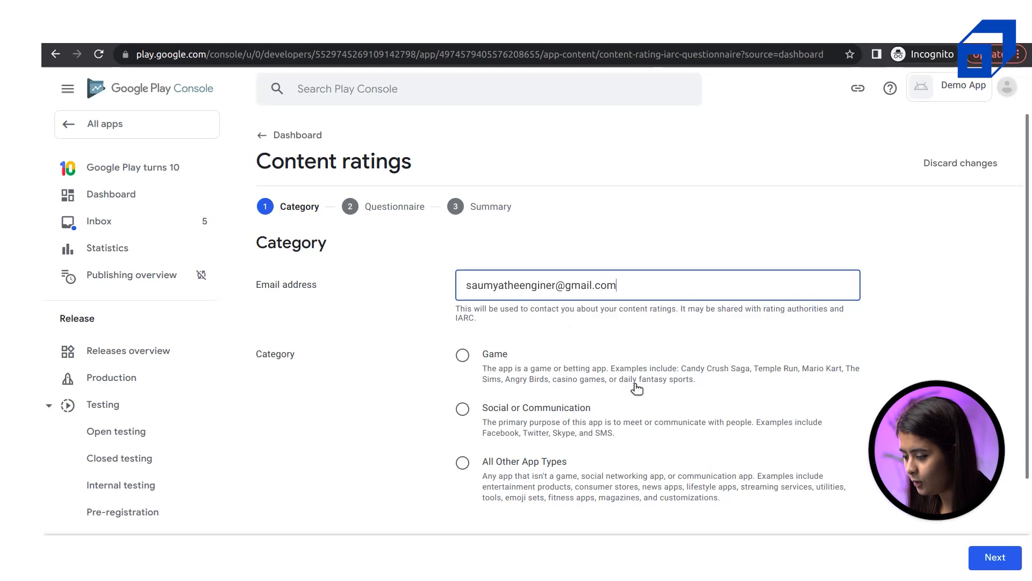
scroll(638, 388, "down", 2)
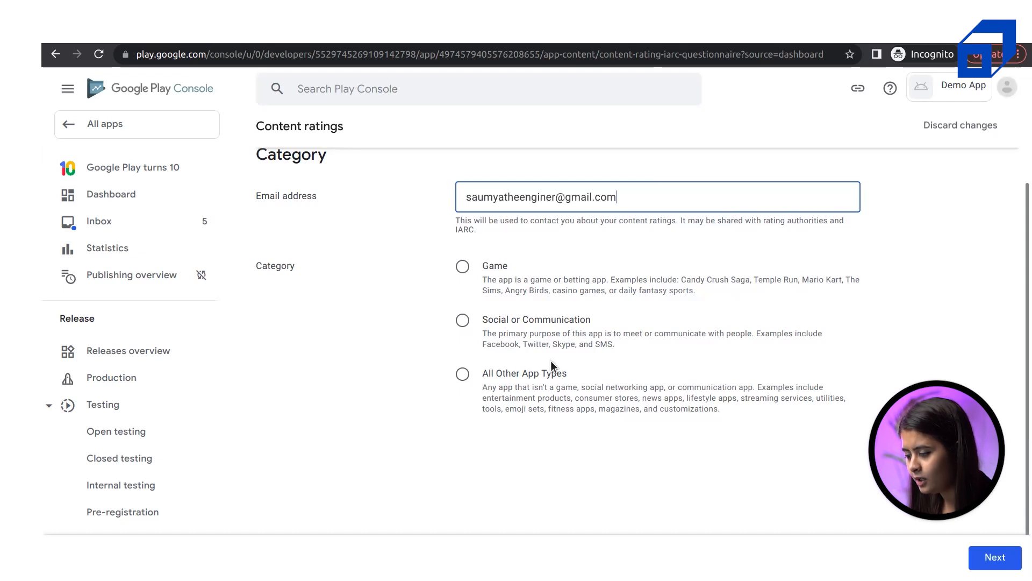
left_click(525, 338)
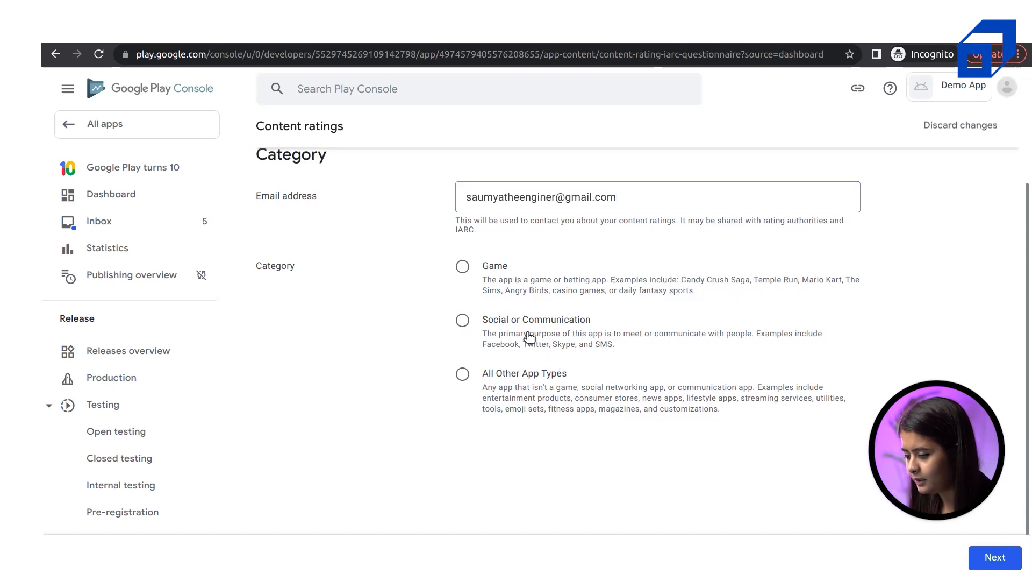
Choose Social or Communication as the category and move to the questionnaire step
left_click(463, 321)
scroll(600, 360, "down", 1)
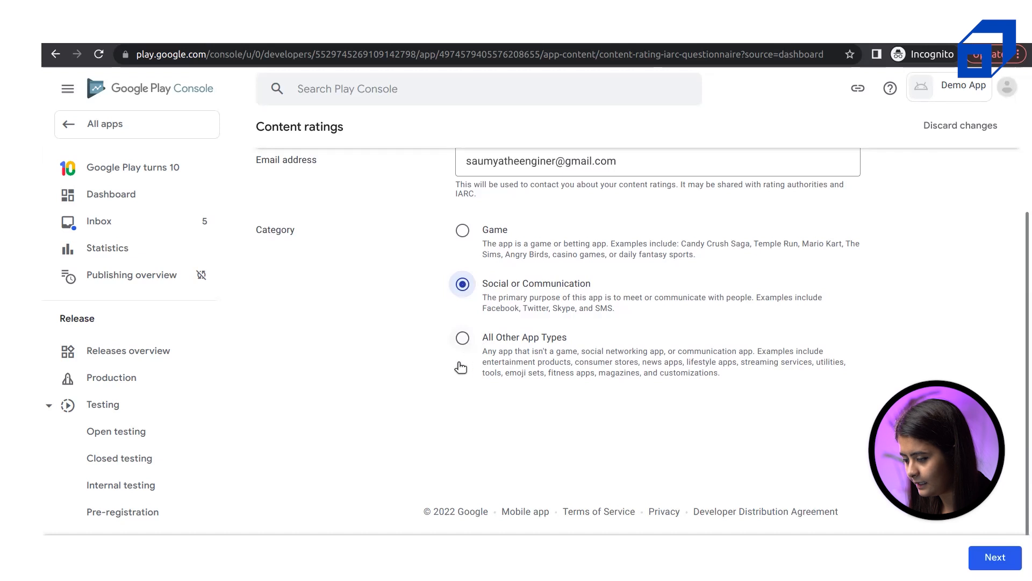
left_click(997, 557)
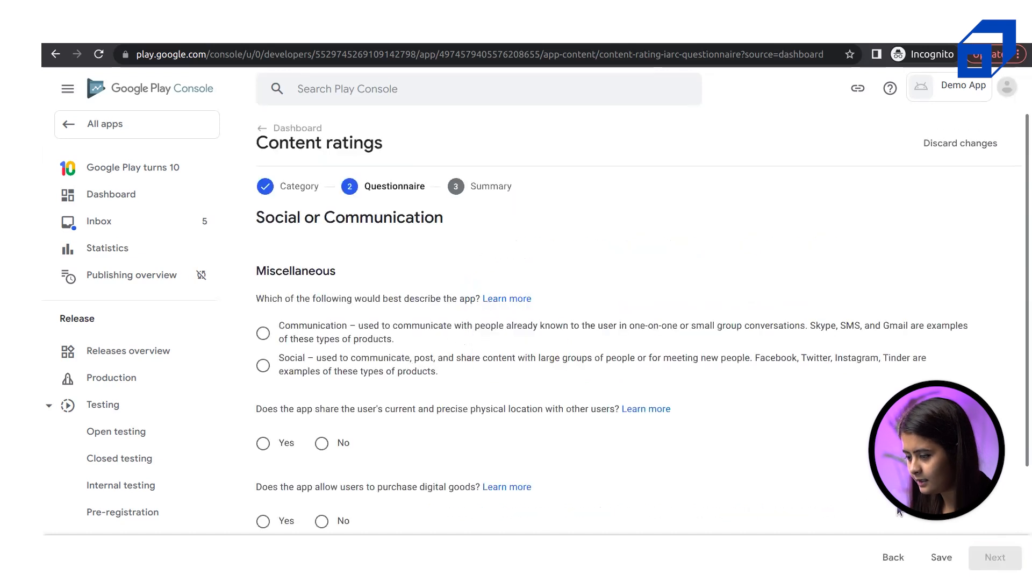
Answer that the app is a Communication app
scroll(524, 420, "down", 3)
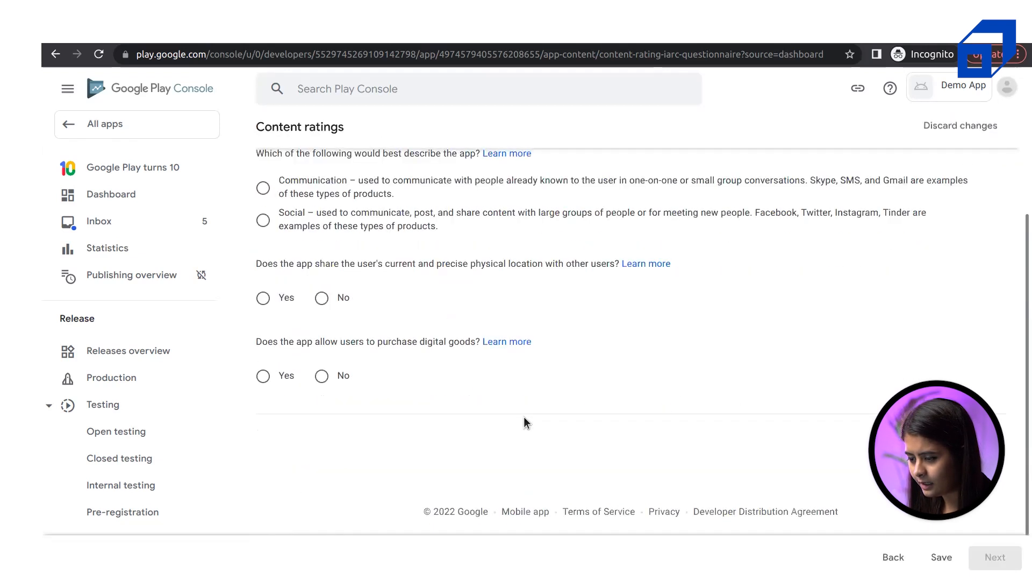
scroll(508, 383, "up", 3)
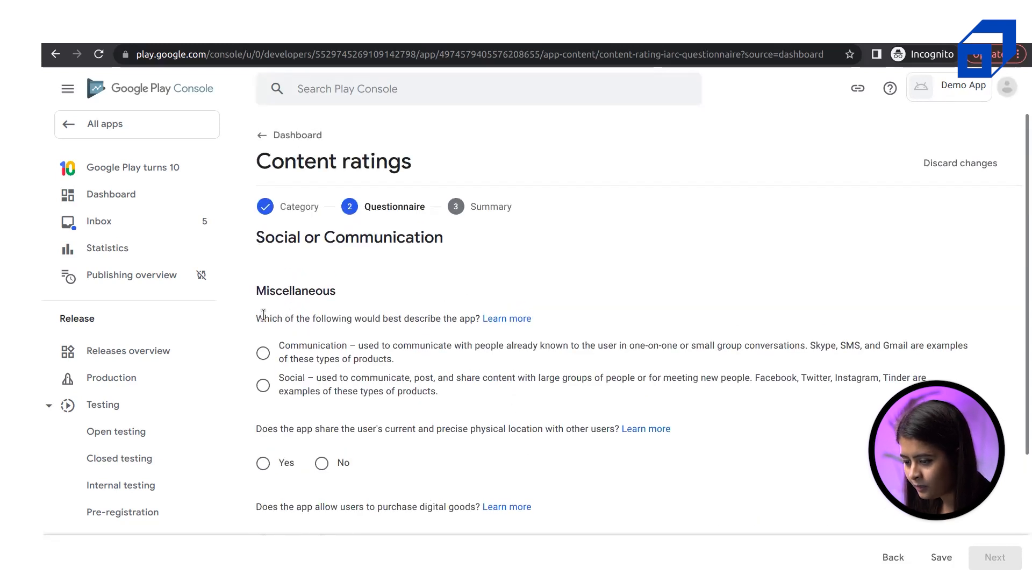
left_click_drag(265, 318, 474, 321)
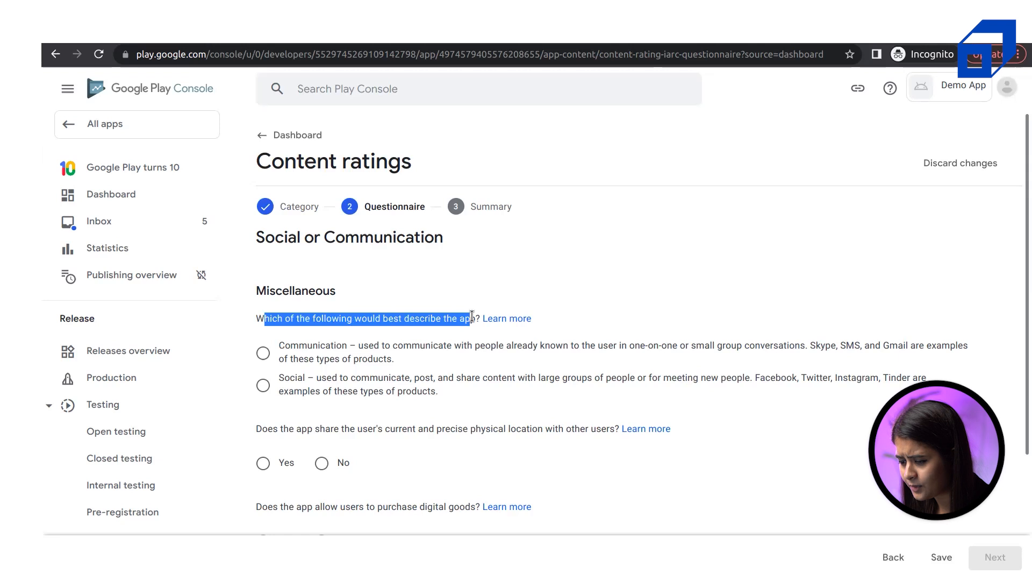
double_click(467, 319)
left_click_drag(278, 345, 399, 358)
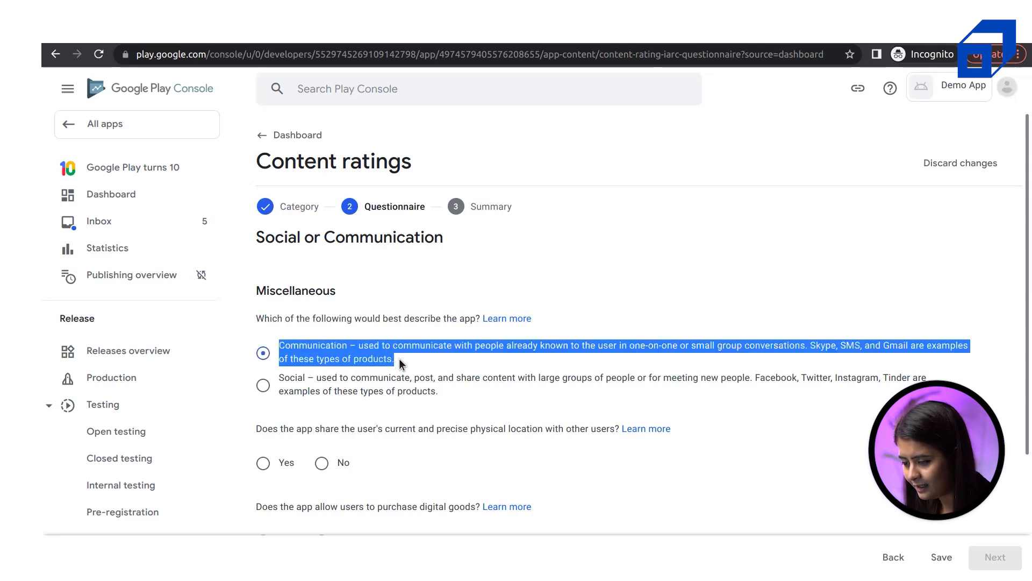
left_click(399, 358)
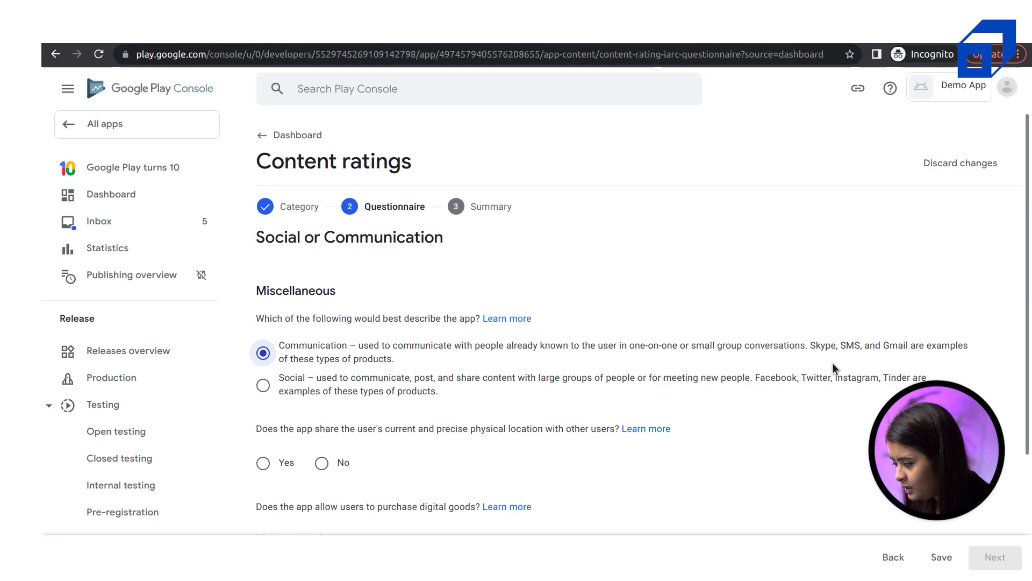
Answer No to sharing users' precise location and No to purchasing digital goods
scroll(309, 463, "down", 3)
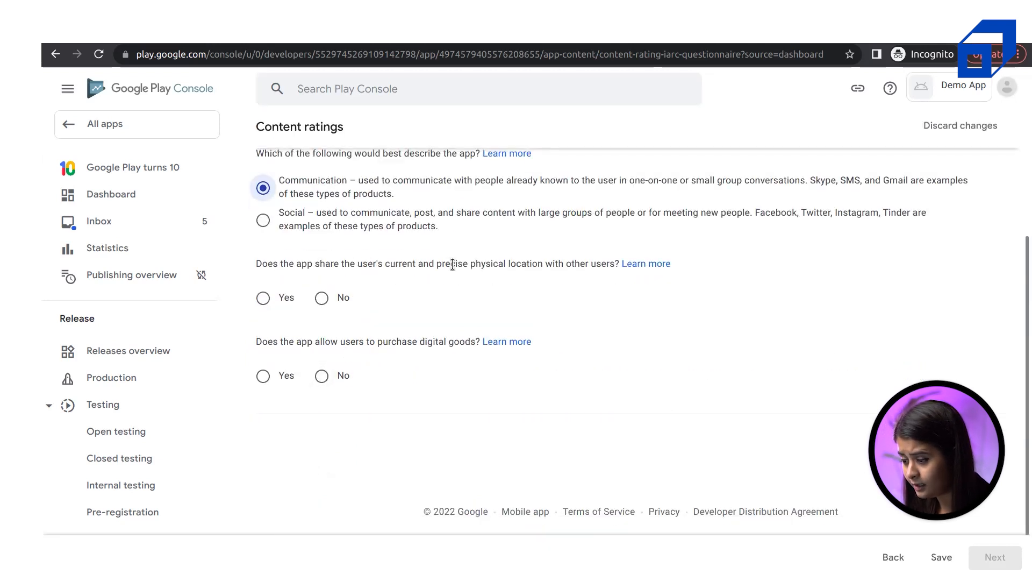
left_click(321, 299)
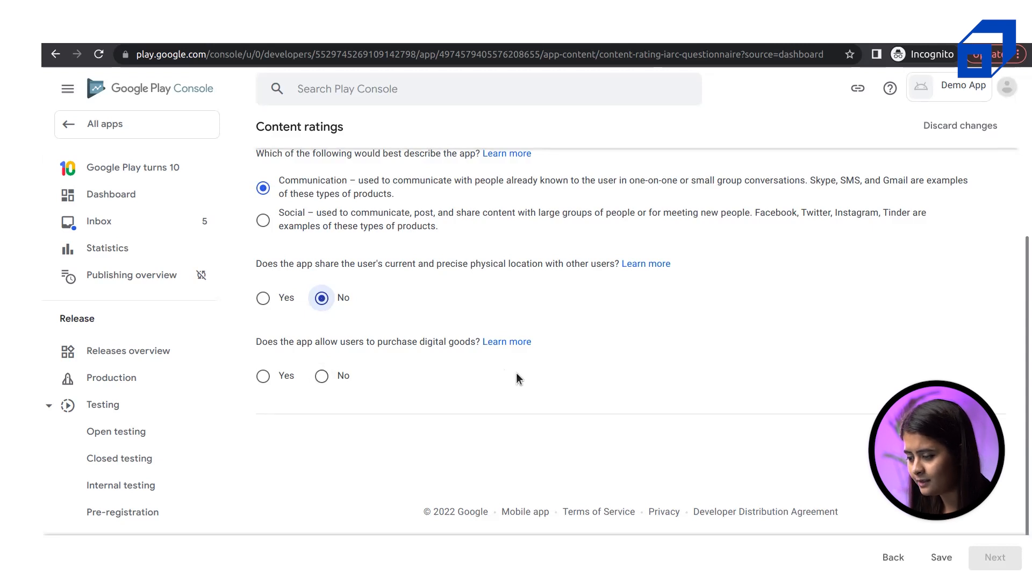
scroll(516, 372, "up", 3)
scroll(516, 372, "down", 3)
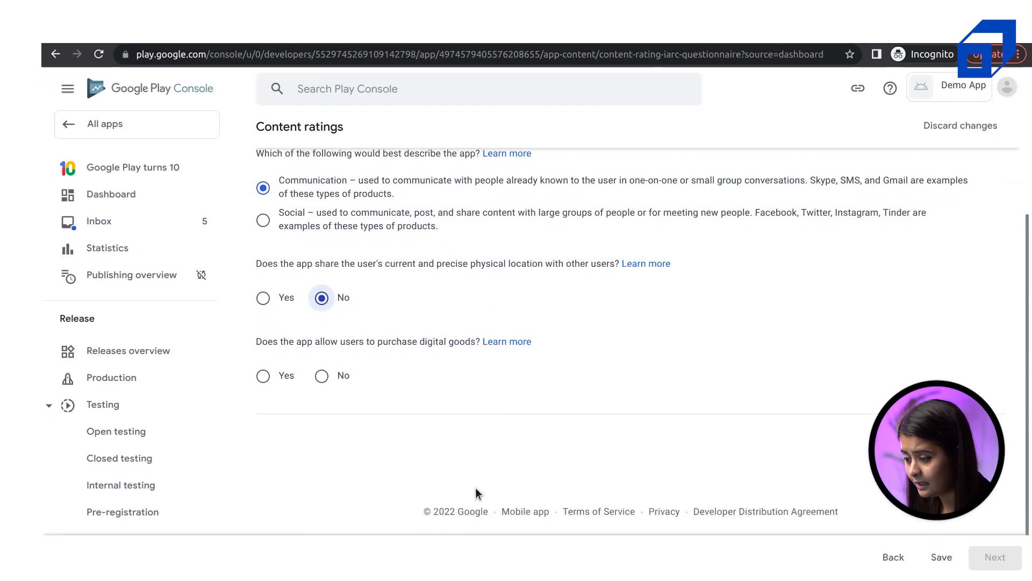
scroll(595, 355, "up", 2)
scroll(595, 355, "down", 3)
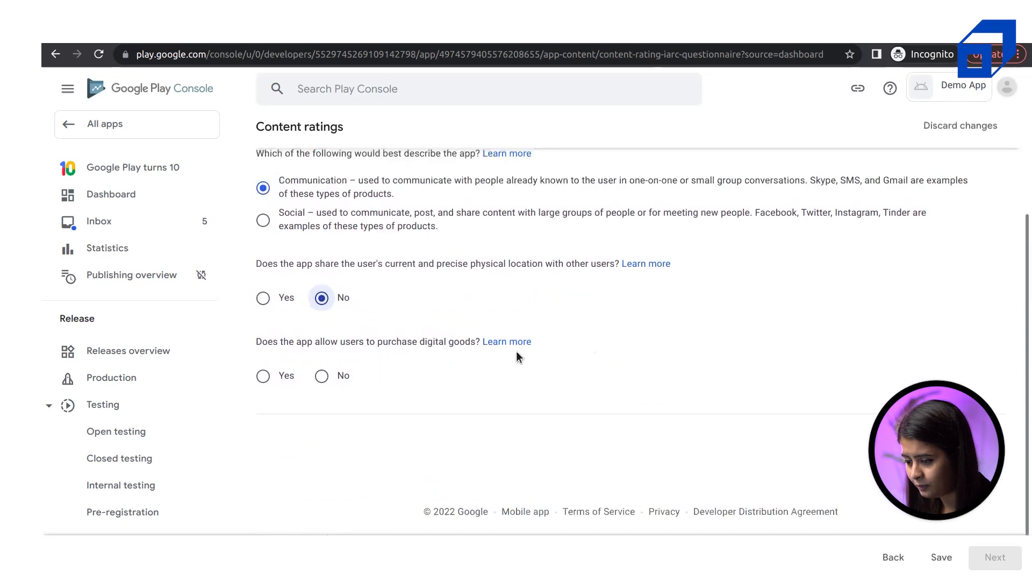
left_click(294, 341)
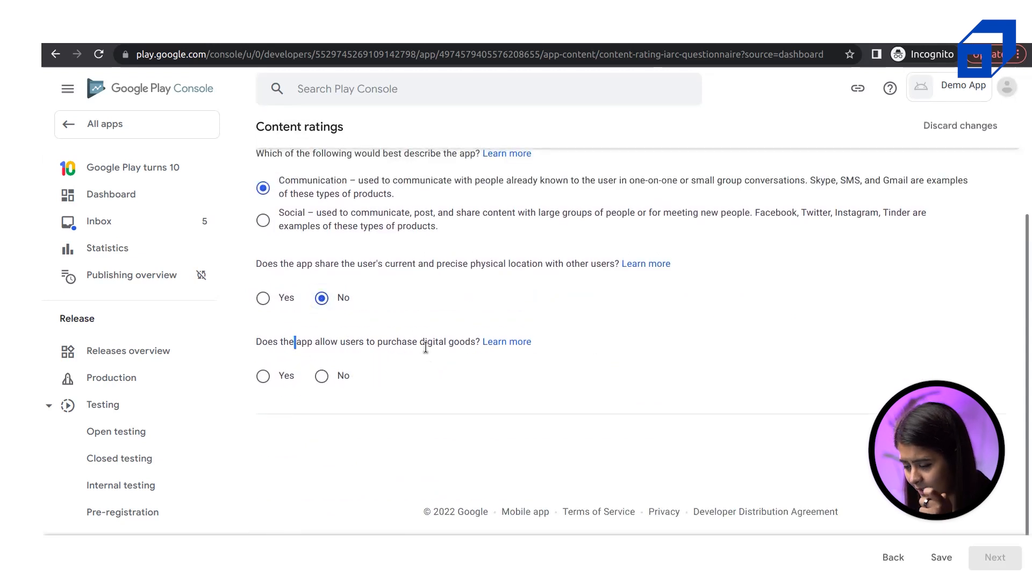
left_click(322, 376)
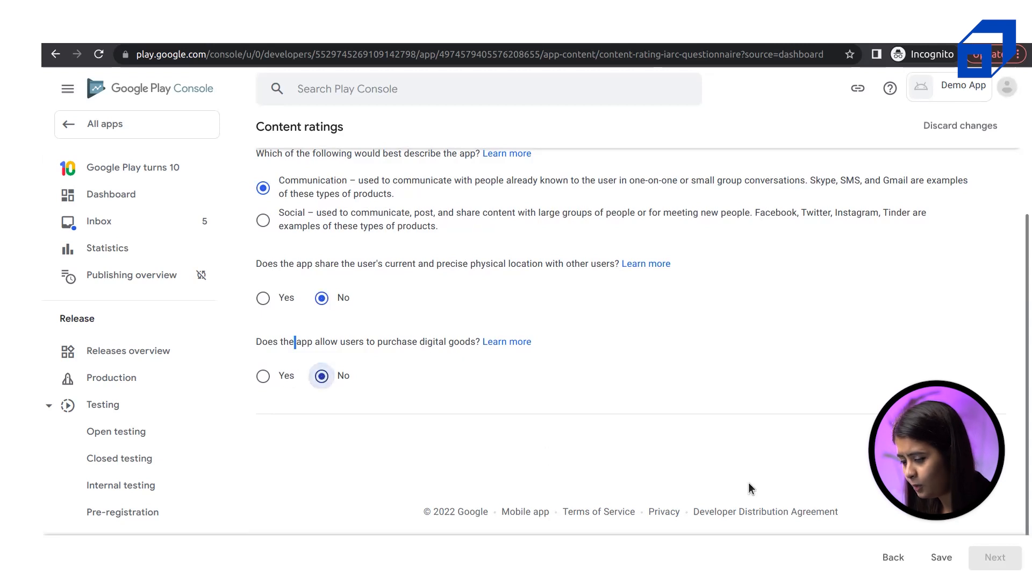
Confirm Communication as the app type, save the answers, and continue to the summary
scroll(658, 380, "up", 3)
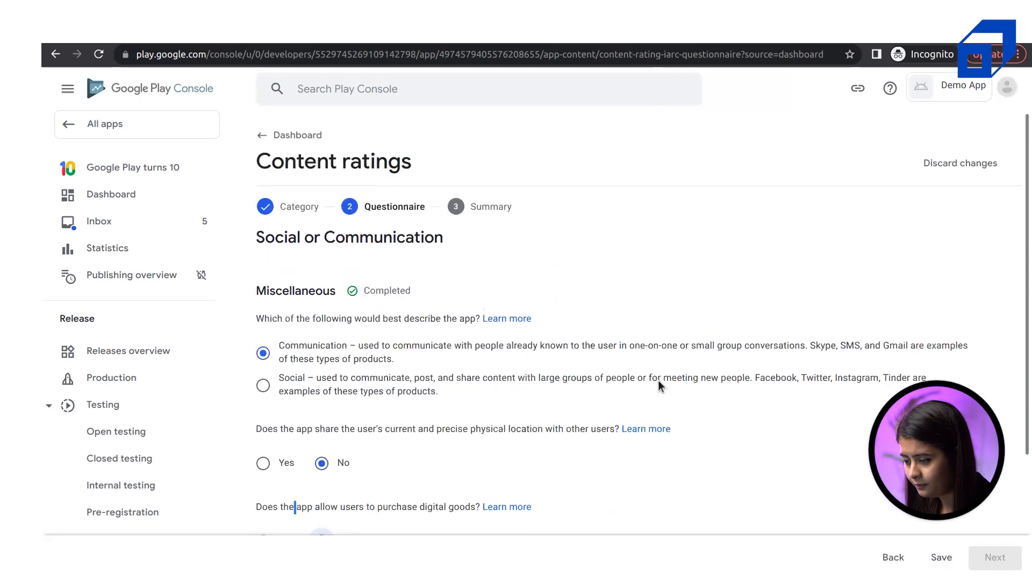
scroll(497, 331, "down", 2)
left_click(262, 256)
left_click(263, 224)
left_click(939, 558)
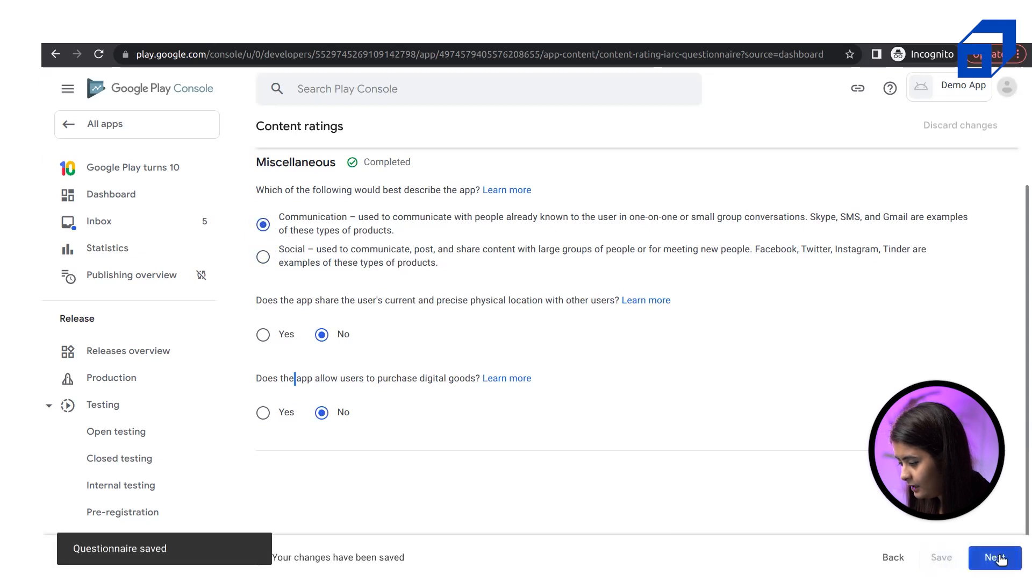
left_click(994, 560)
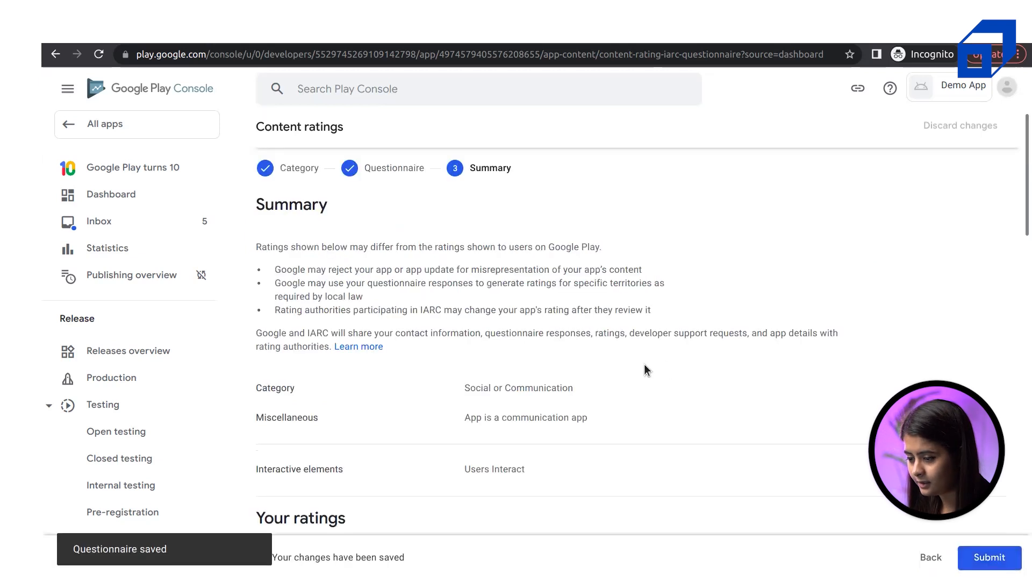
Review the Summary's category and generated ratings such as ESRB Everyone, USK All ages and IARC 12+
scroll(644, 365, "down", 3)
scroll(644, 363, "up", 2)
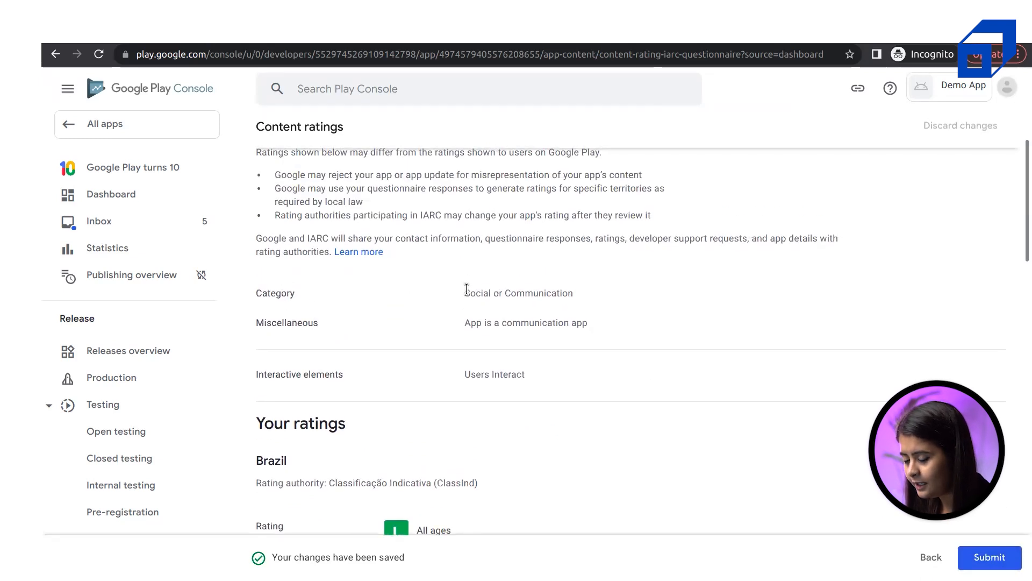
left_click_drag(465, 293, 590, 293)
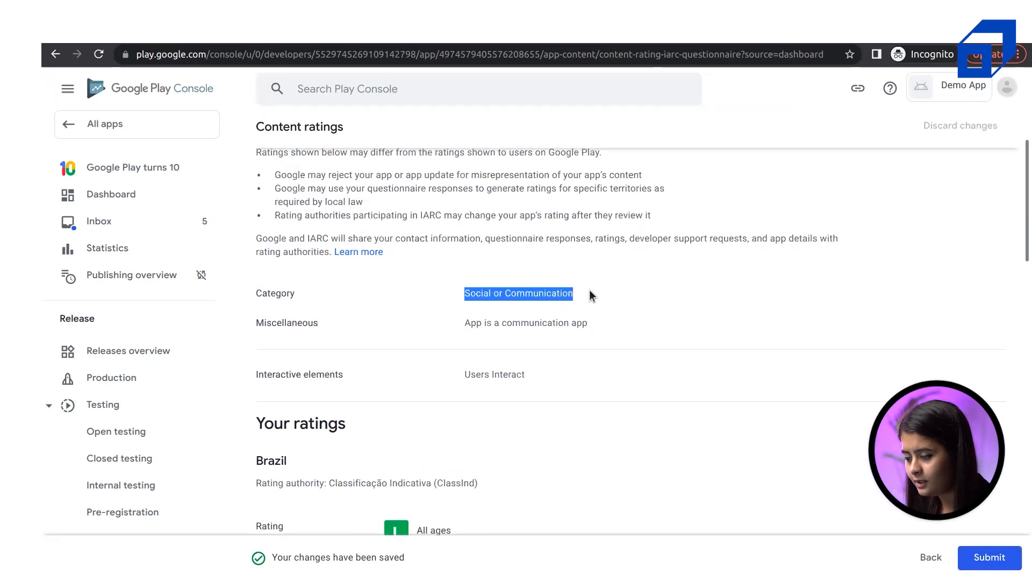
left_click(262, 327)
left_click_drag(262, 327, 551, 388)
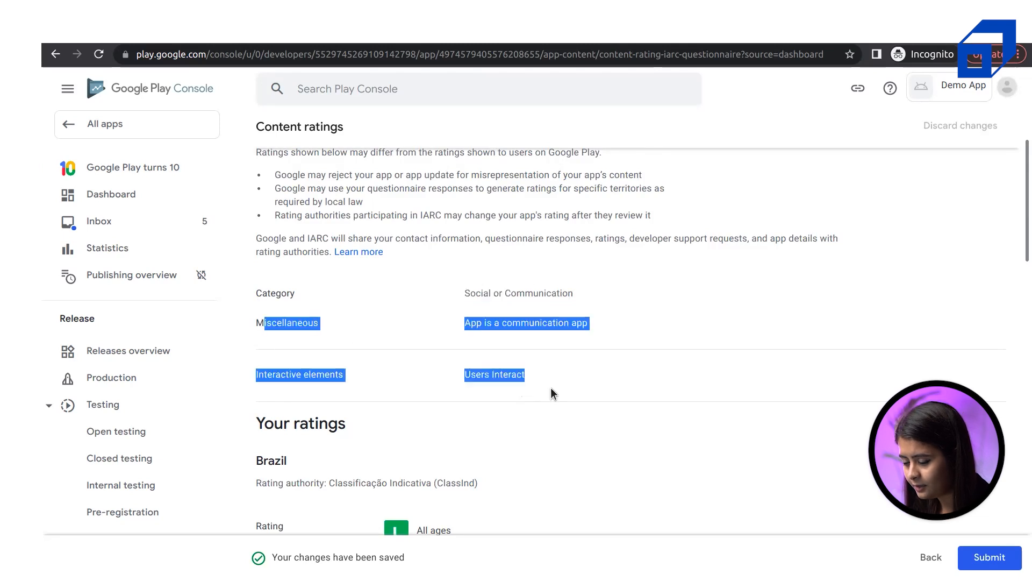
scroll(551, 388, "down", 3)
scroll(551, 389, "down", 2)
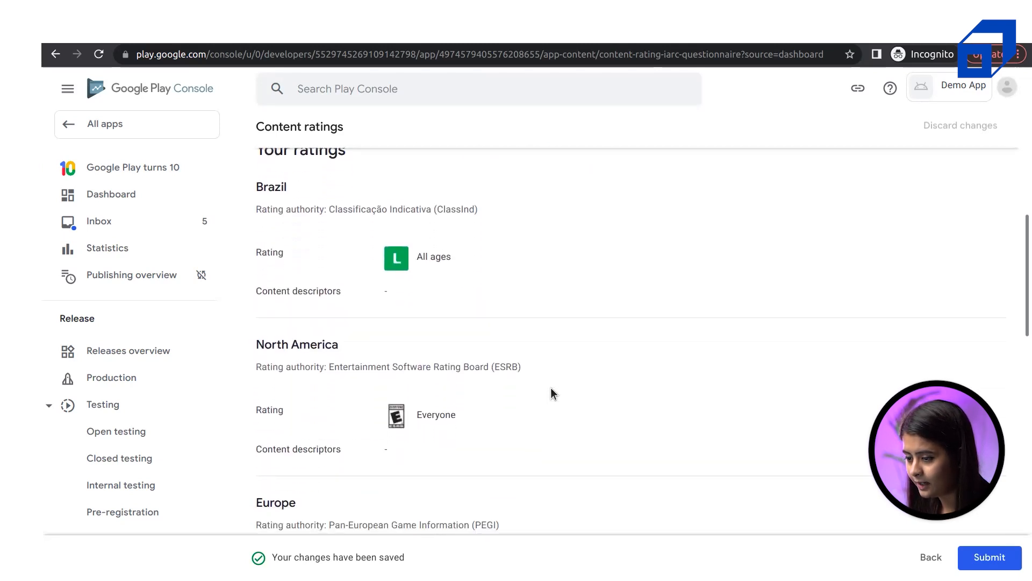
scroll(550, 388, "up", 2)
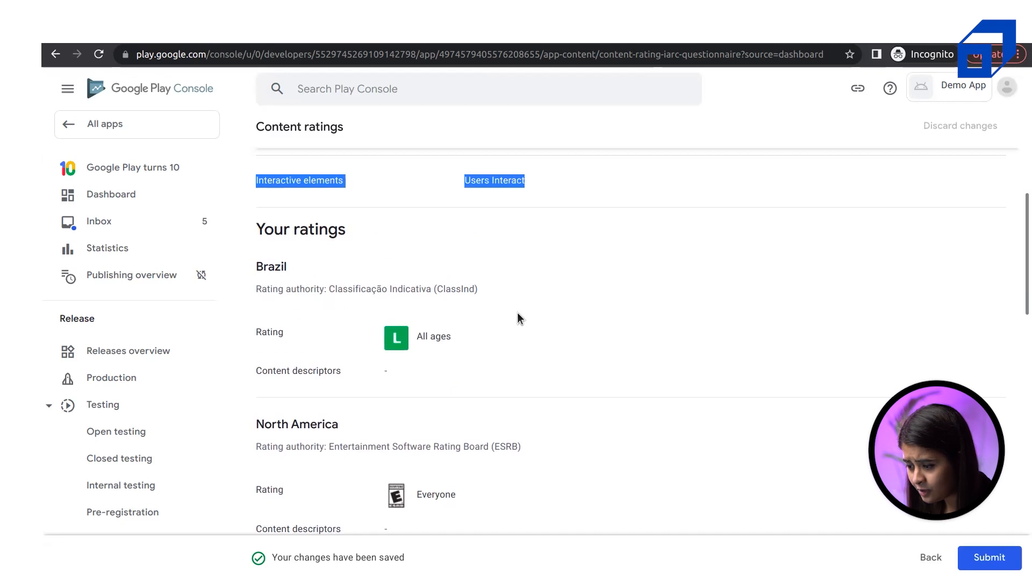
scroll(519, 314, "down", 1)
scroll(519, 318, "down", 4)
scroll(547, 441, "down", 7)
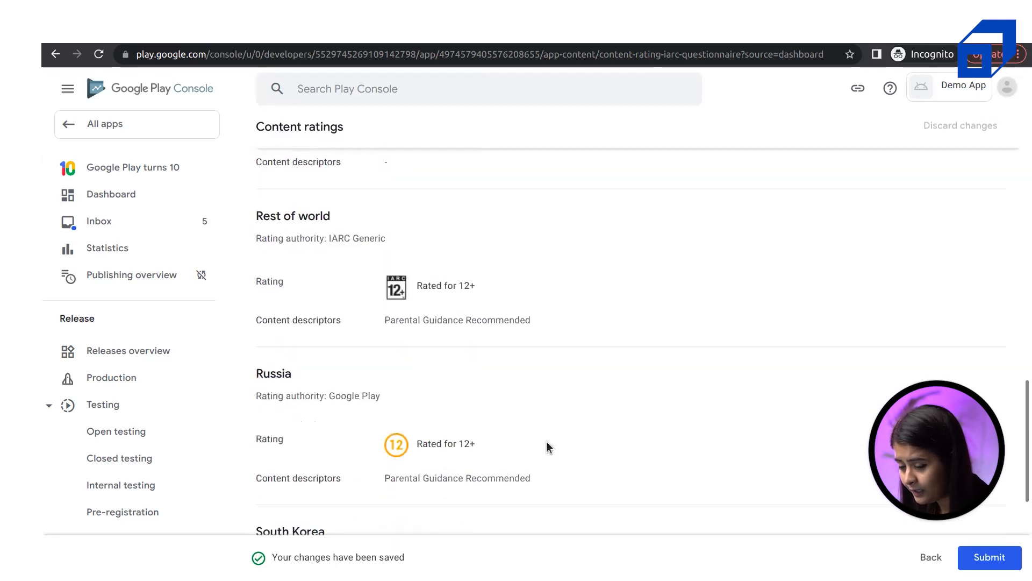
scroll(466, 369, "up", 5)
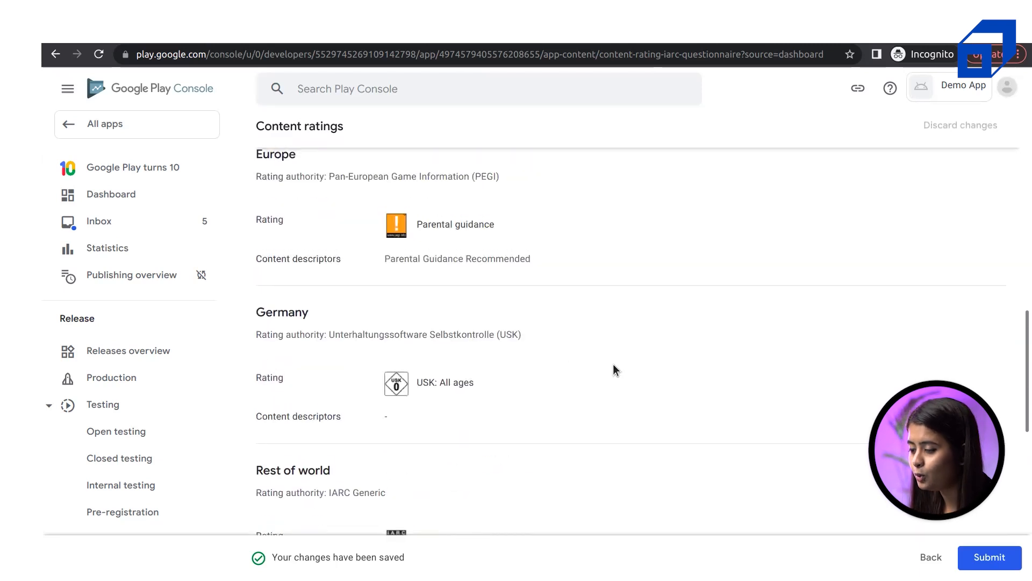
scroll(723, 404, "down", 1)
scroll(723, 405, "up", 5)
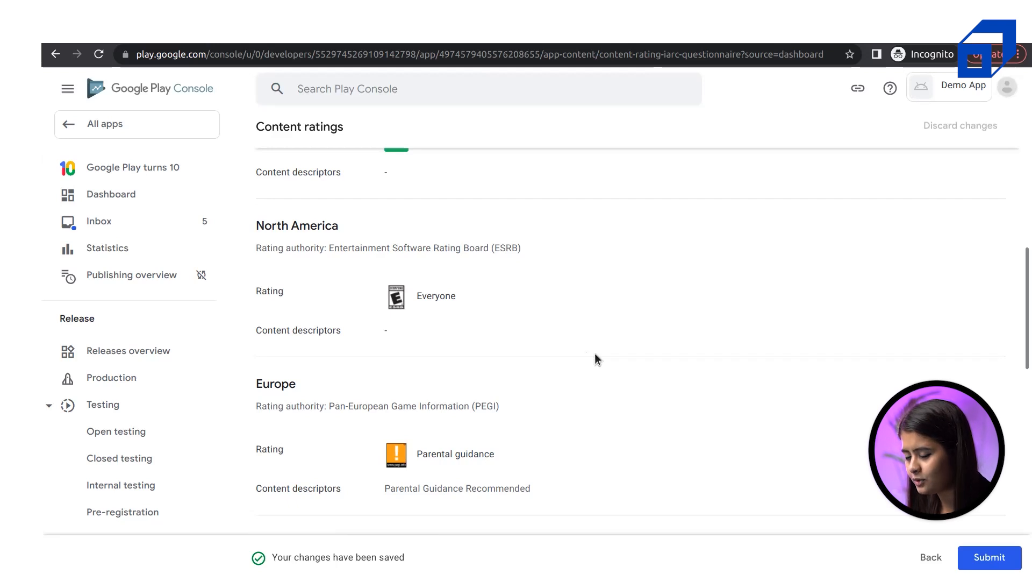
scroll(594, 353, "up", 6)
scroll(595, 353, "down", 10)
scroll(594, 353, "up", 11)
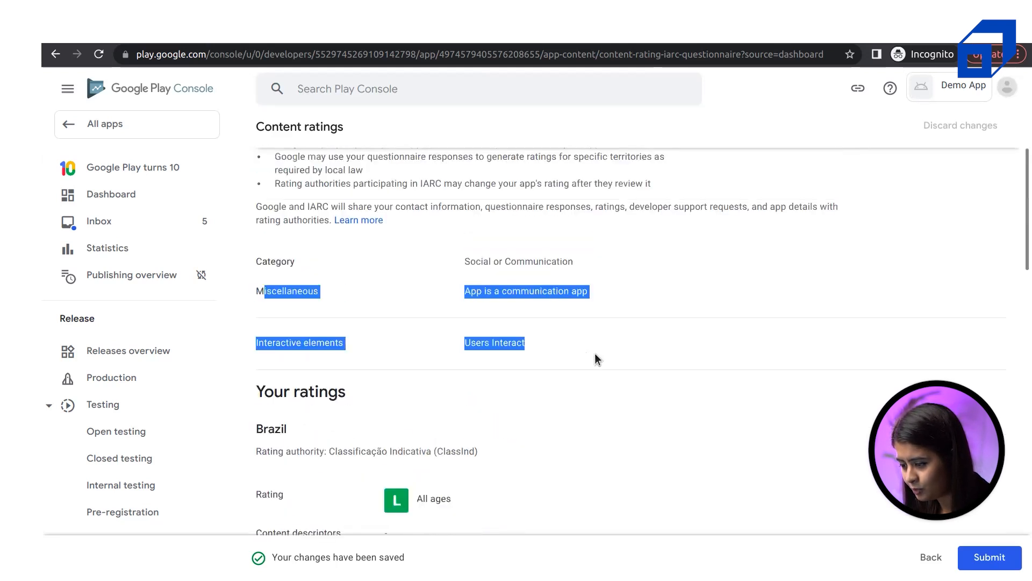
scroll(595, 353, "down", 6)
scroll(558, 362, "up", 3)
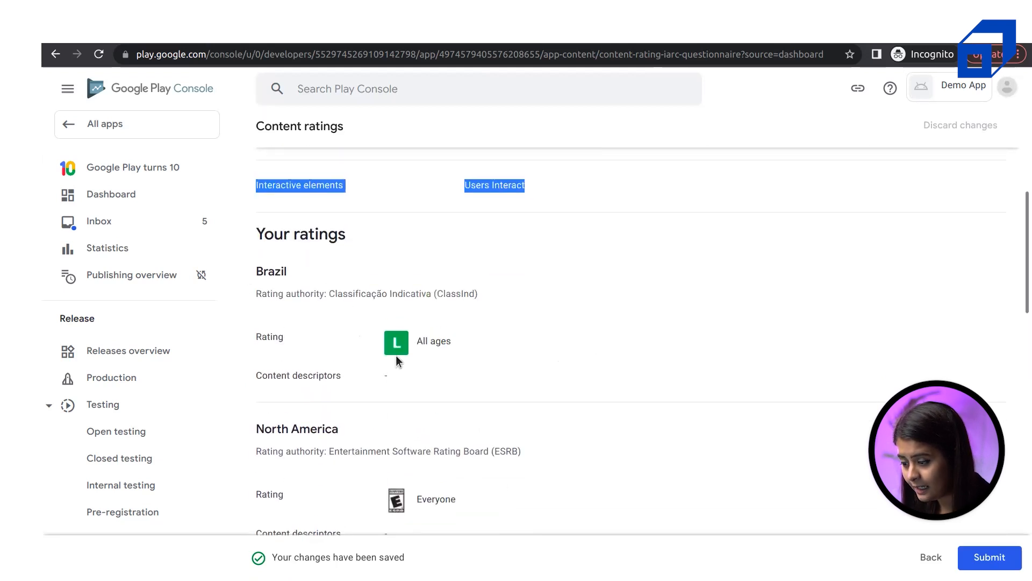
left_click(430, 337)
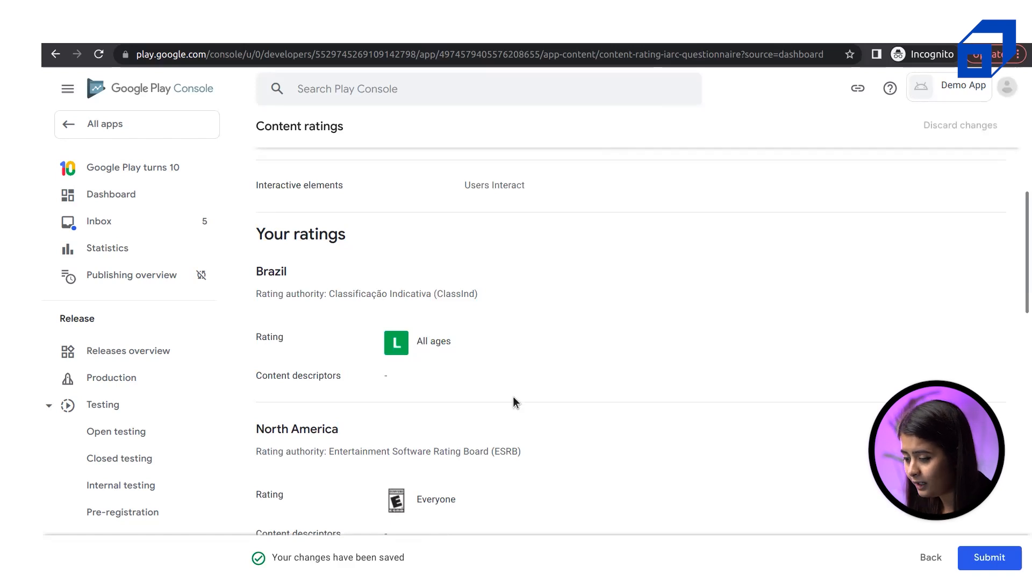
scroll(514, 400, "down", 12)
scroll(517, 400, "down", 5)
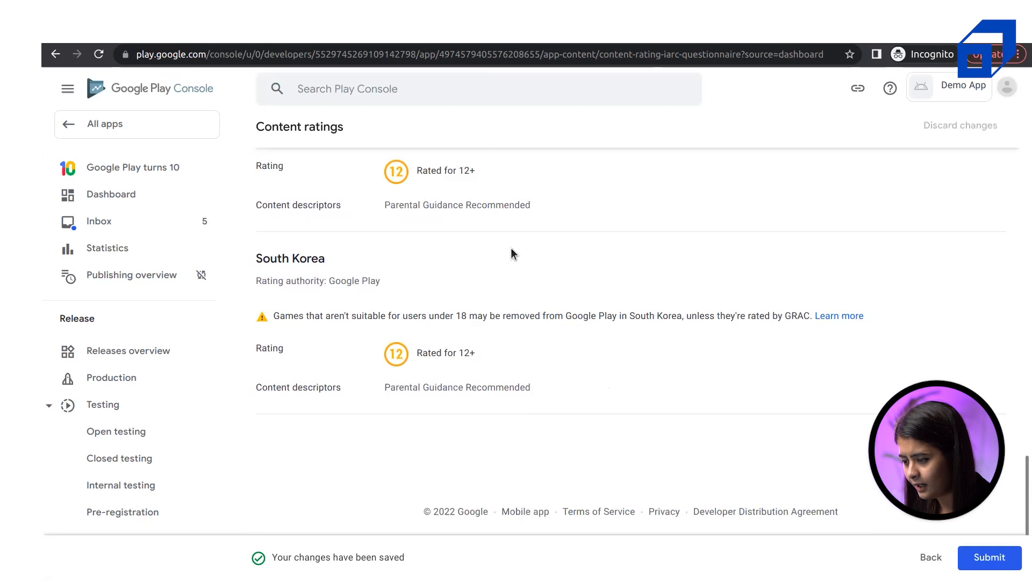
scroll(511, 247, "up", 6)
scroll(511, 248, "down", 6)
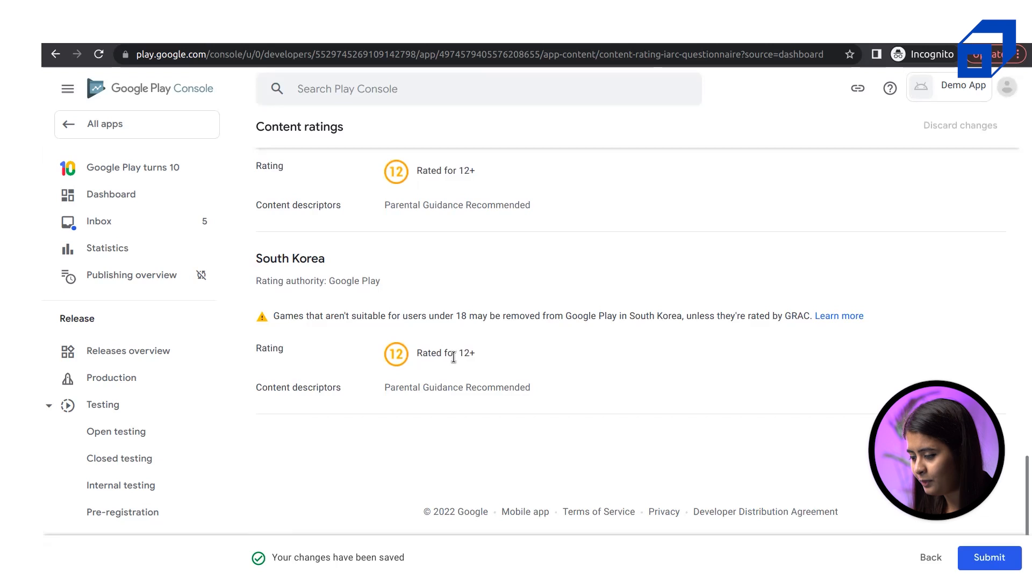
scroll(583, 354, "up", 20)
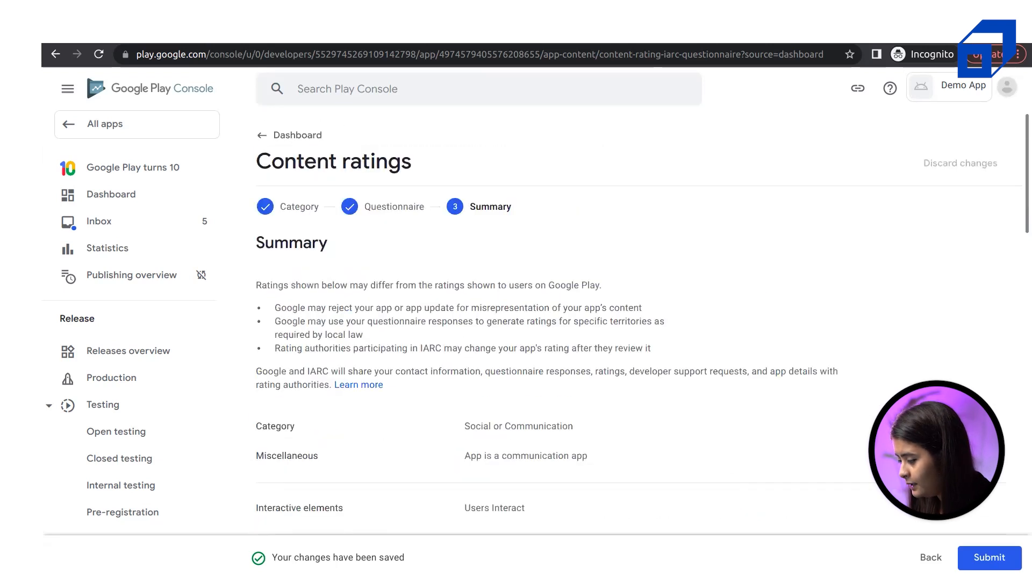
Submit the content rating questionnaire, then open Target audience from the dashboard checklist
left_click(990, 557)
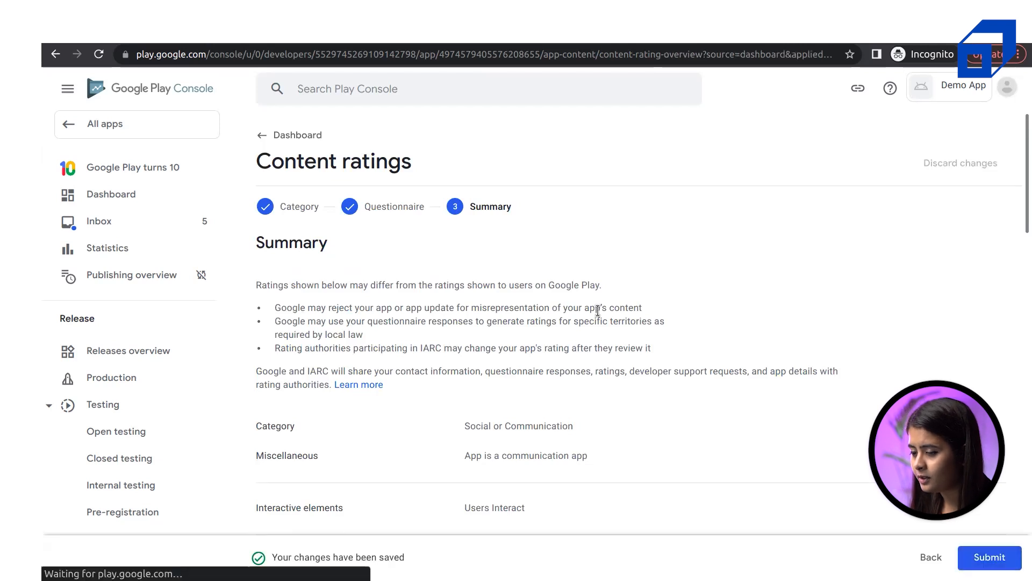
left_click(277, 136)
scroll(496, 360, "down", 5)
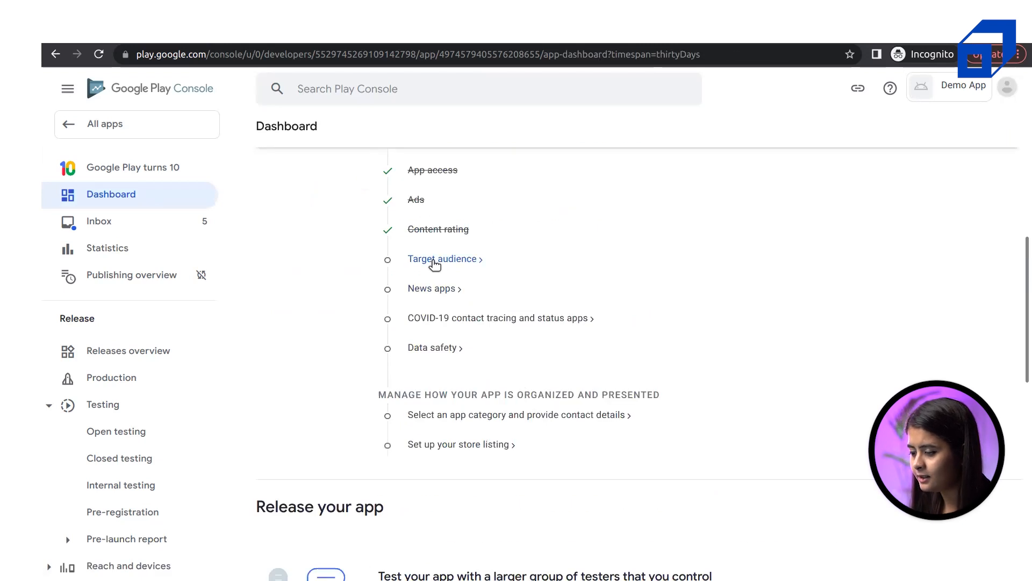
left_click(435, 261)
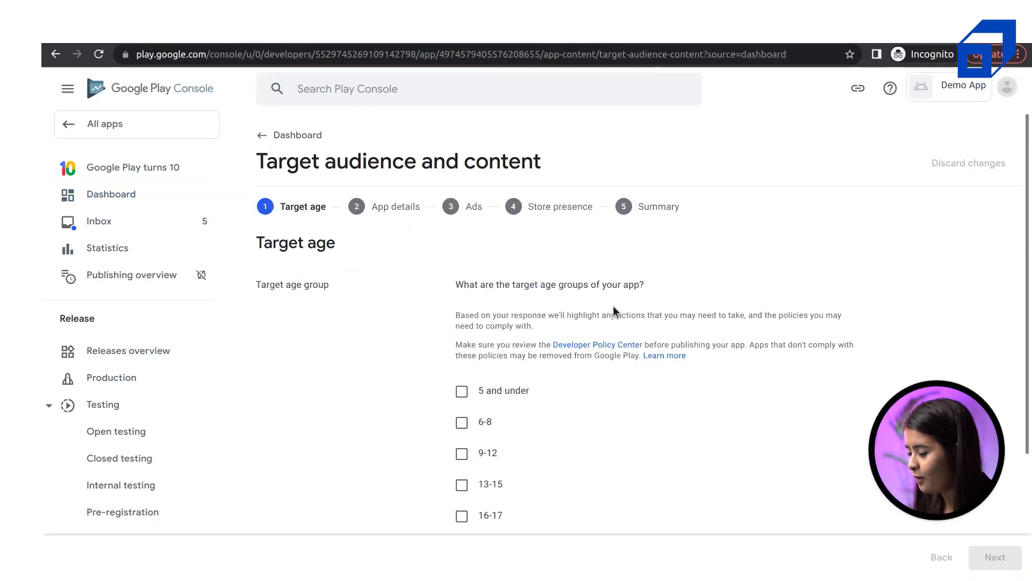
Set the target age group to 18 and over
scroll(761, 406, "down", 2)
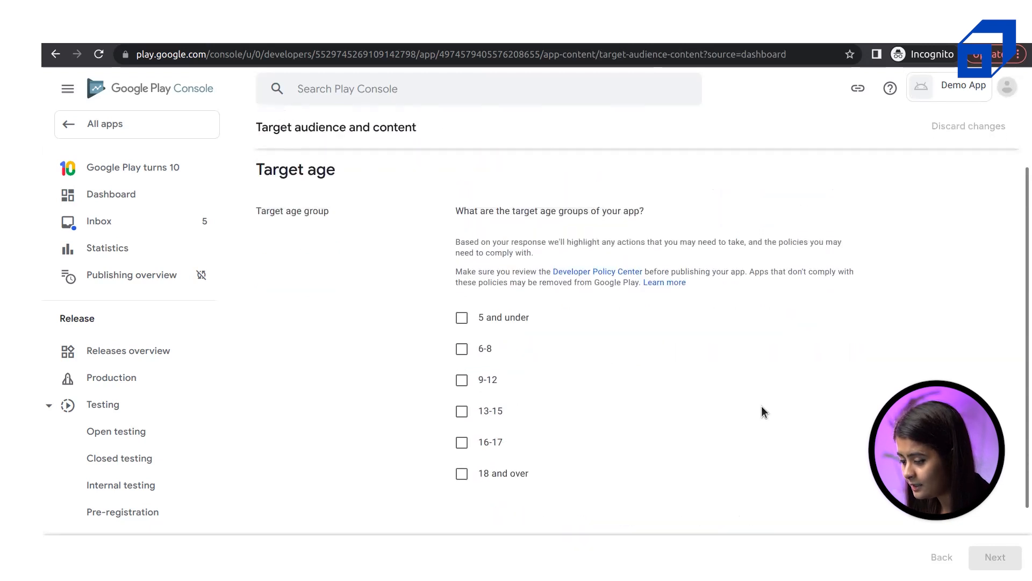
left_click(486, 476)
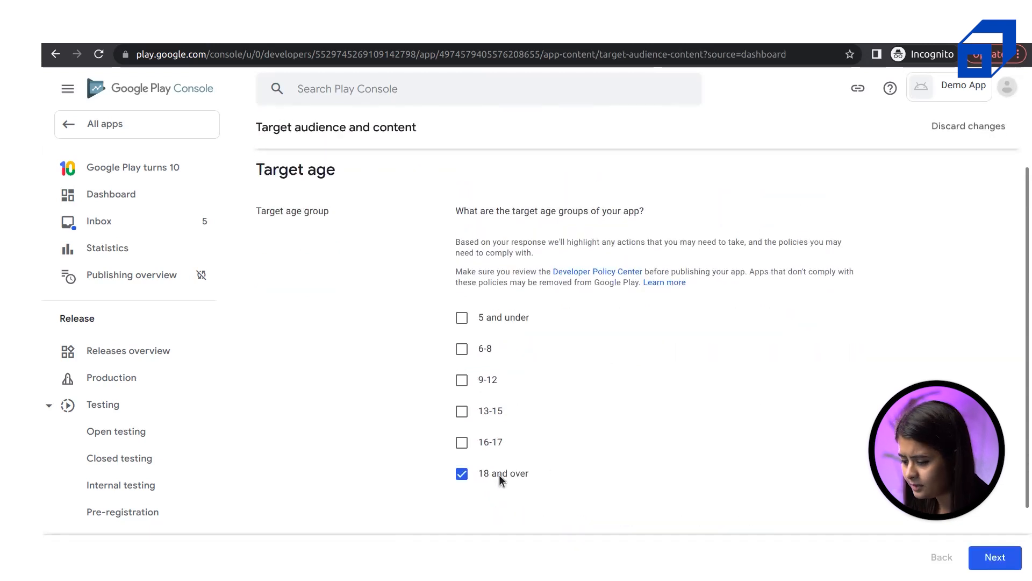
left_click(1004, 555)
Answer that the store listing doesn't appeal to children and save the target audience answers
scroll(611, 450, "down", 3)
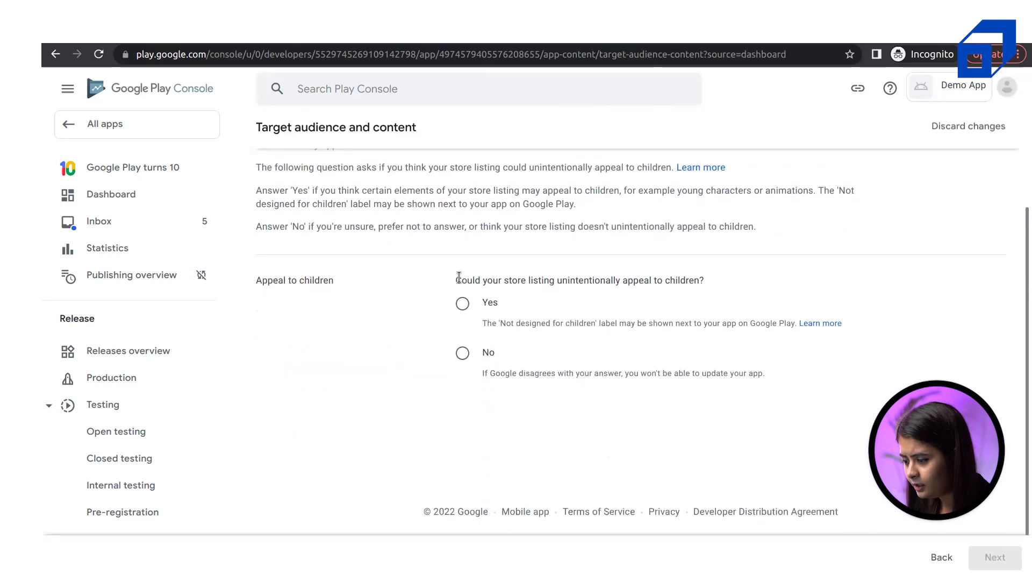
left_click_drag(467, 280, 708, 280)
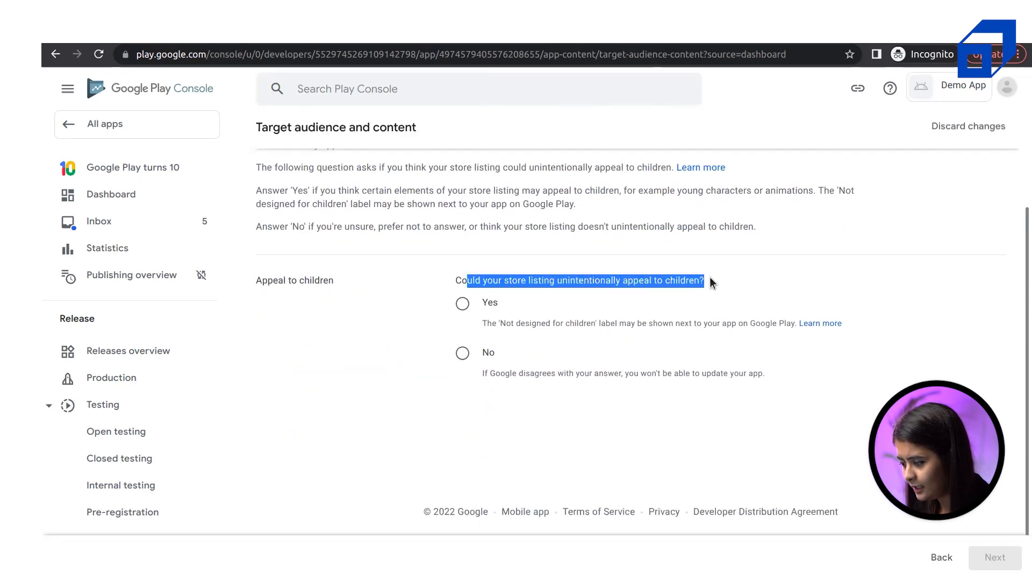
triple_click(690, 277)
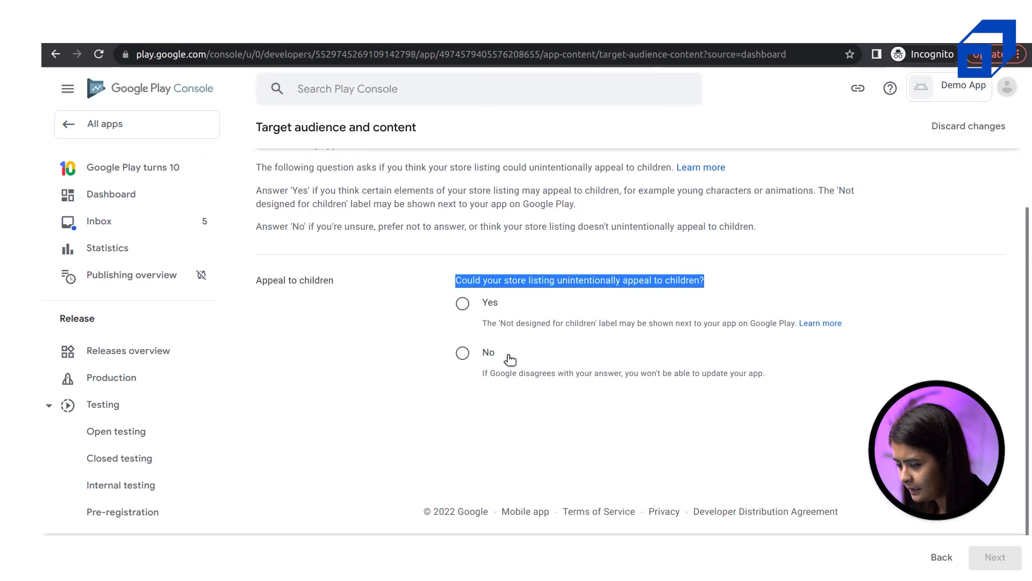
left_click(463, 356)
left_click(995, 557)
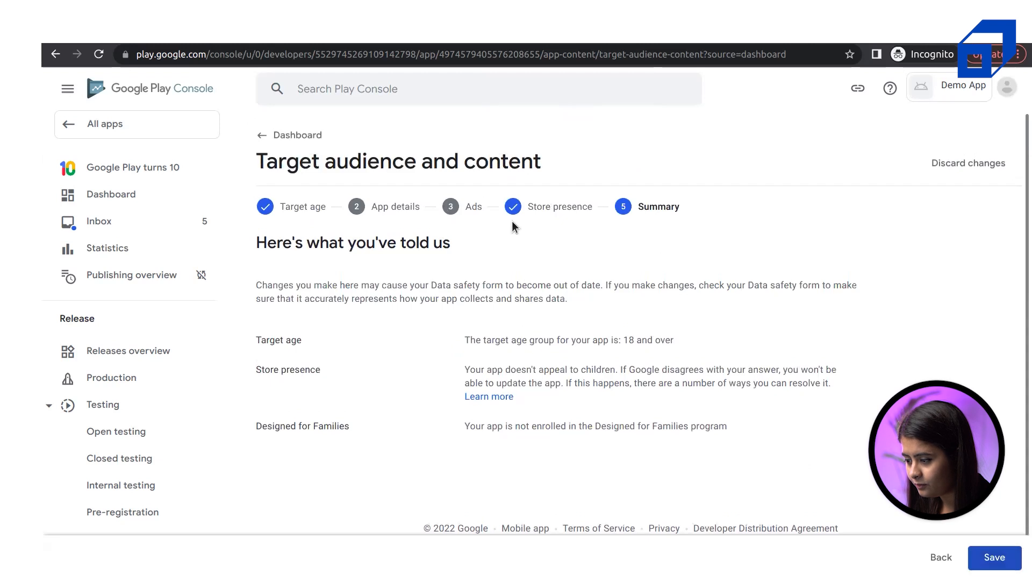
scroll(646, 410, "down", 1)
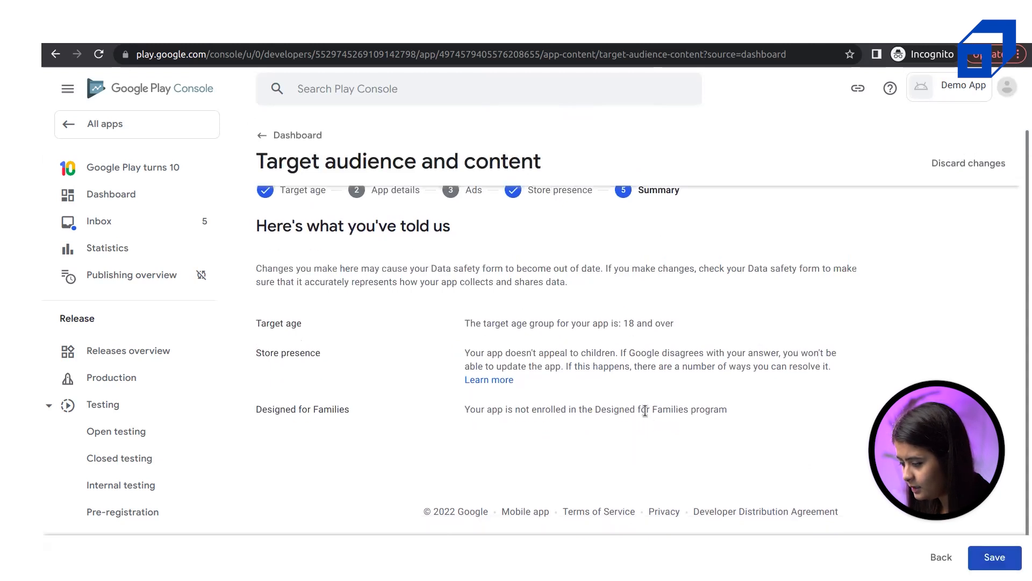
left_click(995, 557)
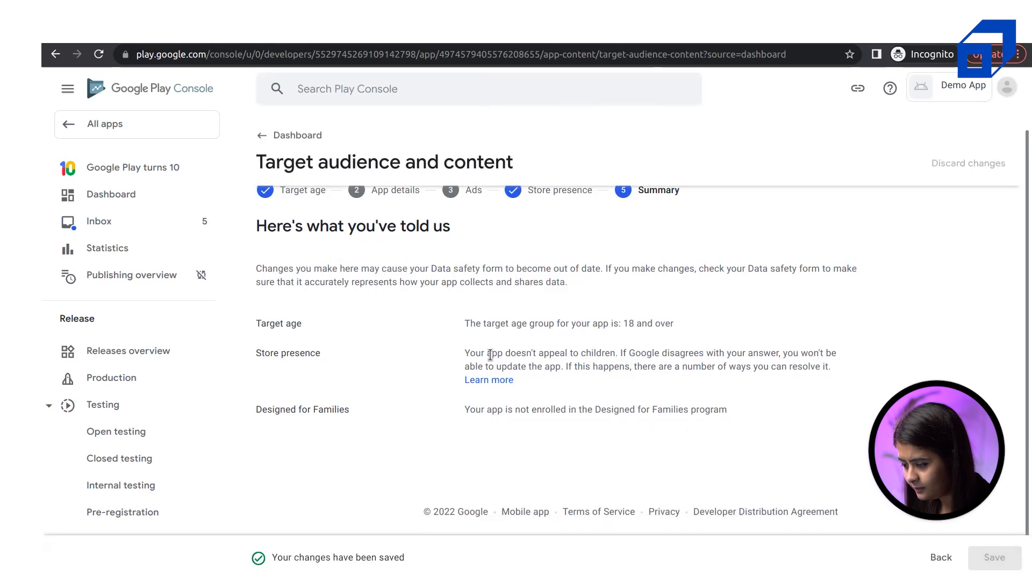
Confirm Target audience shows as completed and open the News apps declaration
left_click_drag(490, 355, 616, 384)
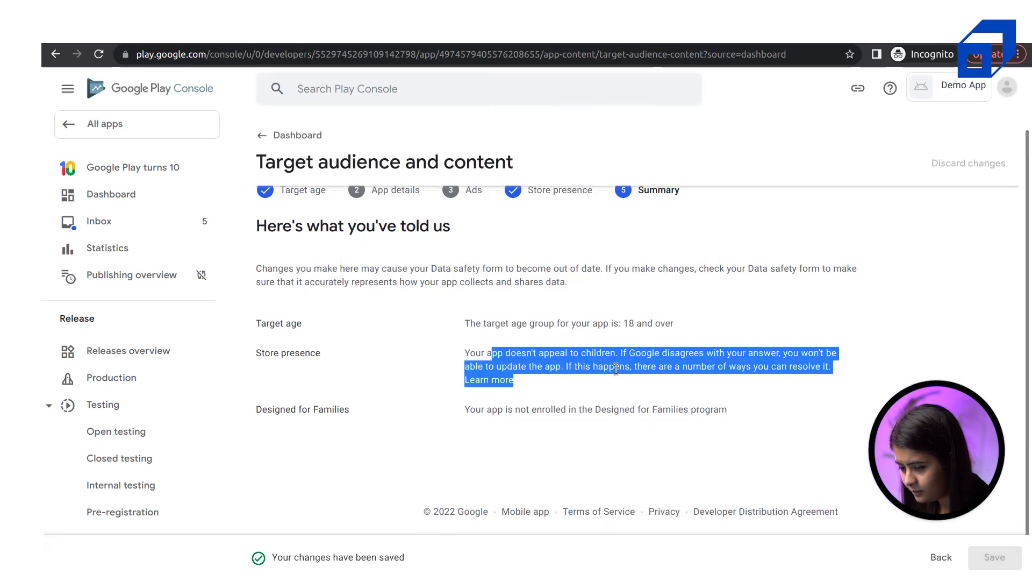
left_click(616, 369)
scroll(616, 369, "up", 1)
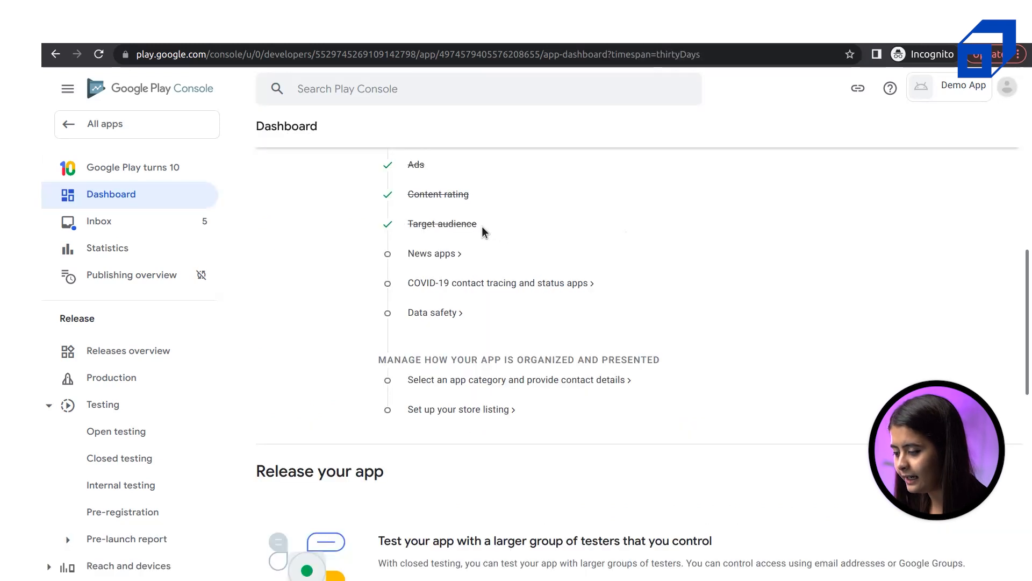
left_click_drag(472, 224, 416, 220)
left_click(428, 255)
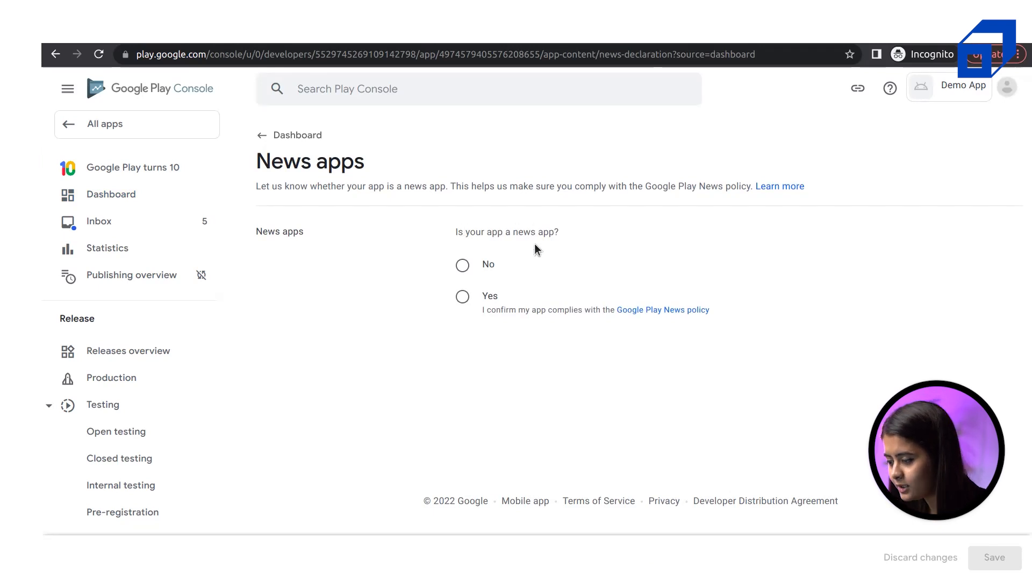
Answer No to the News apps declaration, save it, and return to the Dashboard
left_click(468, 269)
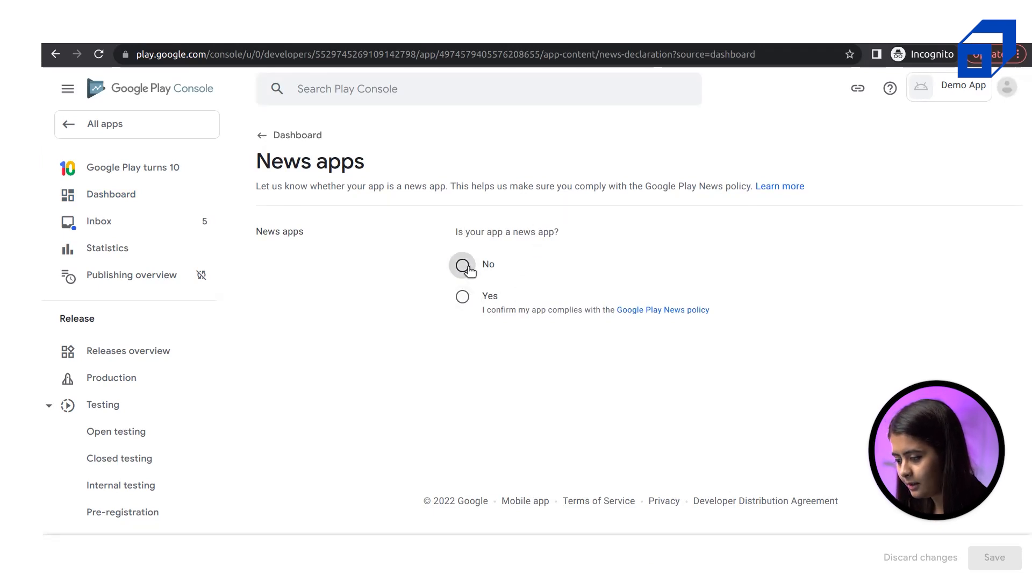
left_click(996, 556)
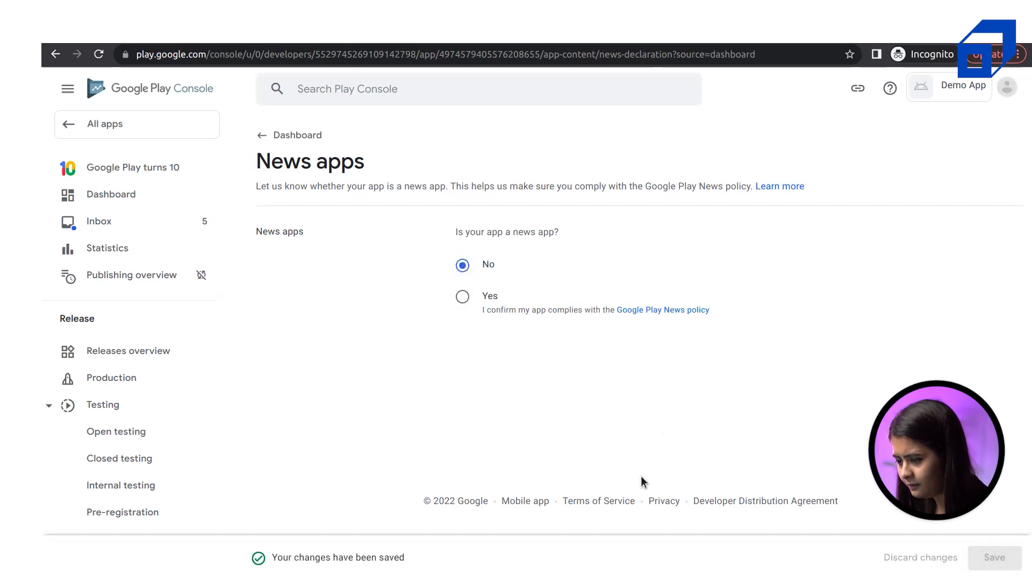
left_click(277, 133)
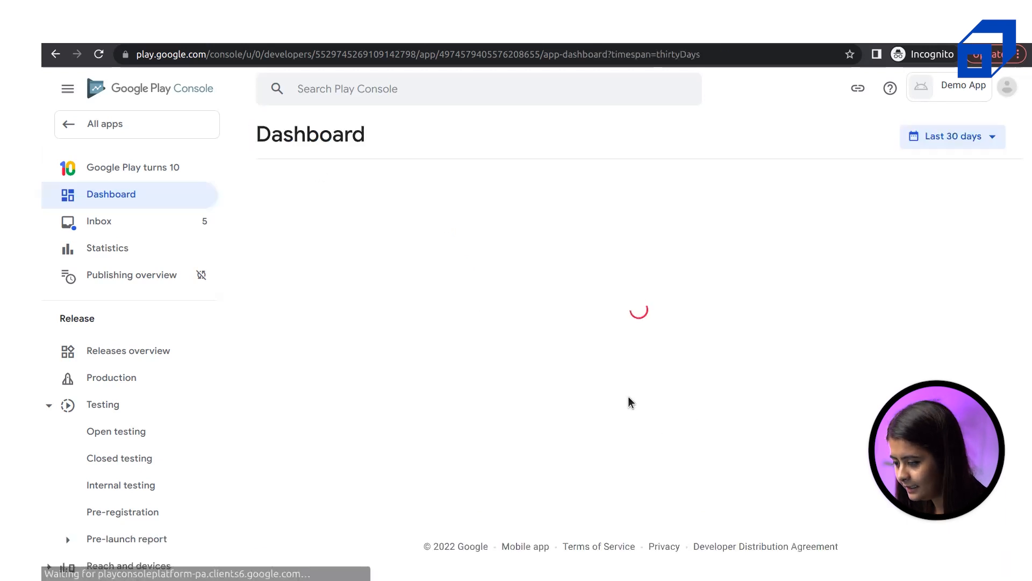
On the Demo App dashboard's setup checklist, go to the COVID-19 contact tracing and status apps task
scroll(558, 350, "up", 2)
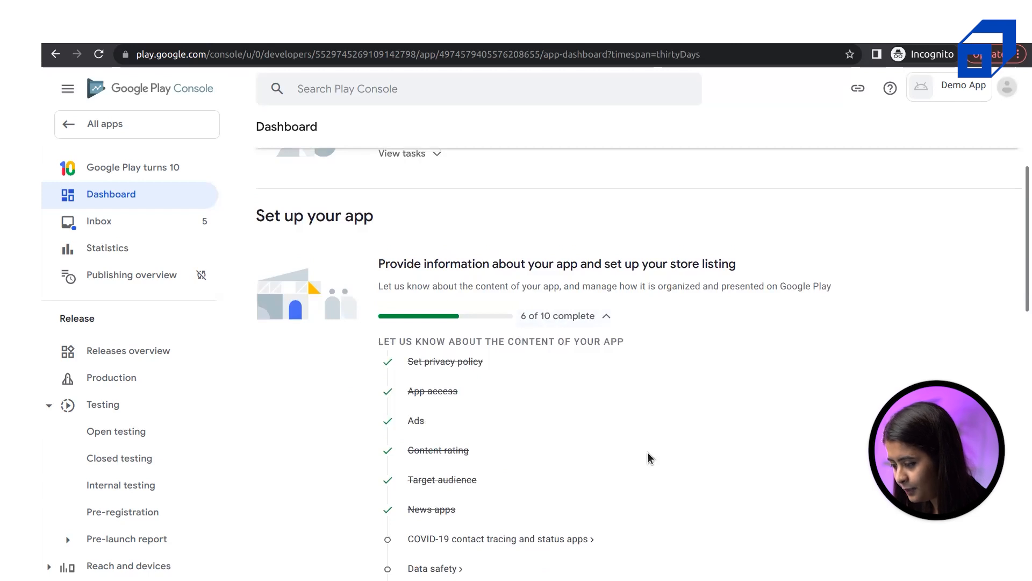
scroll(650, 458, "down", 6)
scroll(563, 340, "up", 1)
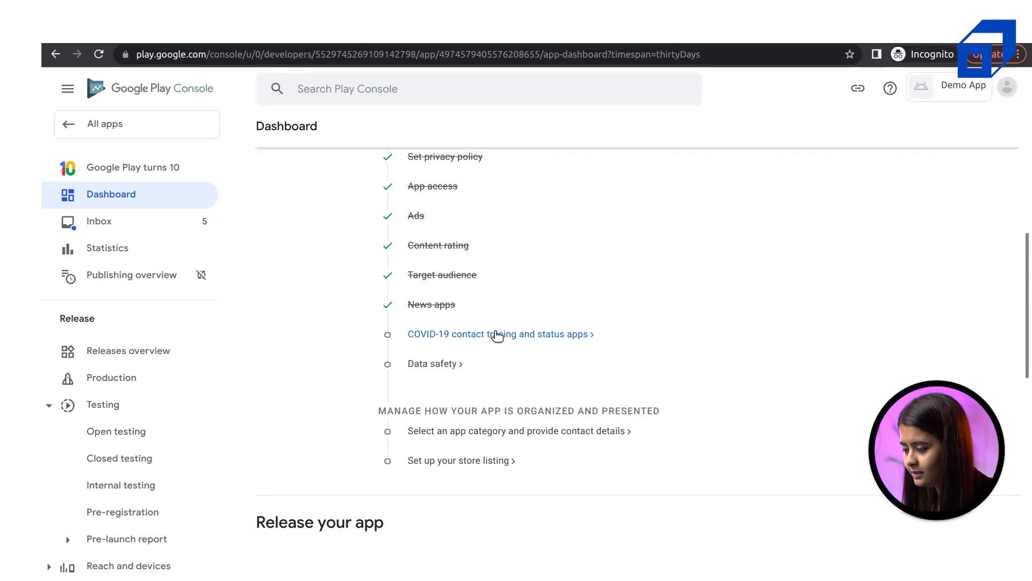
left_click(497, 335)
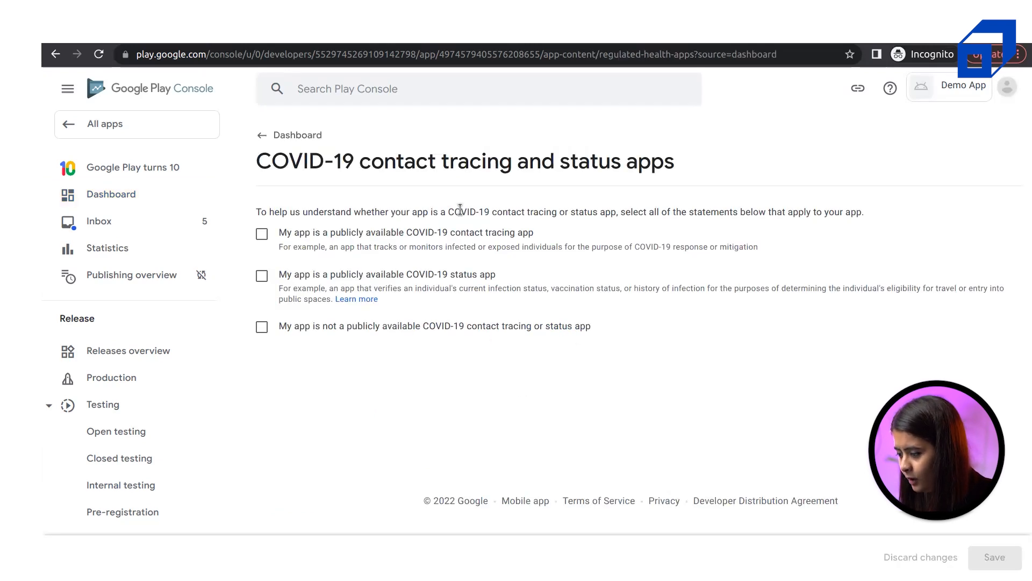
Read the COVID-19 declaration's instruction sentence, highlighting parts of it such as the word 'tracing'
triple_click(427, 213)
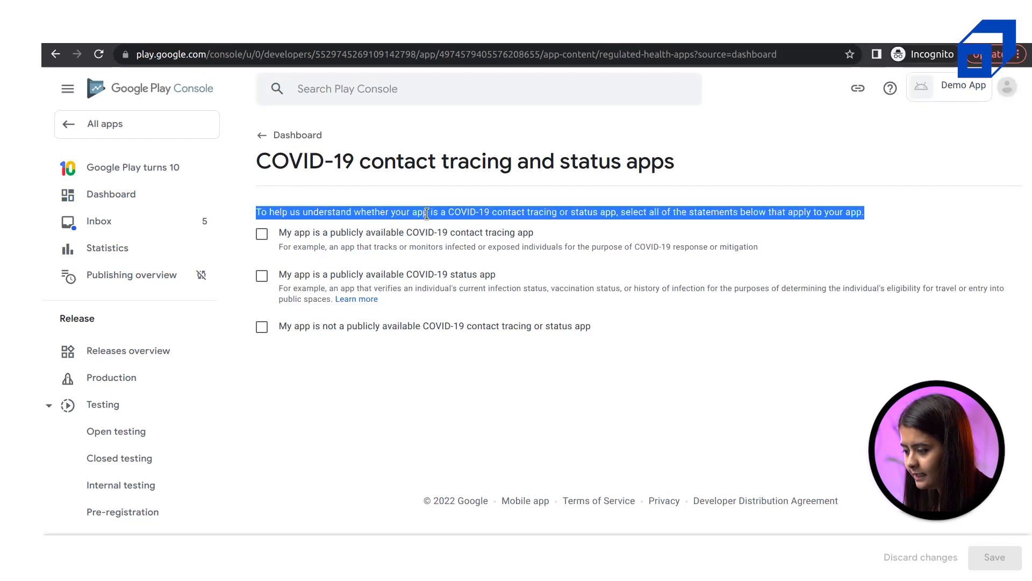
left_click(337, 214)
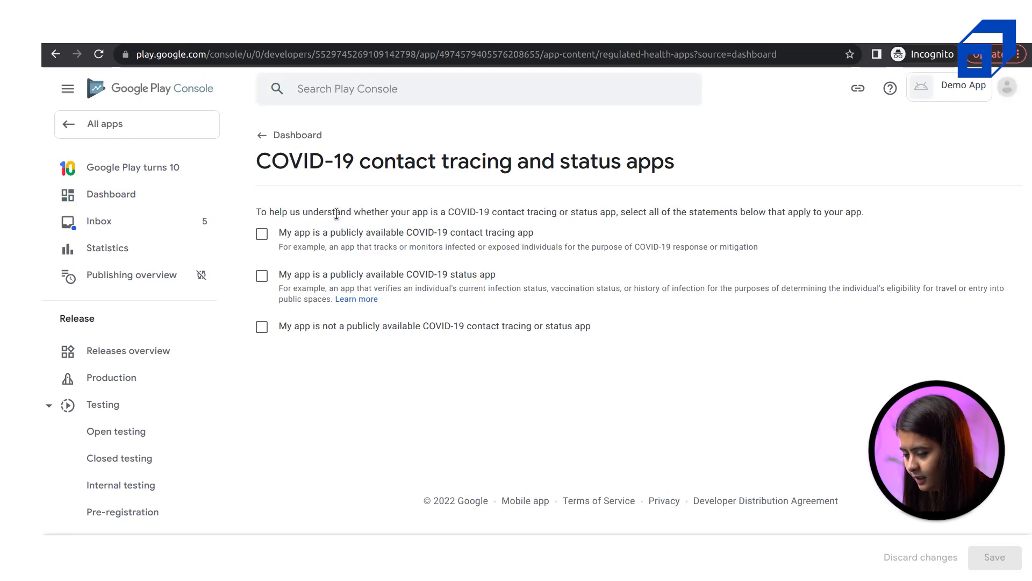
left_click_drag(419, 212, 534, 213)
left_click(537, 210)
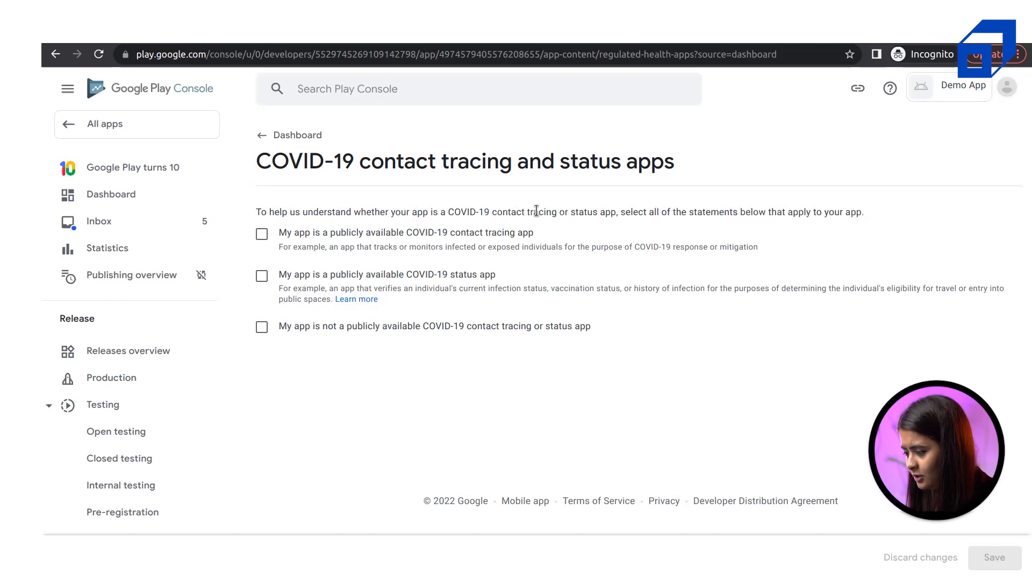
triple_click(604, 214)
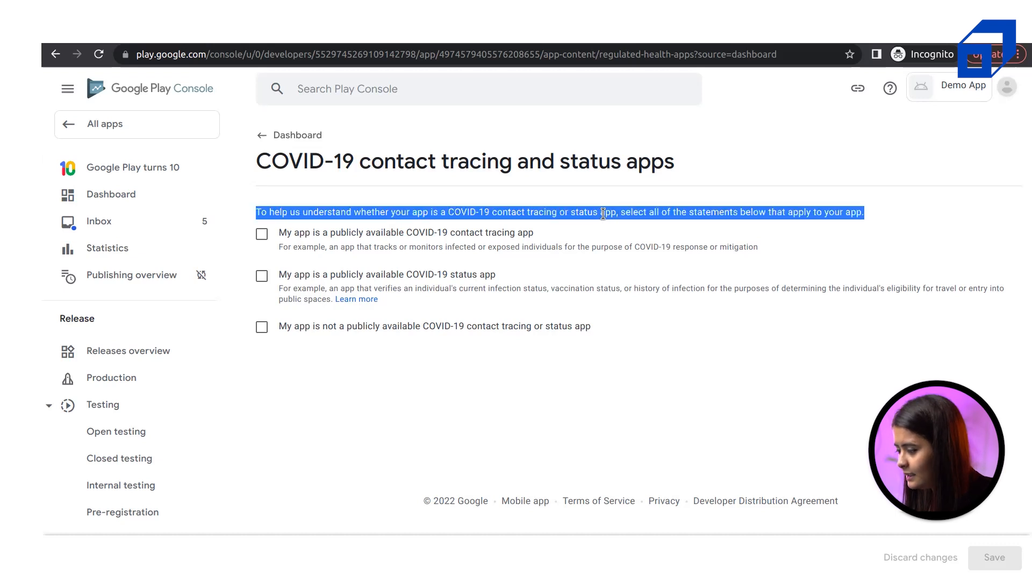
double_click(528, 213)
left_click(343, 216)
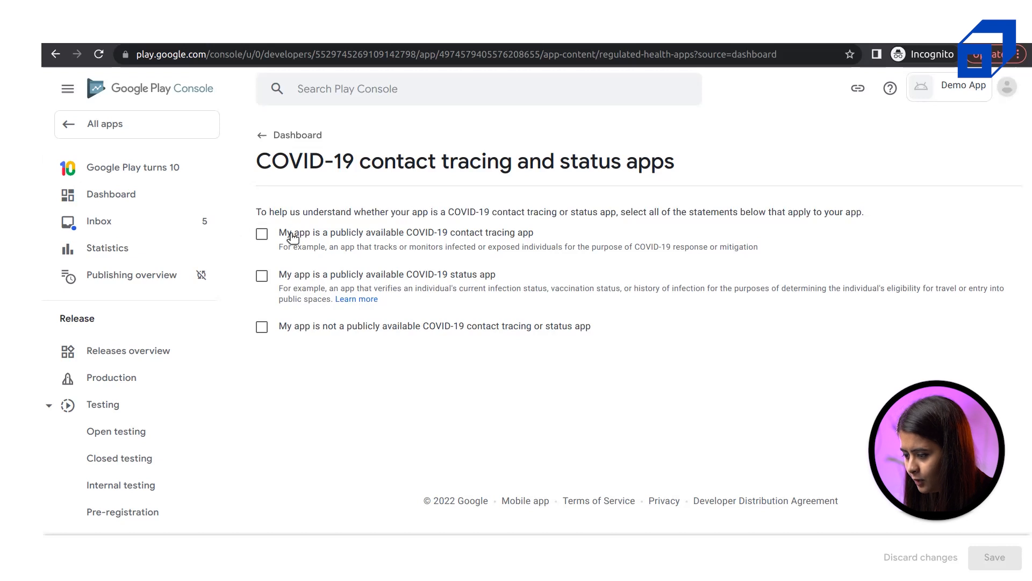
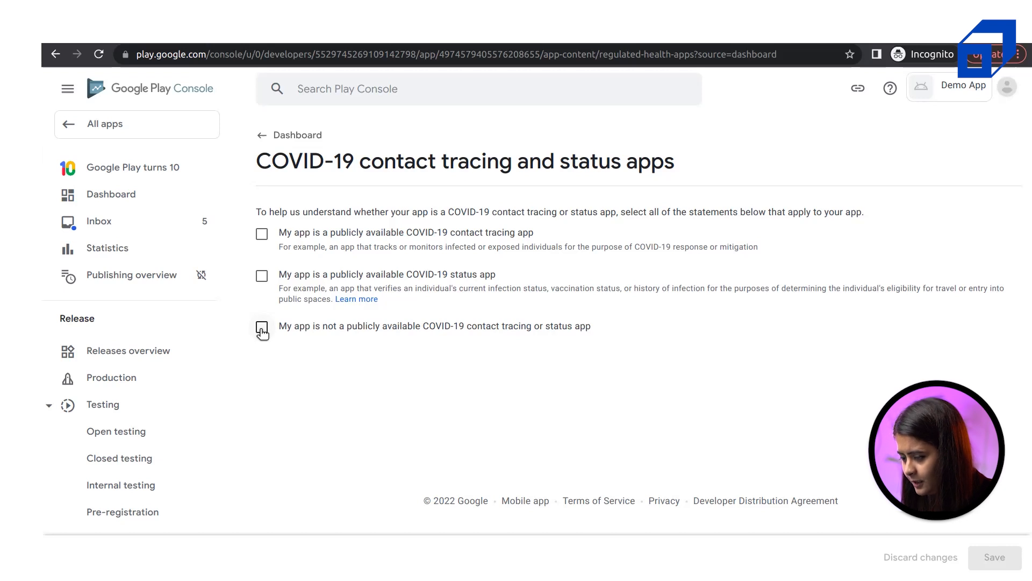
Declare the app is not a public COVID-19 contact tracing or status app, save, and return to Dashboard
left_click(262, 328)
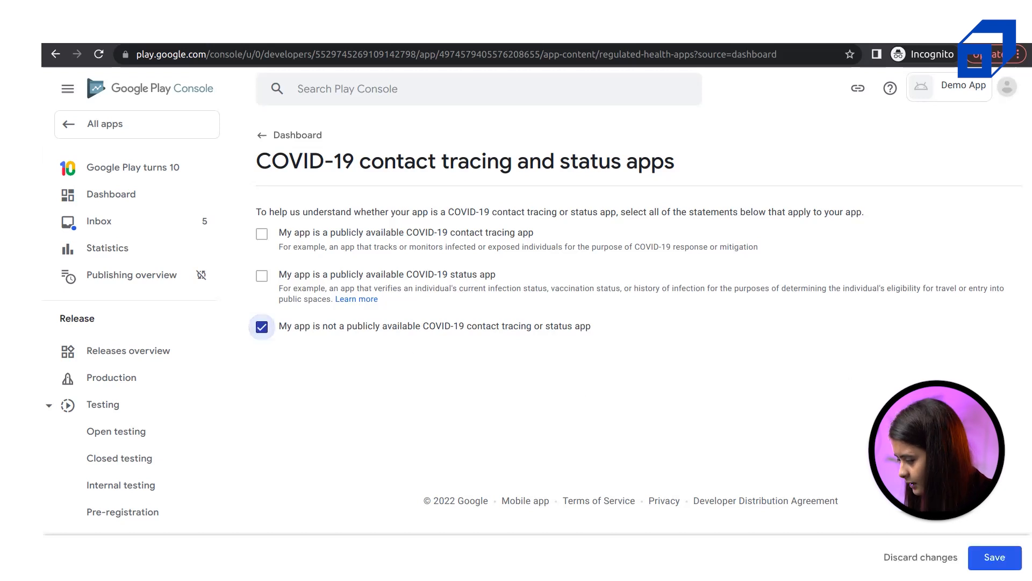
left_click(995, 557)
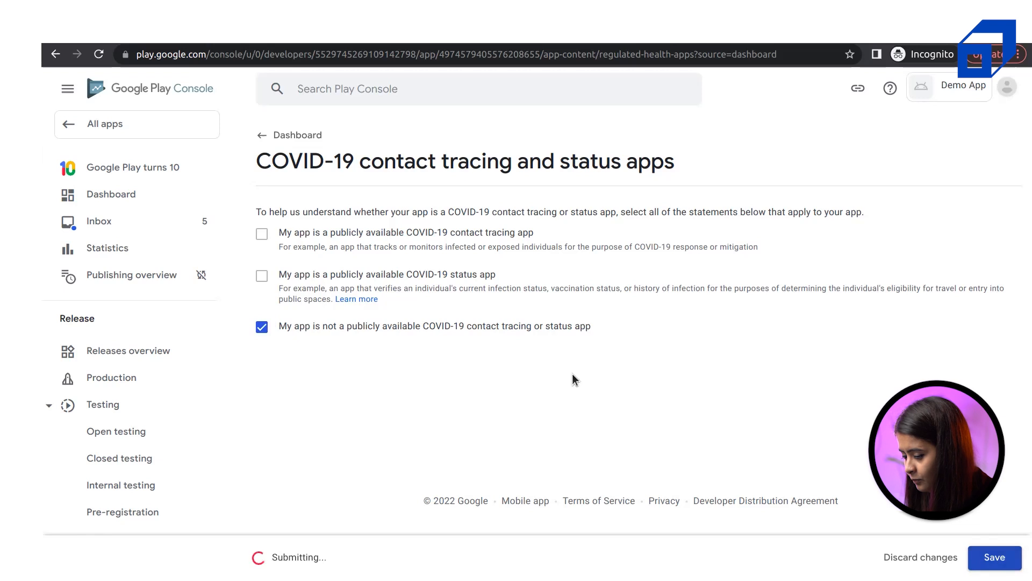
left_click(263, 138)
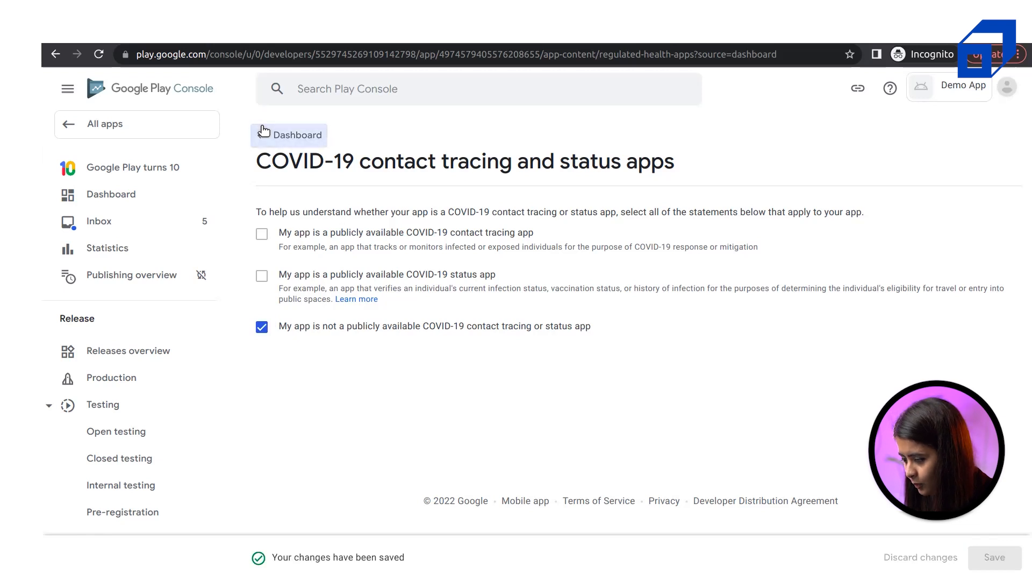
Read through the Data safety Overview and continue to the Data collection and security step
scroll(570, 430, "down", 4)
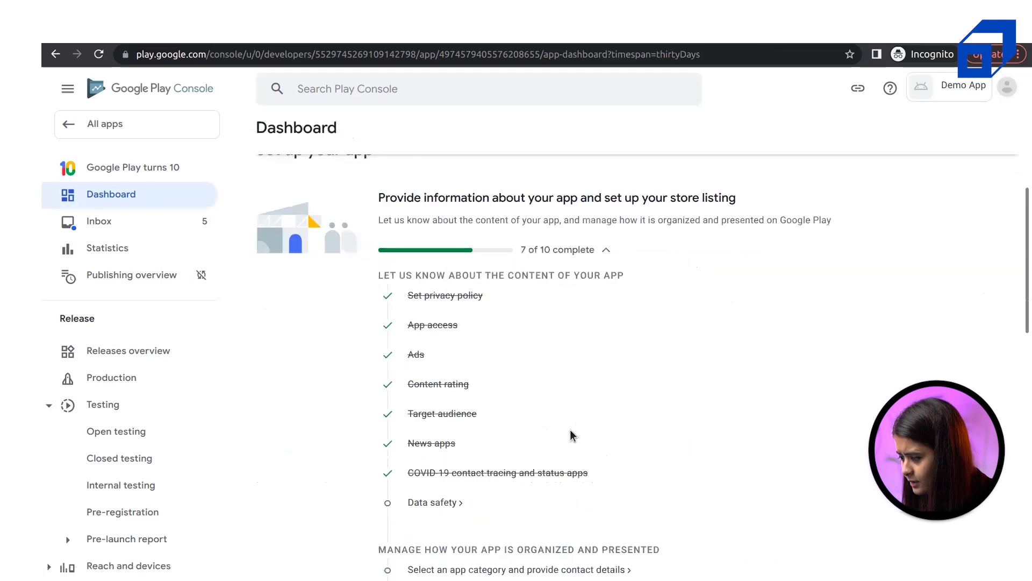
scroll(523, 433, "down", 3)
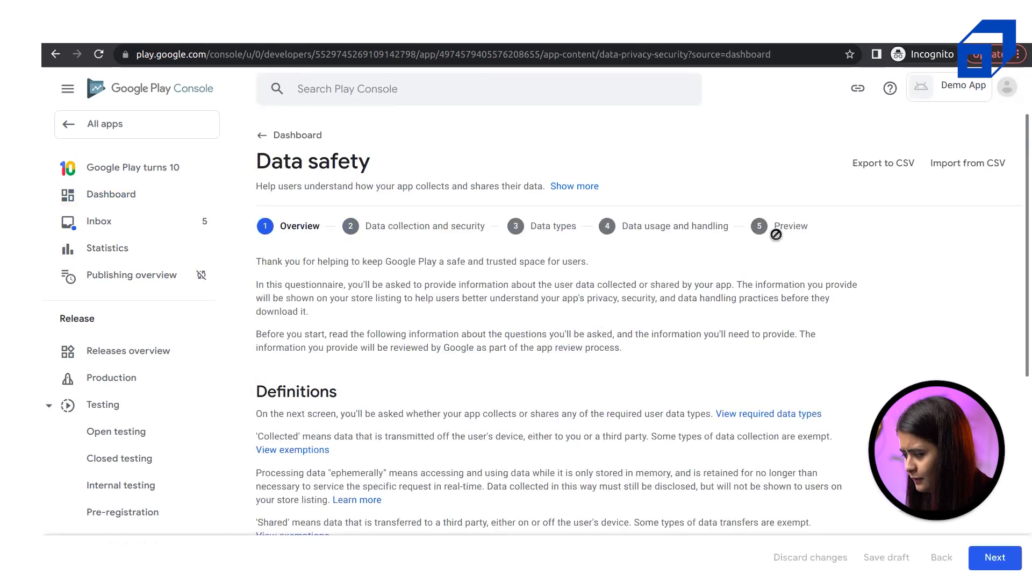
scroll(543, 379, "down", 5)
scroll(563, 315, "up", 4)
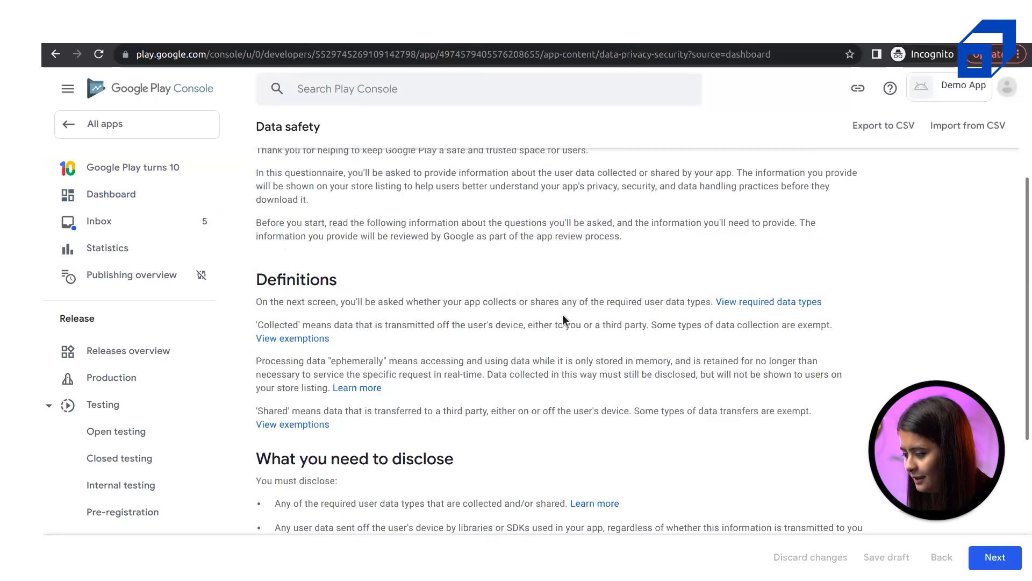
left_click(996, 557)
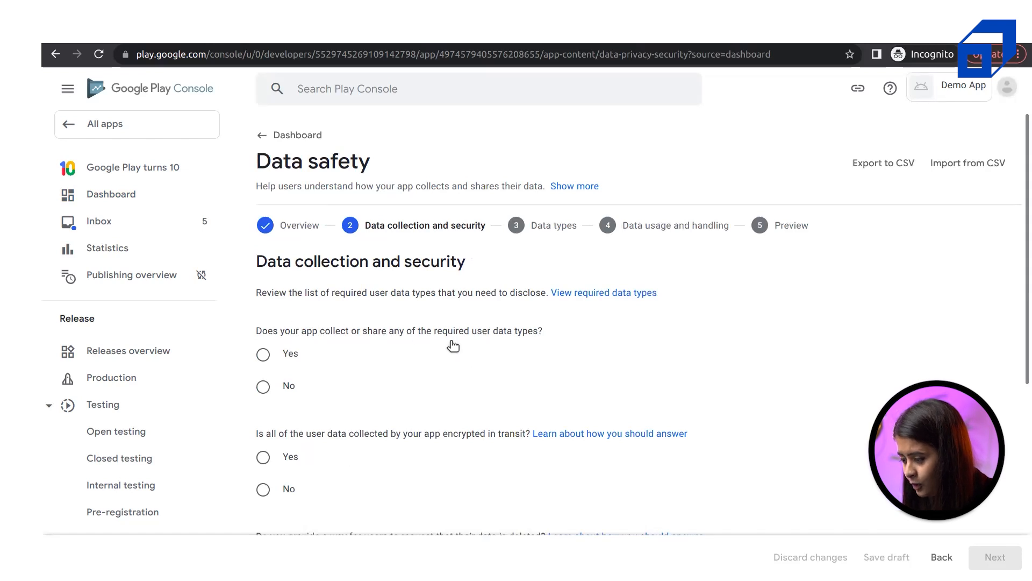
Answer No to collecting or sharing any required user data types
scroll(452, 346, "down", 1)
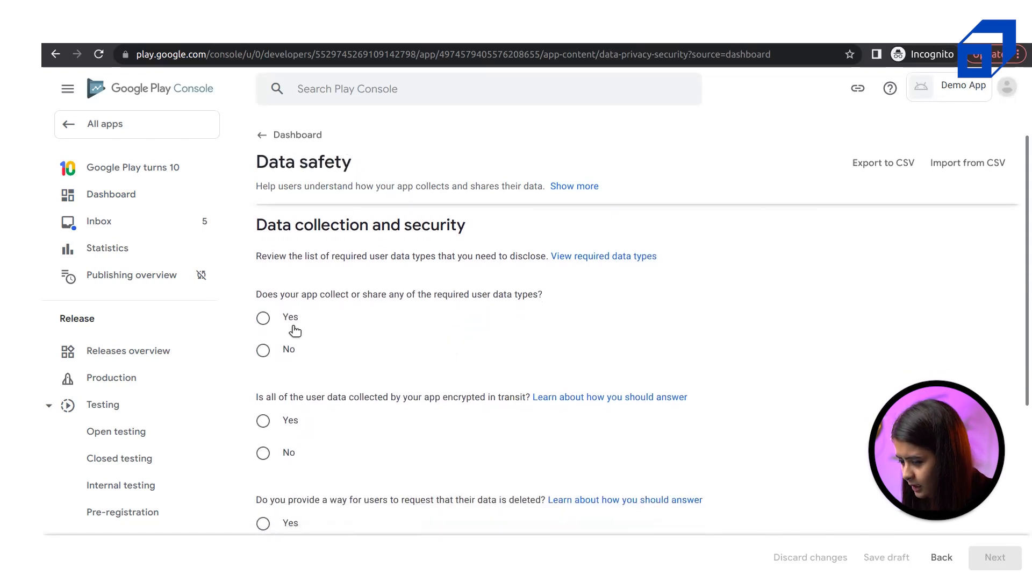
left_click(285, 354)
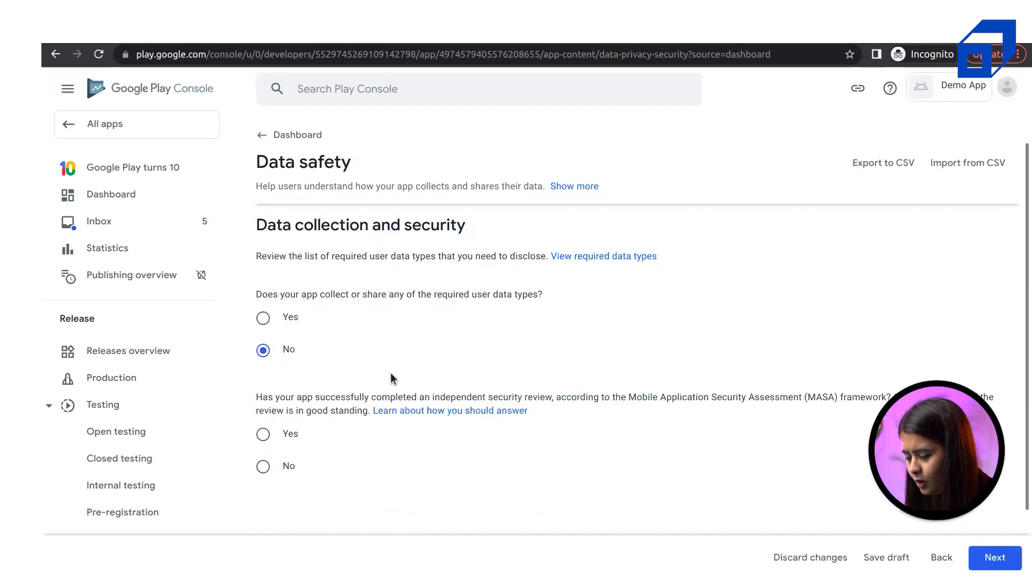
scroll(391, 372, "down", 2)
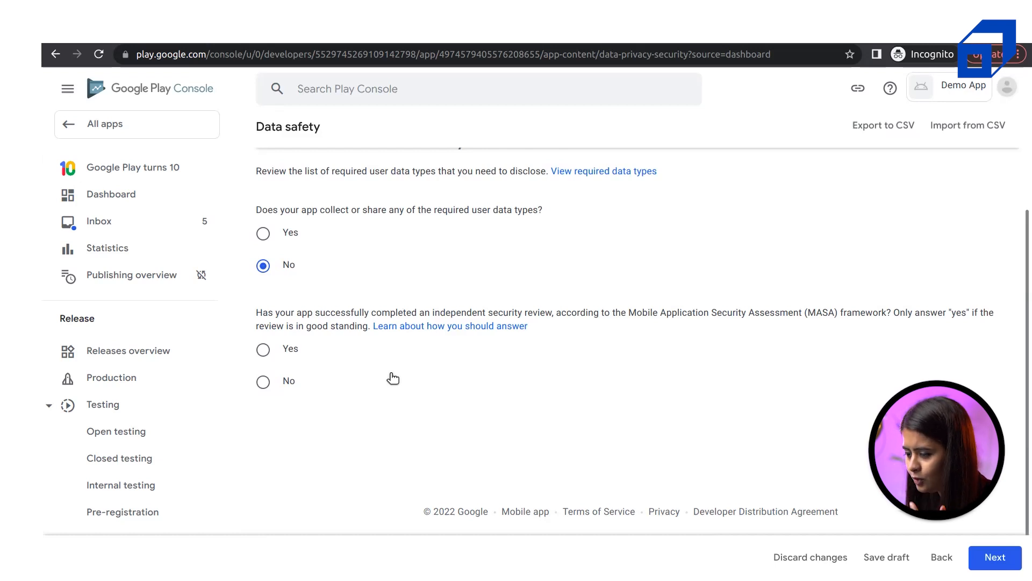
Answer Yes to the MASA independent security review question and continue to the Preview step
double_click(319, 326)
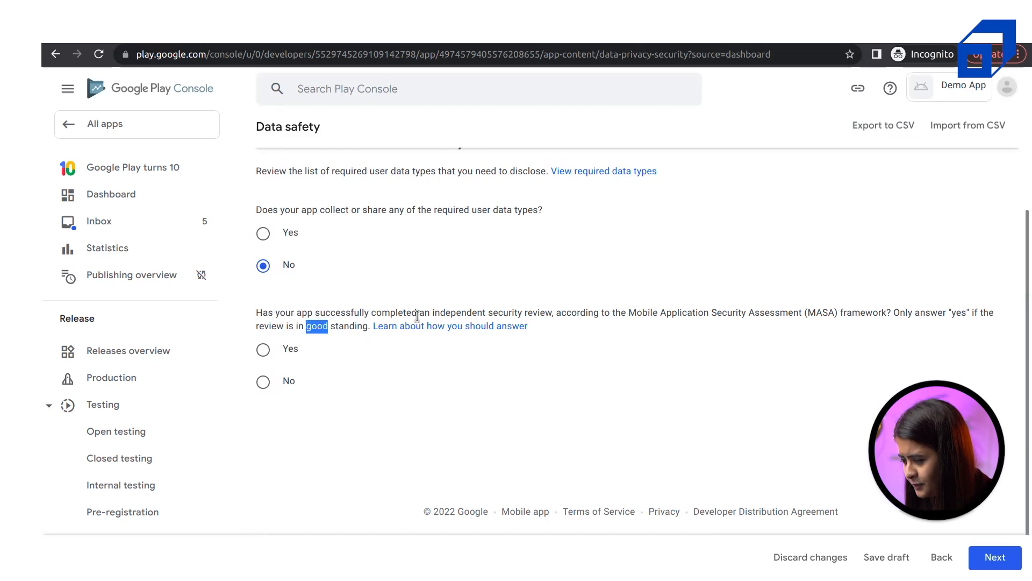
double_click(510, 314)
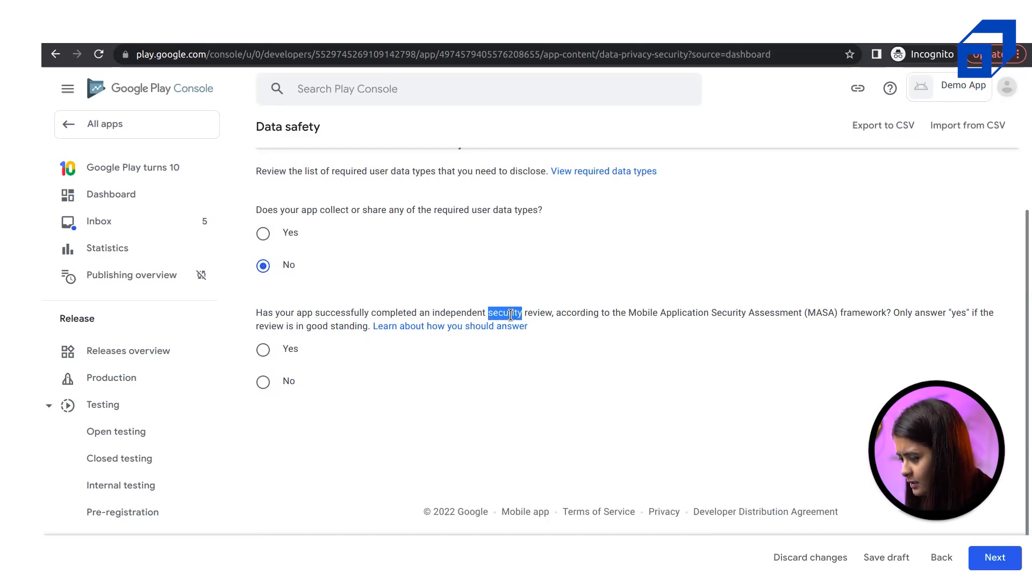
left_click(641, 317)
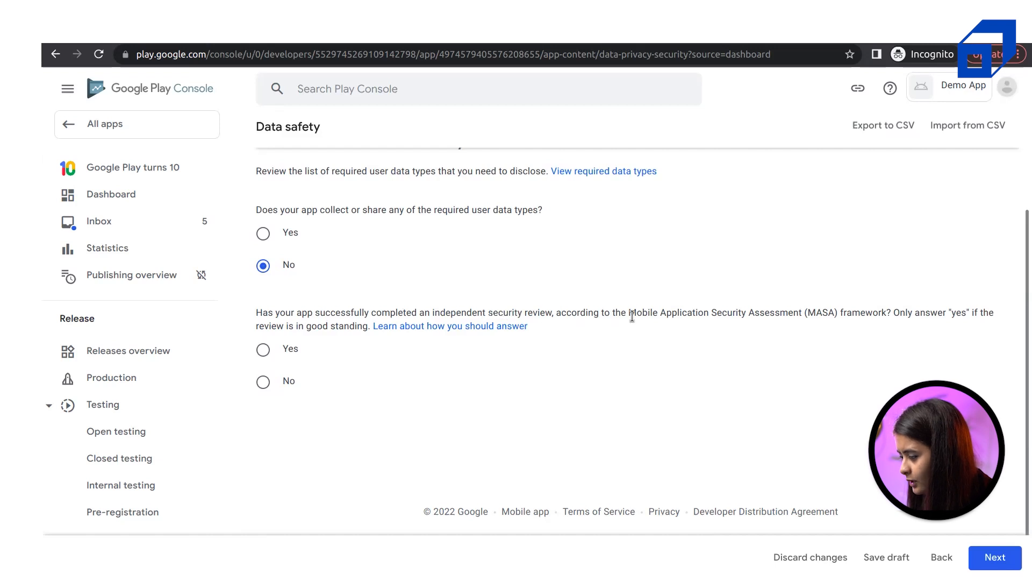
left_click_drag(624, 317, 886, 312)
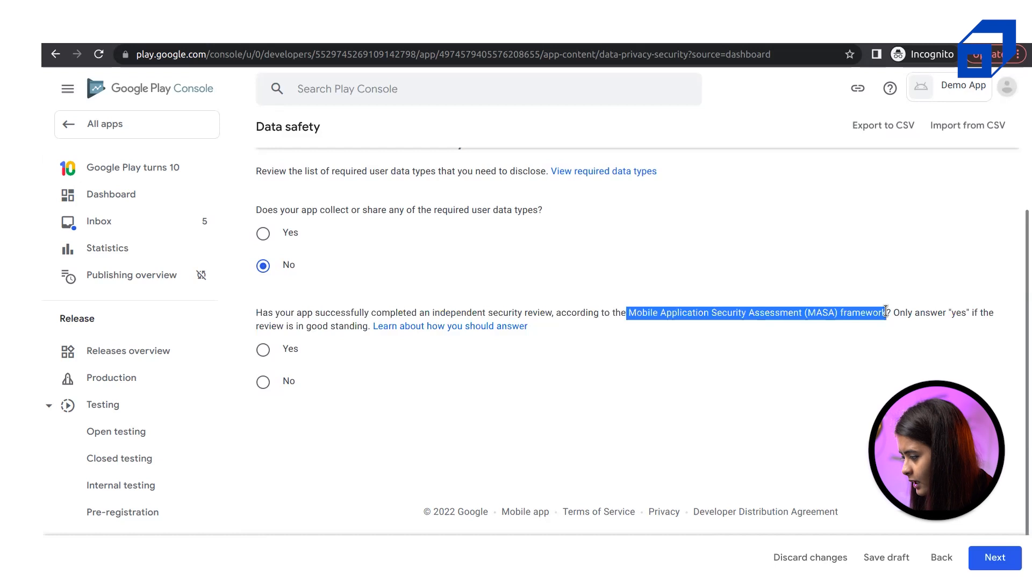
left_click(886, 312)
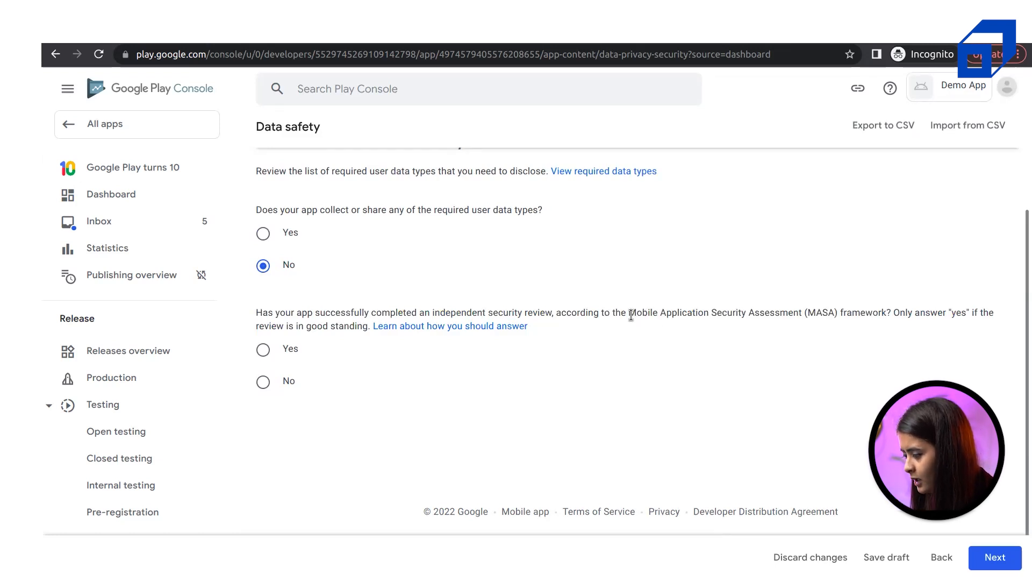
left_click_drag(630, 316, 816, 316)
left_click(815, 317)
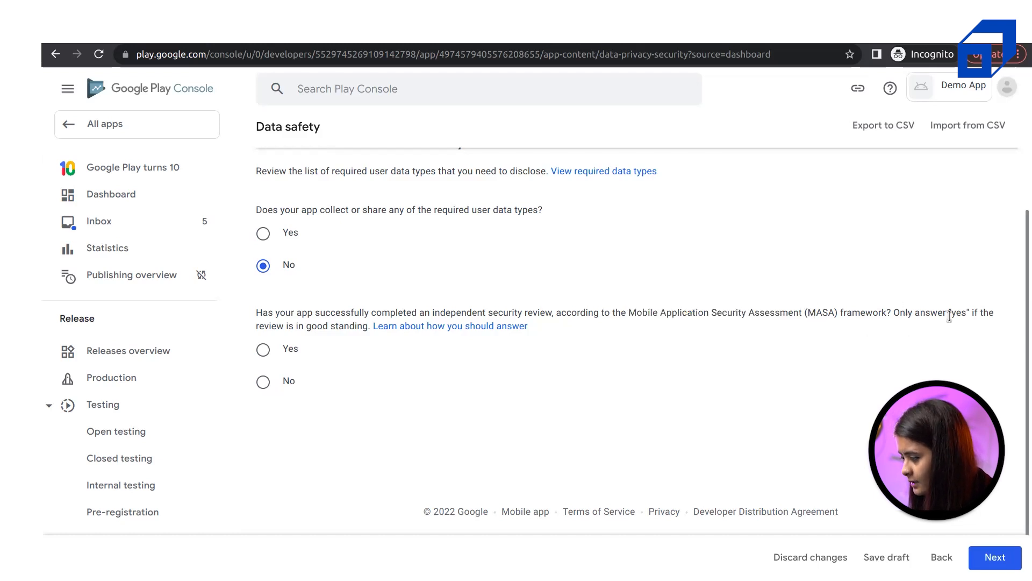
left_click_drag(962, 313, 908, 313)
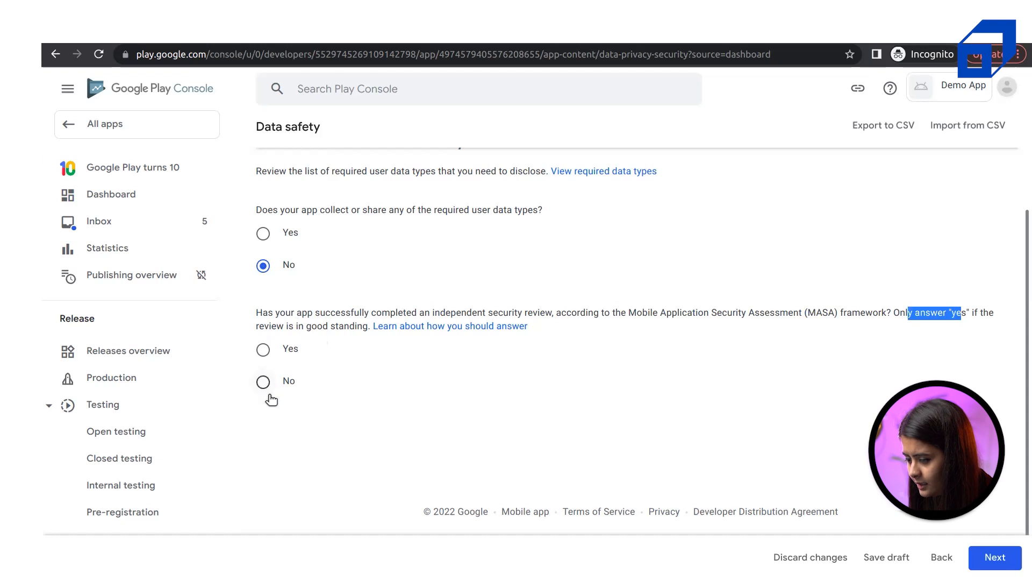
left_click(264, 349)
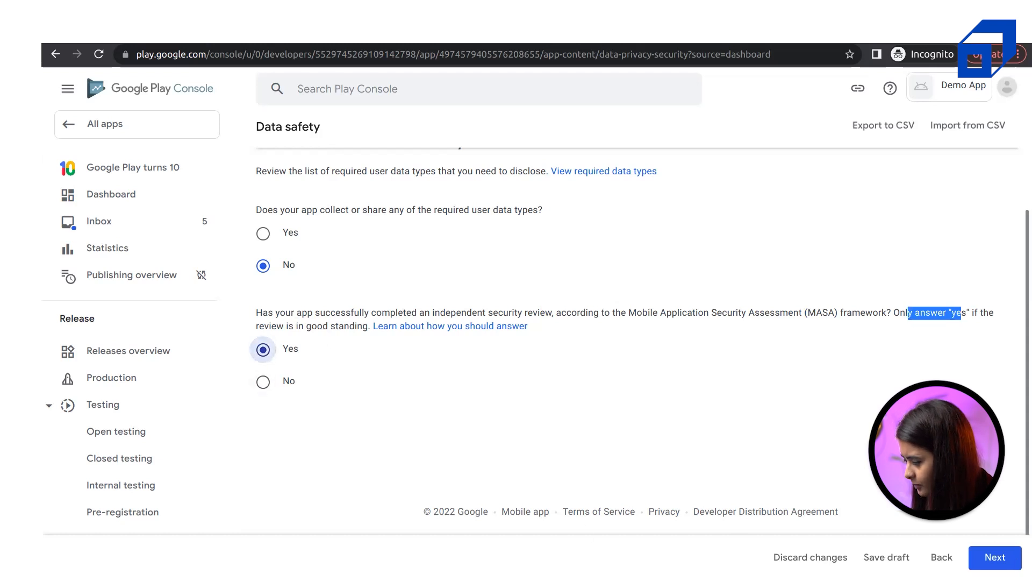
left_click(996, 557)
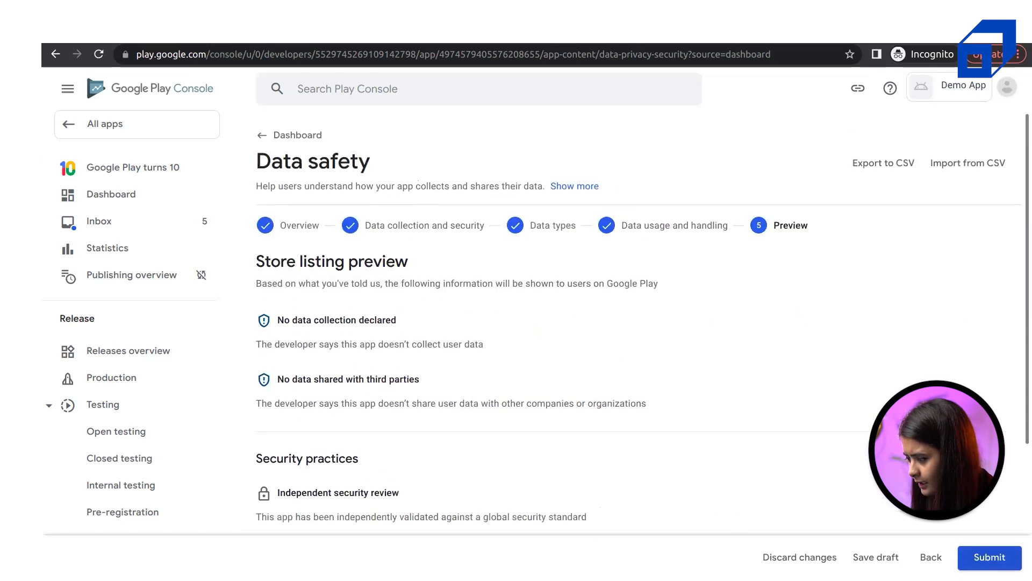
Review the store listing preview, submit the Data safety form, and return to the Dashboard
scroll(662, 399, "down", 5)
scroll(661, 399, "up", 5)
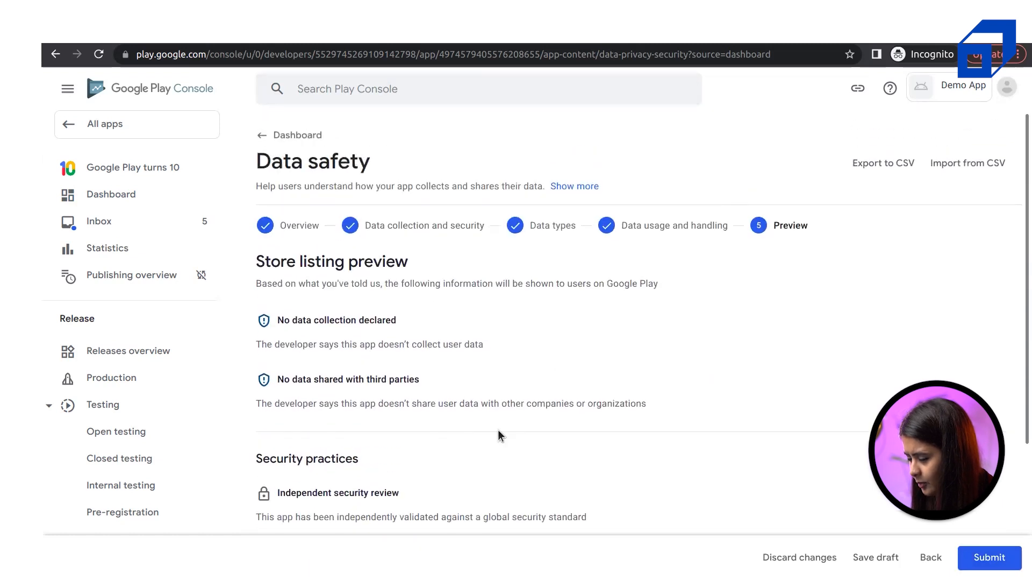
scroll(423, 357, "down", 5)
scroll(423, 357, "up", 5)
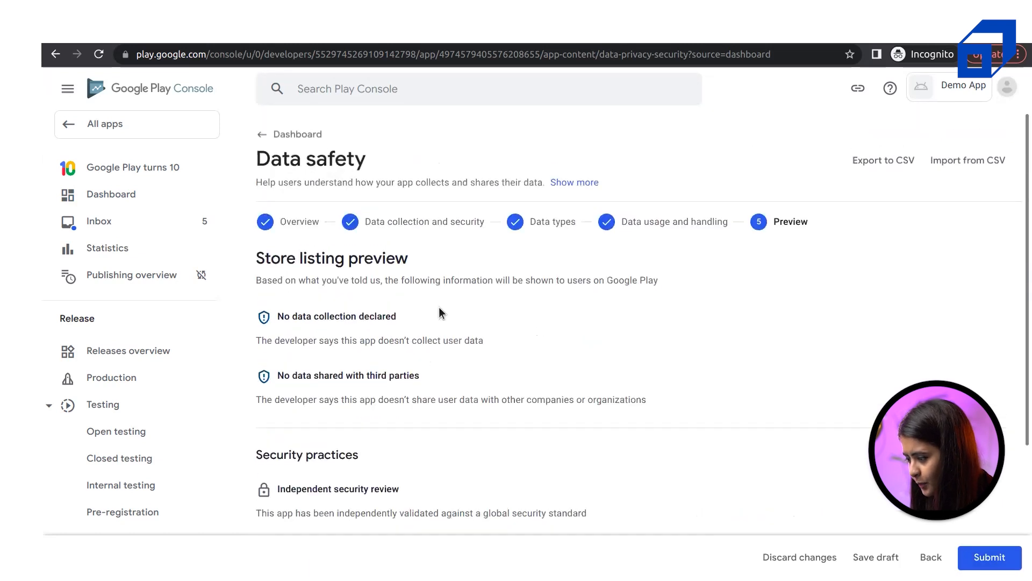
left_click(989, 554)
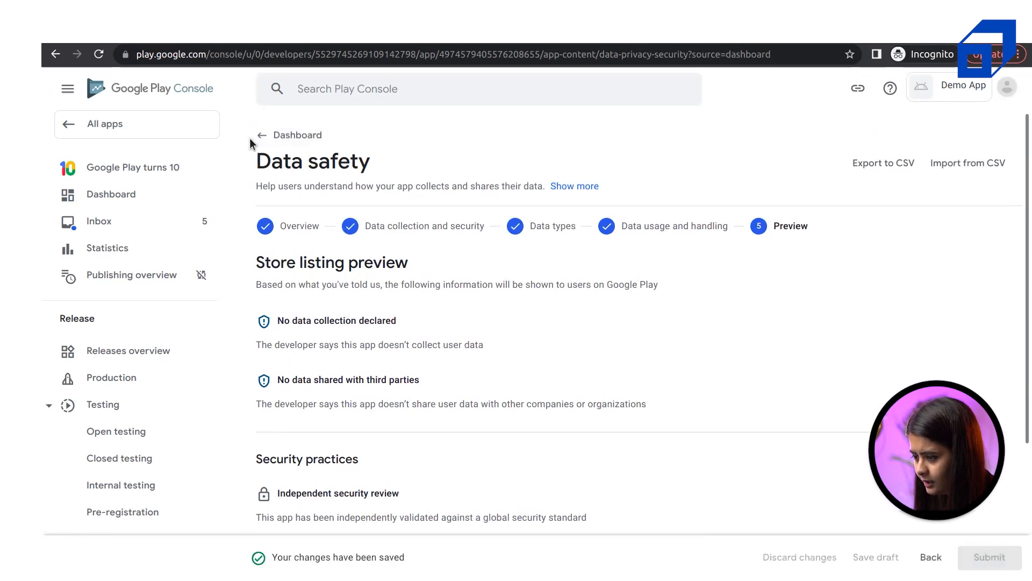
left_click(285, 135)
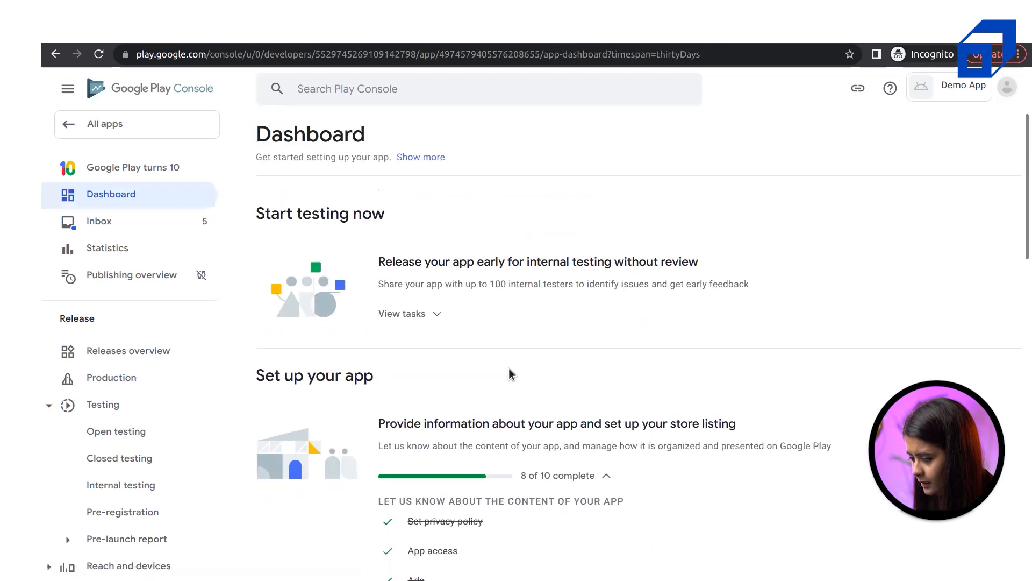
From the setup checklist, open the task to select an app category and provide contact details
scroll(509, 369, "down", 6)
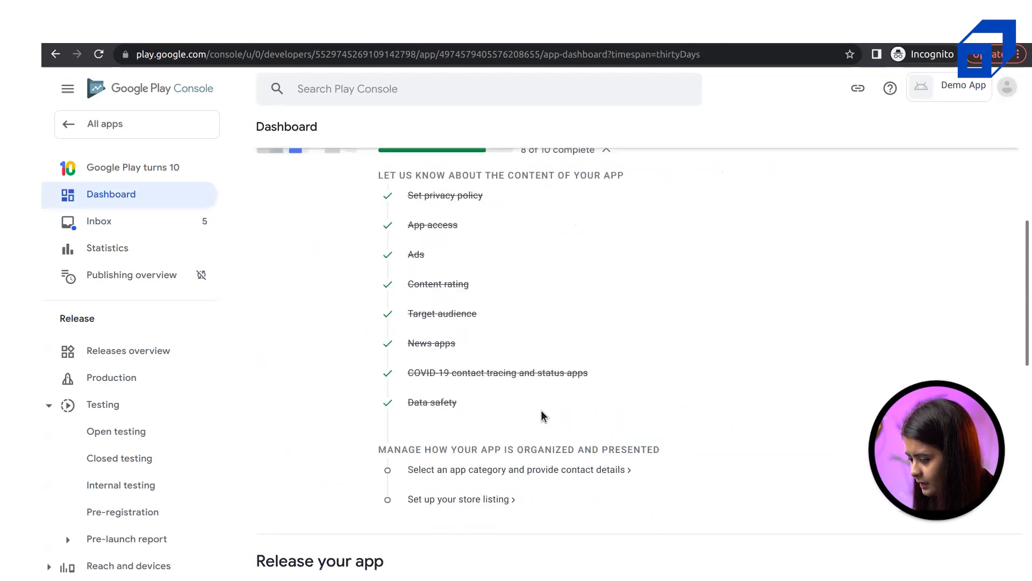
scroll(541, 415, "down", 2)
double_click(411, 324)
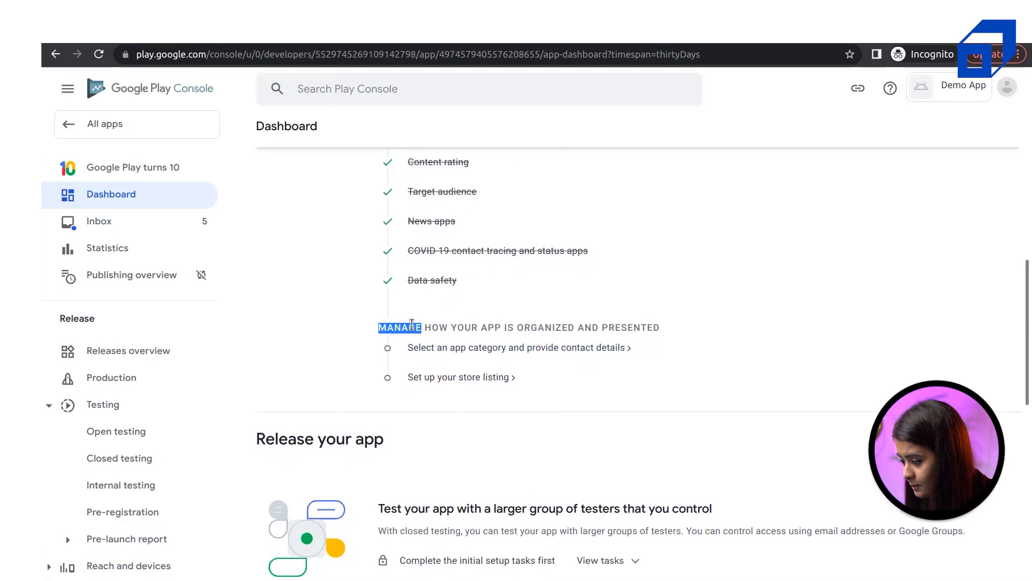
triple_click(412, 325)
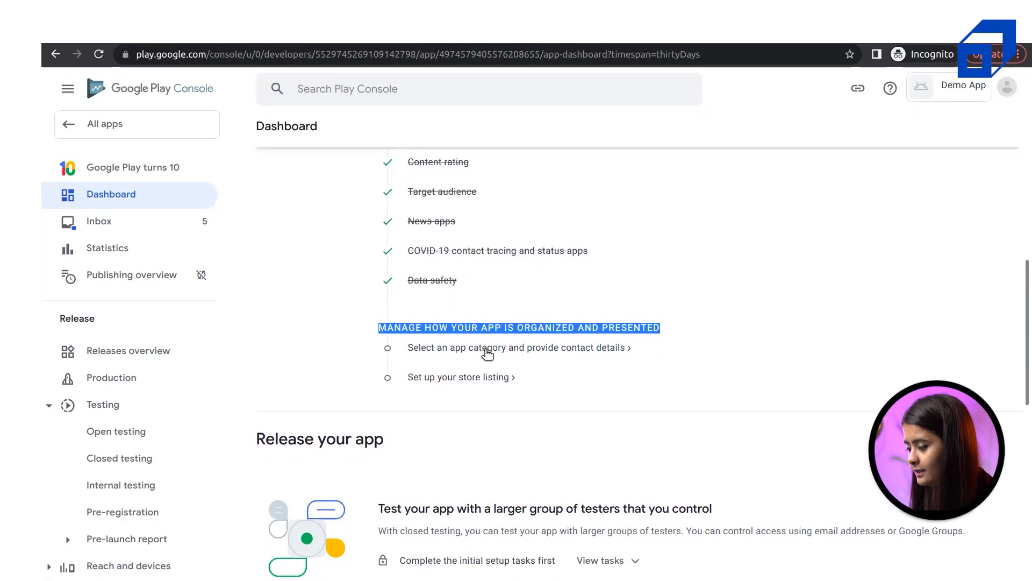
left_click(518, 347)
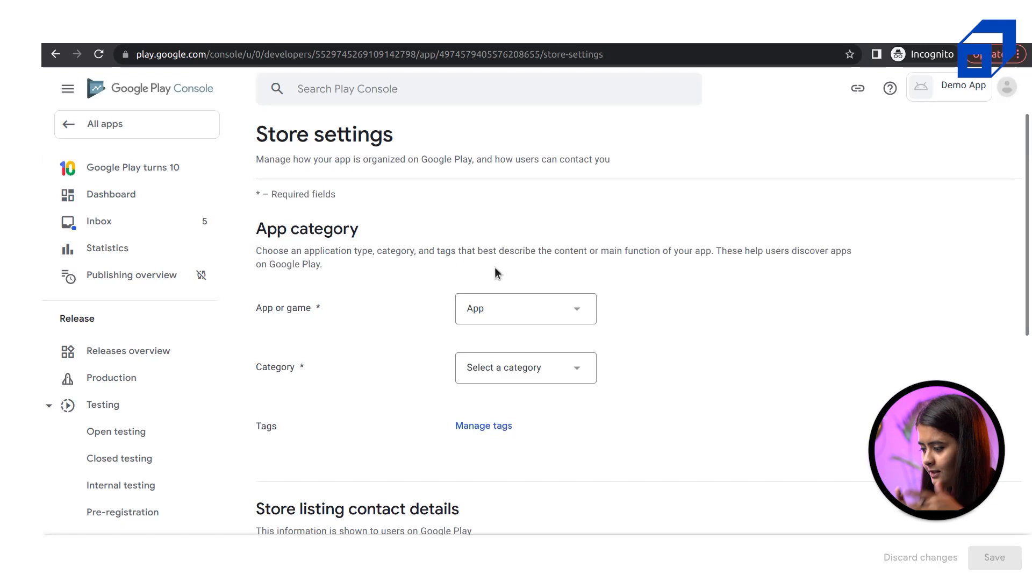
Set the listing type to App and the category to Education, then open the tag list
left_click(506, 307)
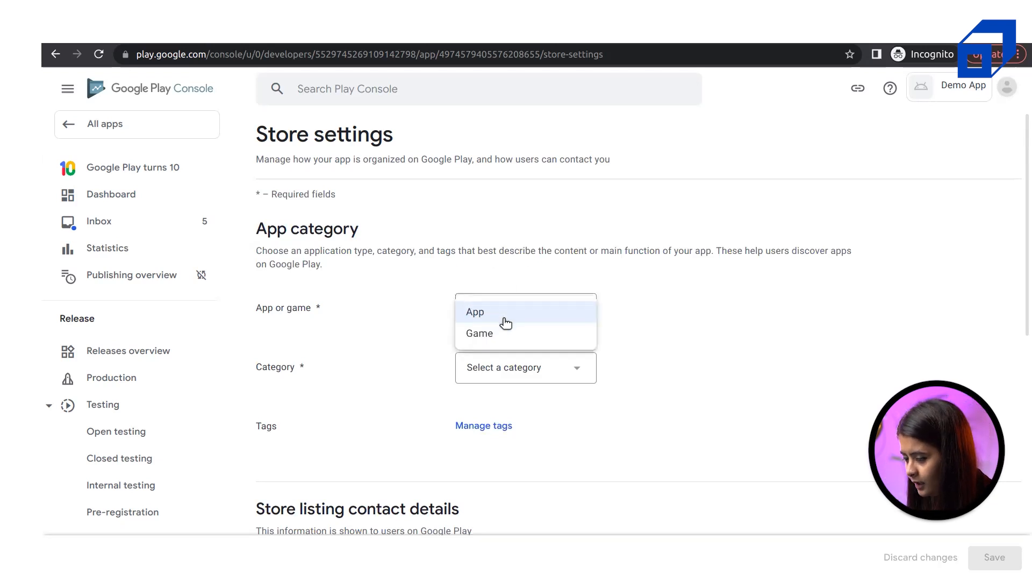
left_click(505, 319)
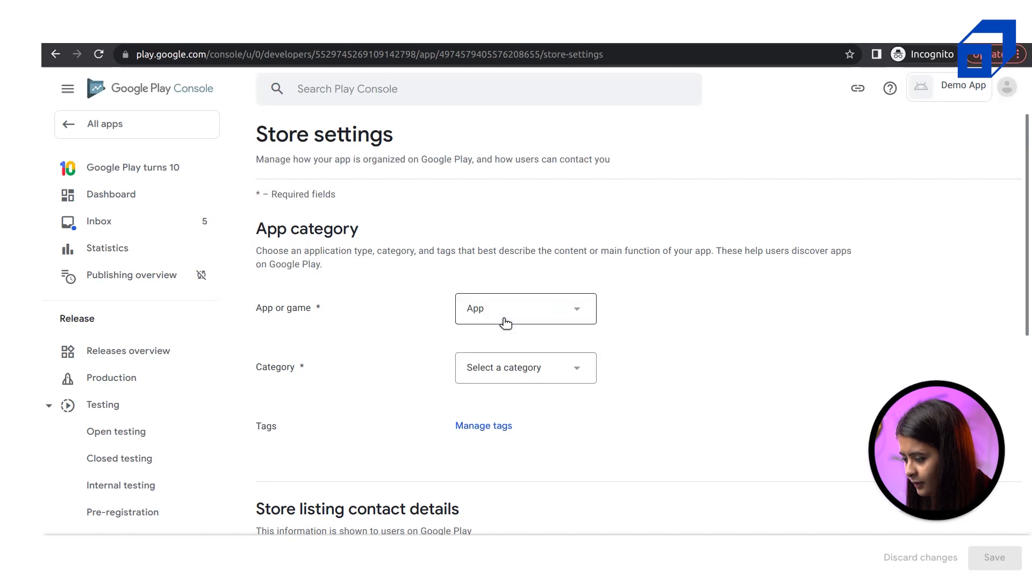
left_click(511, 369)
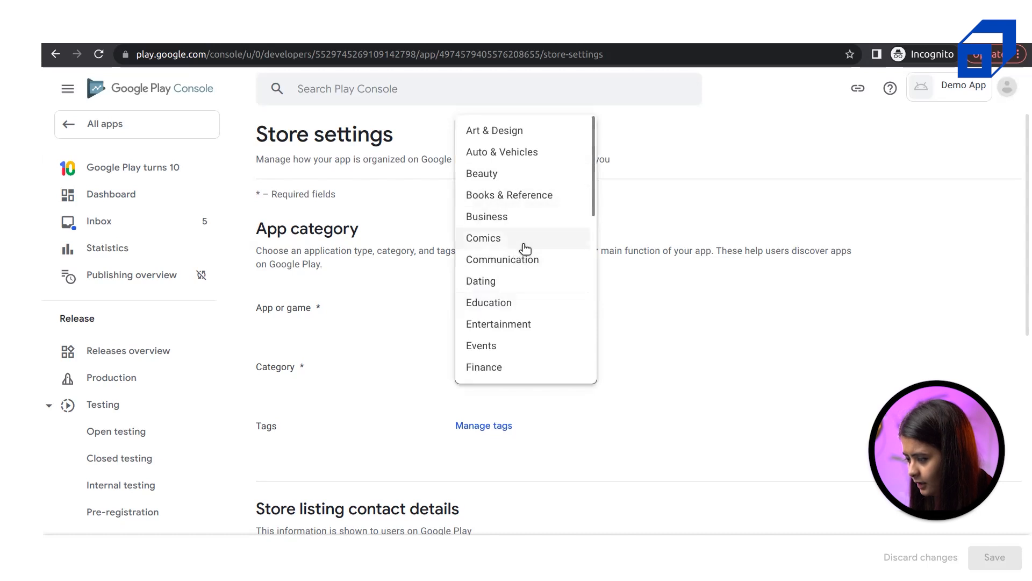
left_click(500, 305)
scroll(518, 436, "down", 3)
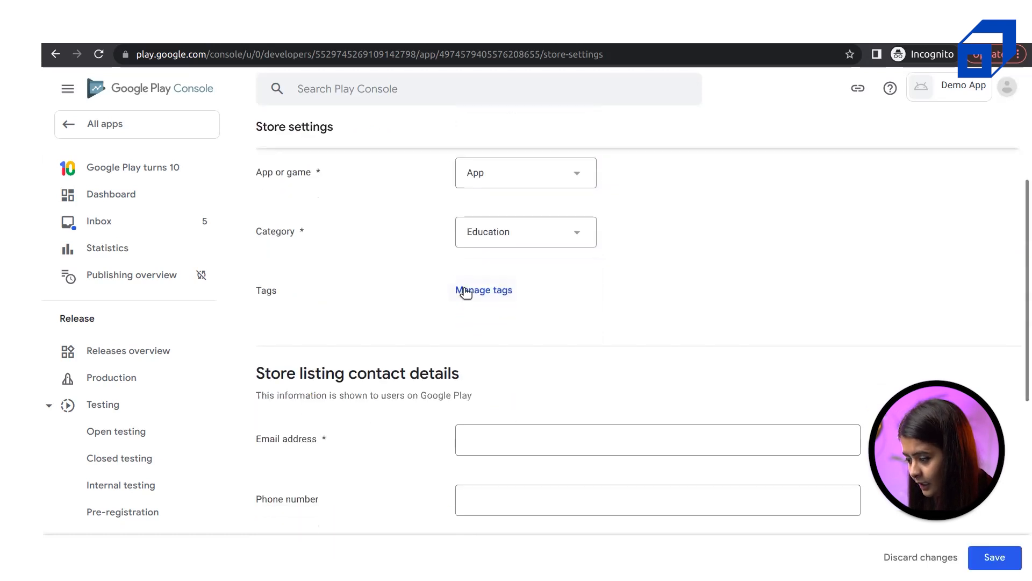
left_click(463, 285)
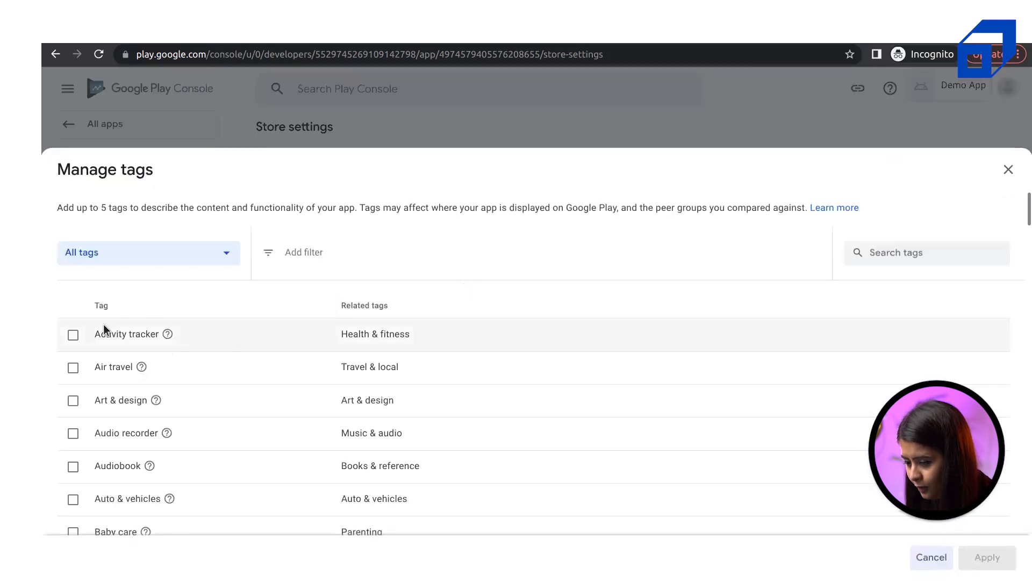
Tag the app Activity tracker, Audio recorder, Auto & vehicles and Boating, and apply the tags
left_click(74, 334)
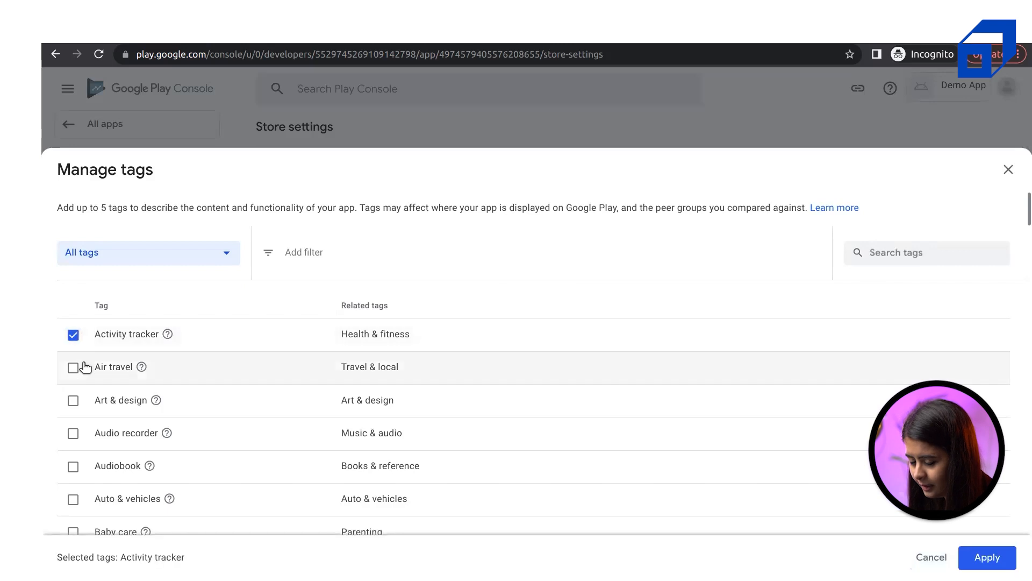
left_click(74, 434)
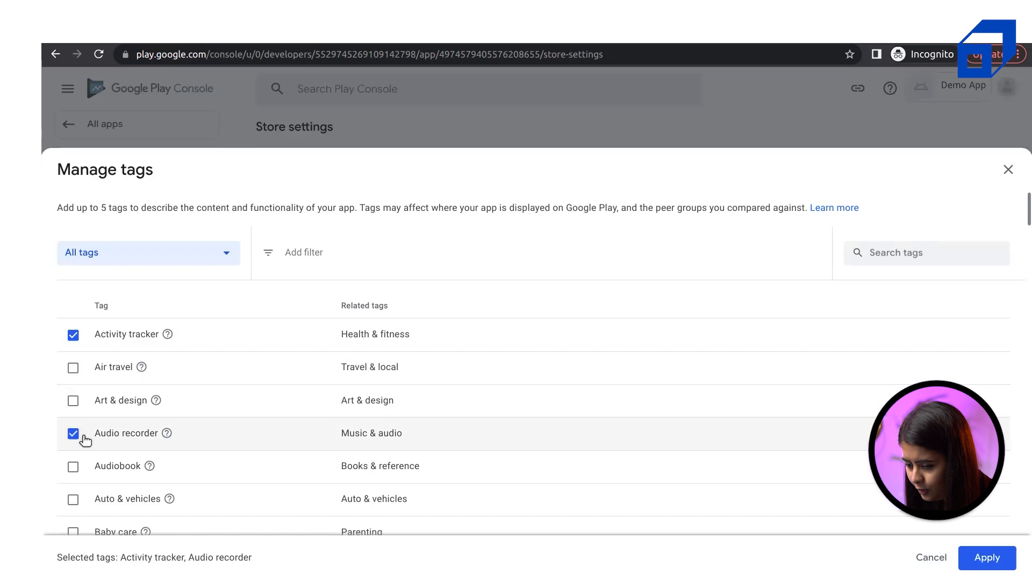
scroll(232, 444, "down", 5)
left_click(74, 246)
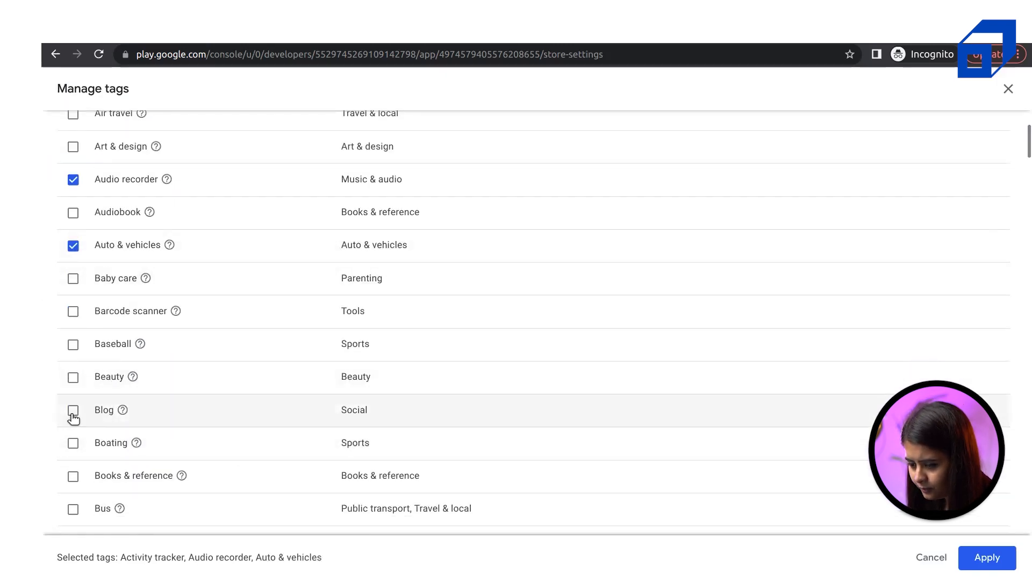
scroll(73, 452, "down", 2)
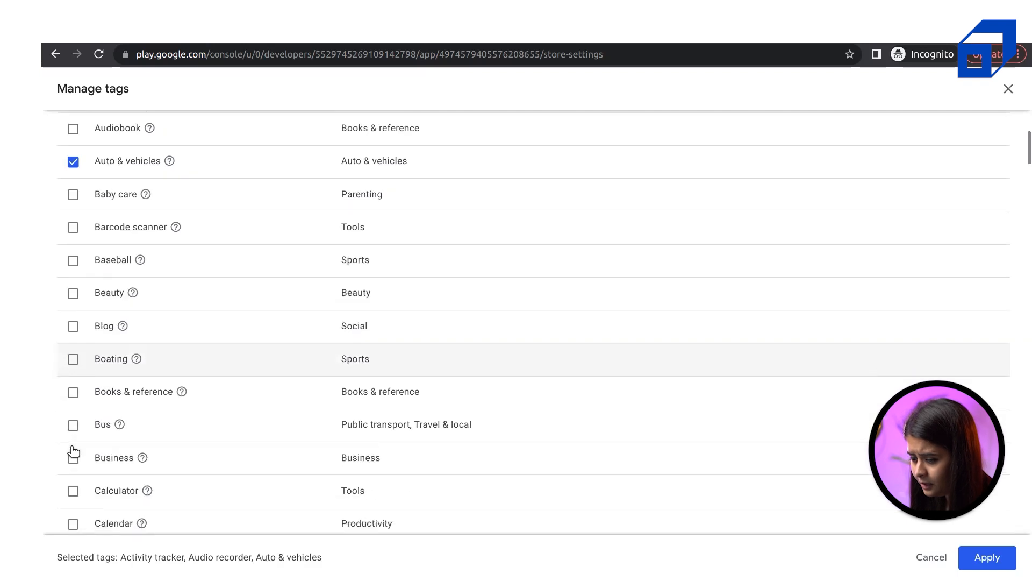
left_click(75, 359)
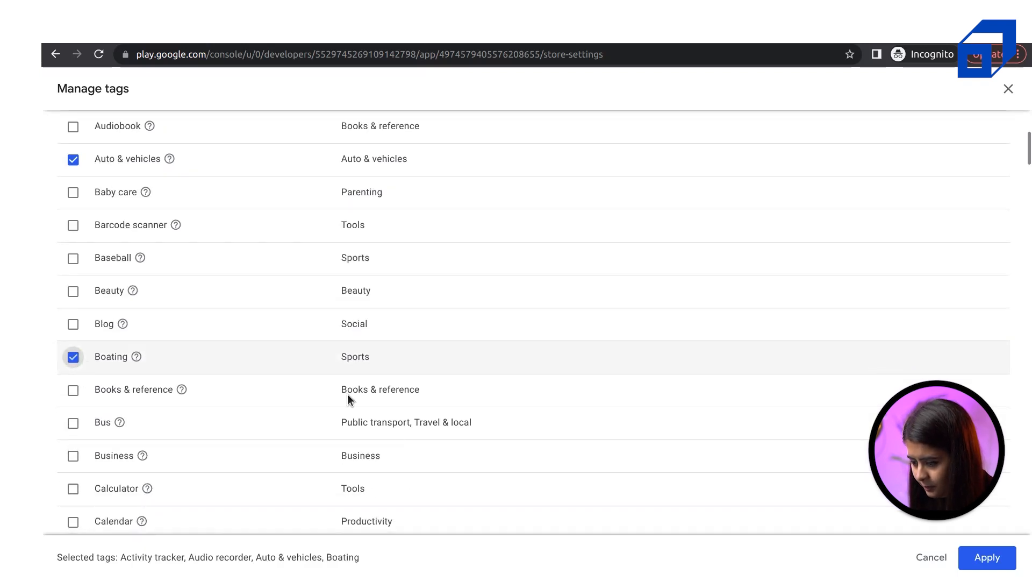
scroll(538, 450, "down", 8)
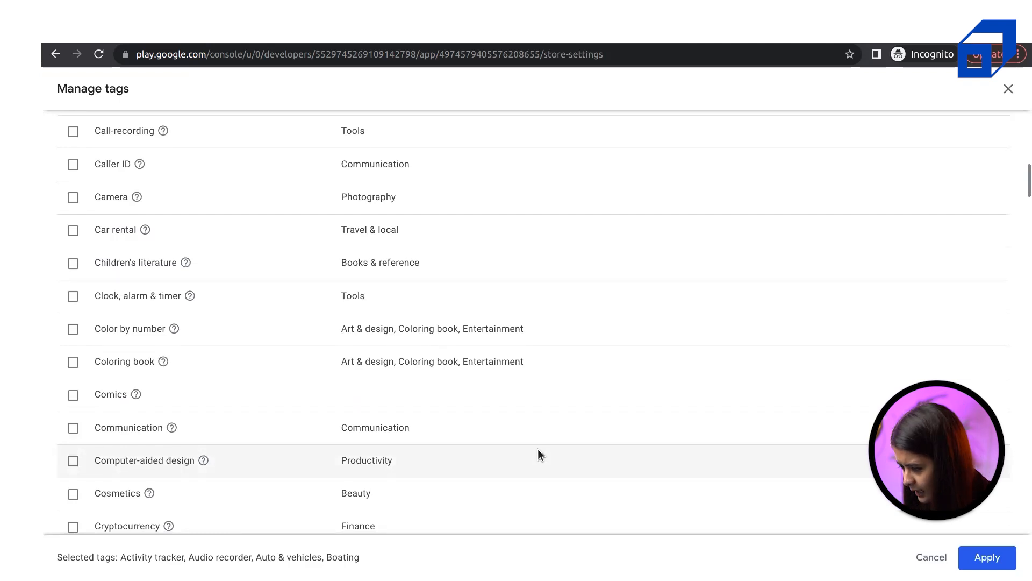
scroll(638, 382, "up", 12)
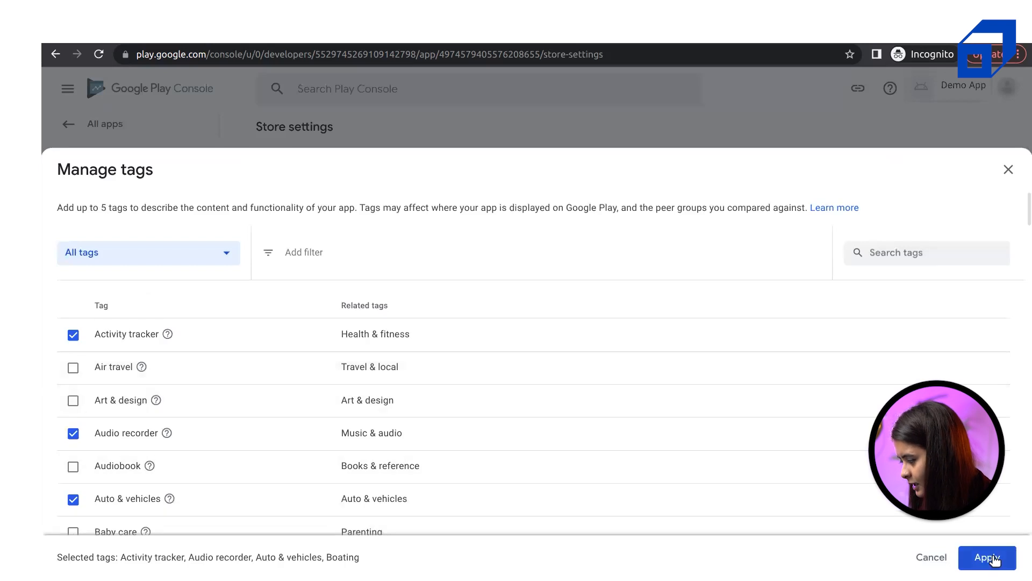
left_click(994, 560)
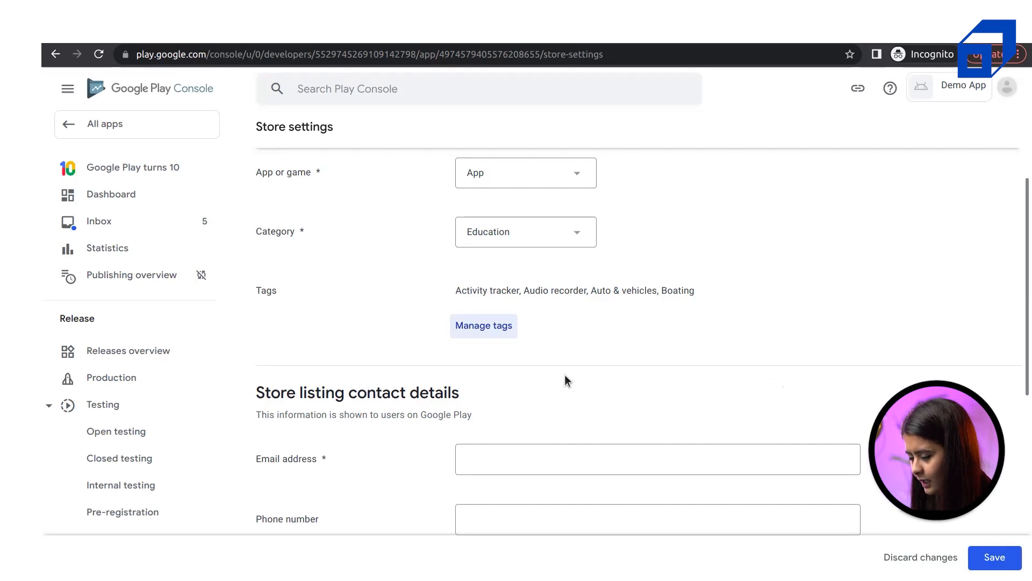
Enter the contact email address, leaving the optional phone number empty
scroll(565, 375, "down", 3)
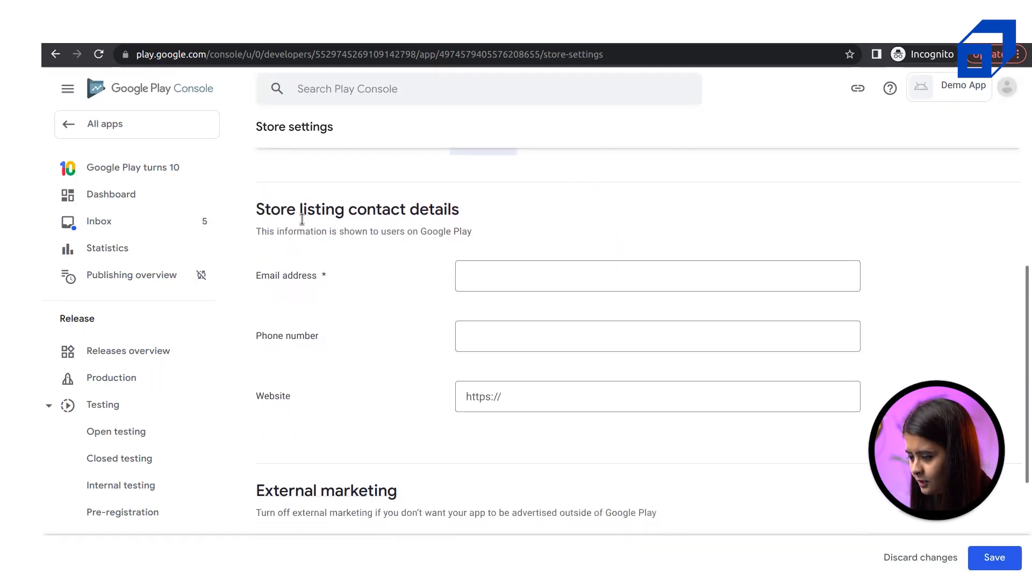
left_click(508, 278)
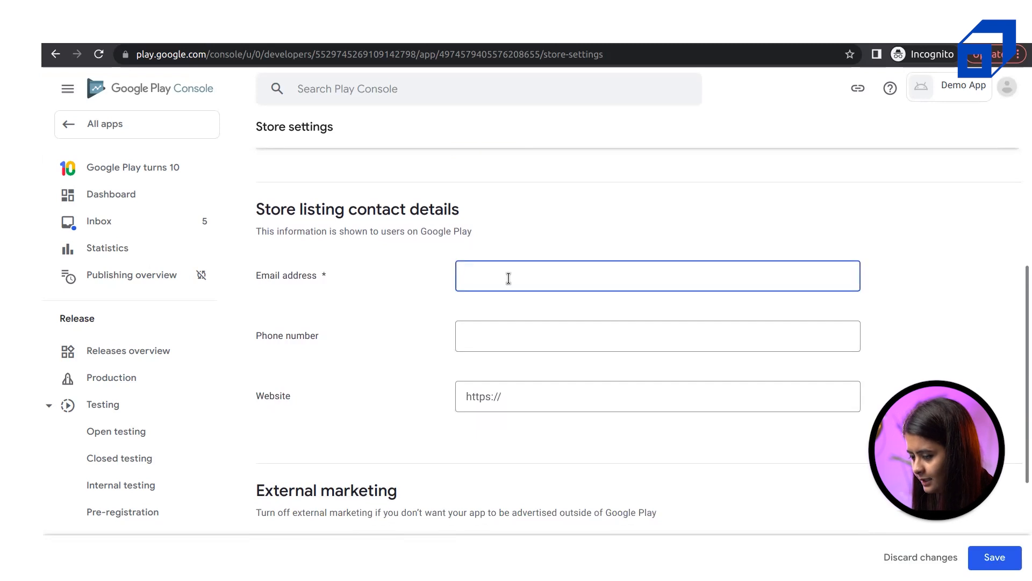
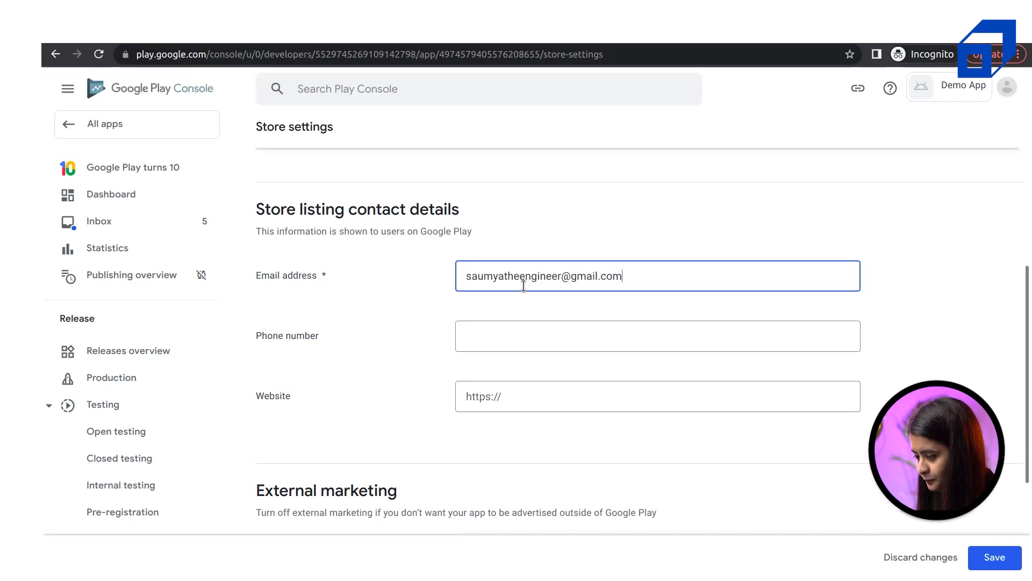
left_click(529, 338)
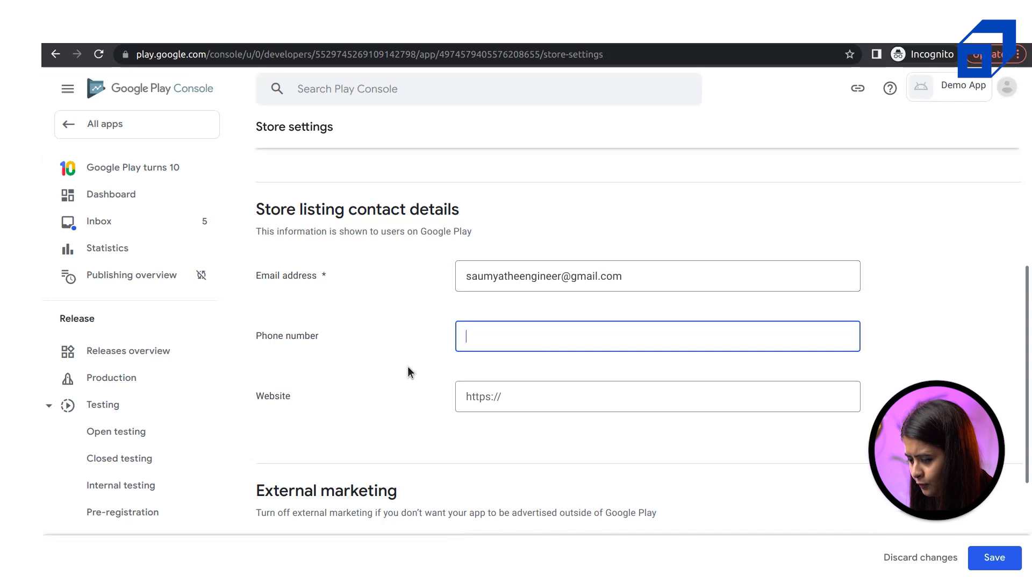
left_click_drag(261, 334, 306, 347)
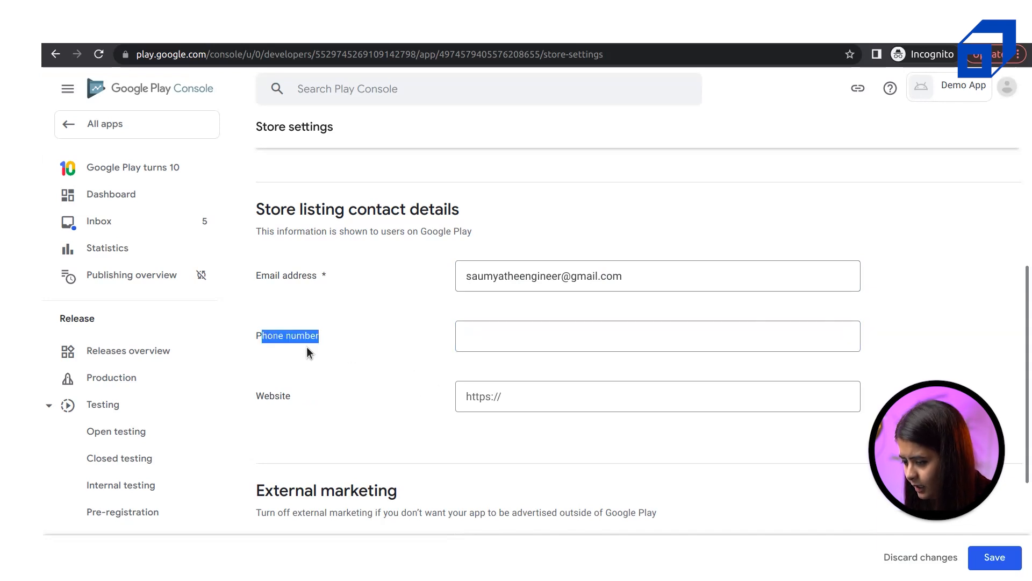
left_click_drag(334, 273, 320, 275)
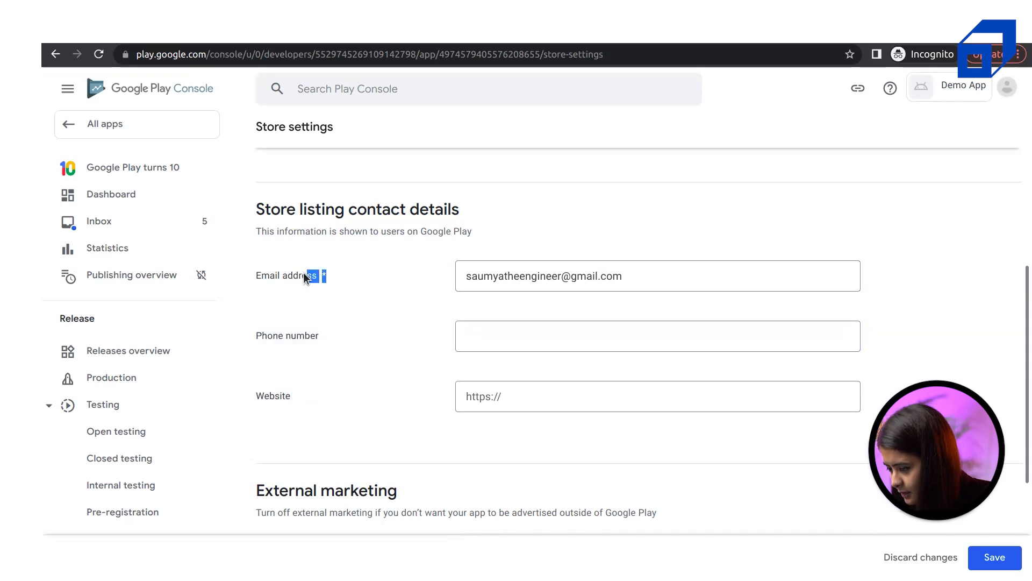
Leave External marketing enabled and save the store settings
scroll(303, 272, "down", 3)
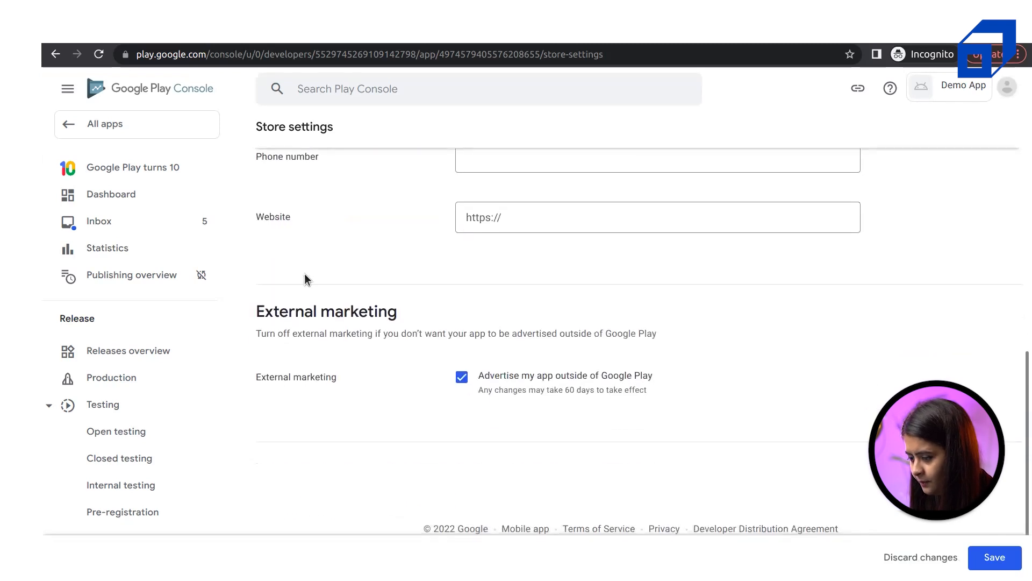
left_click_drag(304, 320, 366, 315)
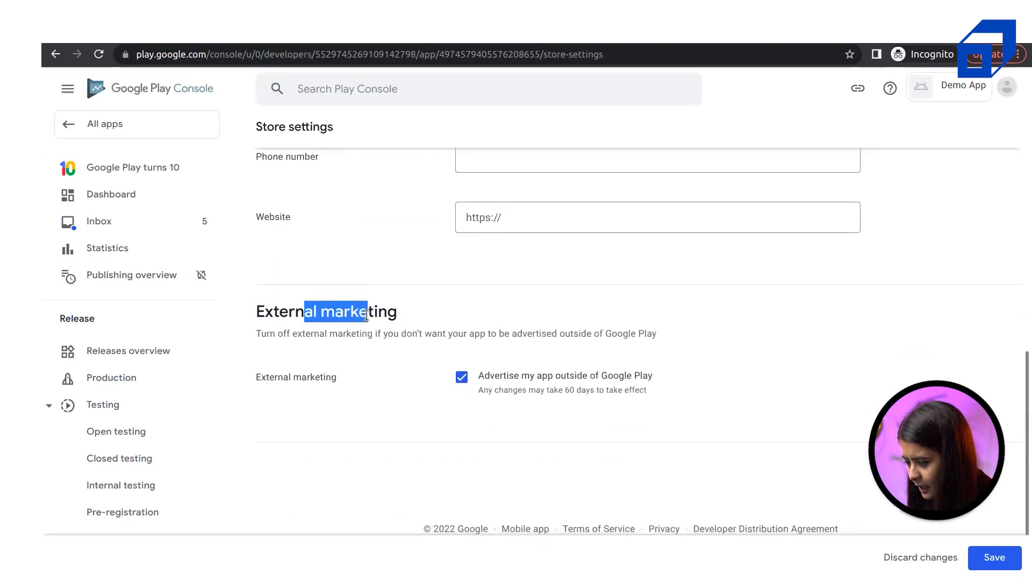
triple_click(424, 330)
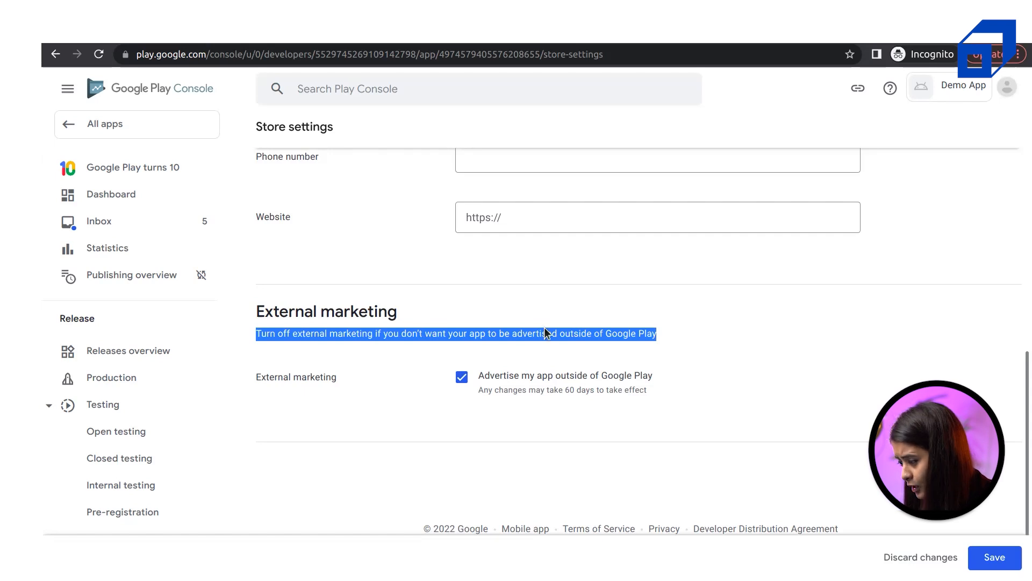
left_click(386, 330)
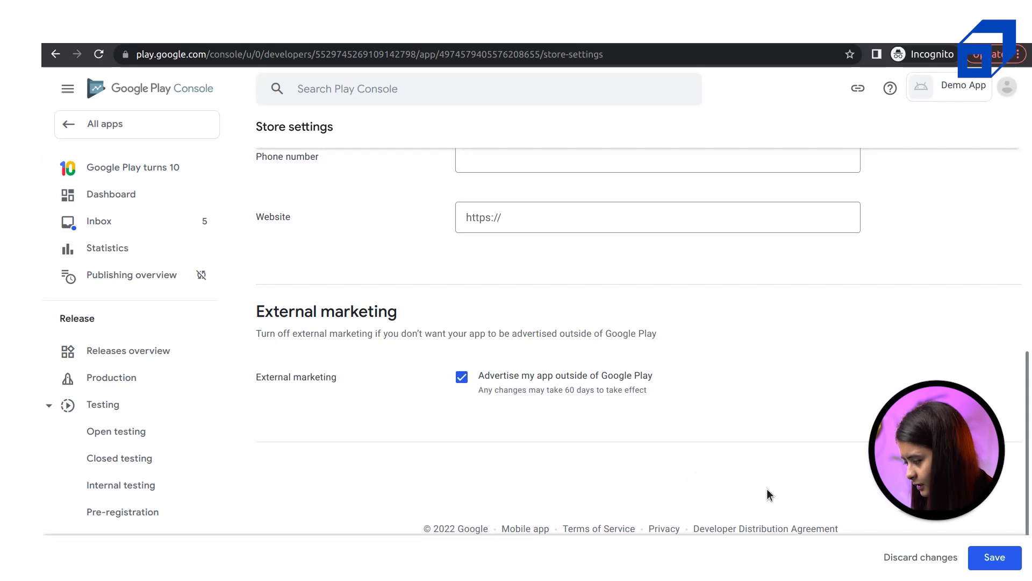
left_click(1001, 561)
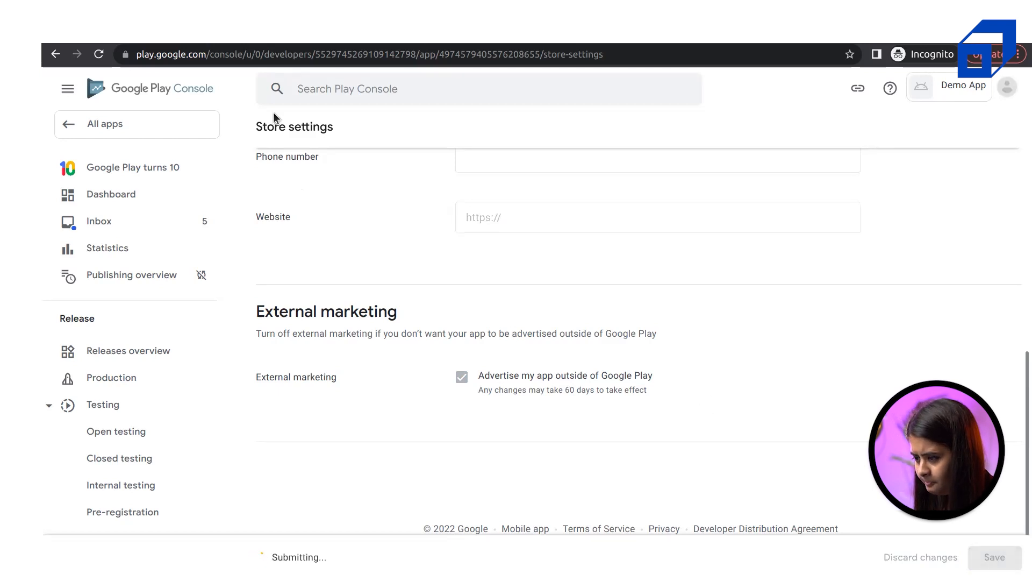
Return to the Dashboard and confirm the category and contact details task is checked off
scroll(520, 454, "up", 10)
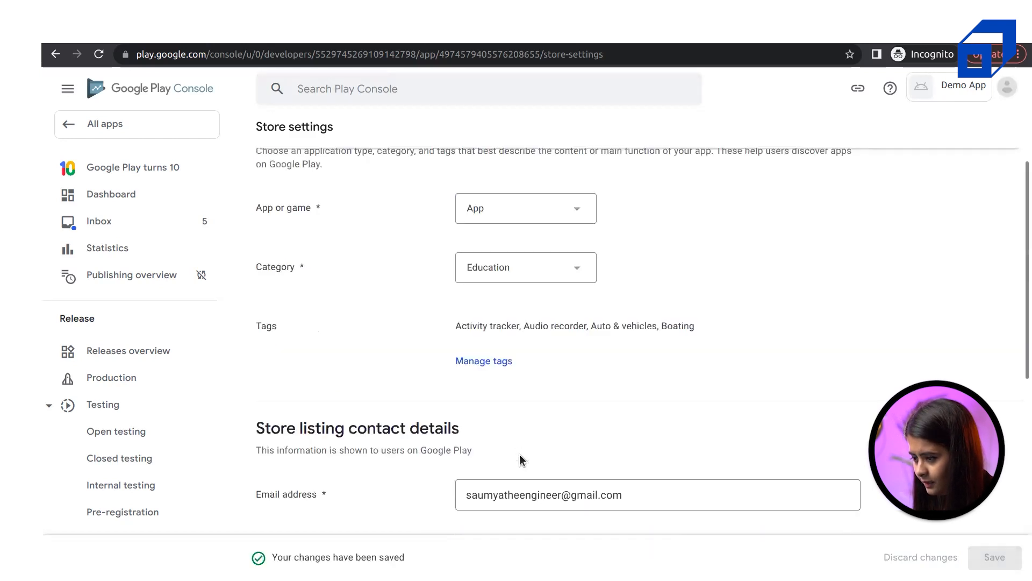
left_click(118, 199)
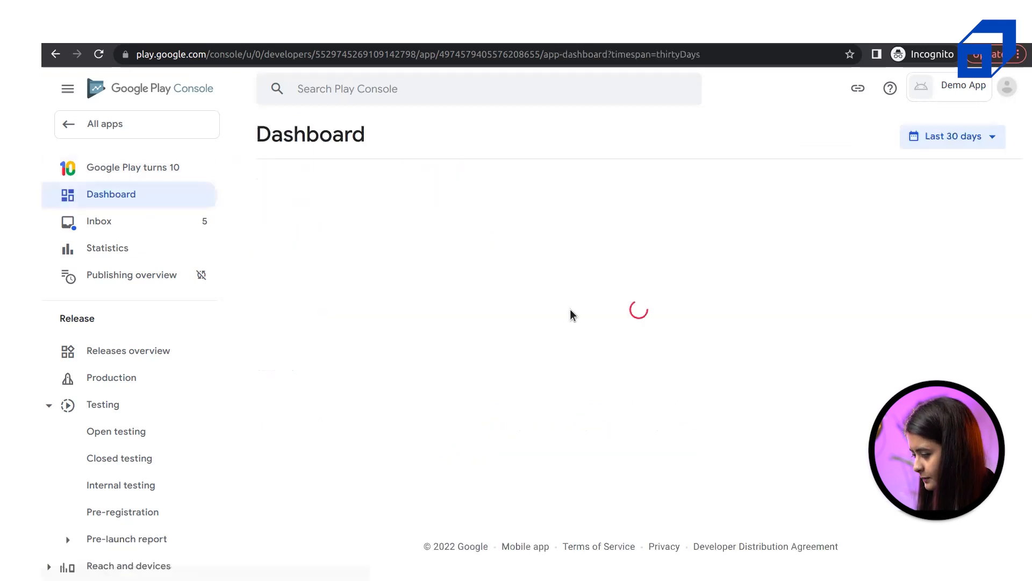
scroll(615, 449, "down", 5)
scroll(615, 450, "down", 8)
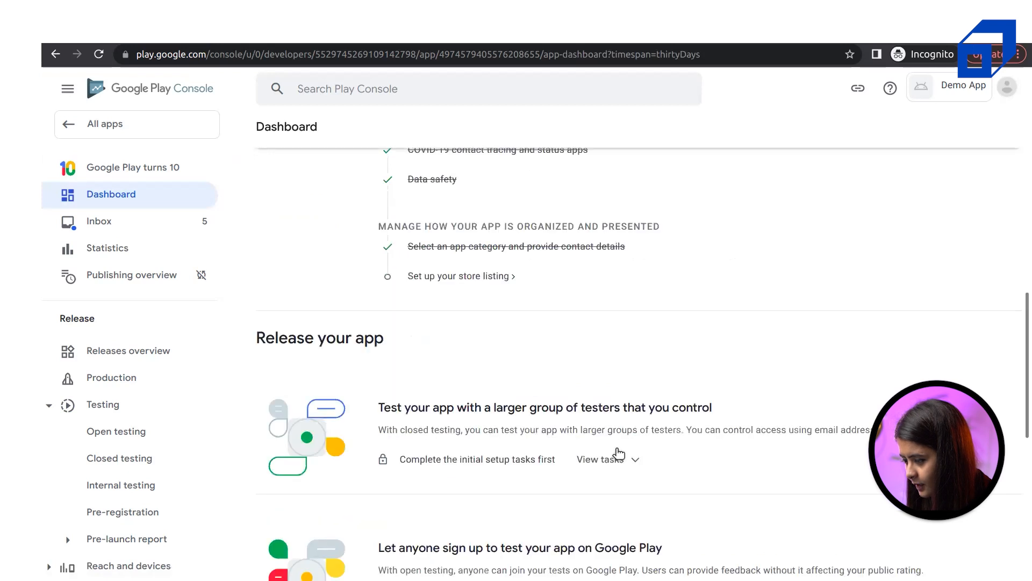
scroll(615, 452, "up", 5)
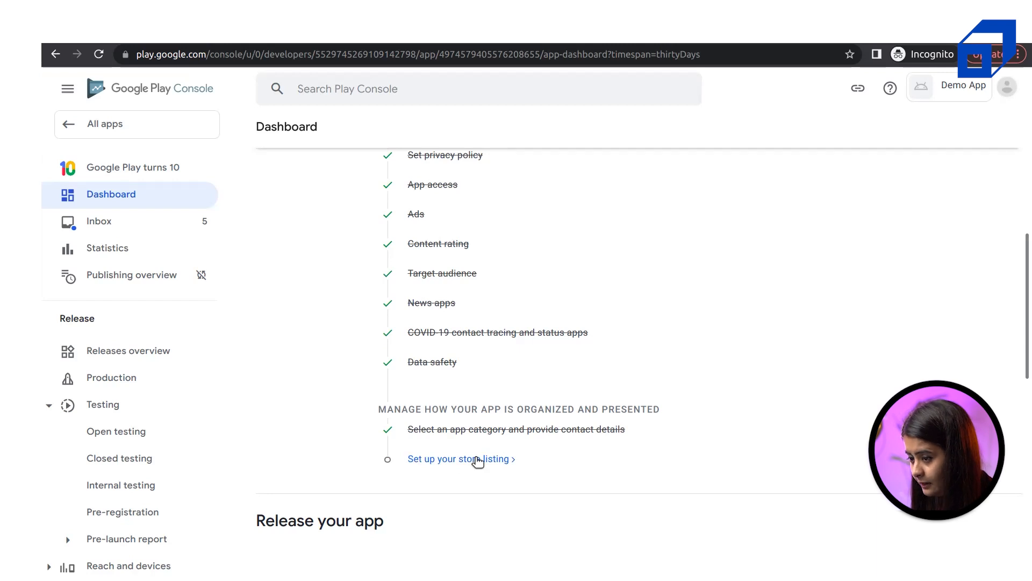
Open the Main store listing for Demo App and fill the short and full descriptions with 'Demo'
left_click(478, 460)
scroll(577, 381, "down", 5)
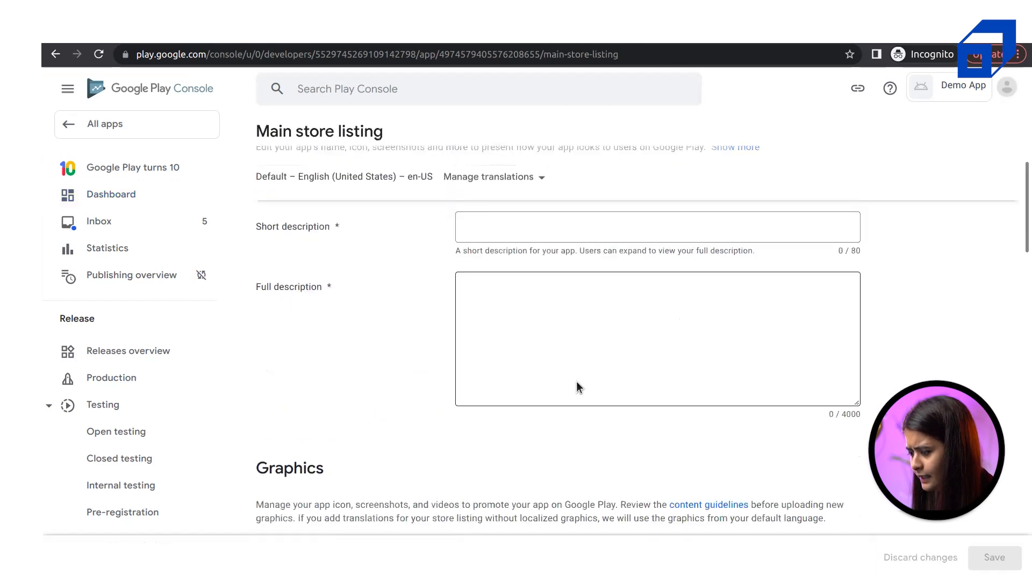
scroll(560, 378, "up", 5)
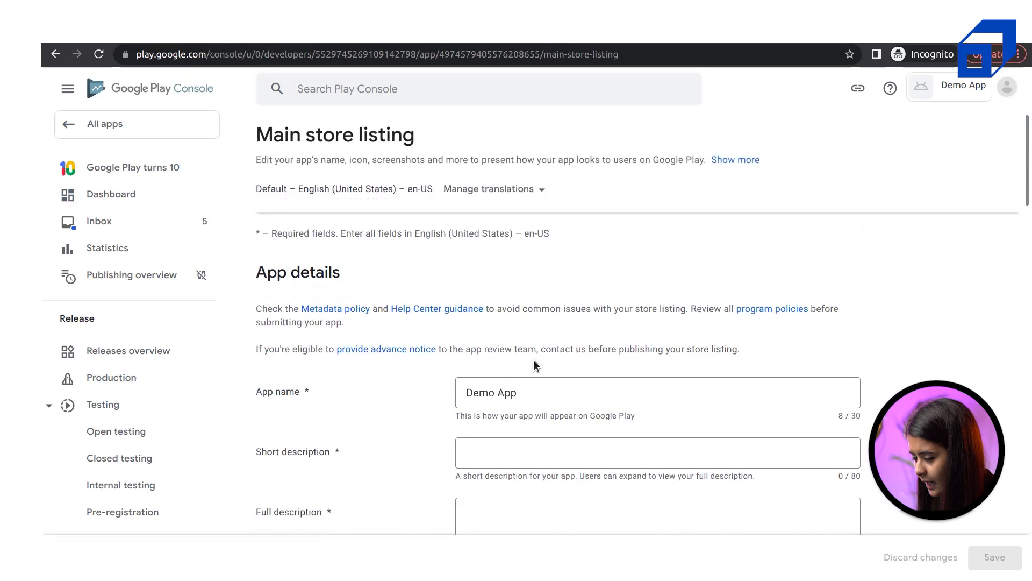
scroll(535, 365, "down", 2)
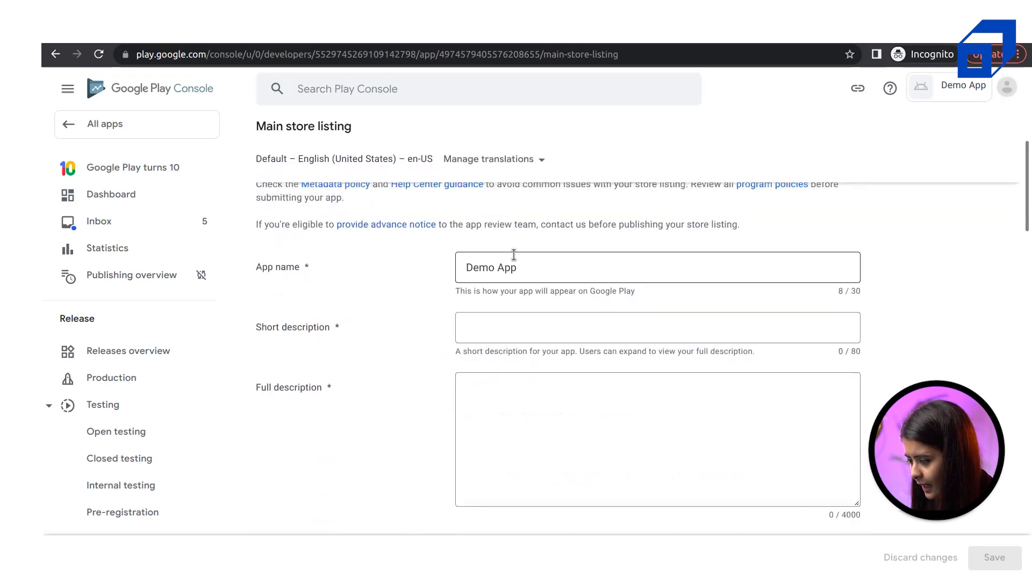
triple_click(525, 274)
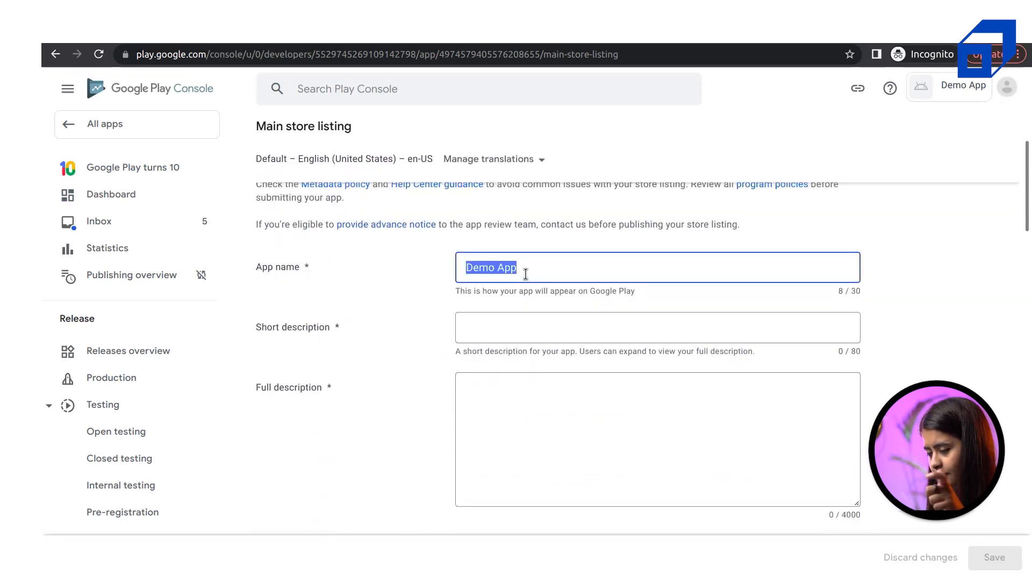
left_click(537, 332)
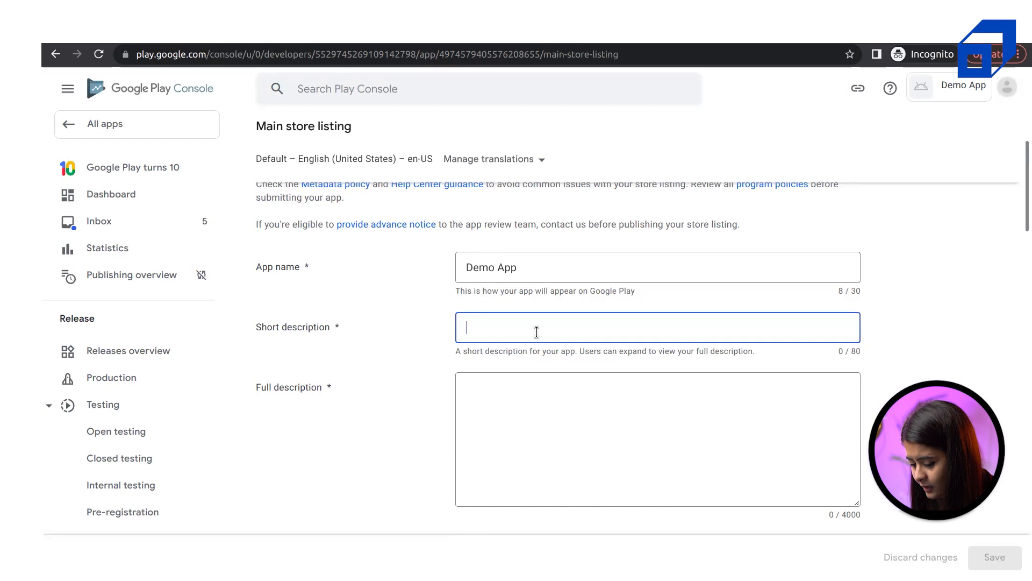
type("Demo")
left_click(514, 422)
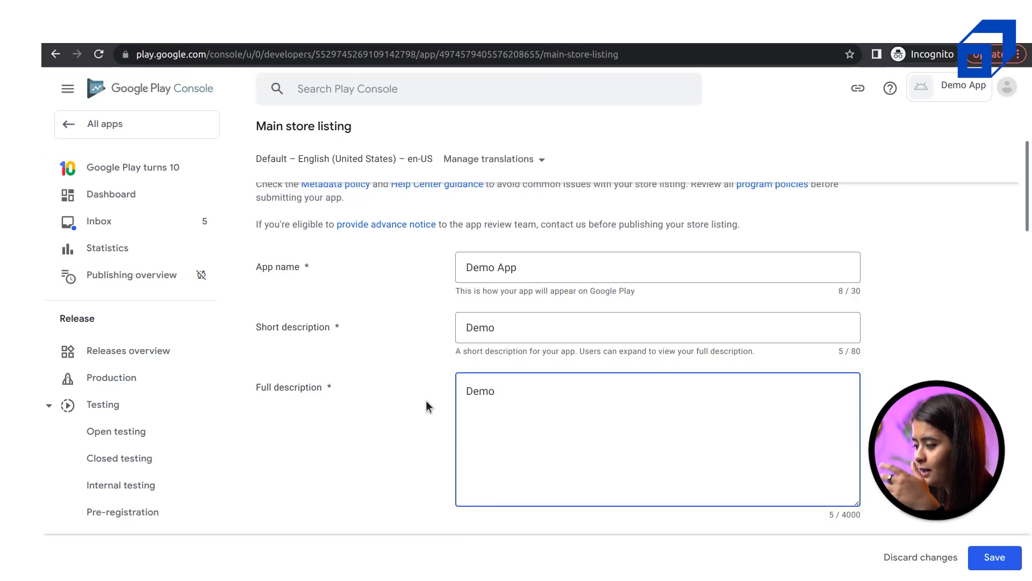
Upload logoApp.png from Desktop/APP DEMO as the app icon
scroll(426, 401, "down", 10)
scroll(426, 401, "up", 3)
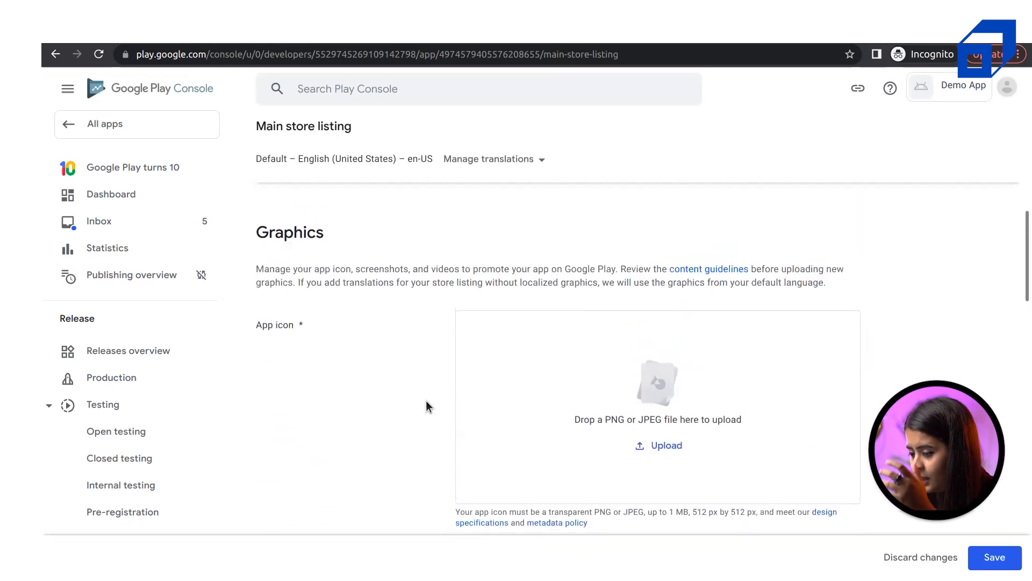
scroll(425, 400, "down", 1)
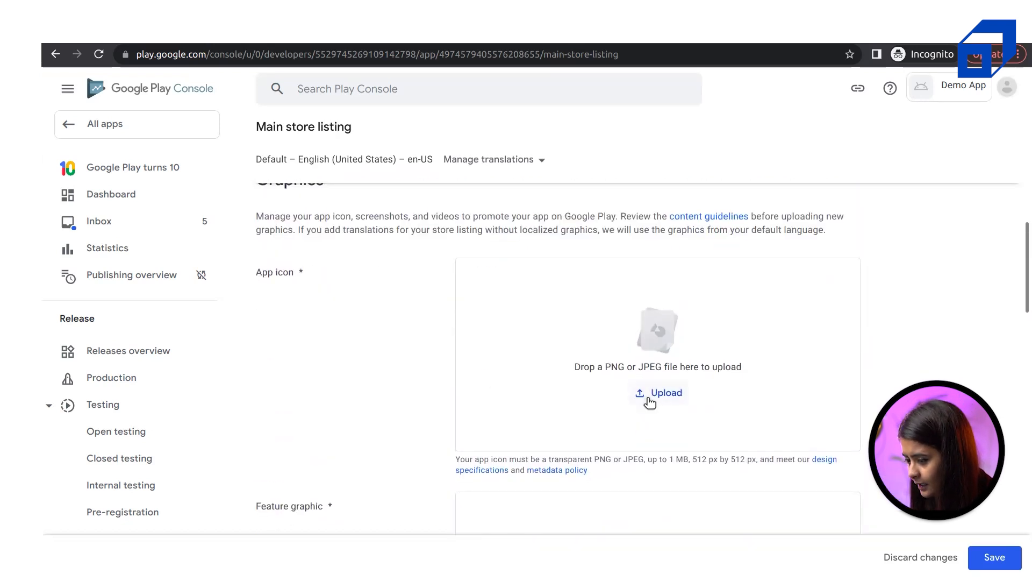
scroll(574, 421, "down", 3)
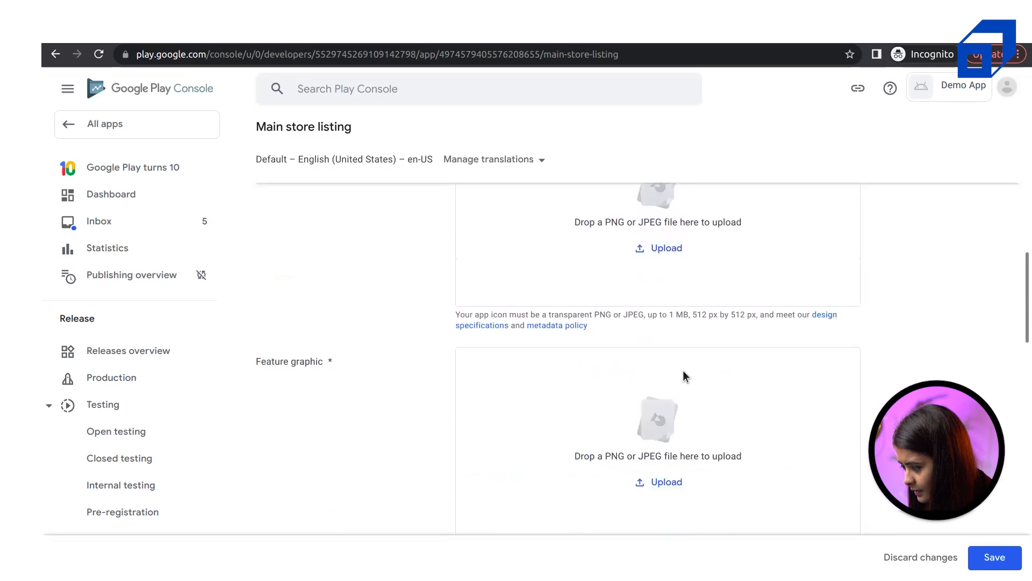
left_click_drag(613, 316, 697, 333)
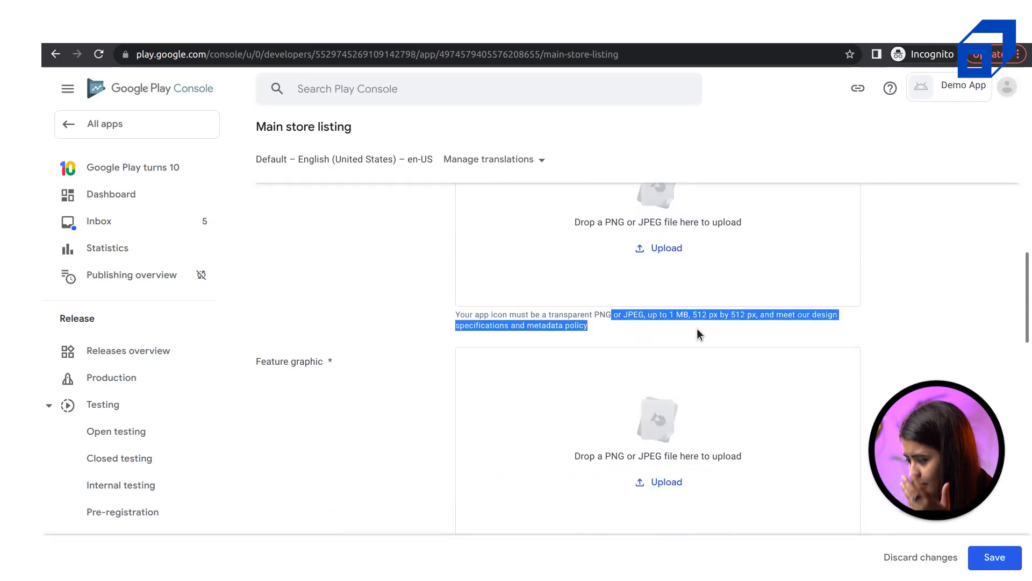
scroll(690, 421, "up", 4)
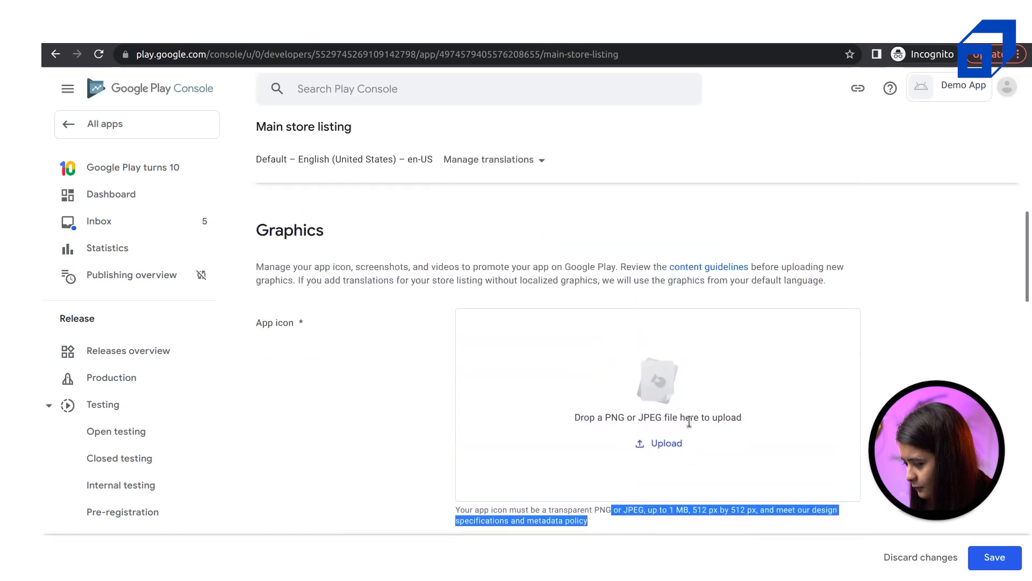
left_click(647, 444)
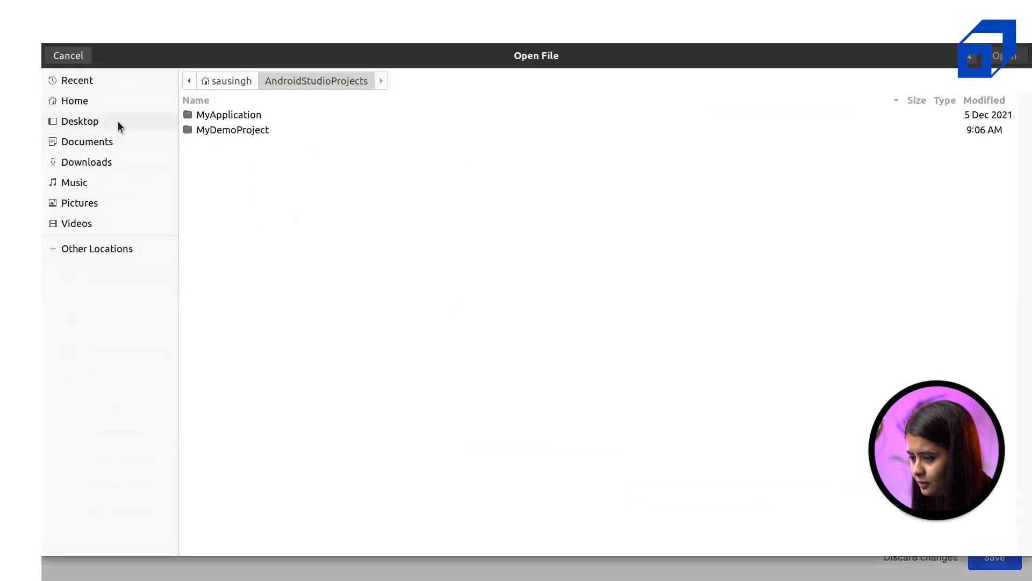
left_click(118, 125)
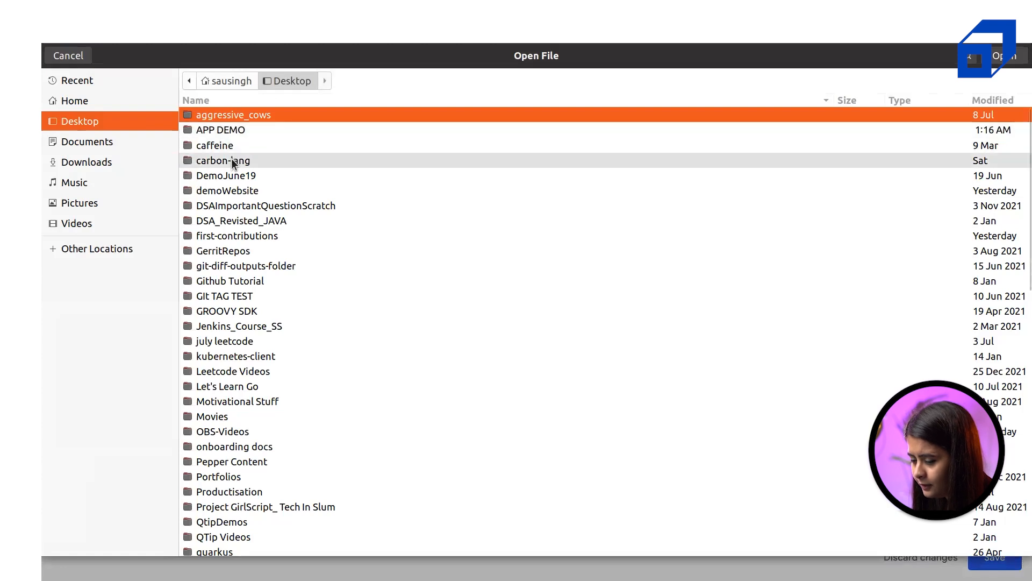
double_click(408, 130)
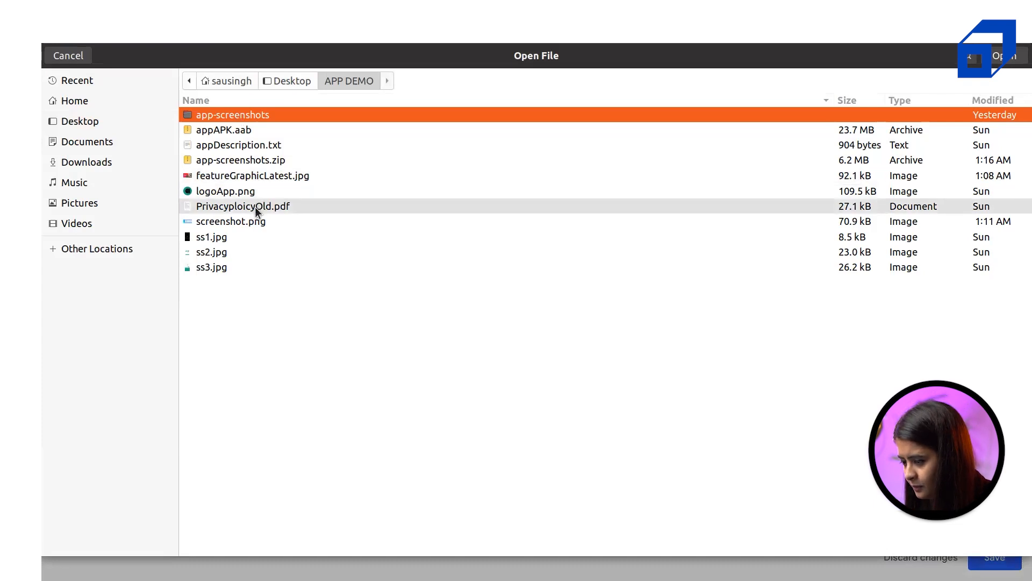
double_click(250, 187)
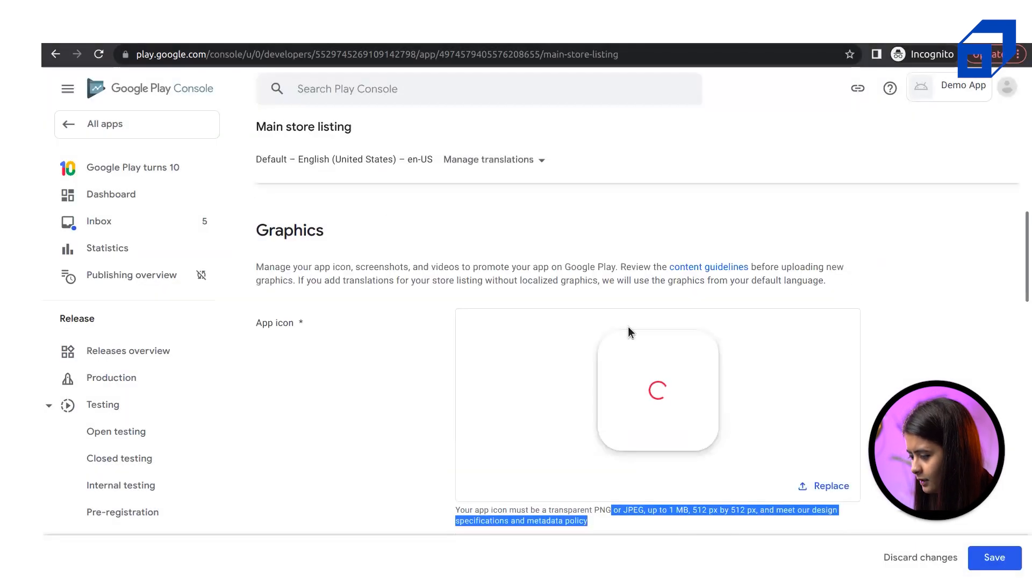
Upload featureGraphicLatest.jpg as the feature graphic
scroll(632, 330, "down", 5)
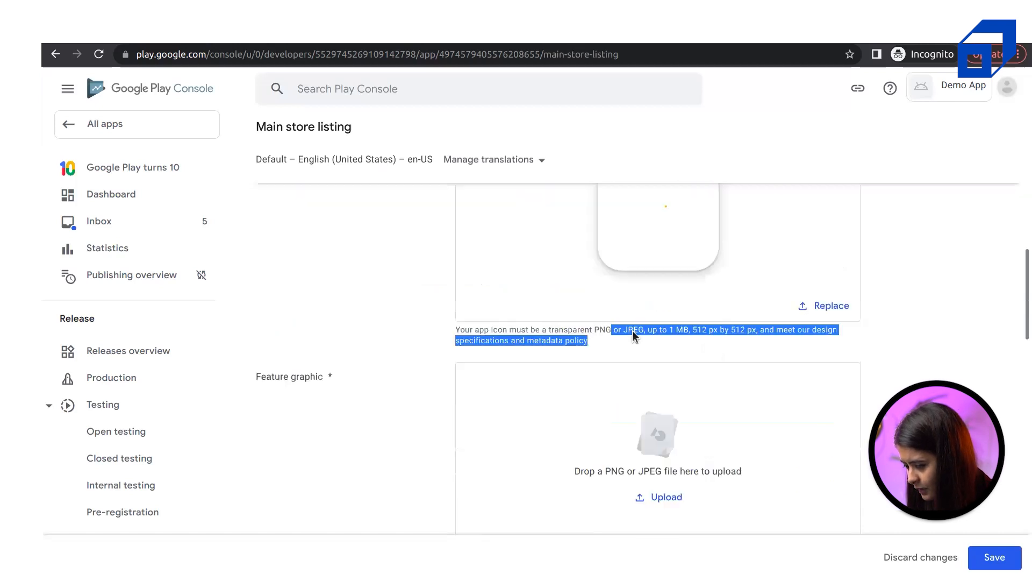
left_click(657, 425)
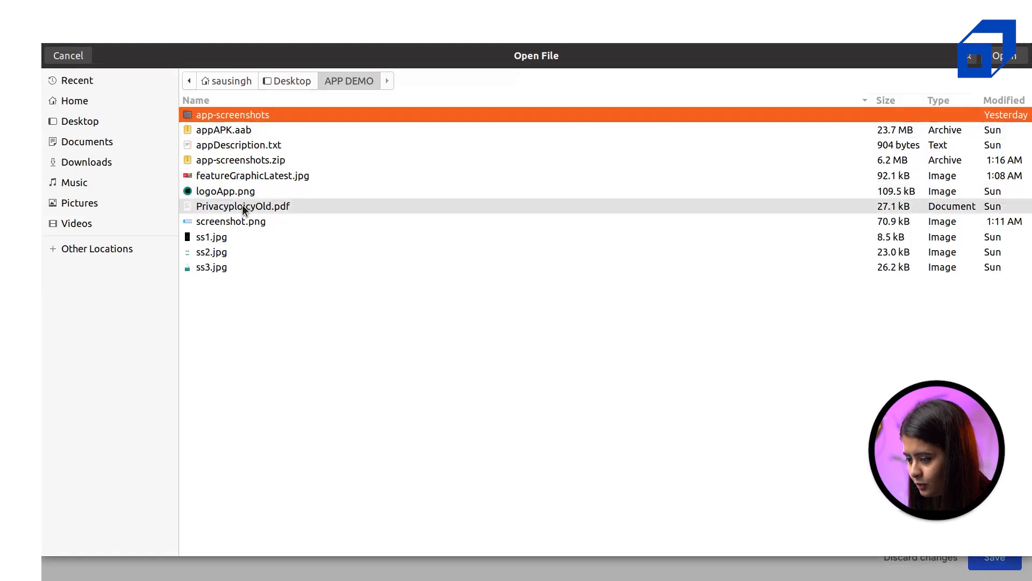
double_click(243, 177)
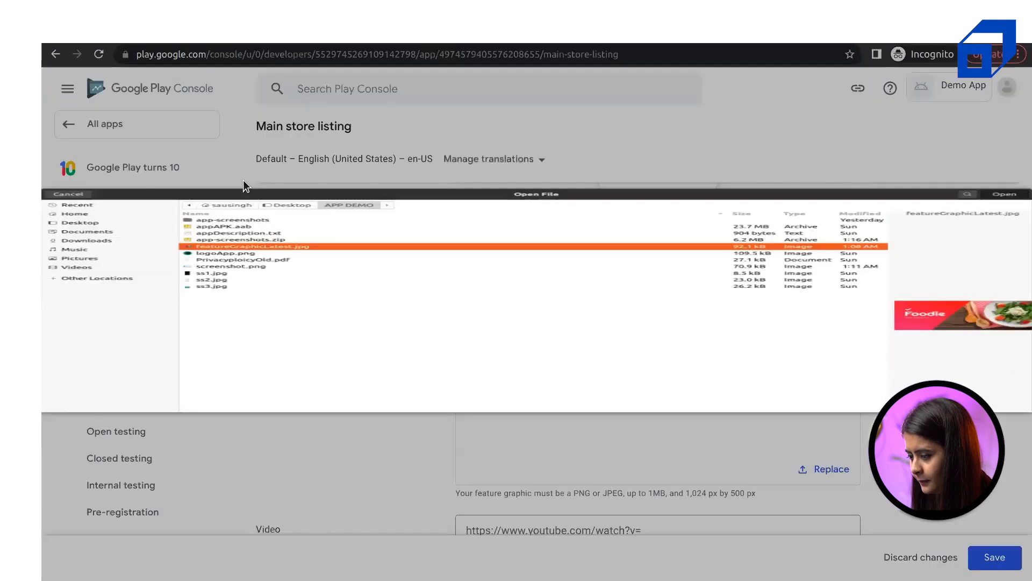
scroll(643, 449, "up", 7)
scroll(643, 449, "down", 5)
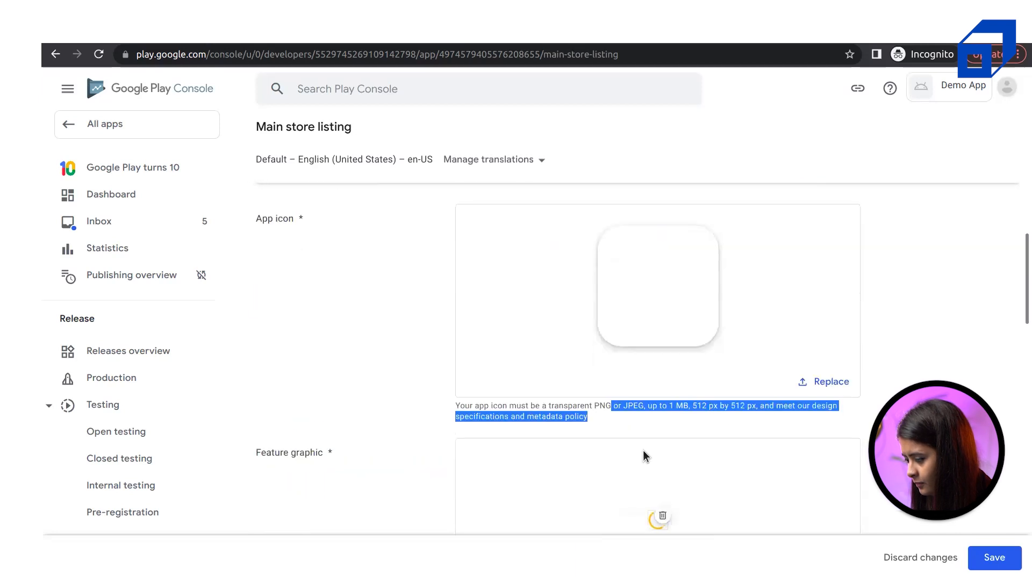
left_click(413, 331)
Upload Phone Screenshots 1–4 from the app-screenshots folder as phone screenshots (4/8)
scroll(736, 383, "down", 6)
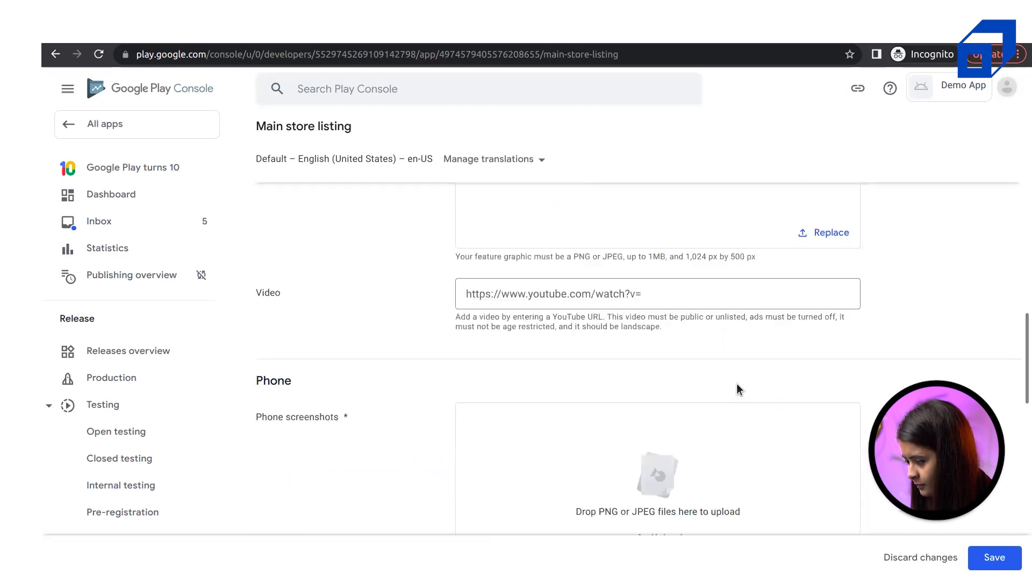
scroll(736, 383, "down", 4)
left_click(655, 321)
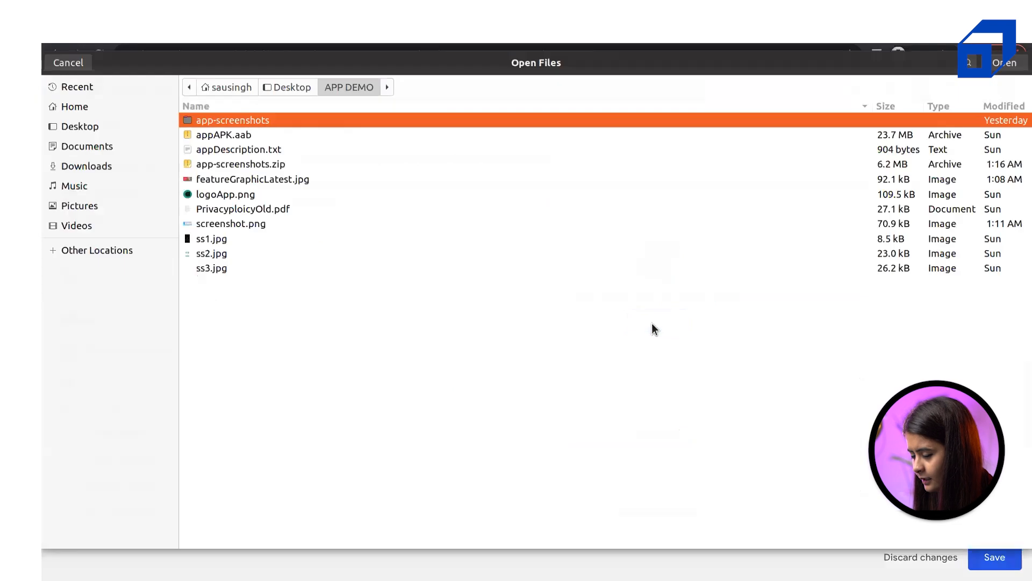
double_click(254, 114)
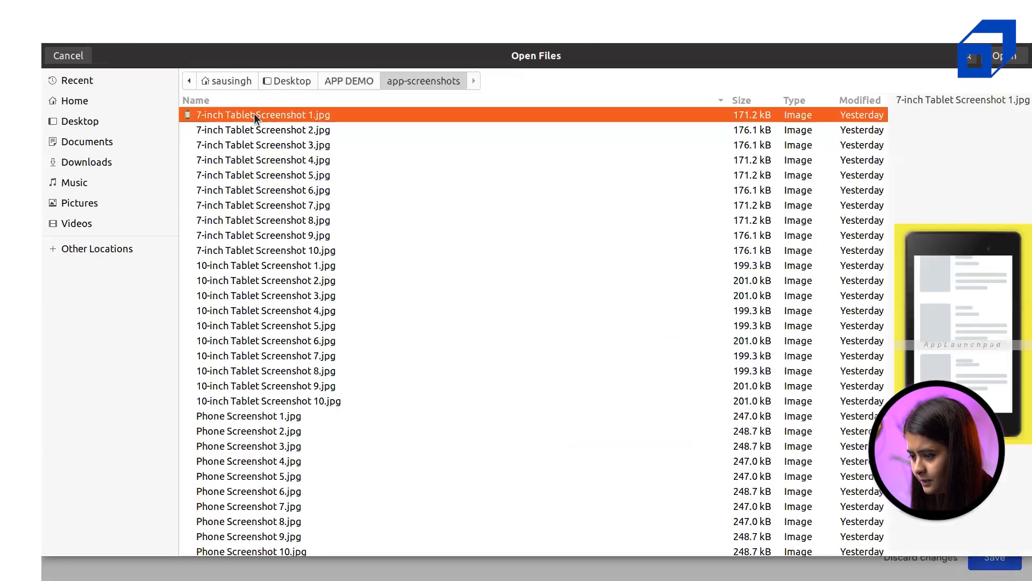
left_click(273, 421)
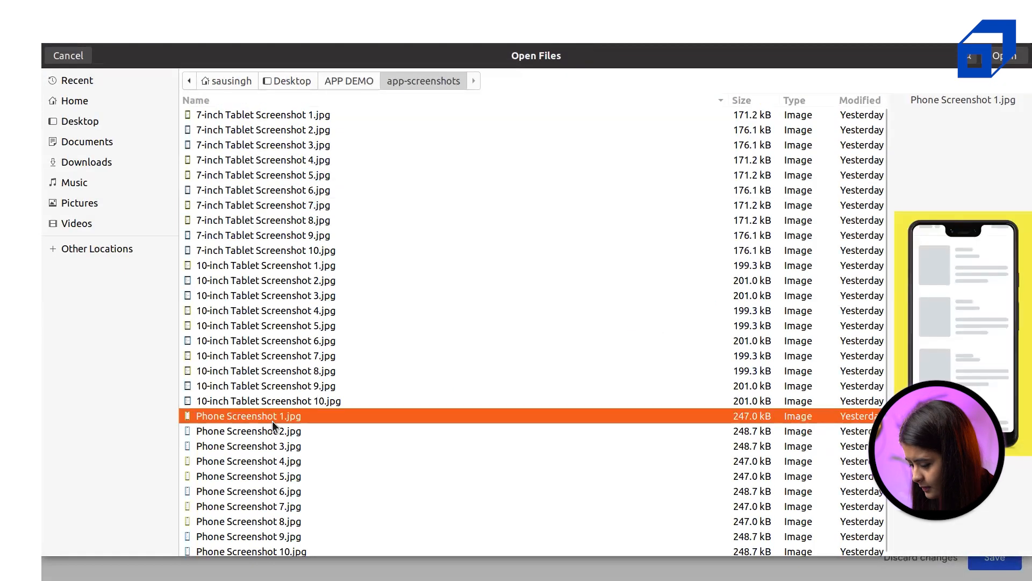
key("shift+Down")
key("shift+Down")
key("shift+Down")
key("Return")
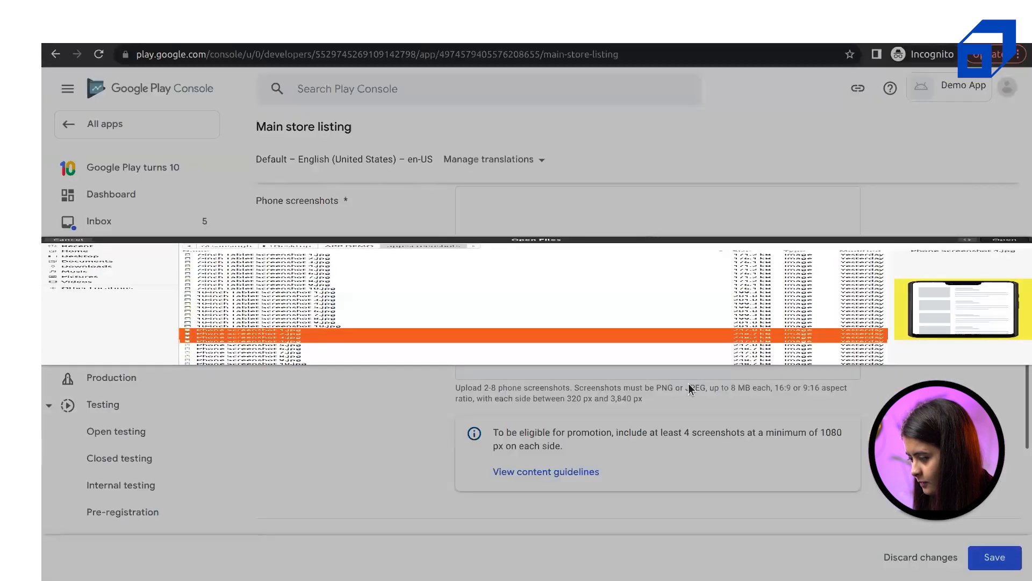
scroll(727, 395, "up", 10)
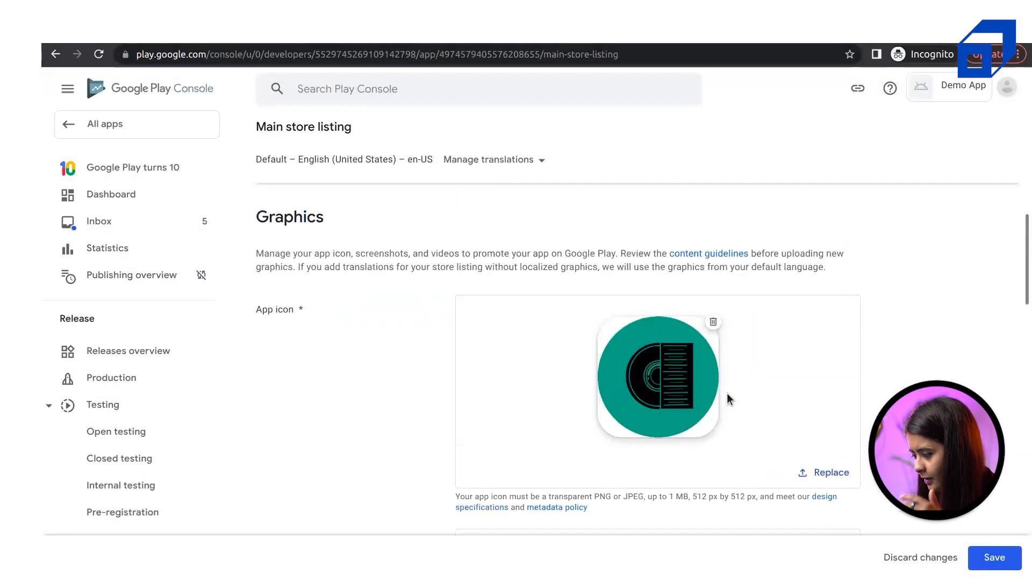
scroll(727, 398, "down", 10)
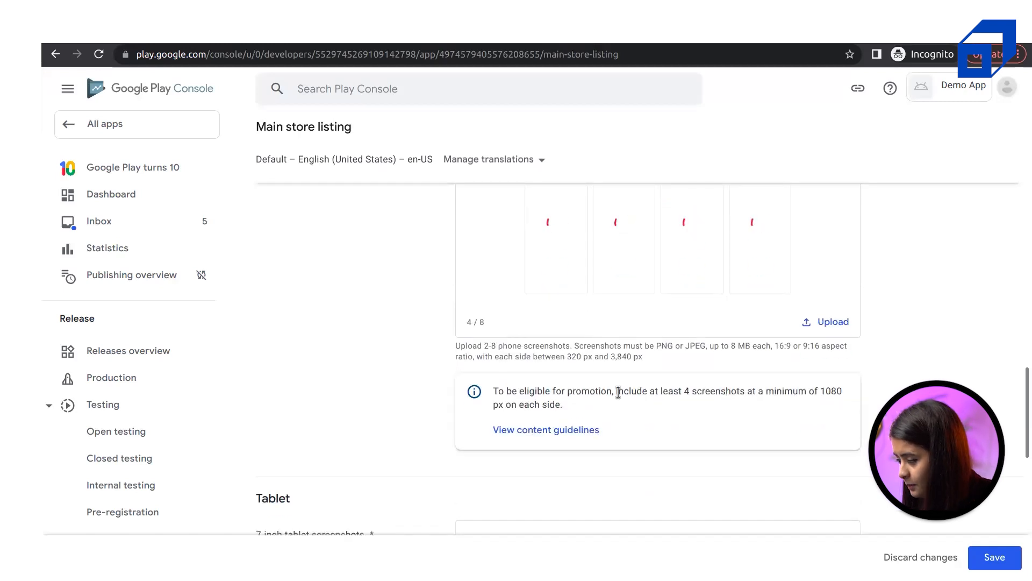
scroll(618, 392, "down", 5)
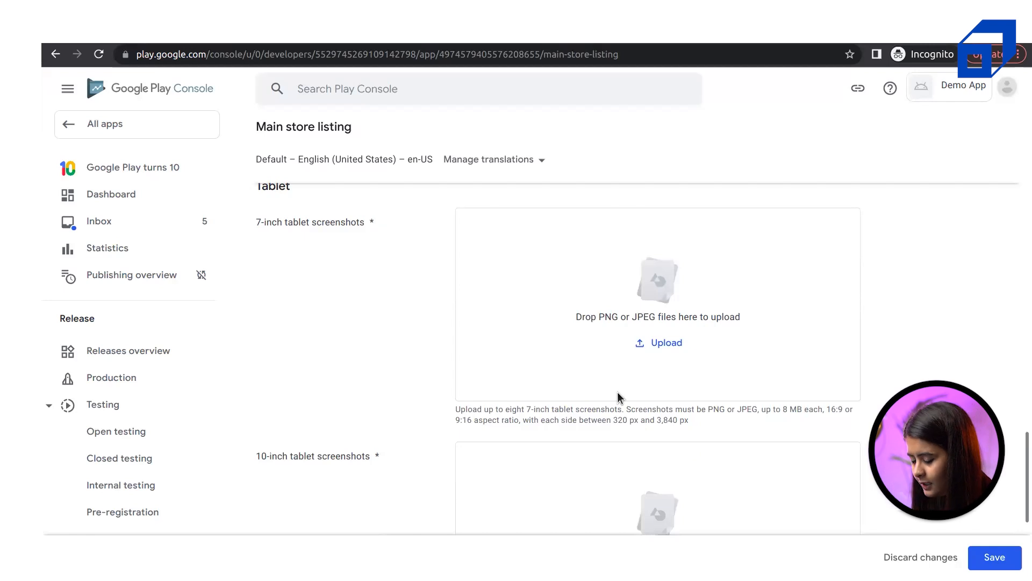
key("super")
Glance at the privacy policy window, then save the Main store listing changes in Play Console
left_click(682, 250)
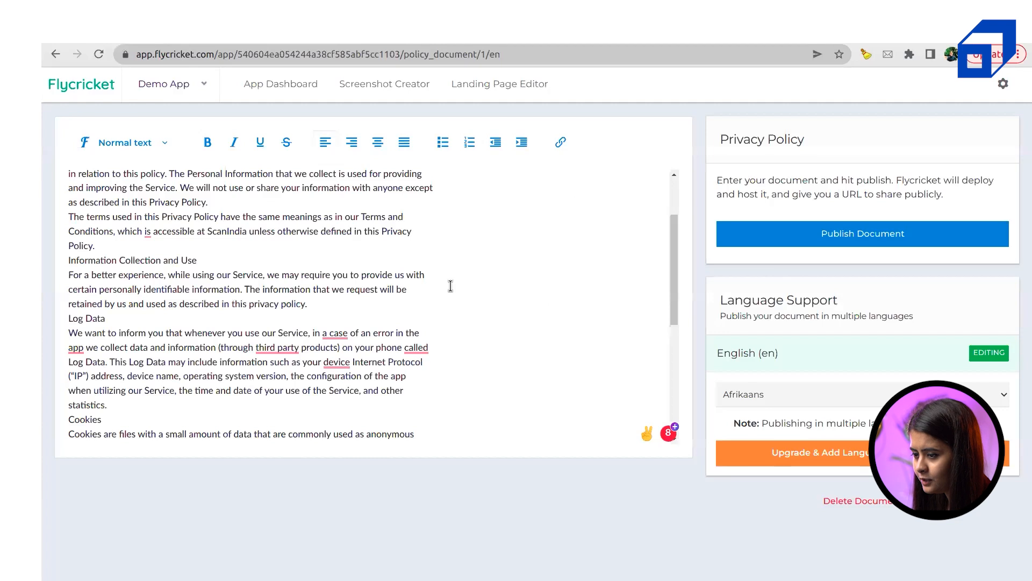
scroll(450, 286, "up", 3)
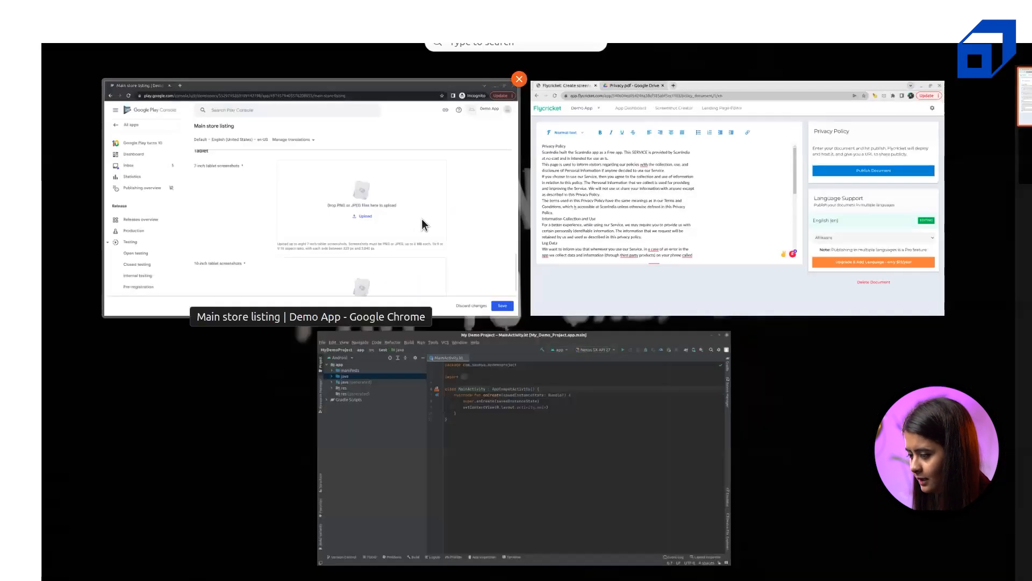
left_click(422, 219)
scroll(765, 404, "down", 5)
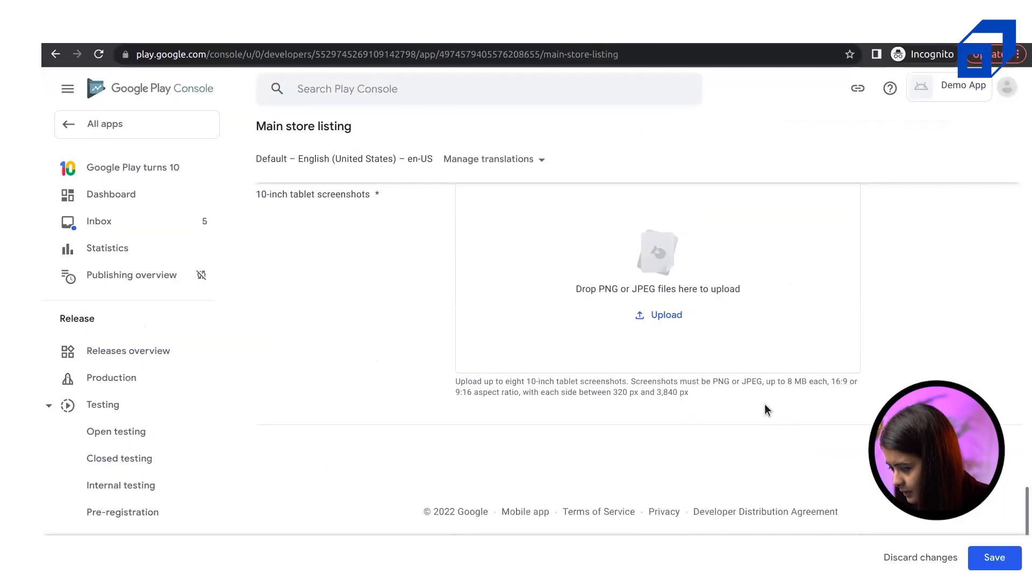
left_click(988, 561)
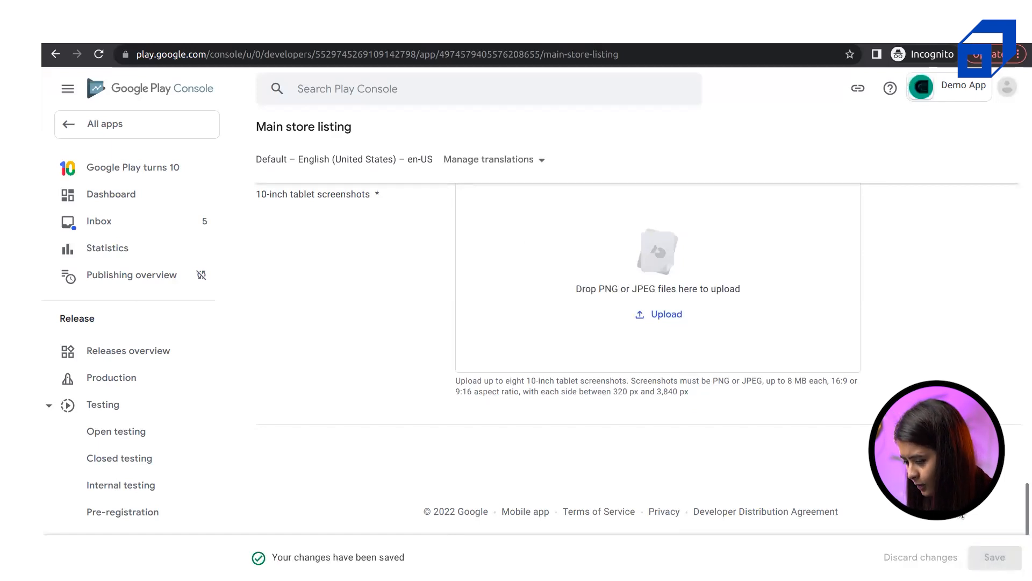
scroll(733, 357, "up", 20)
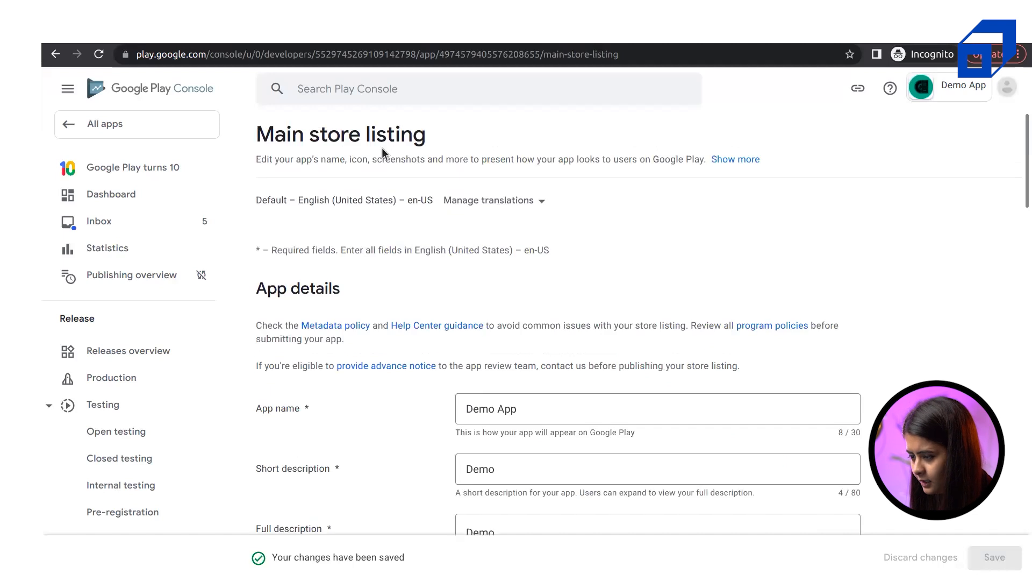
Go to the app's Dashboard and find the 'Publish your app on Google Play' section
left_click(118, 187)
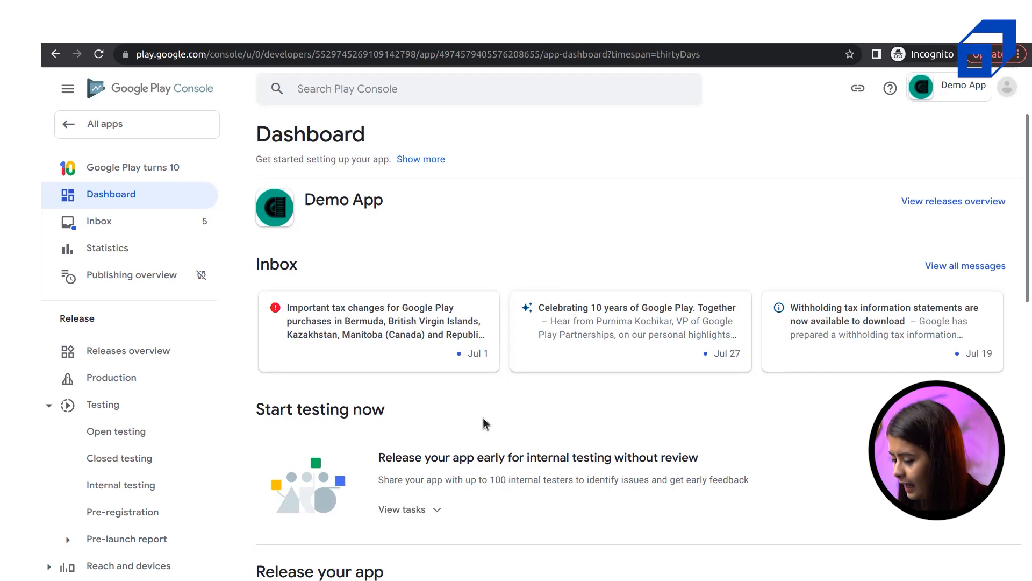
scroll(483, 424, "down", 2)
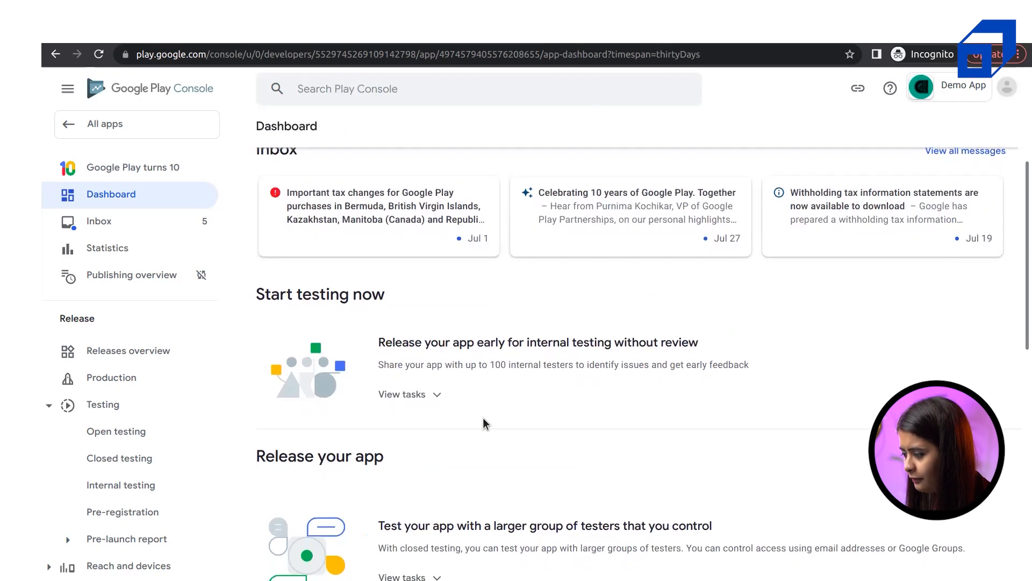
scroll(484, 423, "up", 2)
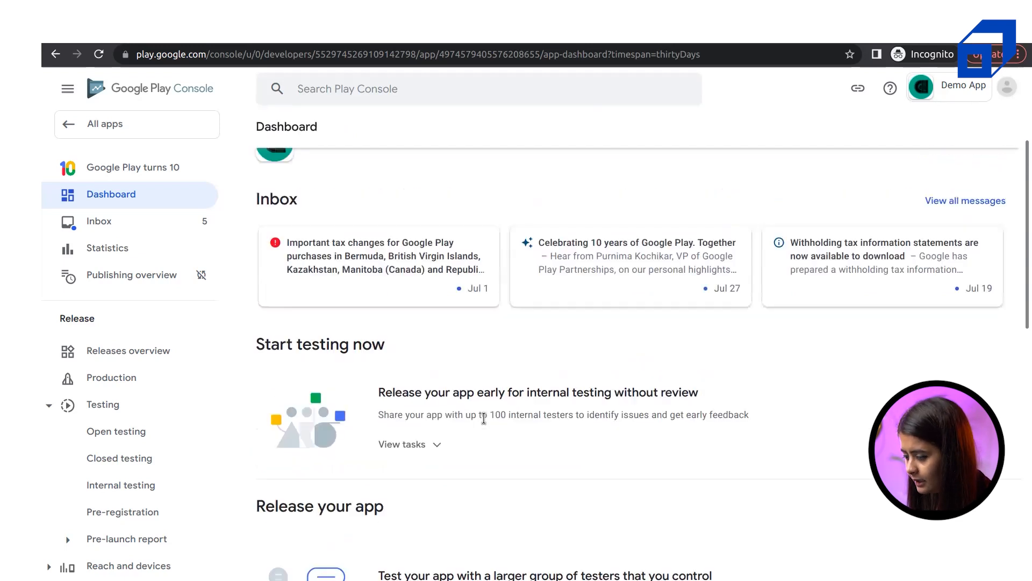
scroll(484, 424, "down", 2)
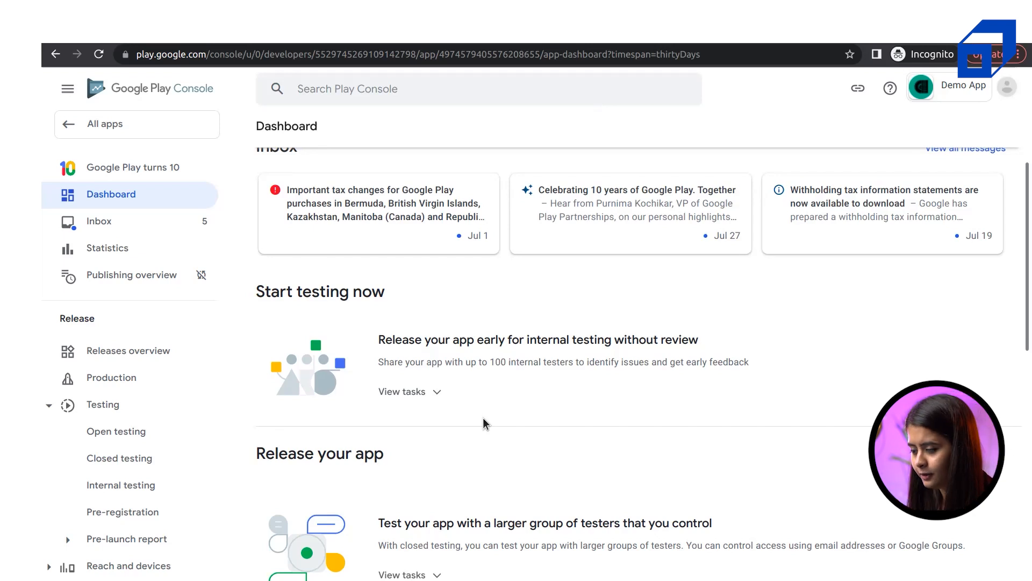
scroll(483, 418, "down", 8)
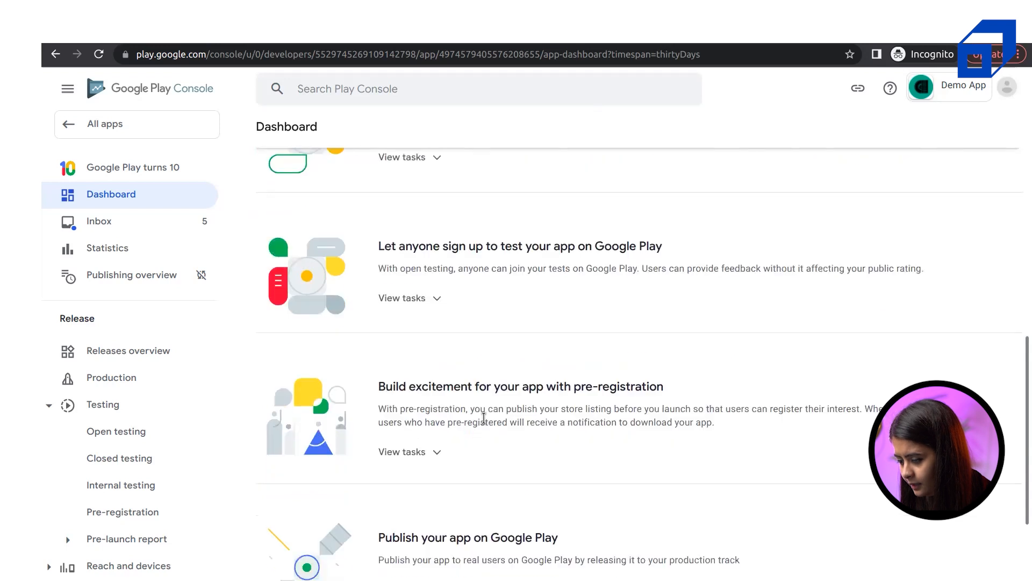
scroll(483, 418, "down", 2)
left_click_drag(406, 412, 569, 422)
triple_click(570, 422)
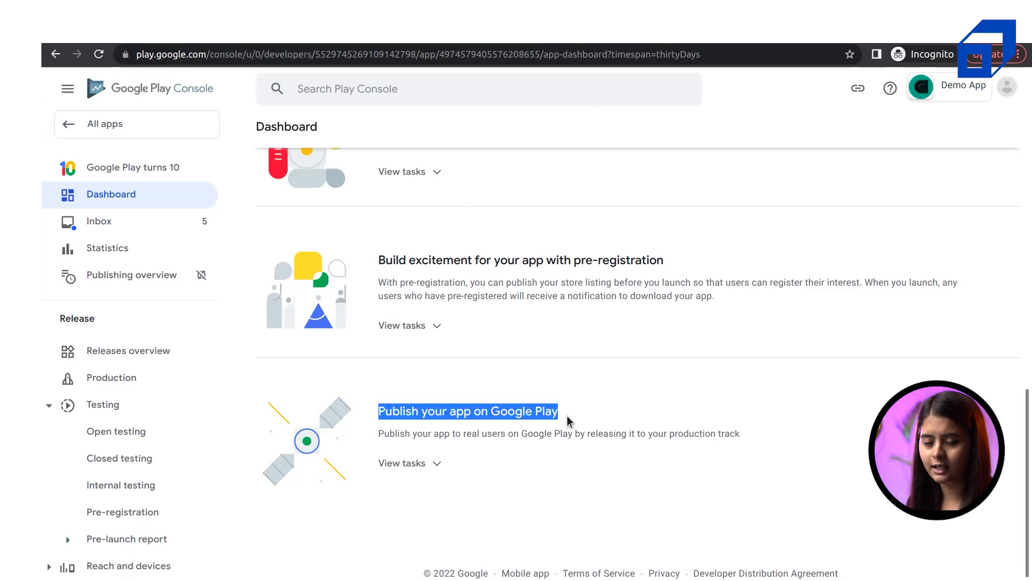
Expand its production tasks and open the Production track's Countries / regions
left_click(401, 464)
scroll(580, 461, "down", 2)
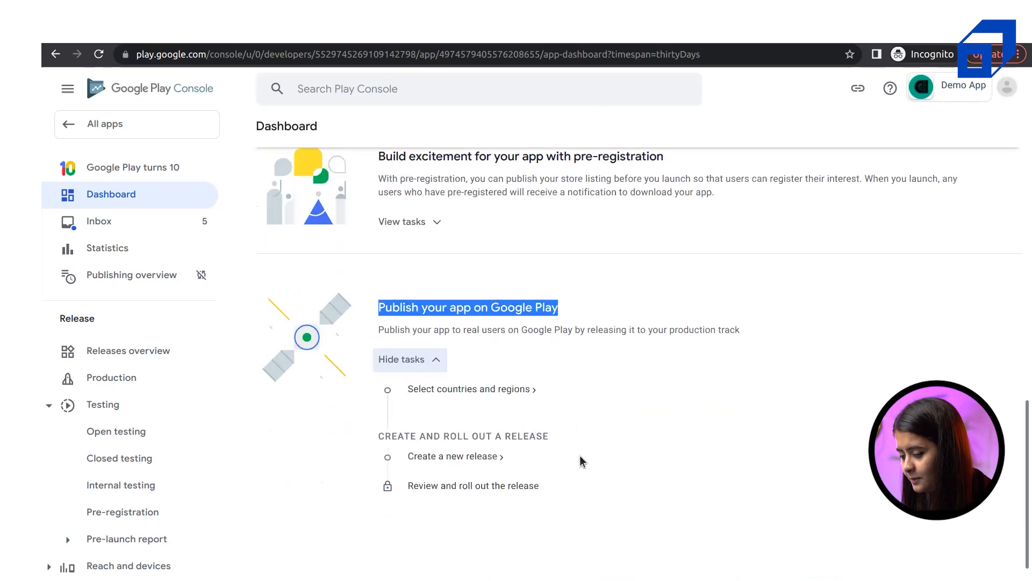
left_click(467, 378)
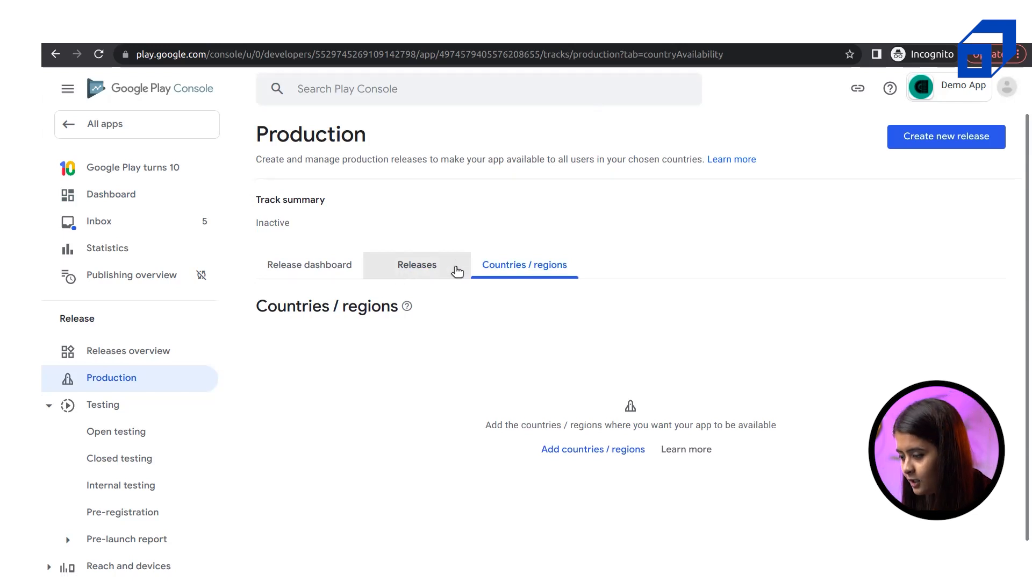
Create a new production release from the Release dashboard, check its empty App bundles area, then go to Android Studio
left_click(398, 269)
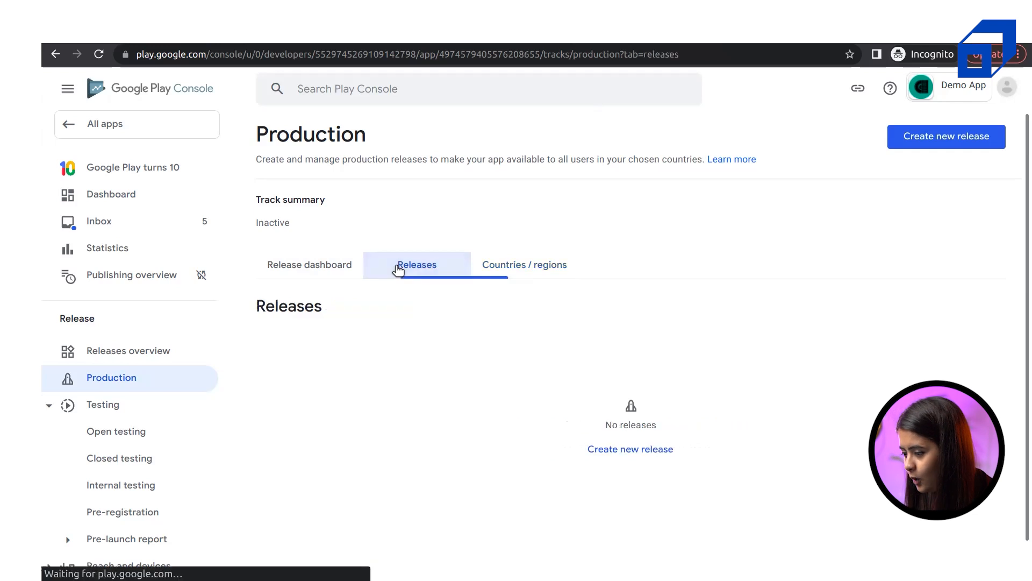
left_click(299, 272)
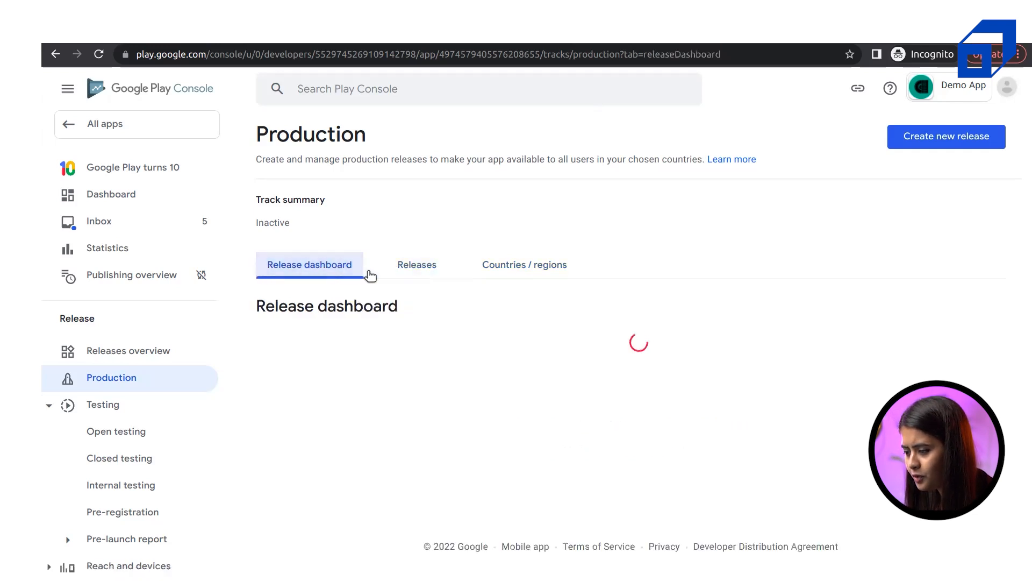
left_click(982, 136)
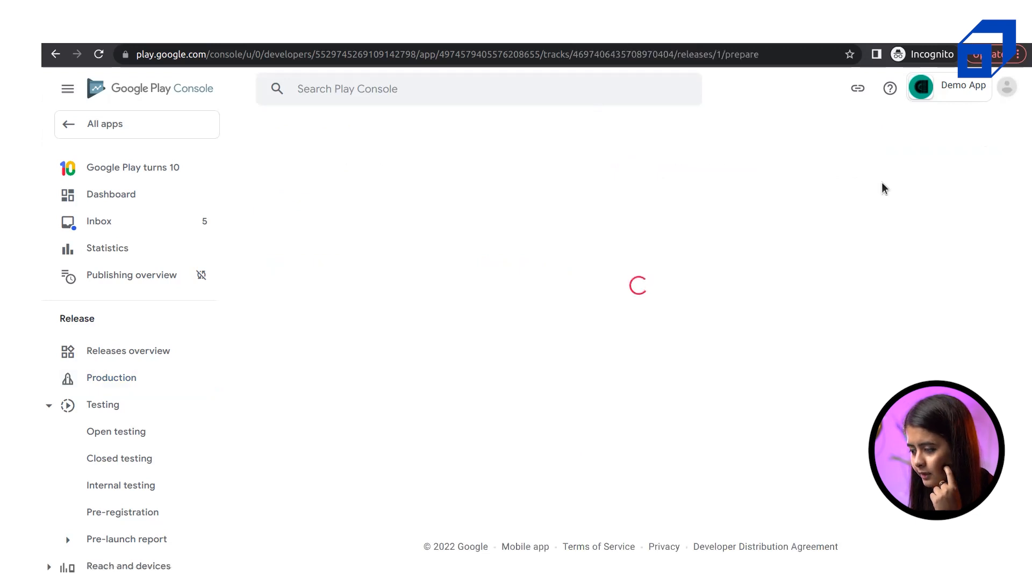
scroll(458, 311, "down", 3)
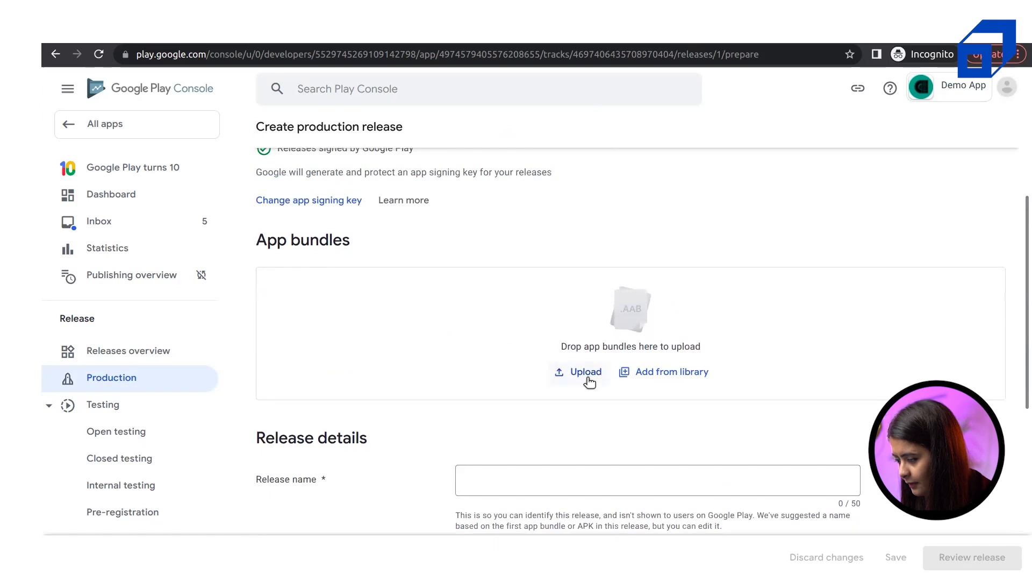
left_click_drag(297, 242, 382, 240)
left_click(382, 240)
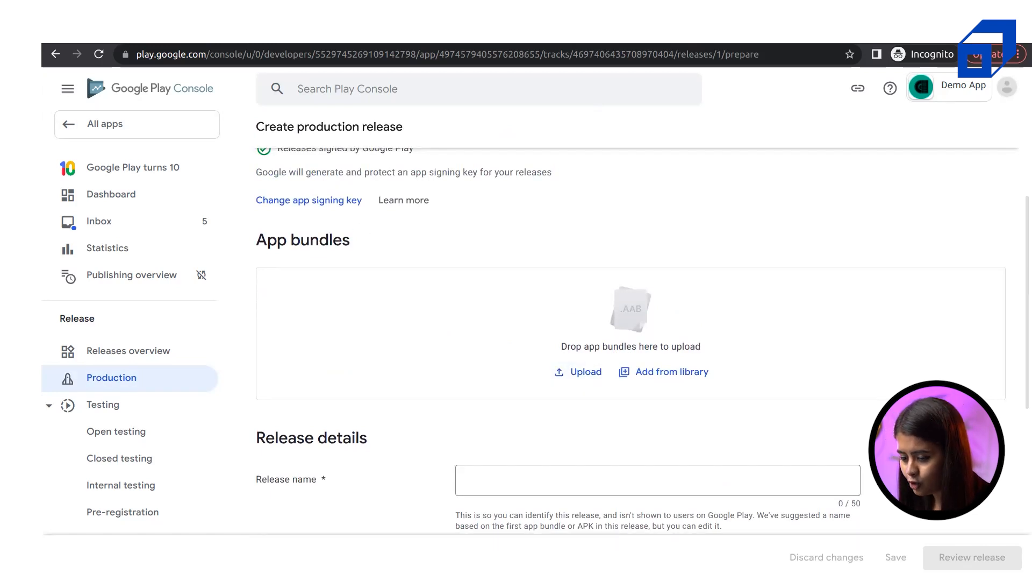
left_click(22, 504)
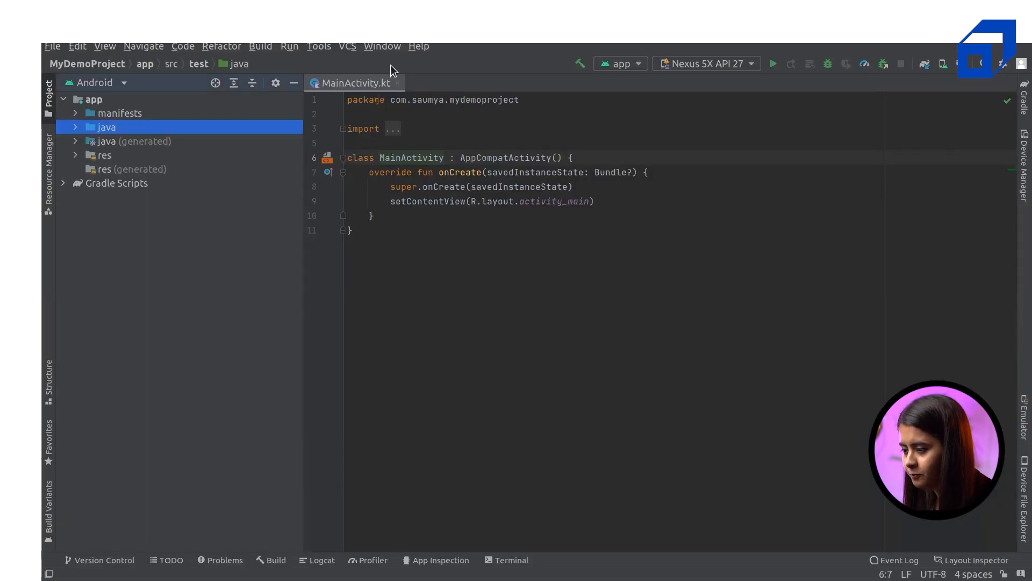
Choose Build > Generate Signed Bundle / APK with Android App Bundle as the output
left_click(256, 47)
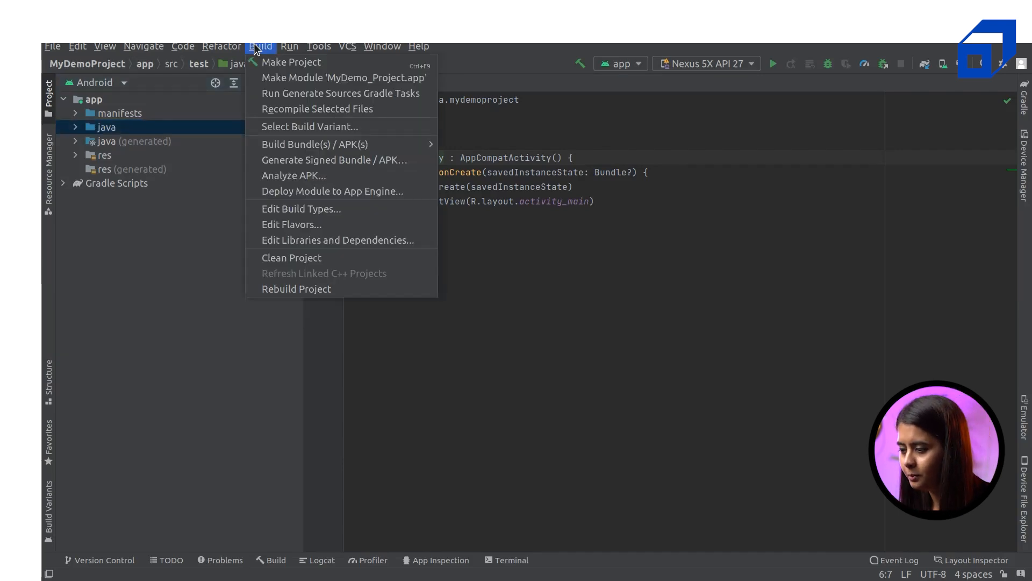
mouse_move(337, 145)
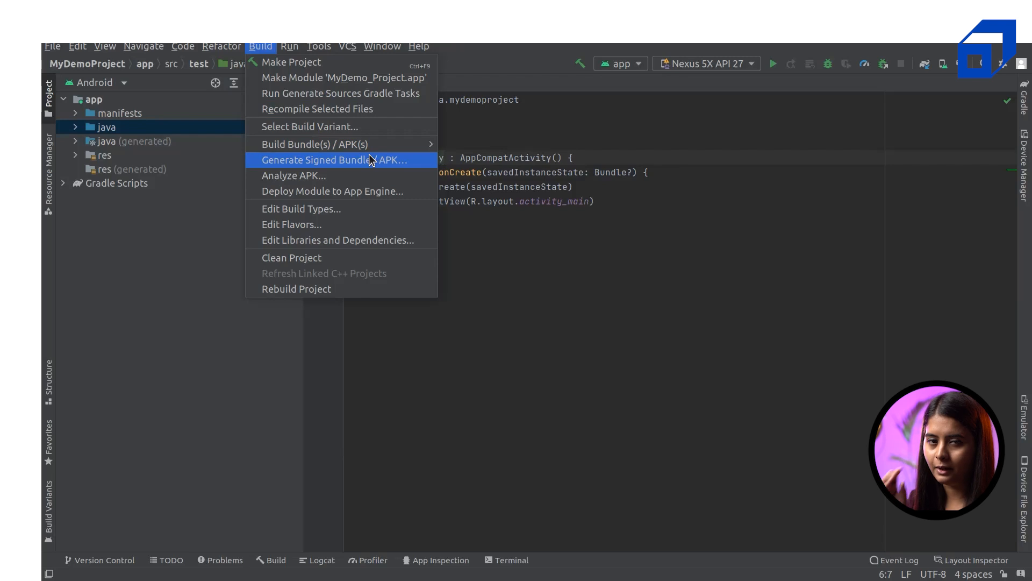
left_click(357, 160)
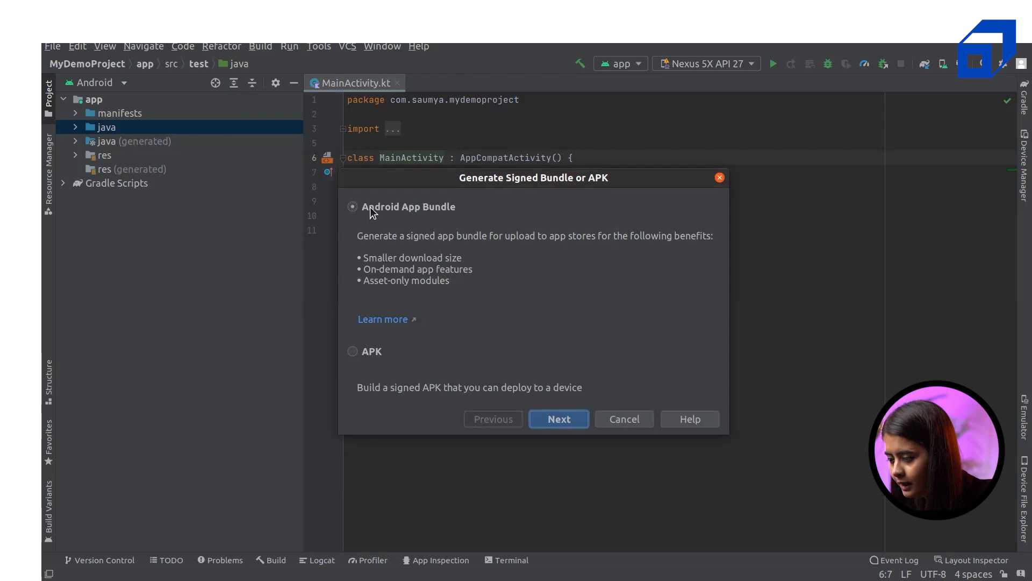
Start a new key store file named MyDemo on the Desktop
left_click(565, 424)
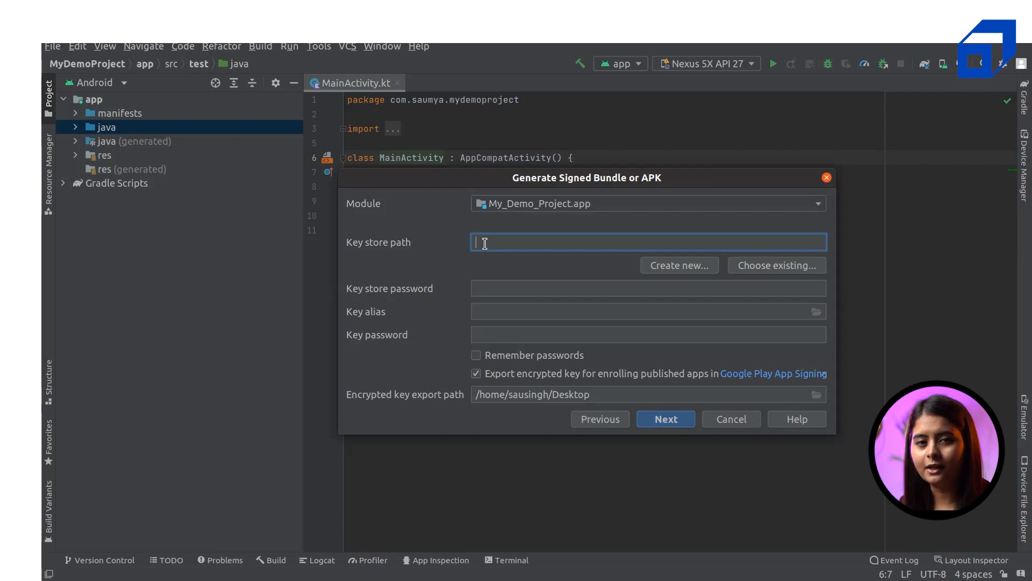
left_click(693, 267)
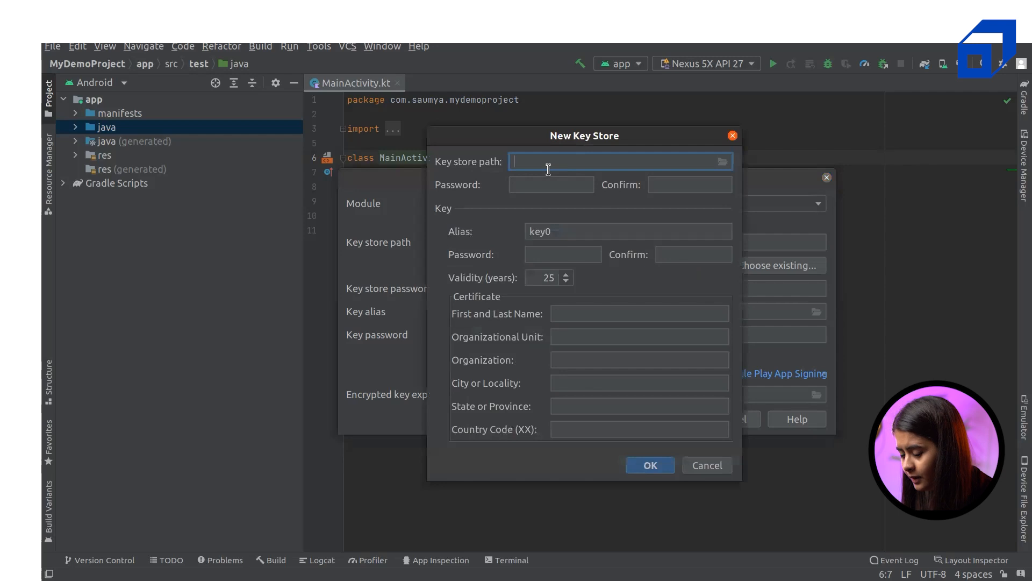
left_click(723, 161)
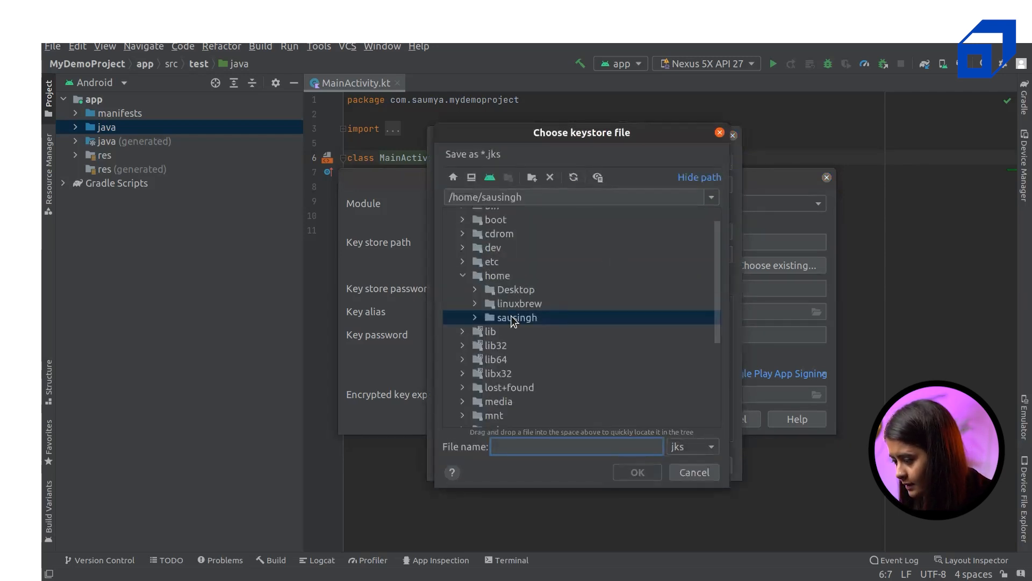
double_click(511, 318)
left_click(546, 377)
double_click(546, 378)
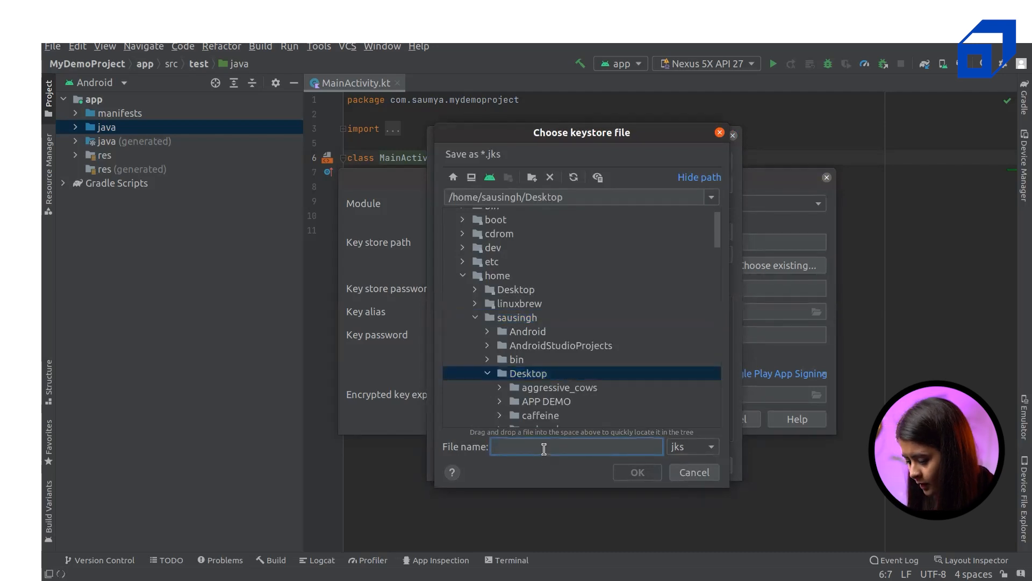
type("MyNe")
key("BackSpace")
key("BackSpace")
key("BackSpace")
type("yDemoKey")
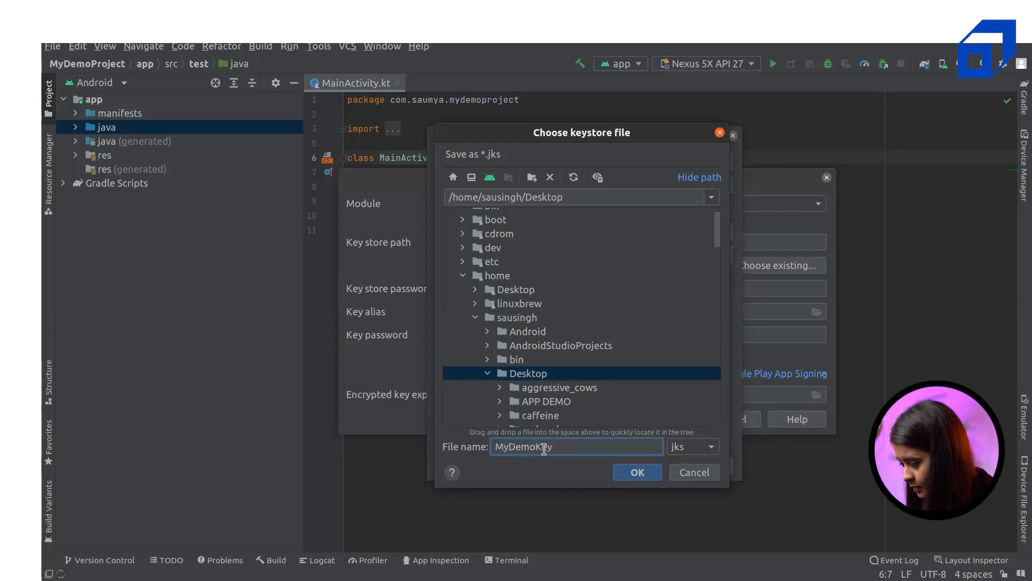
key("Return")
Enter the key store and key passwords, set validity to 37 years, fill in the certificate holder's name
left_click(528, 179)
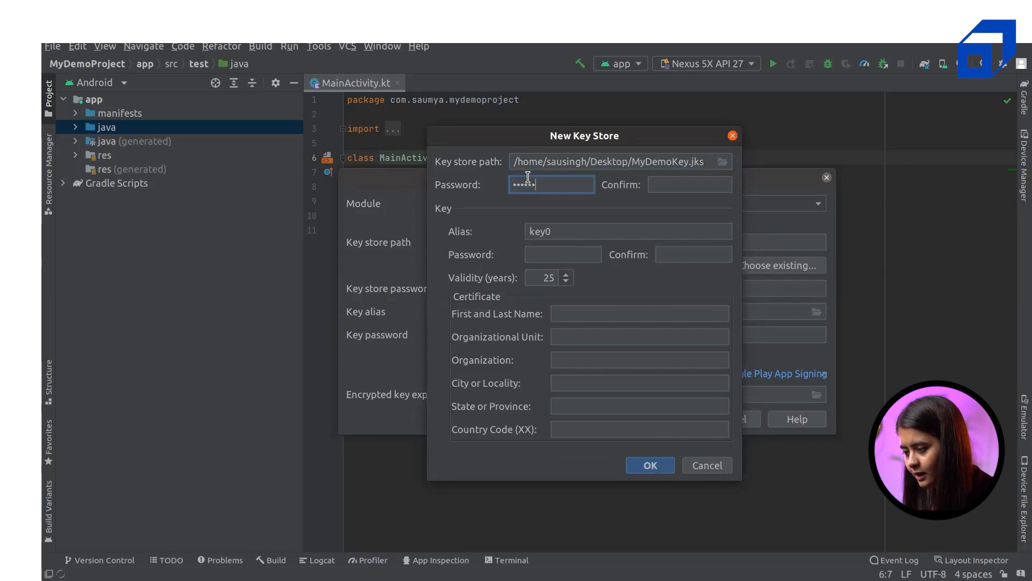
left_click(649, 181)
type("••••••")
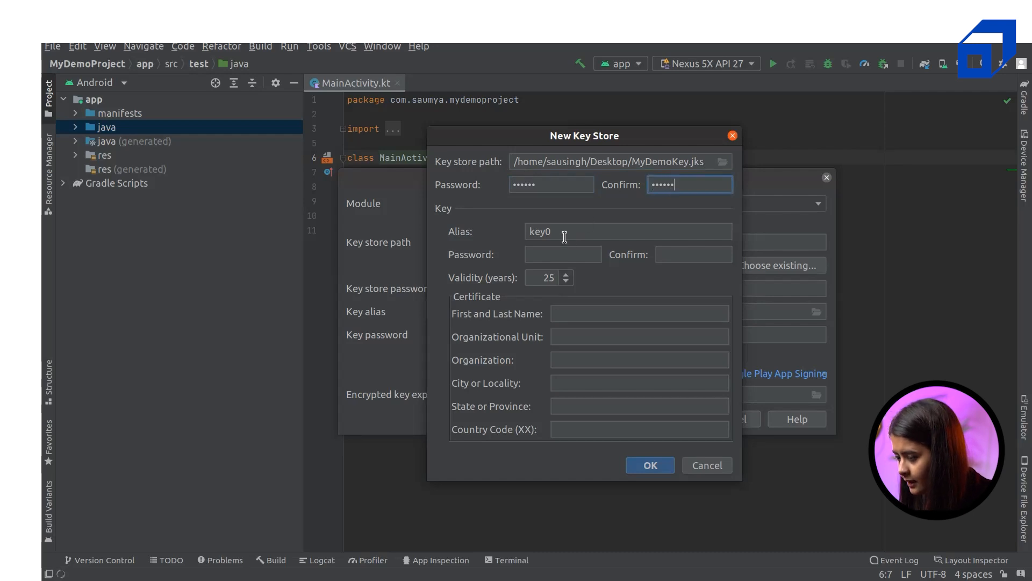
left_click(548, 258)
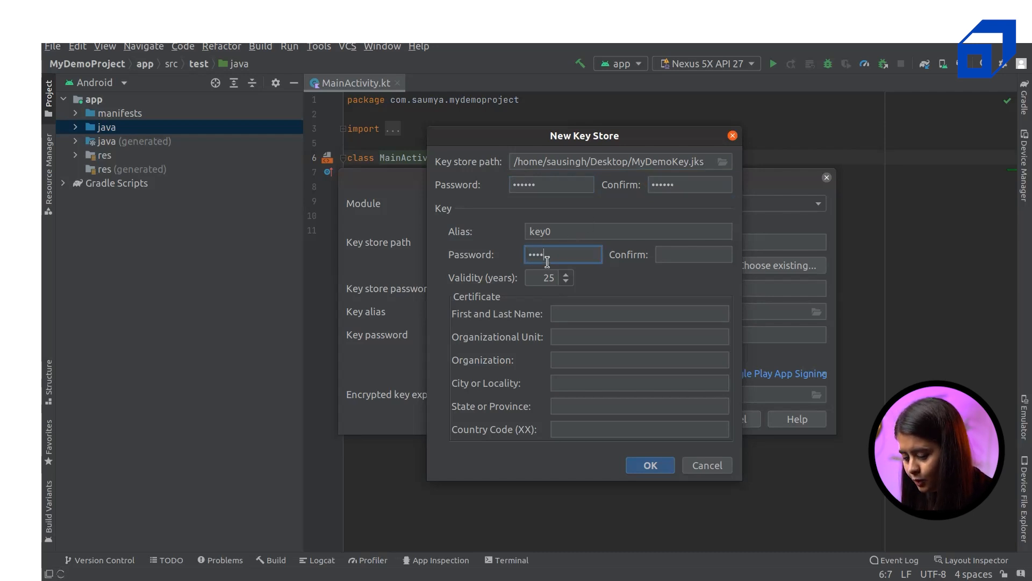
type("••••••")
left_click(697, 252)
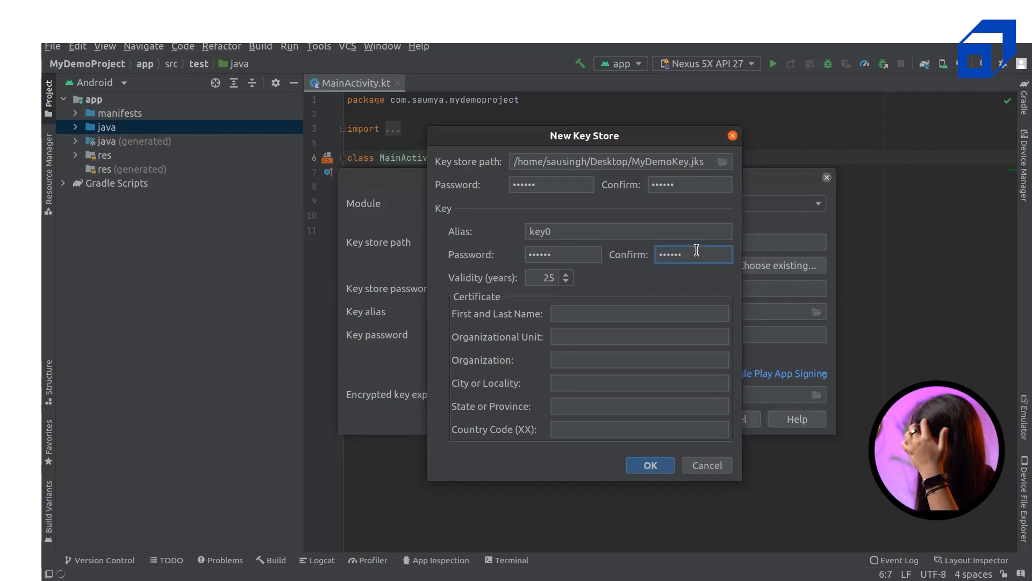
left_click(565, 274)
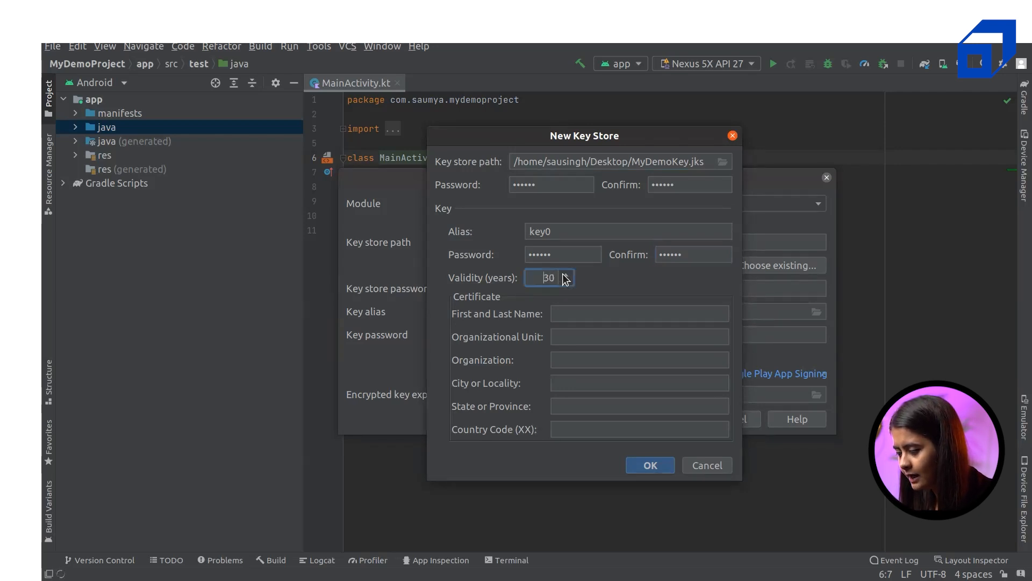
left_click(565, 275)
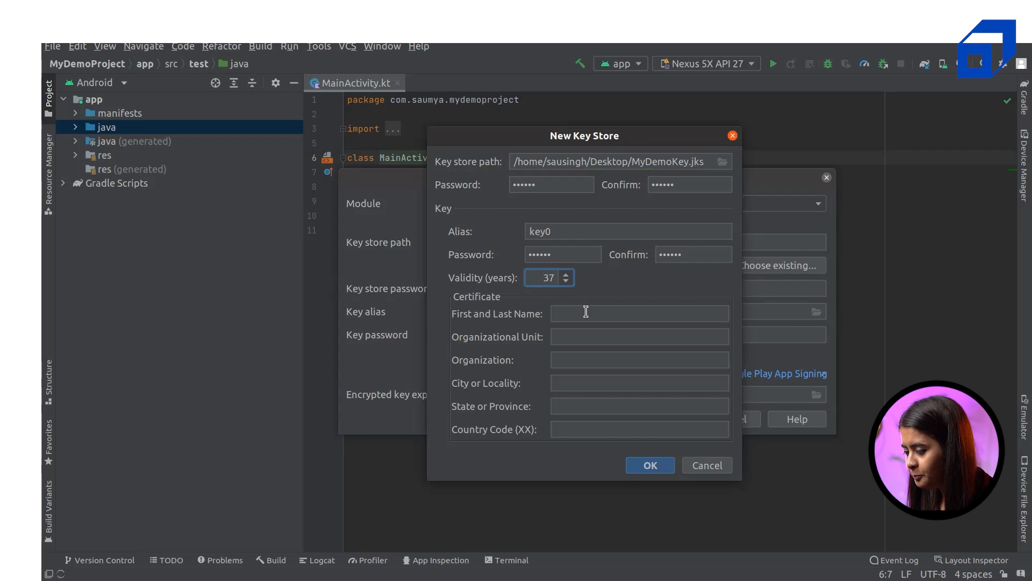
left_click(586, 312)
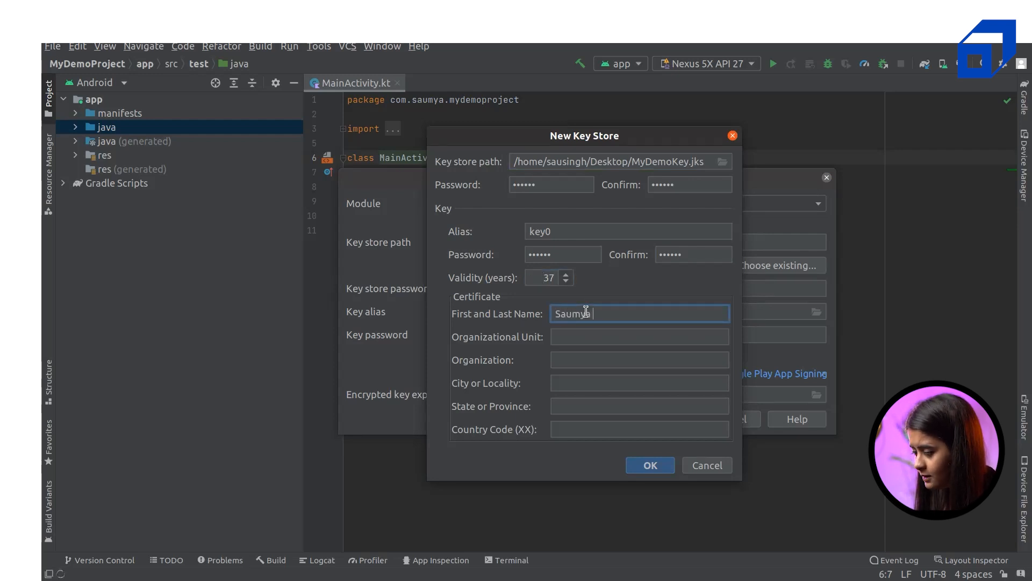
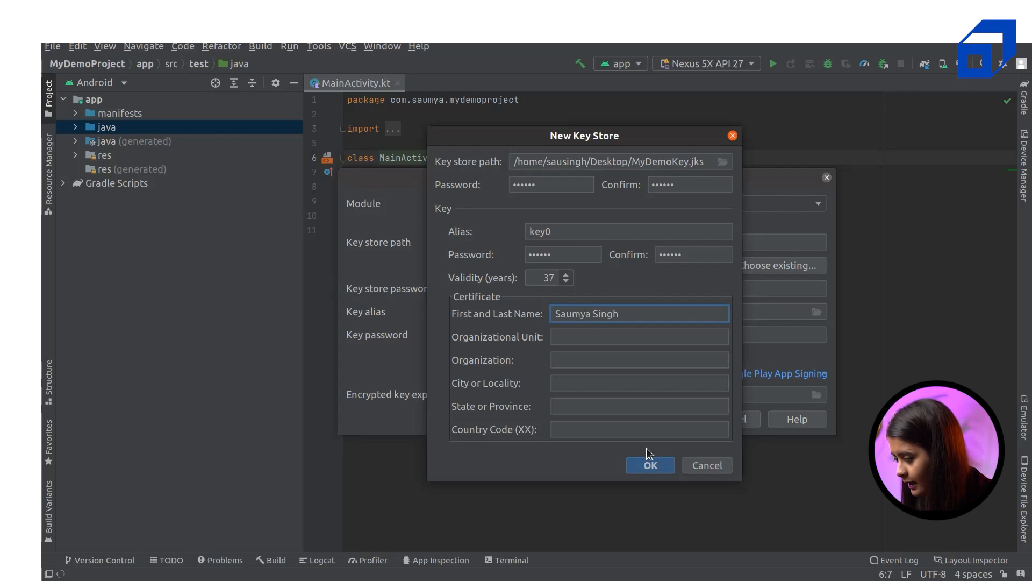
left_click(653, 468)
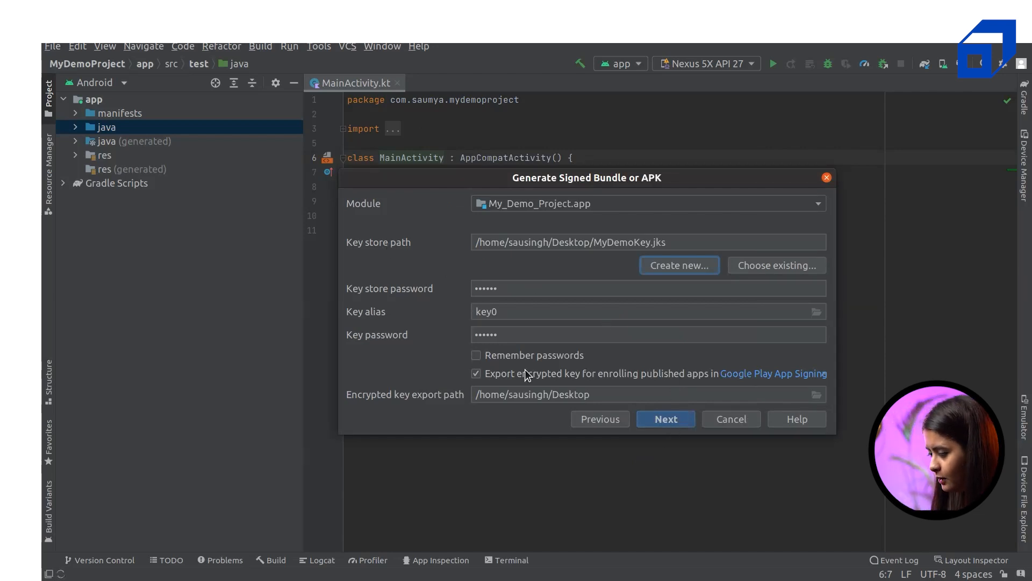
Remember the passwords, pick the release build variant, and finish to build the signed bundle
left_click(505, 357)
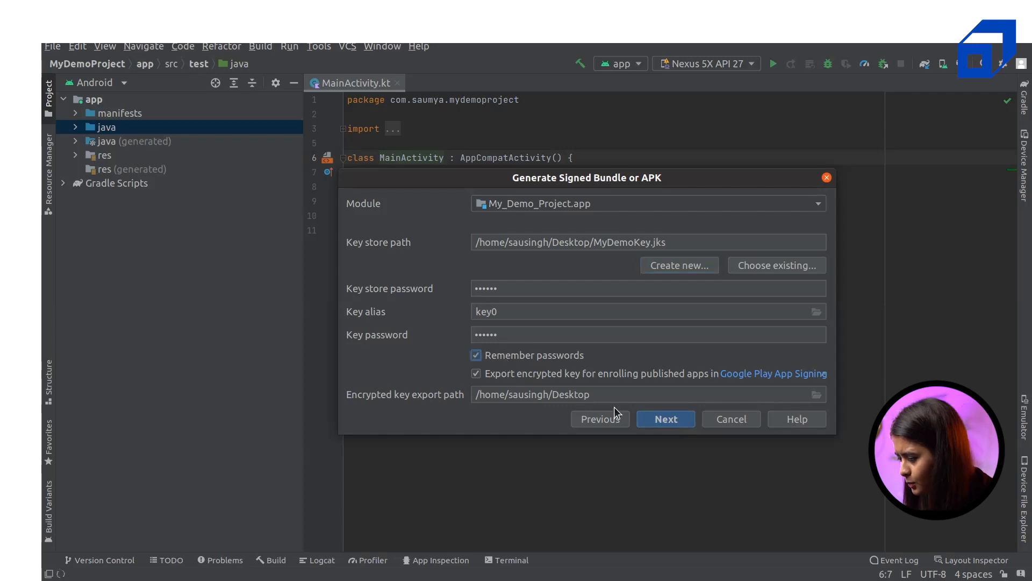
left_click(645, 420)
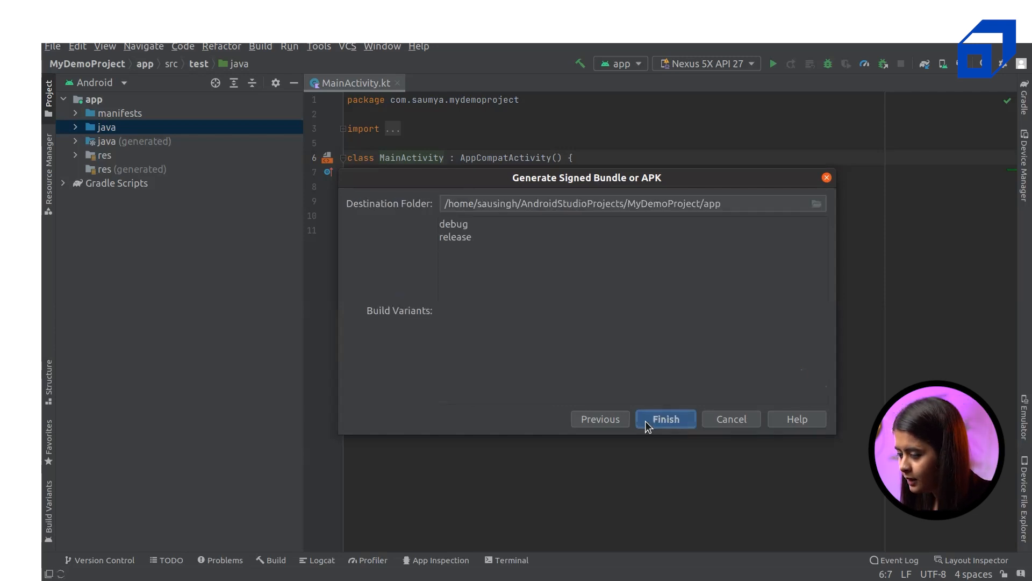
left_click(452, 237)
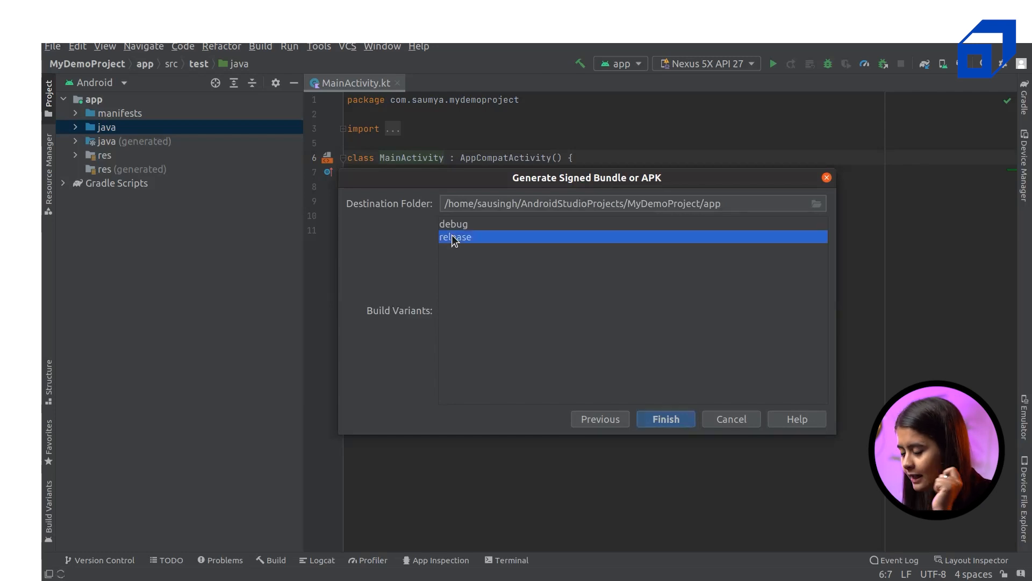
left_click(669, 423)
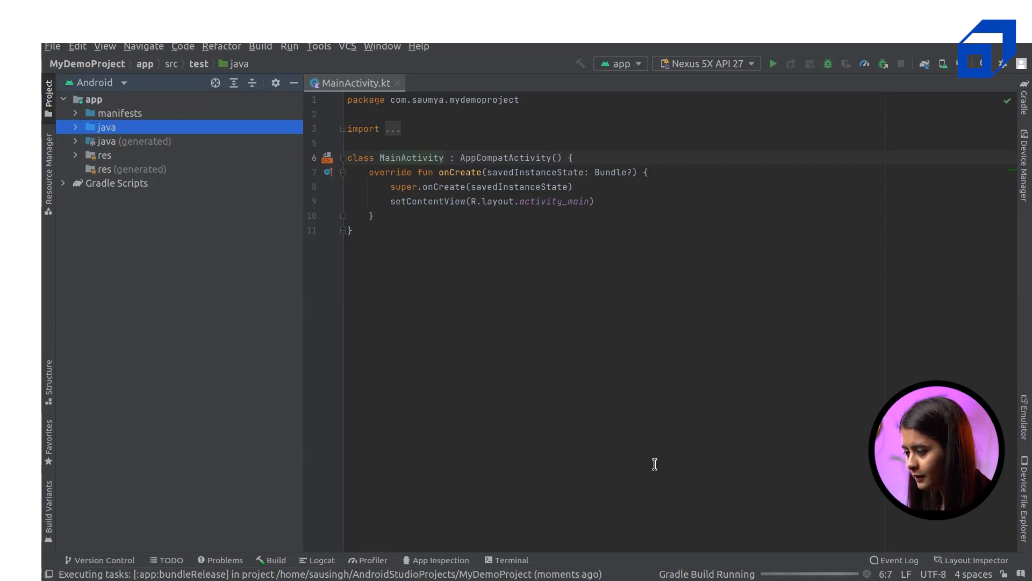
Switch between Android Studio and the Play Console release page
key("super")
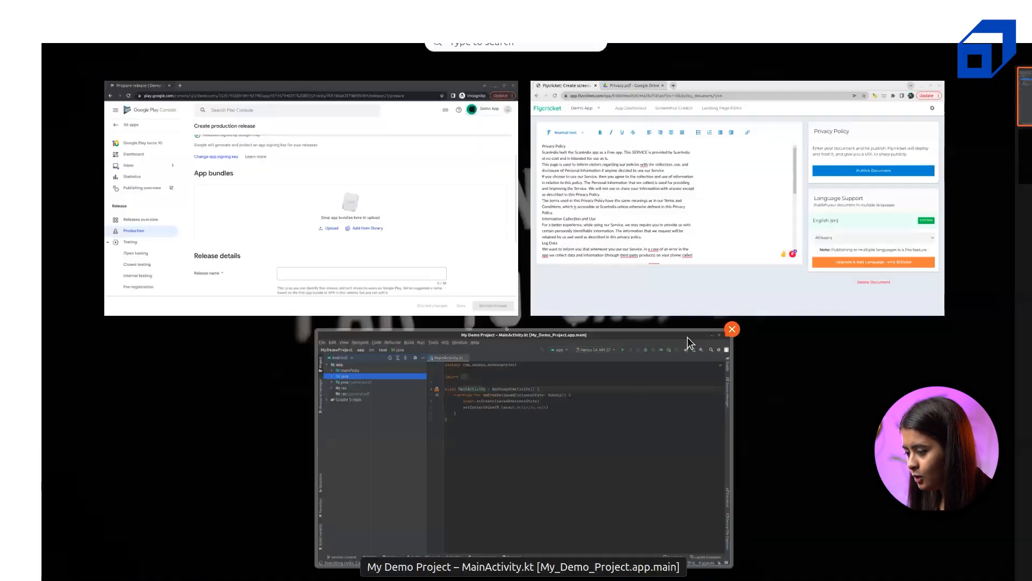
left_click(450, 253)
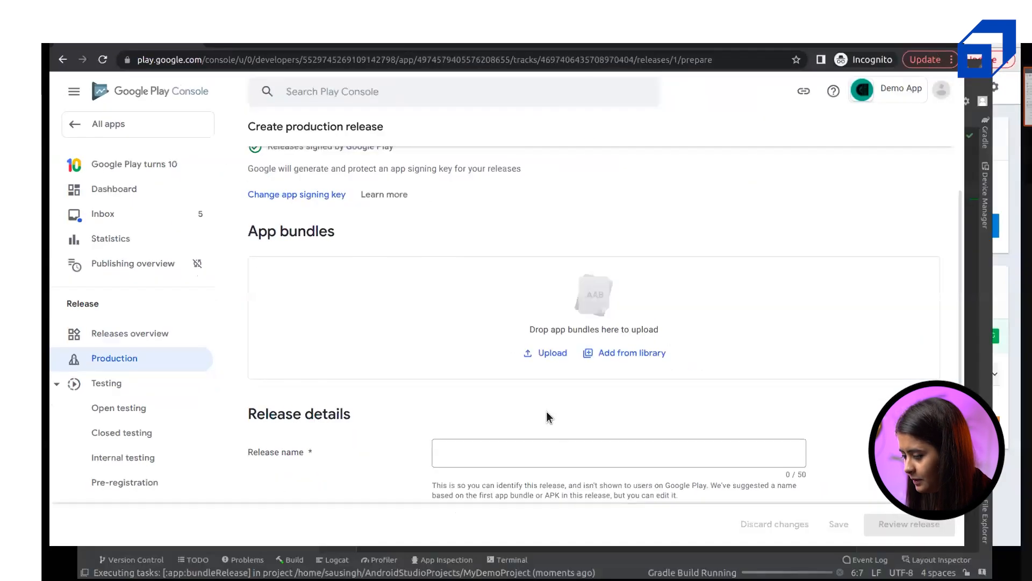
key("super")
left_click(561, 456)
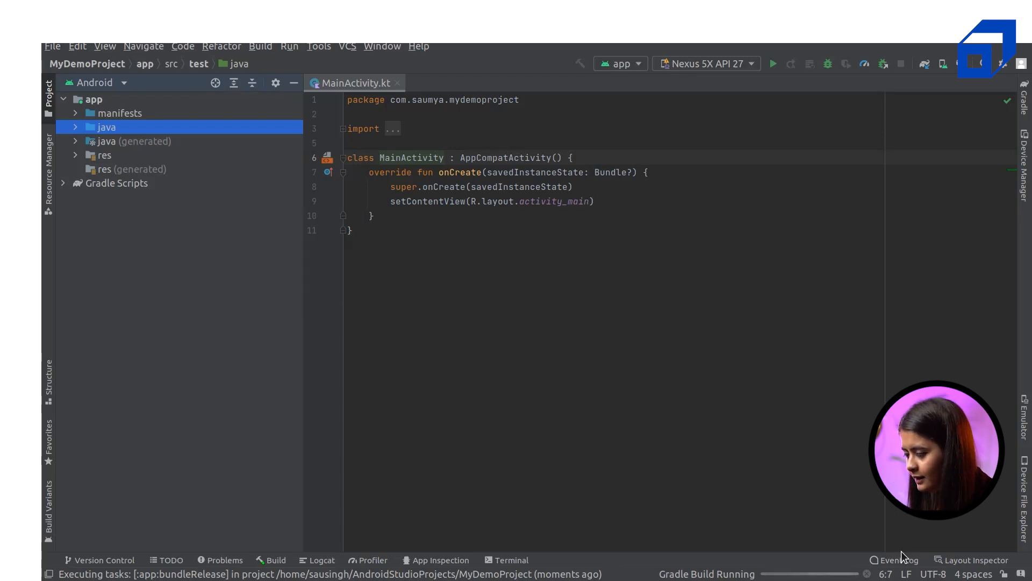
key("super")
left_click(461, 283)
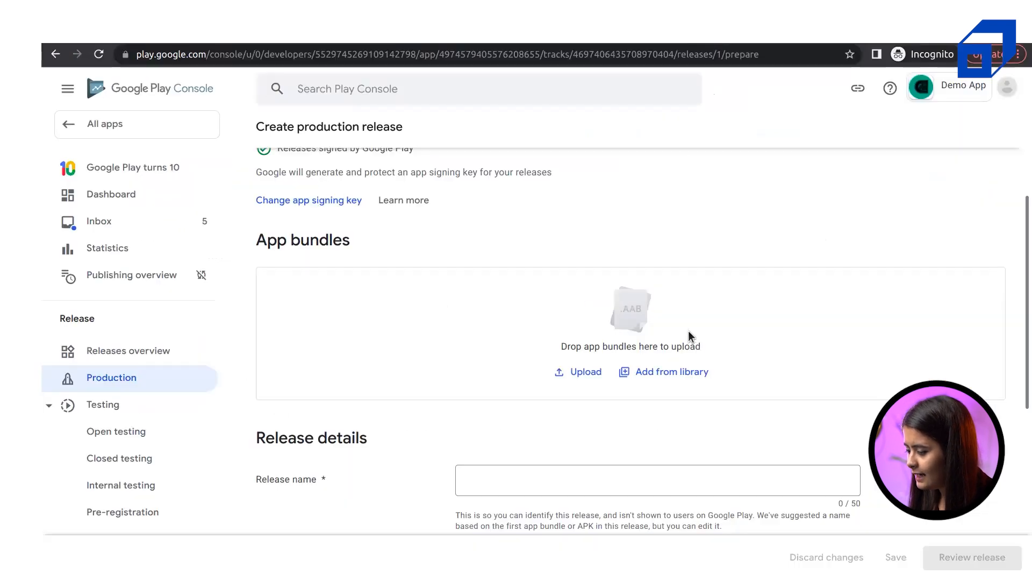
Browse APP DEMO and Desktop for an app bundle to upload, then cancel the chooser
left_click(568, 371)
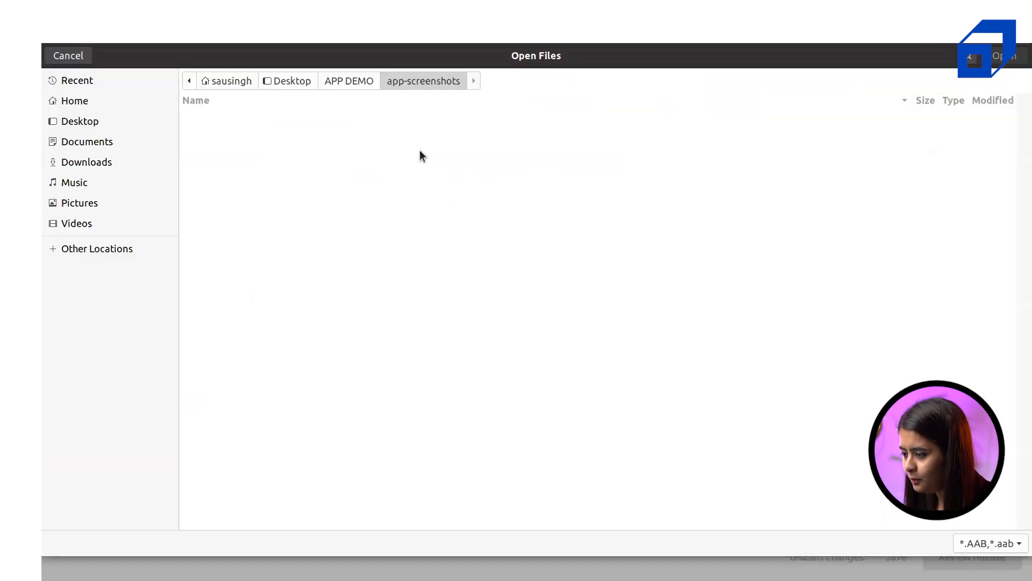
left_click(349, 80)
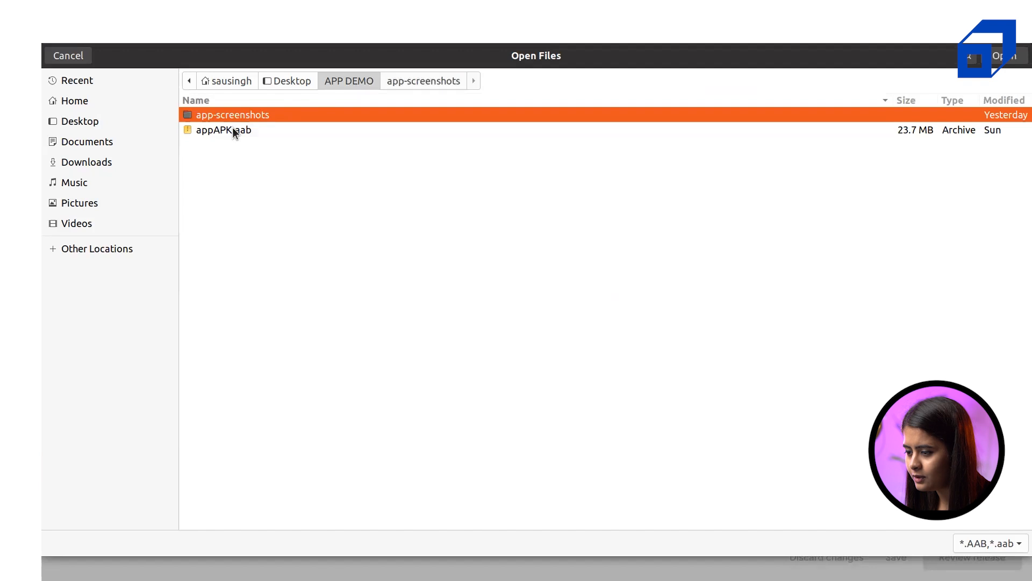
left_click(288, 81)
left_click(343, 82)
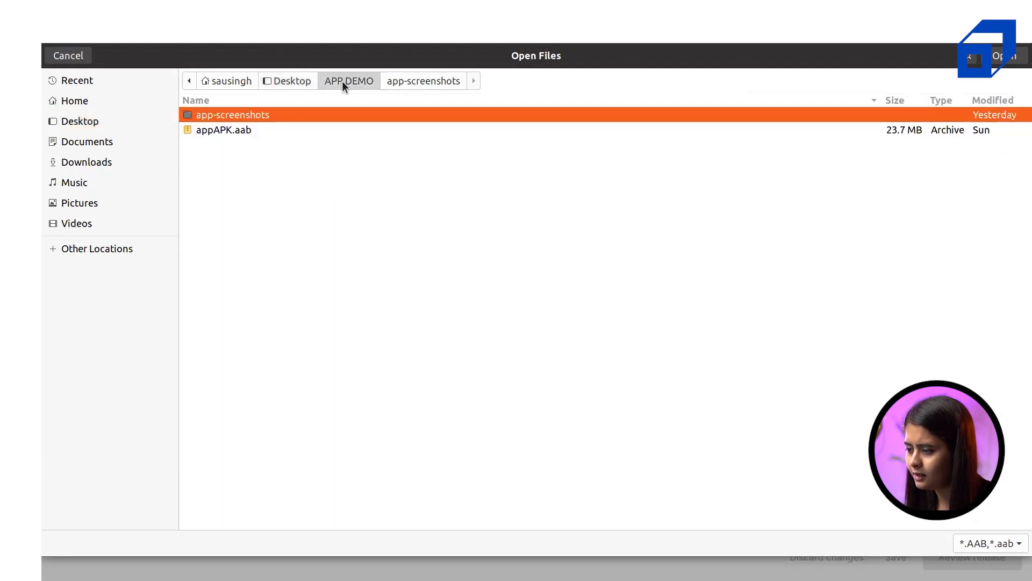
left_click(293, 82)
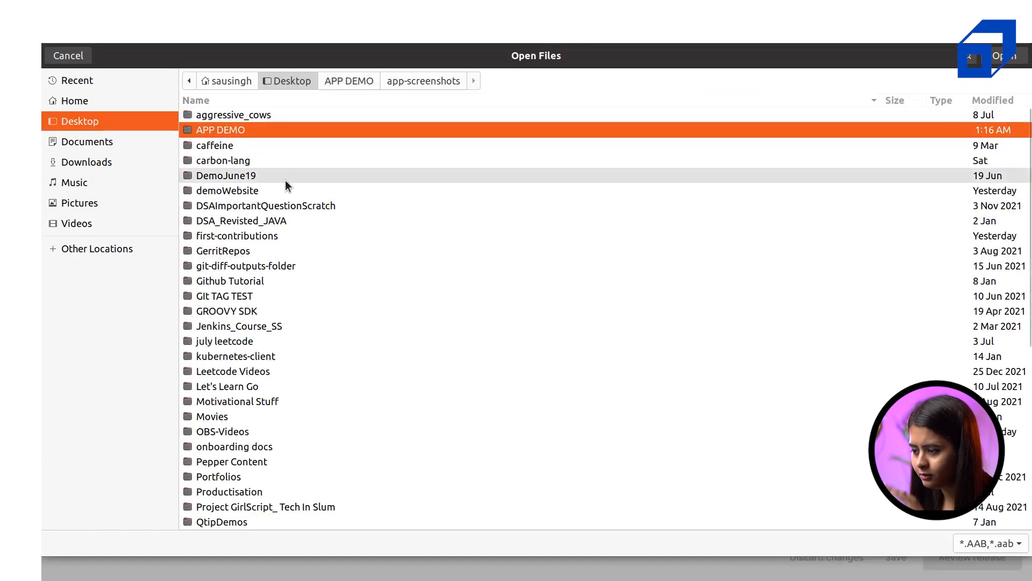
left_click(68, 55)
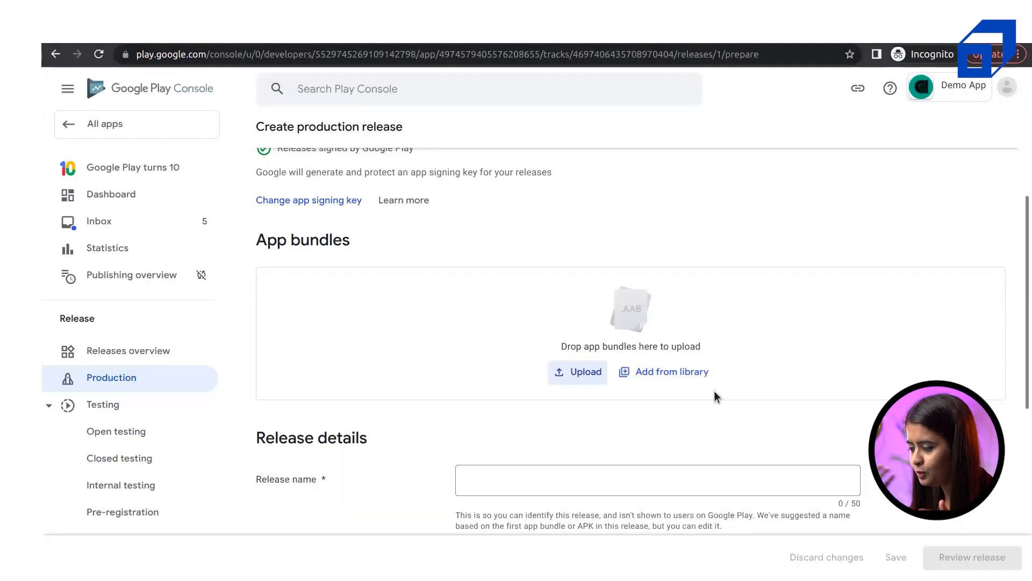
Return to Android Studio and check the Build menu while the bundle builds
key("super")
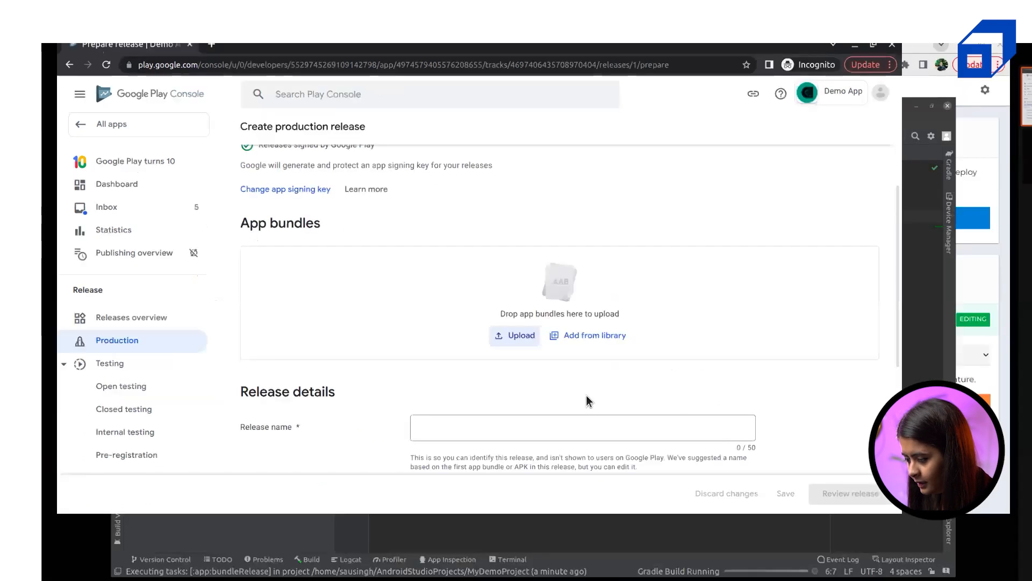
left_click(544, 410)
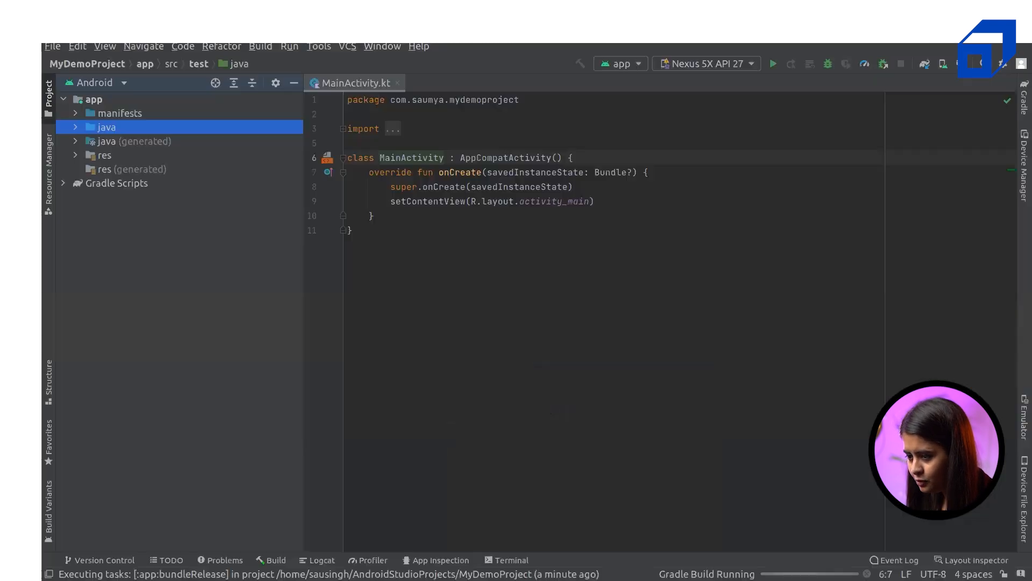
left_click(267, 50)
left_click(569, 319)
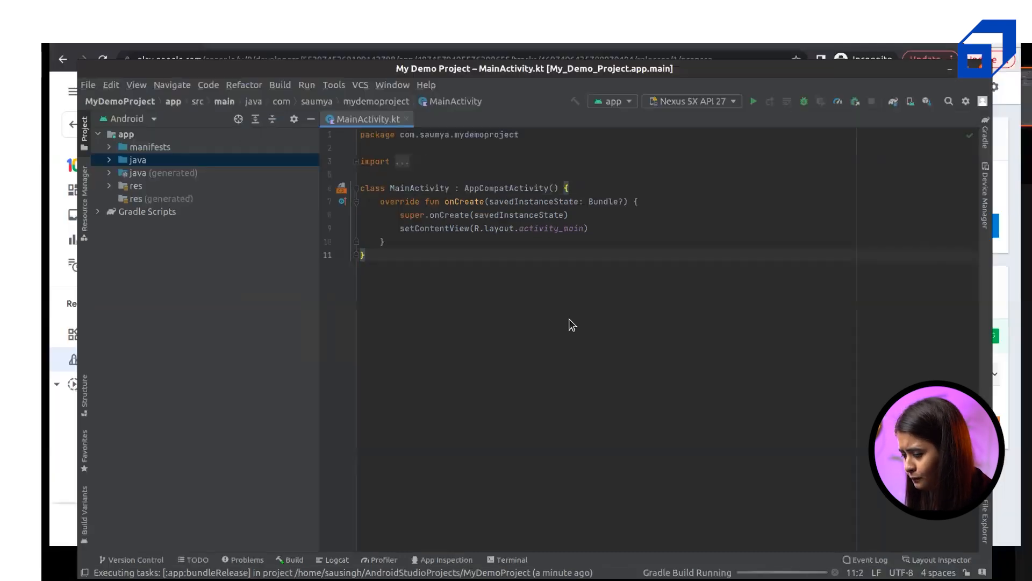
key("super")
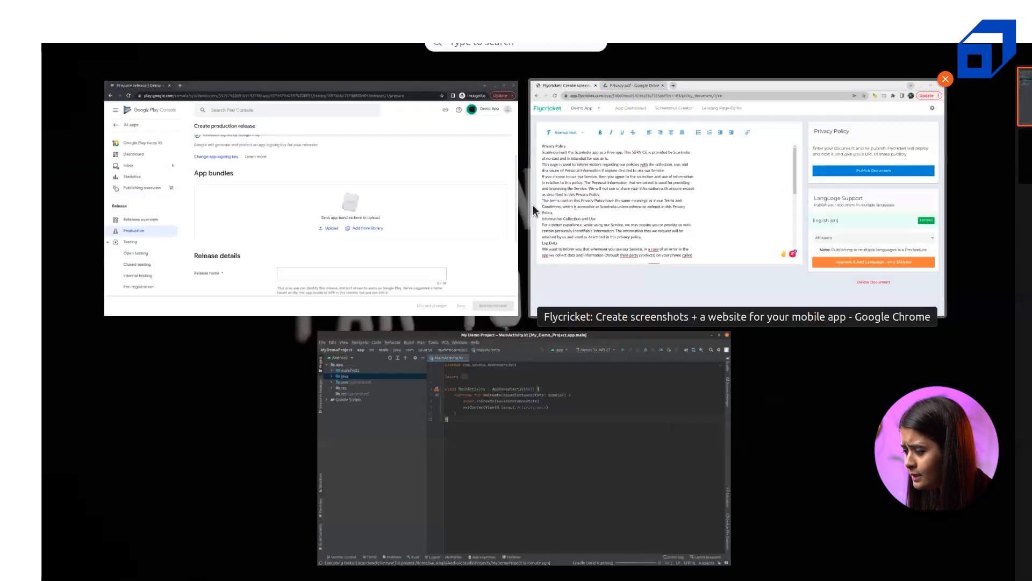
Enter 1 as the production release name, then bring Android Studio back to front
left_click(396, 211)
scroll(571, 372, "down", 5)
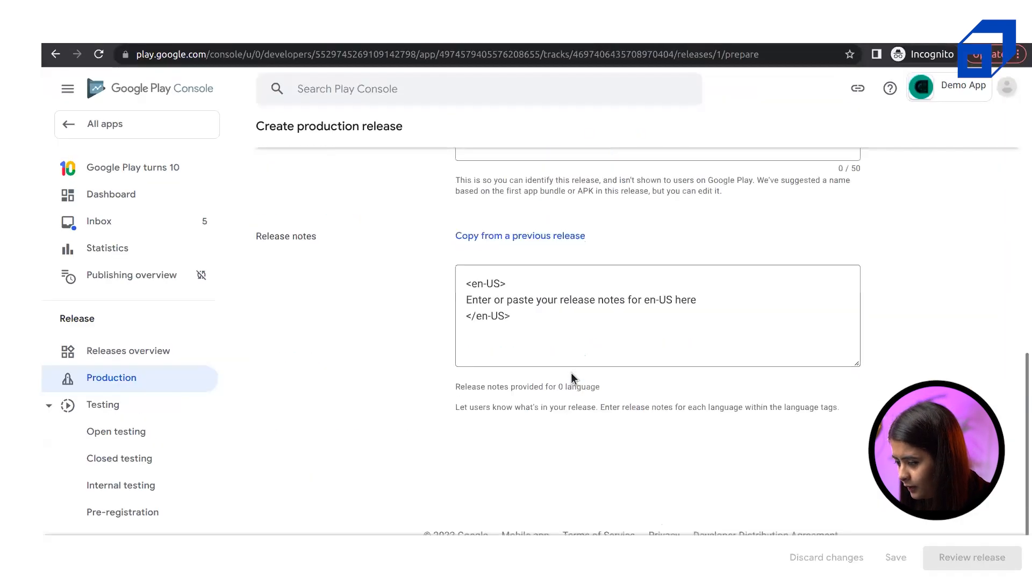
scroll(541, 333, "up", 2)
left_click(518, 300)
type("1")
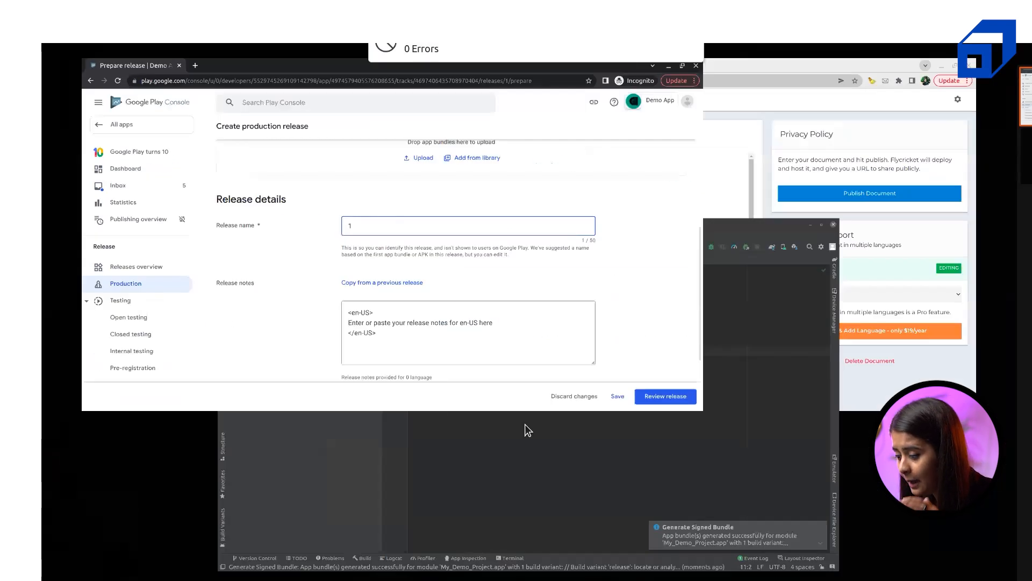
left_click(526, 429)
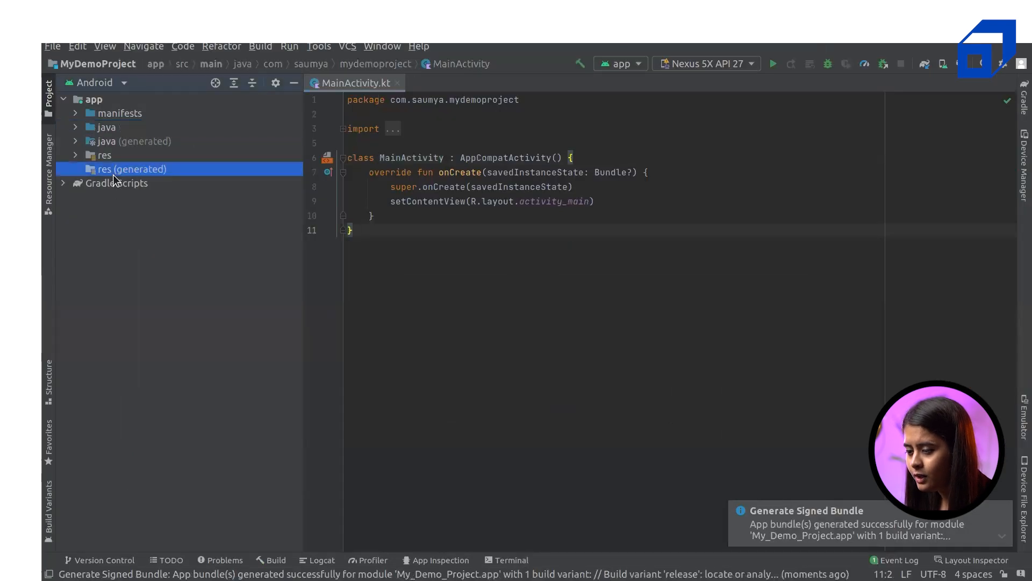
Open build.gradle (Module: app) to check versionCode 1 and versionName, then return to Play Console
double_click(113, 182)
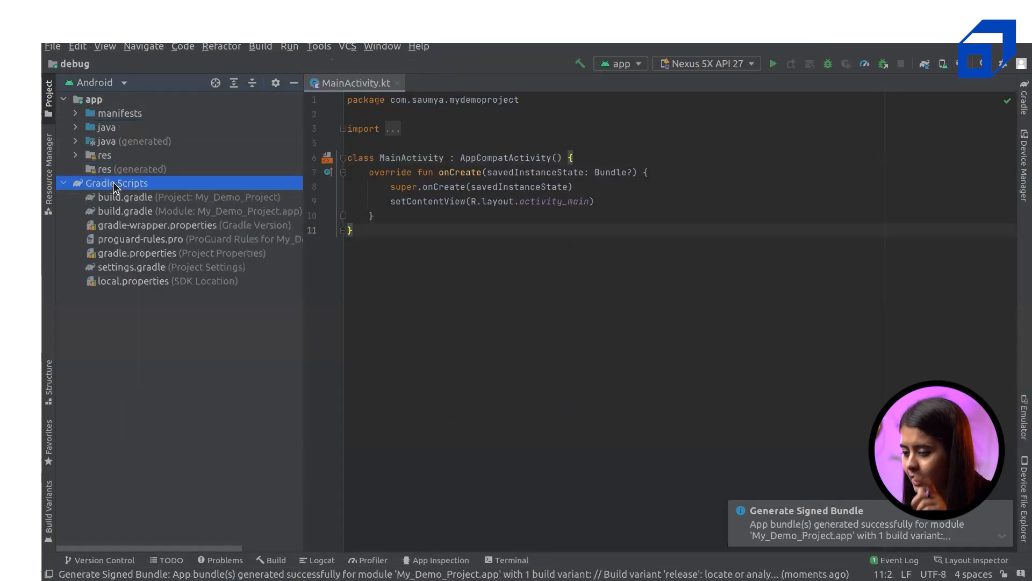
double_click(115, 205)
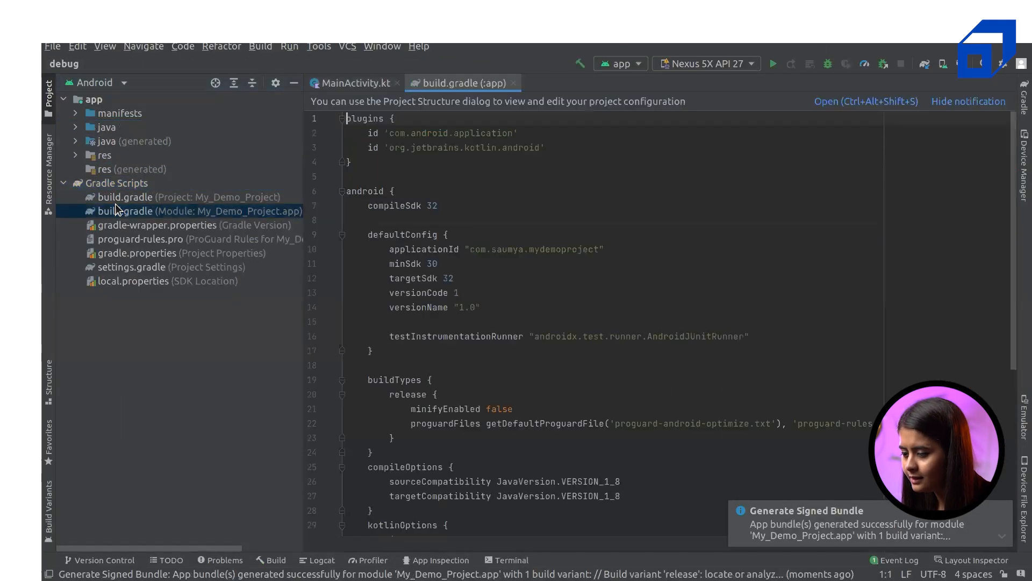
left_click_drag(459, 301, 471, 301)
left_click(469, 295)
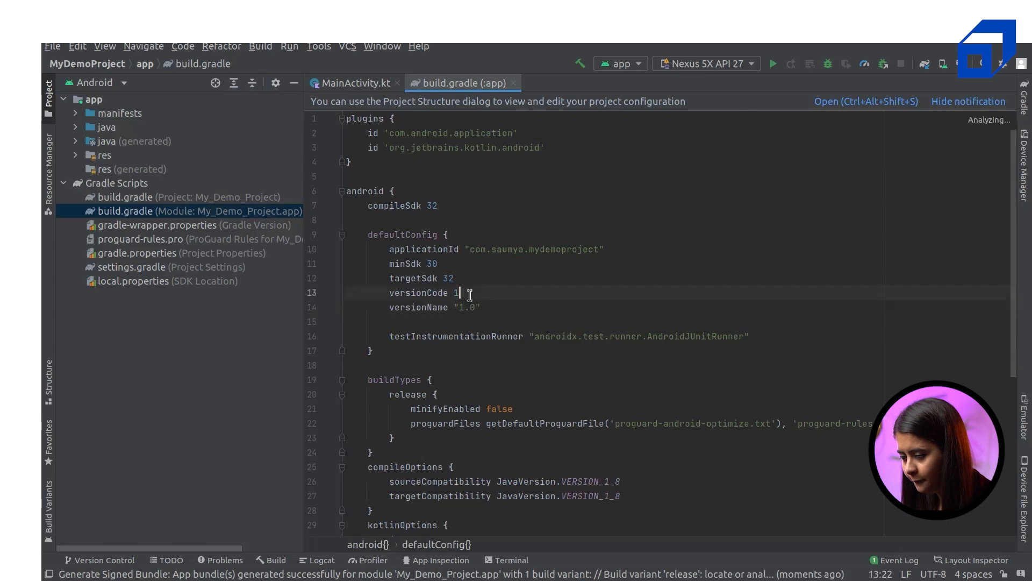
left_click(23, 154)
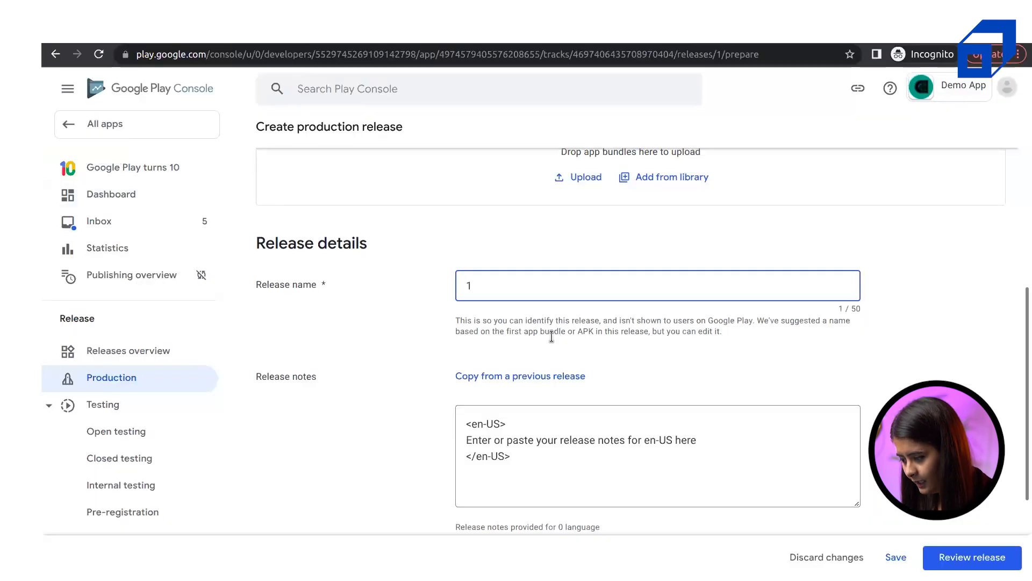
scroll(626, 381, "down", 3)
left_click(474, 273)
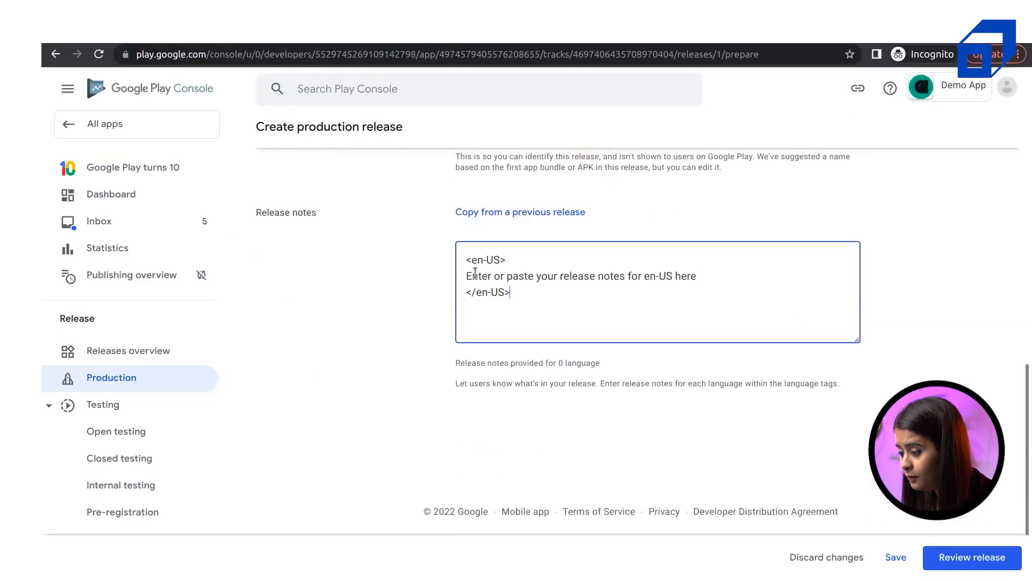
key("ctrl+a")
left_click(574, 306)
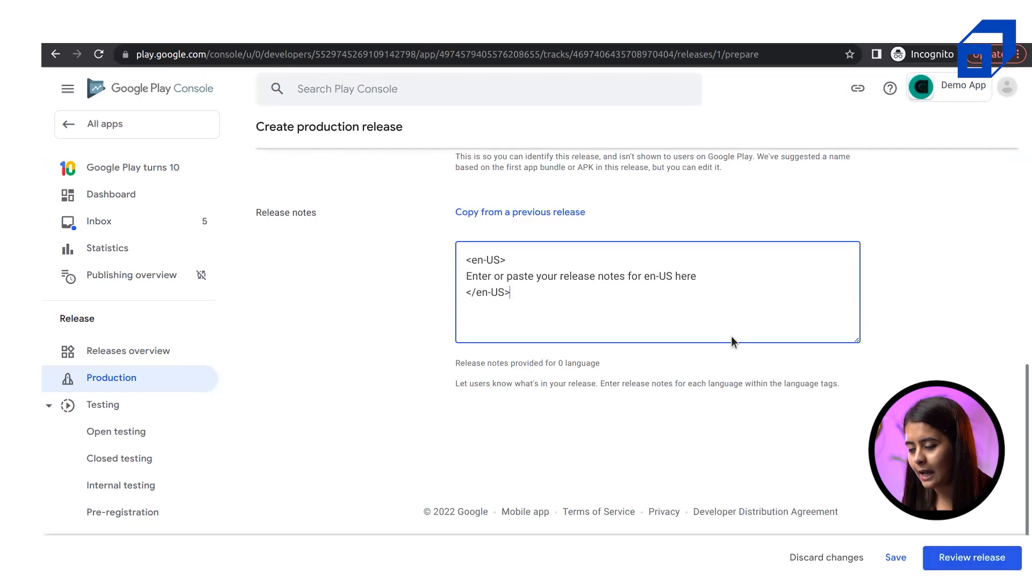
scroll(732, 337, "up", 10)
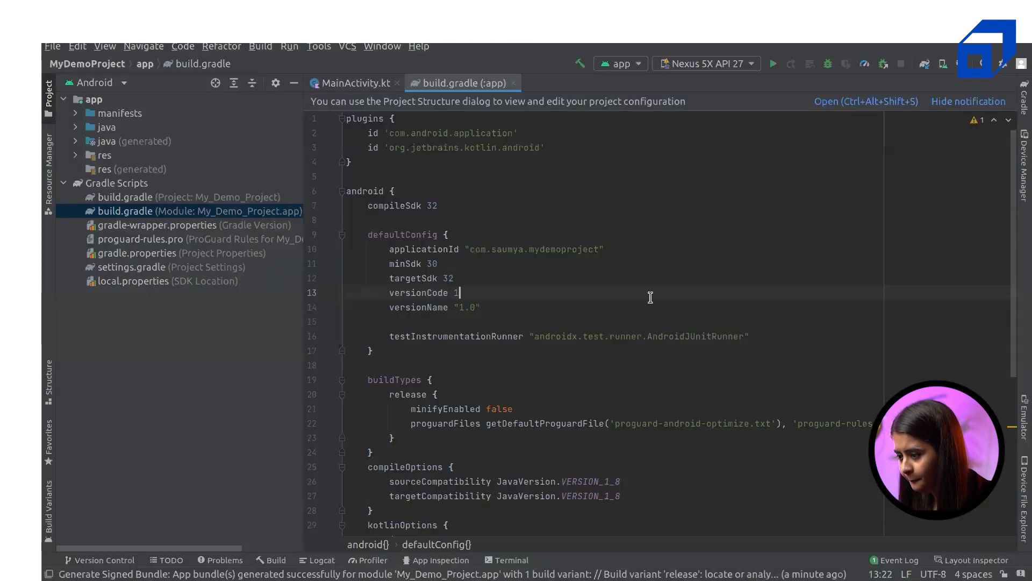
key("super")
left_click(397, 217)
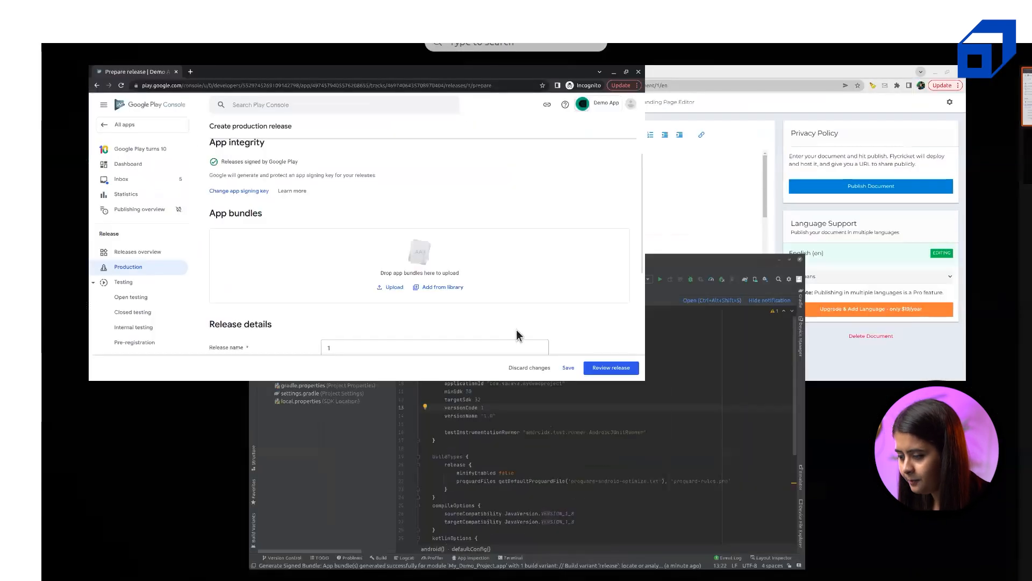